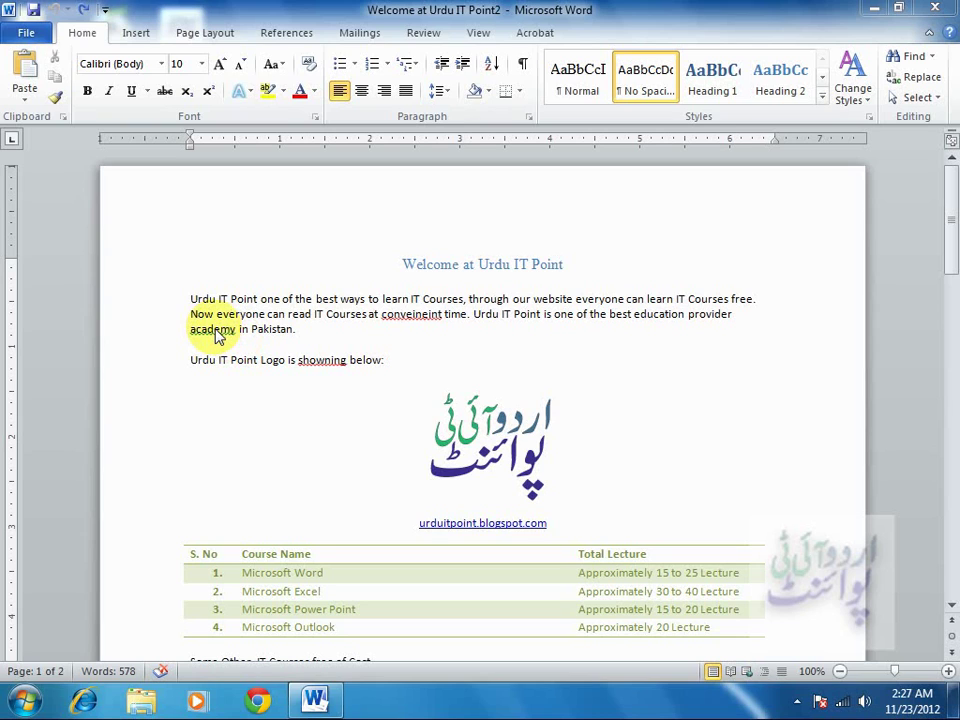
- Switch to the Review ribbon to reach the proofing and review tools
left_click(425, 38)
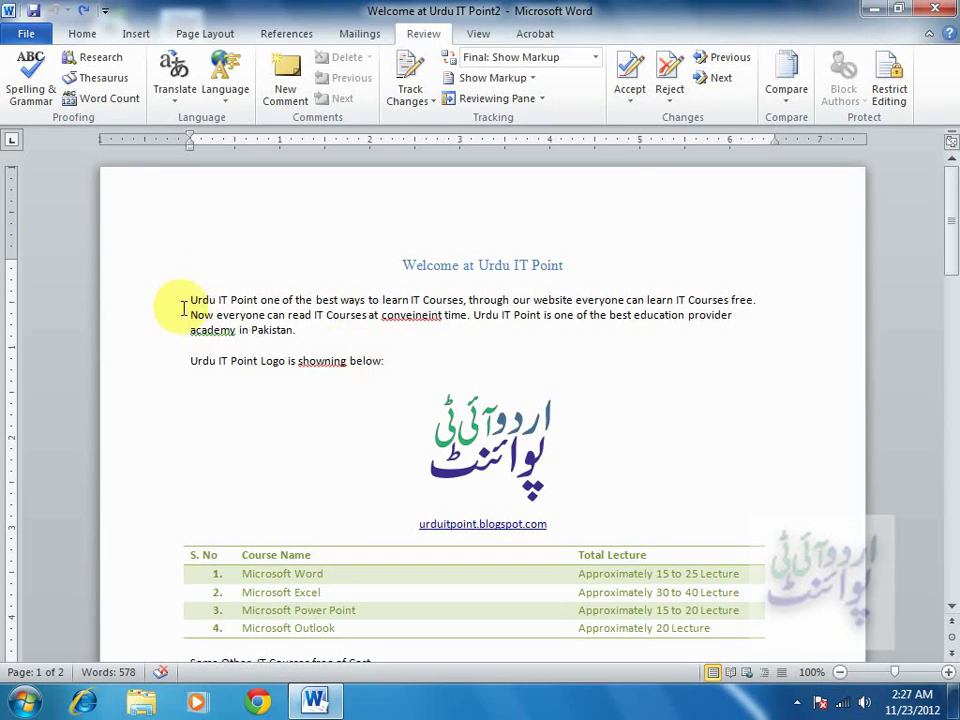
mouse_move(191, 300)
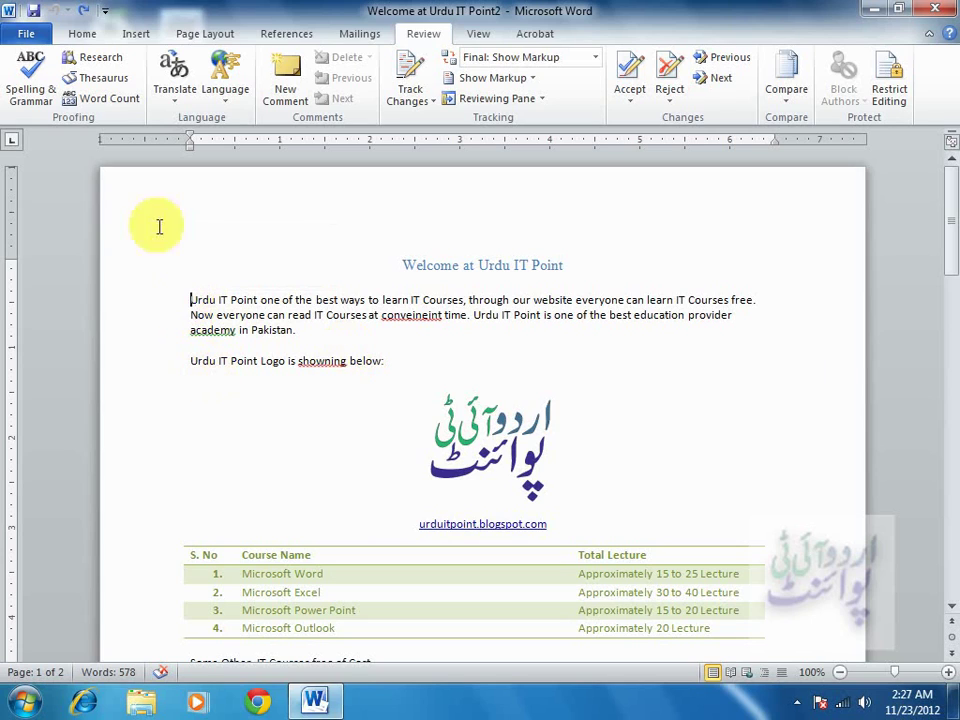
- Run Spelling & Grammar and change 'conveineint' to the suggested 'convenient'
left_click(42, 98)
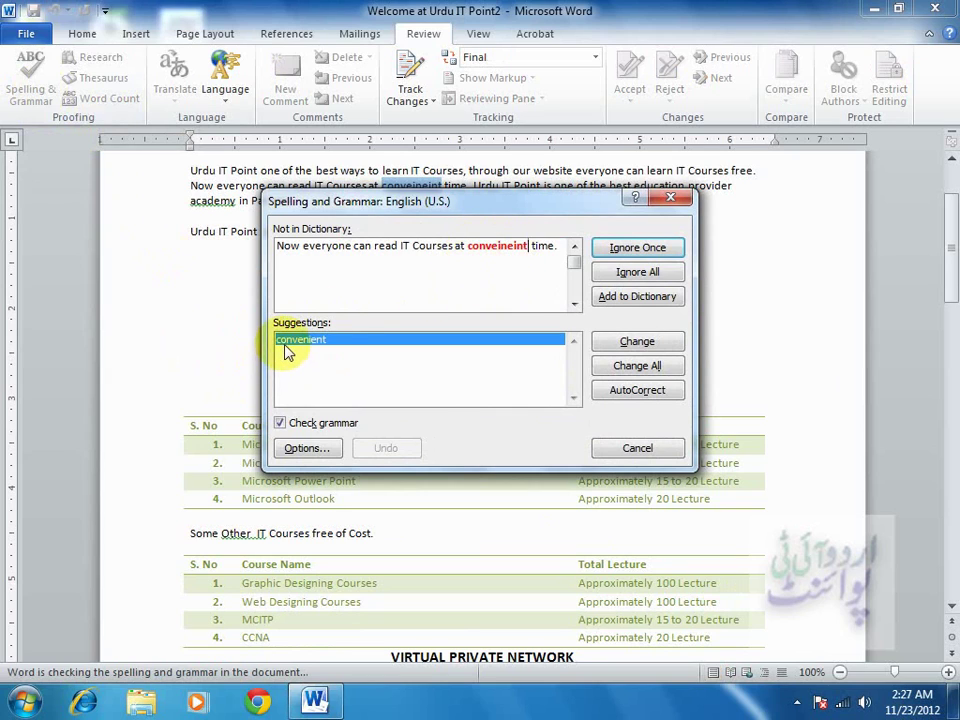
left_click(520, 302)
left_click(641, 343)
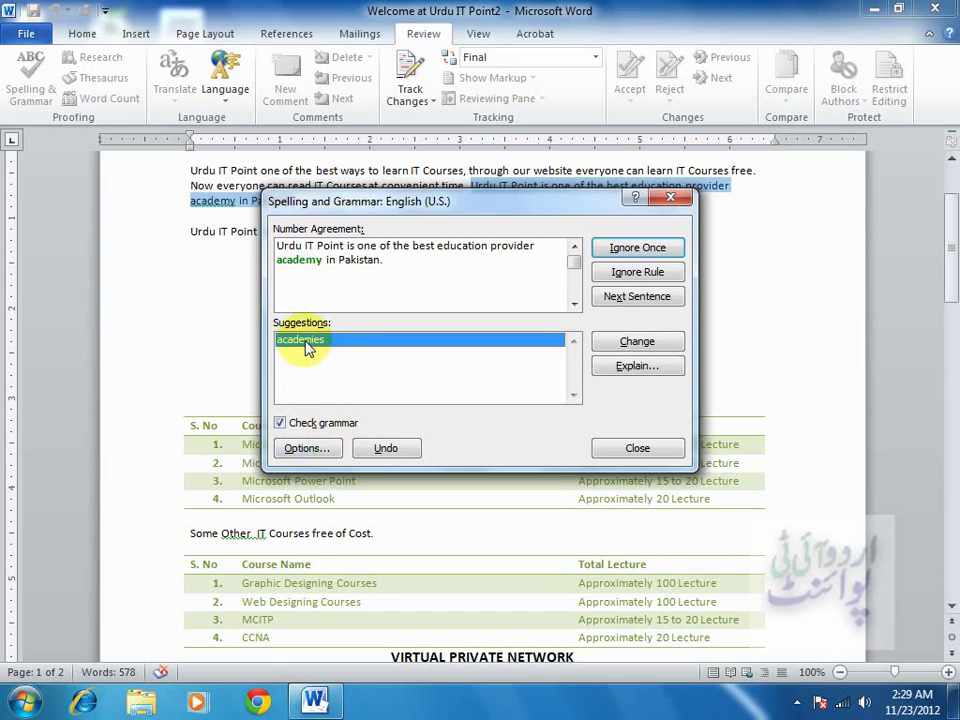
- Accept the fixes 'academies', 'showing', the removed extra space and 'We'll', then close the check
left_click(619, 345)
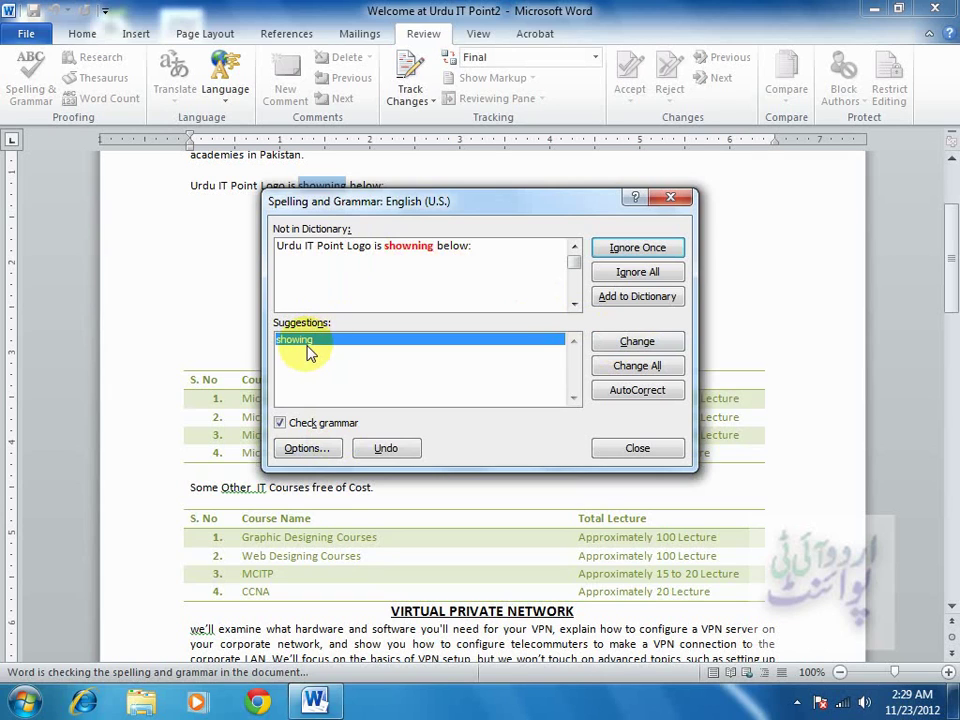
left_click(640, 340)
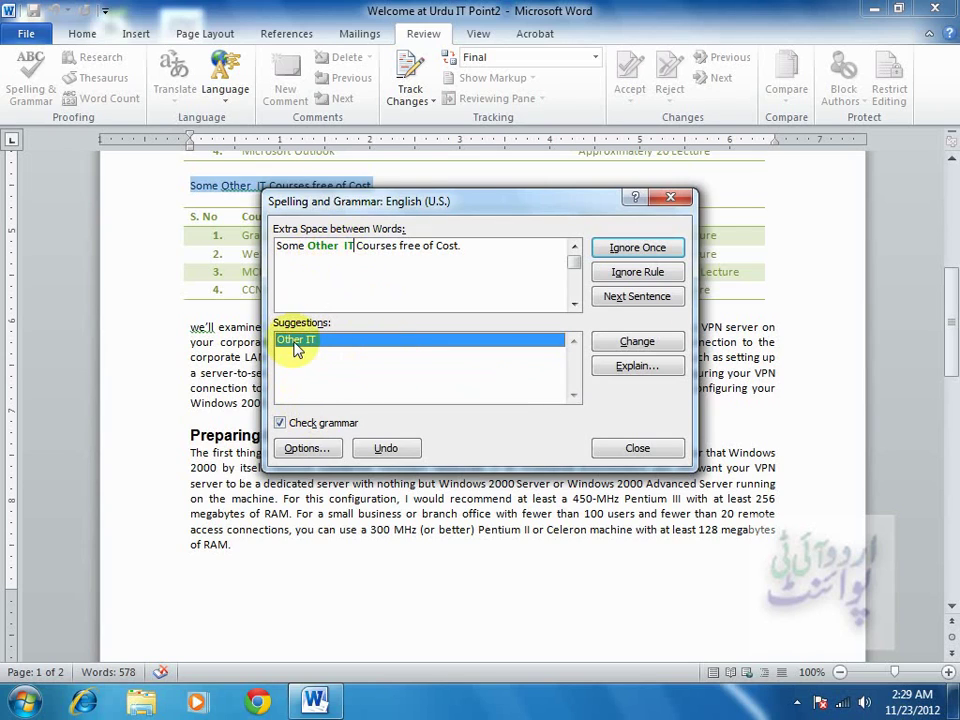
left_click(615, 352)
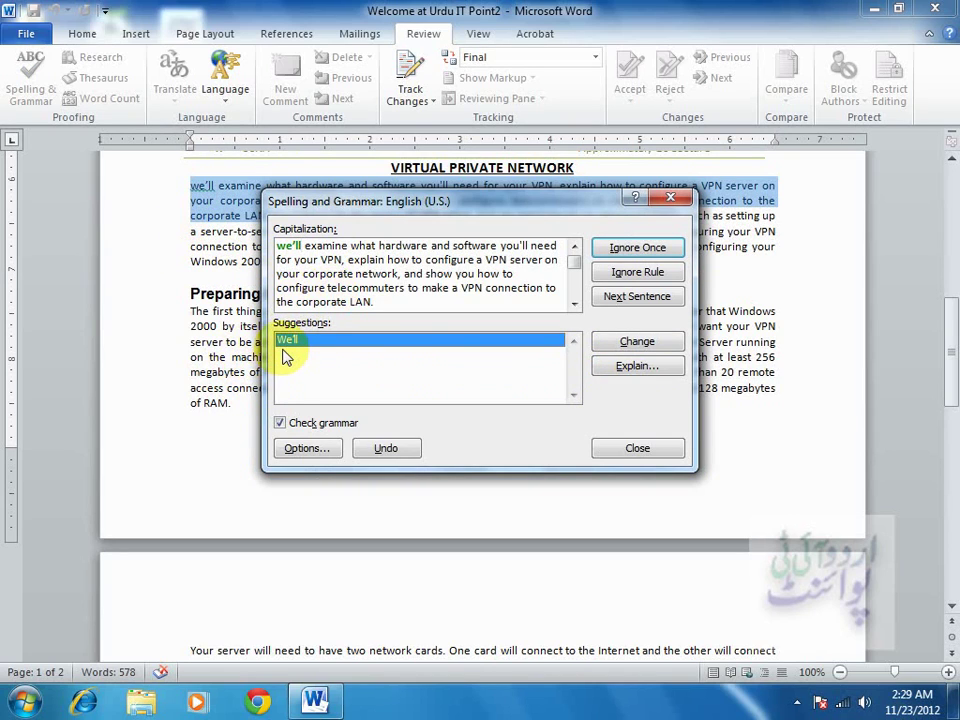
left_click(630, 343)
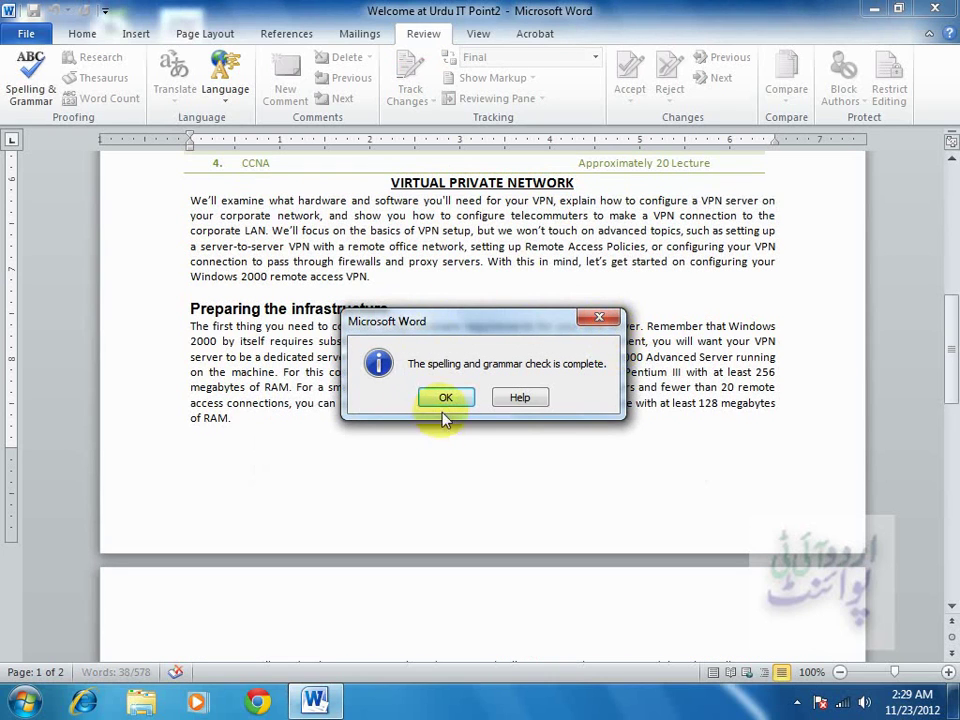
left_click(445, 401)
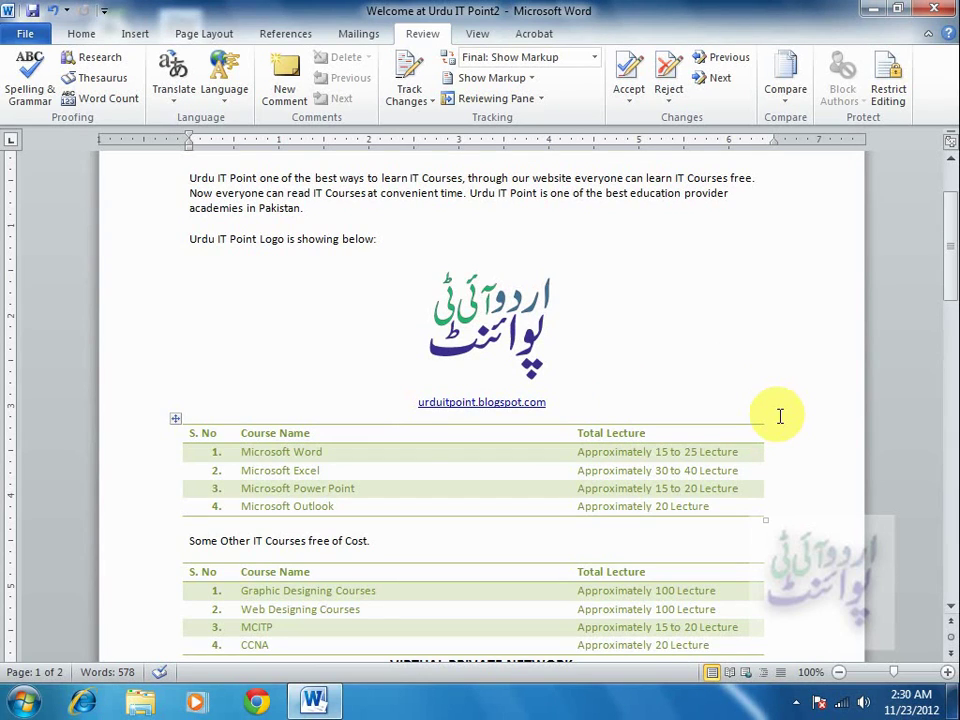
- Below the logo caption, after a blank line, add the lines 'From' and 'Form'
left_click(385, 239)
key("Return")
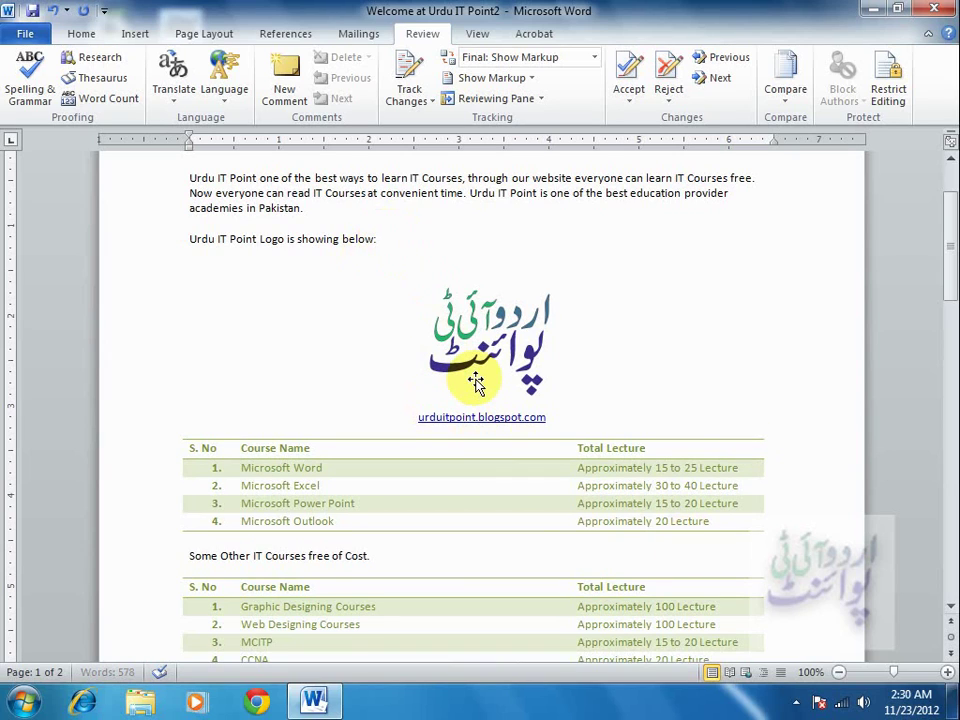
key("Return")
type("f")
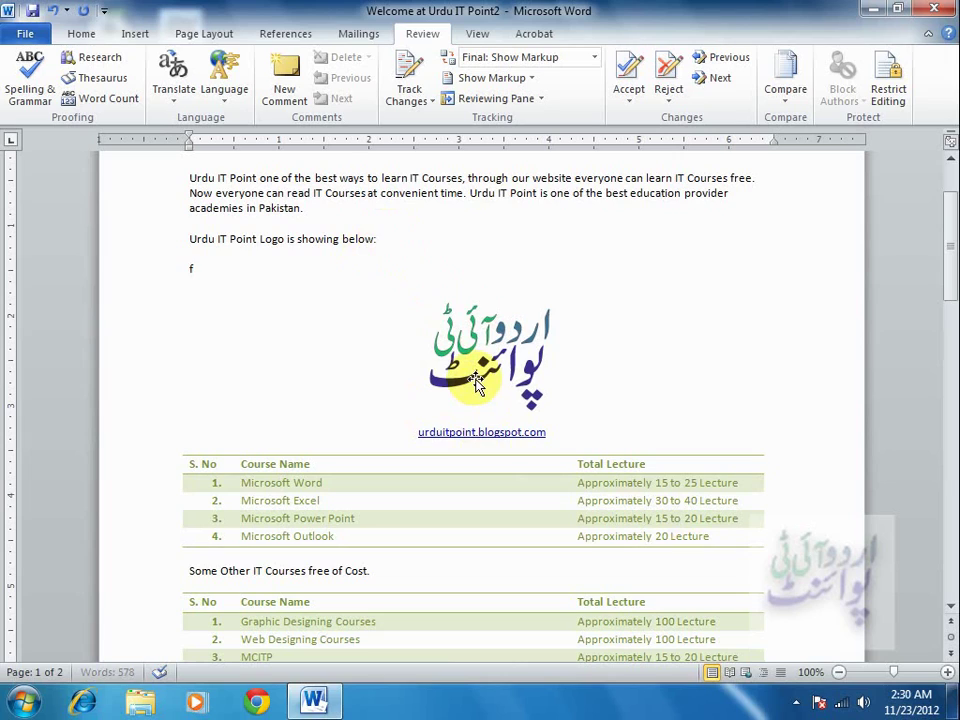
type("rom")
key("Return")
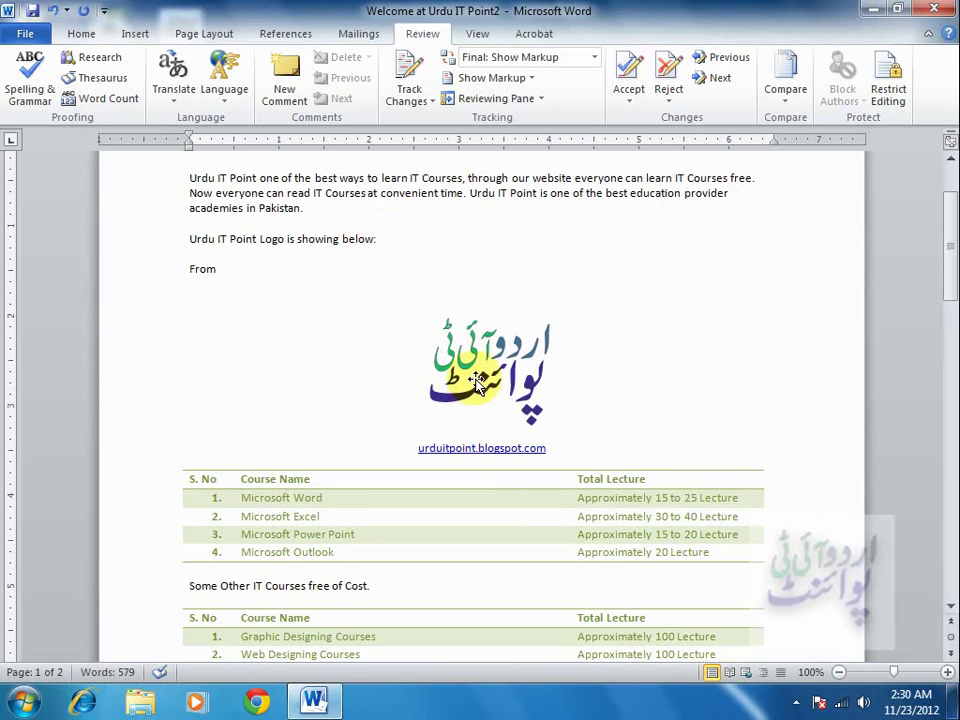
type("for")
type("m")
mouse_move(225, 275)
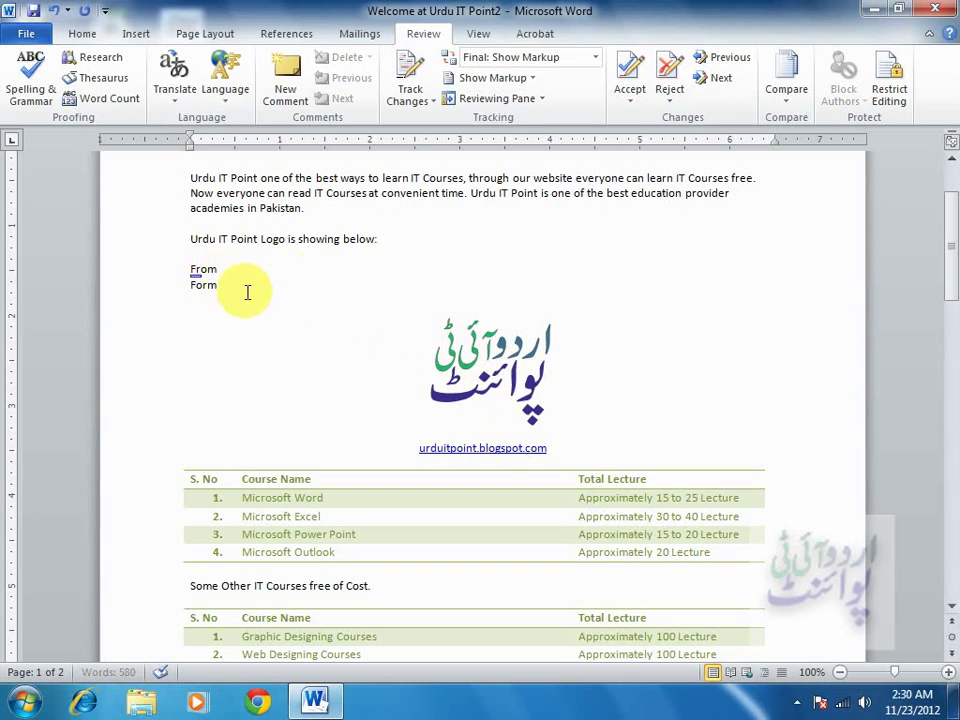
- Replace 'education' with its synonym 'training' from the right-click Synonyms list
left_click_drag(955, 231, 953, 208)
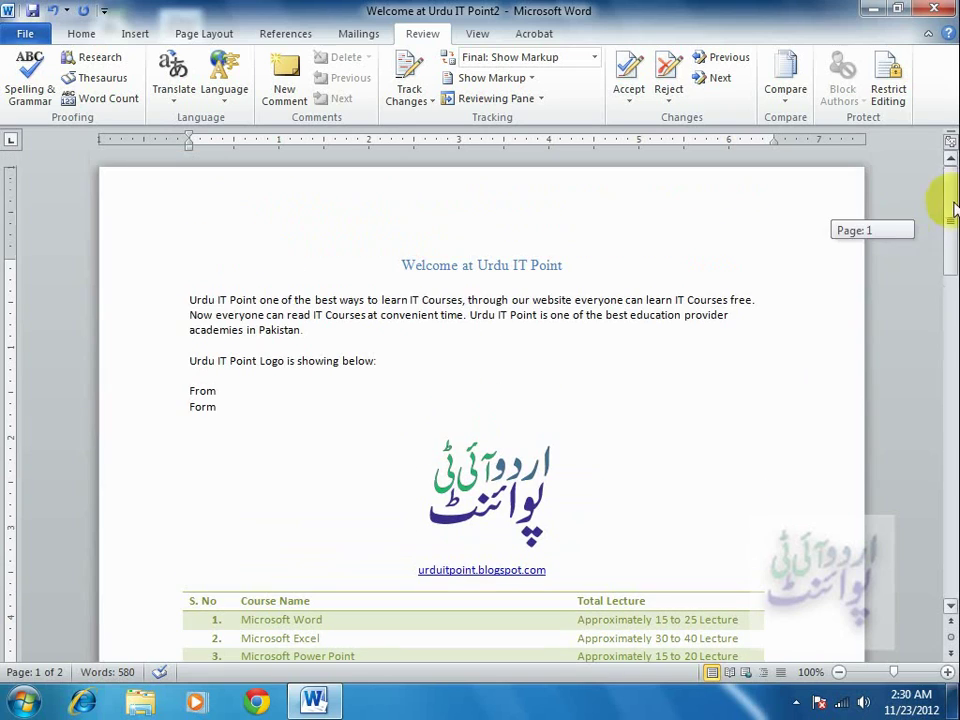
left_click(644, 316)
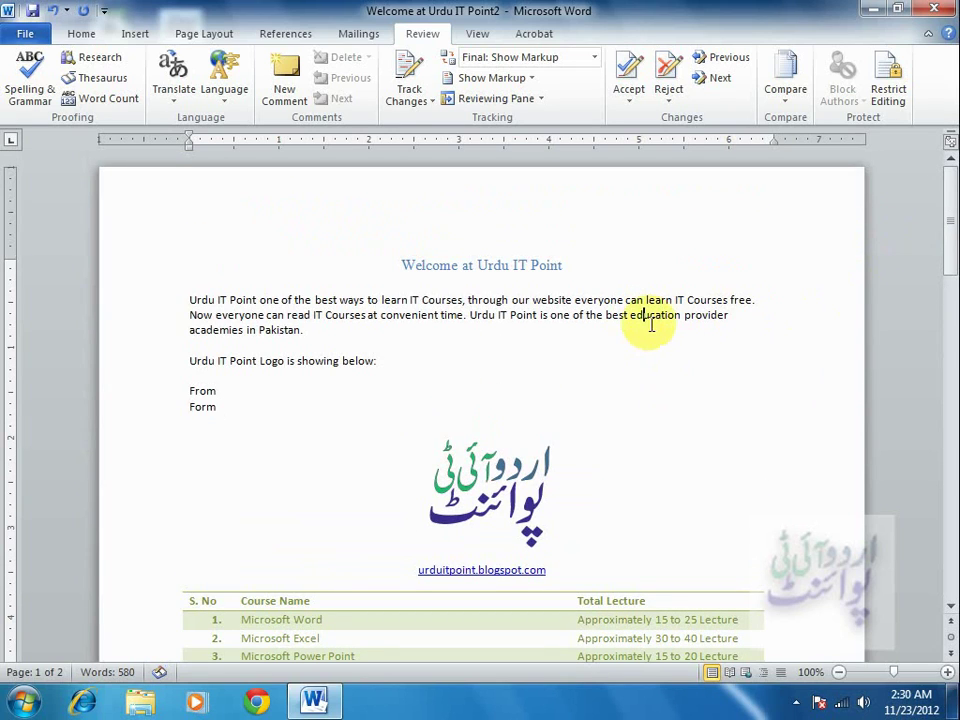
double_click(651, 316)
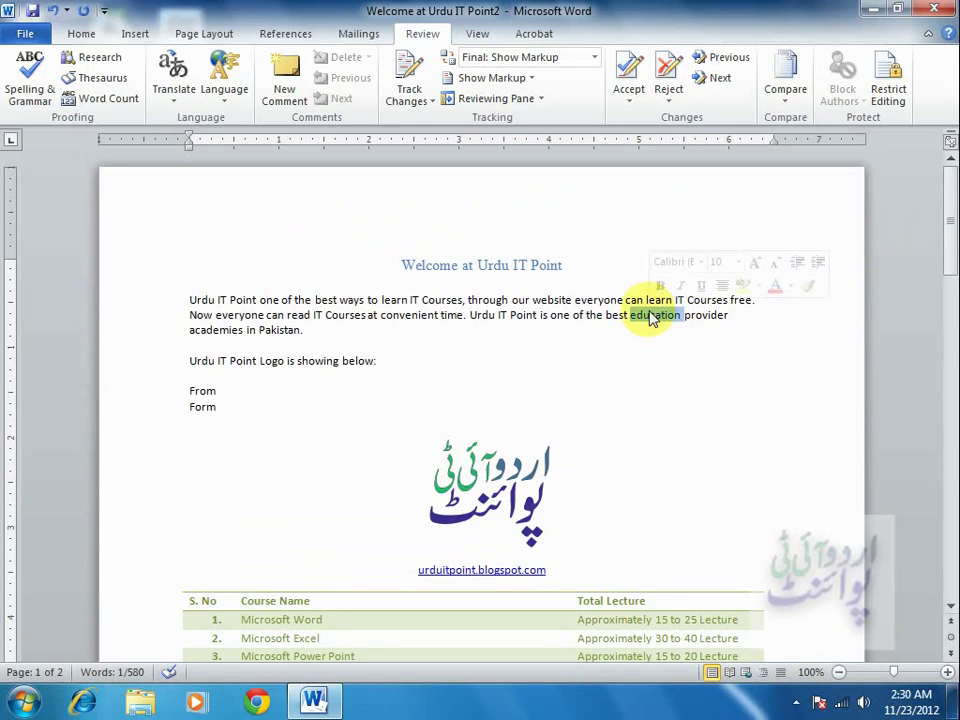
right_click(646, 318)
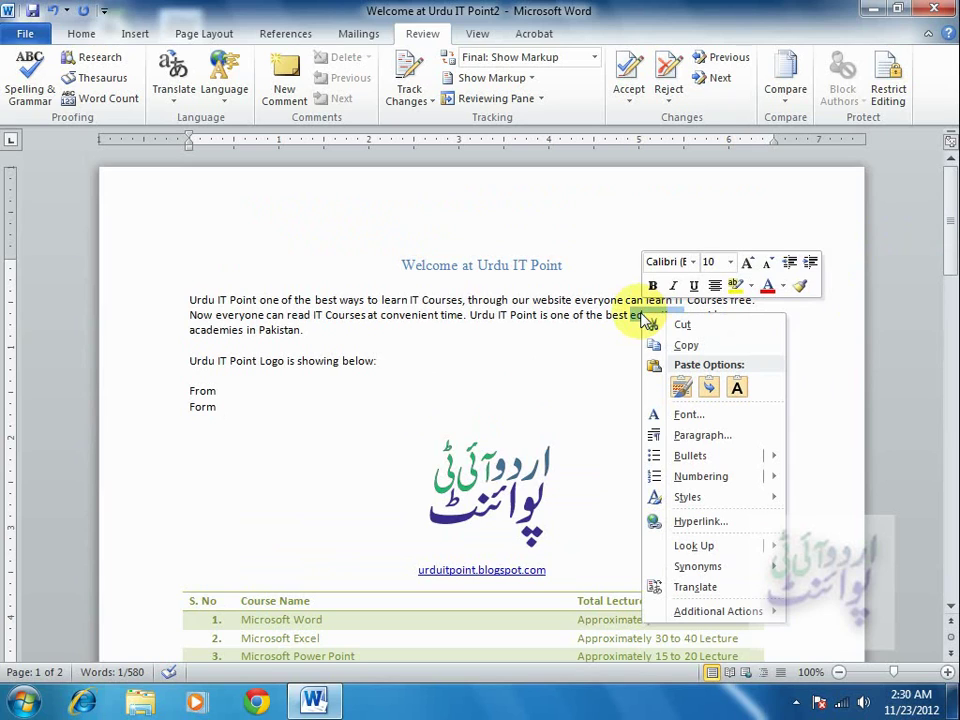
mouse_move(720, 568)
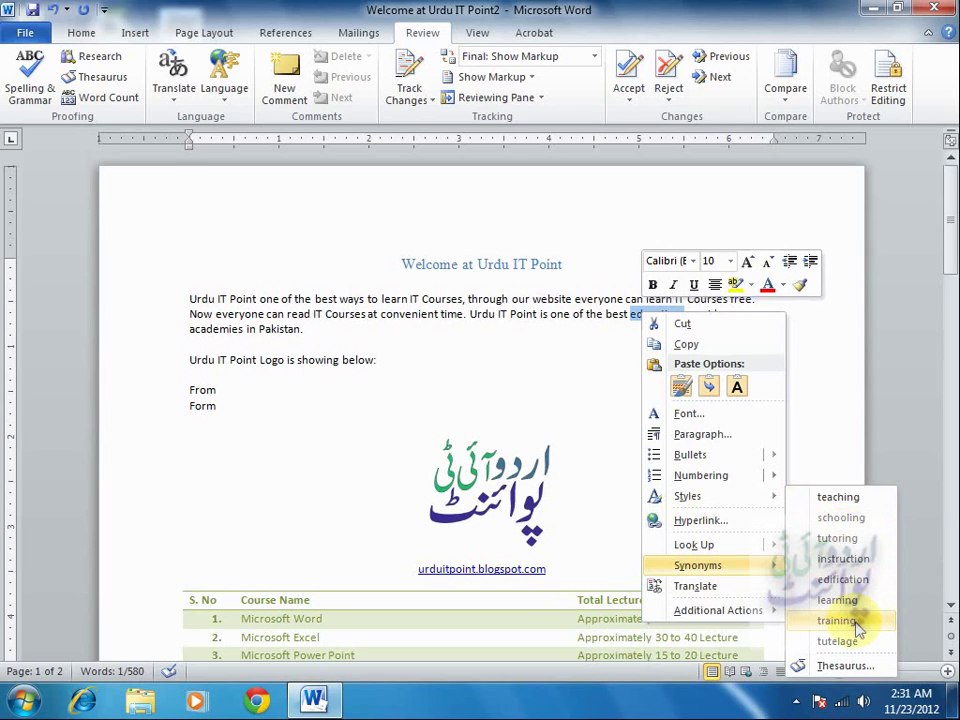
left_click(855, 622)
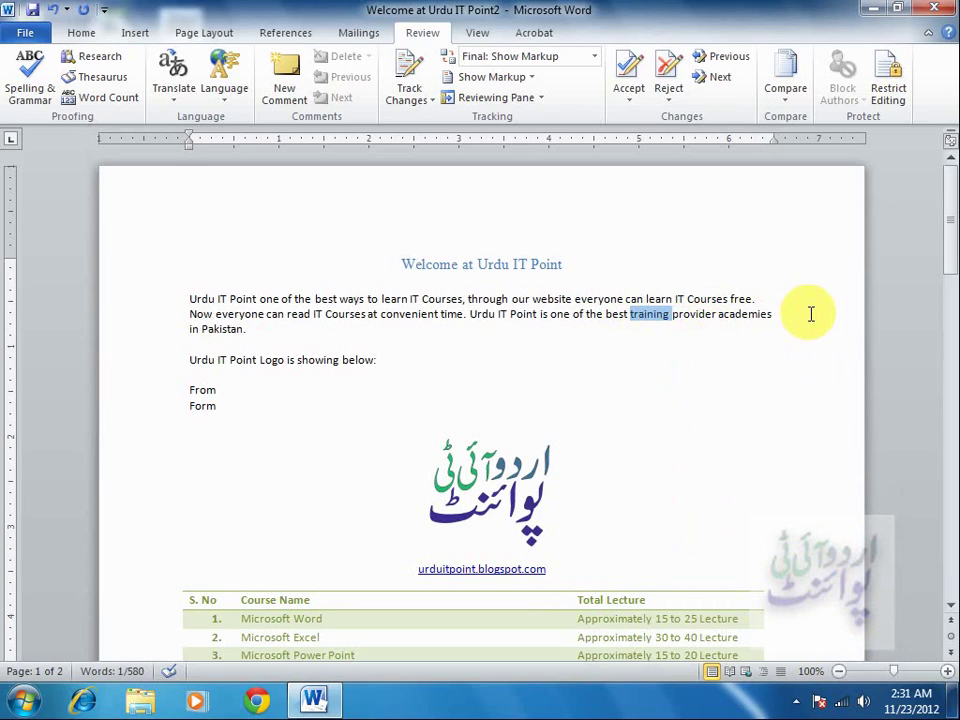
- Replace 'convenient' with the synonym 'suitable' and select the new word
double_click(403, 314)
right_click(405, 317)
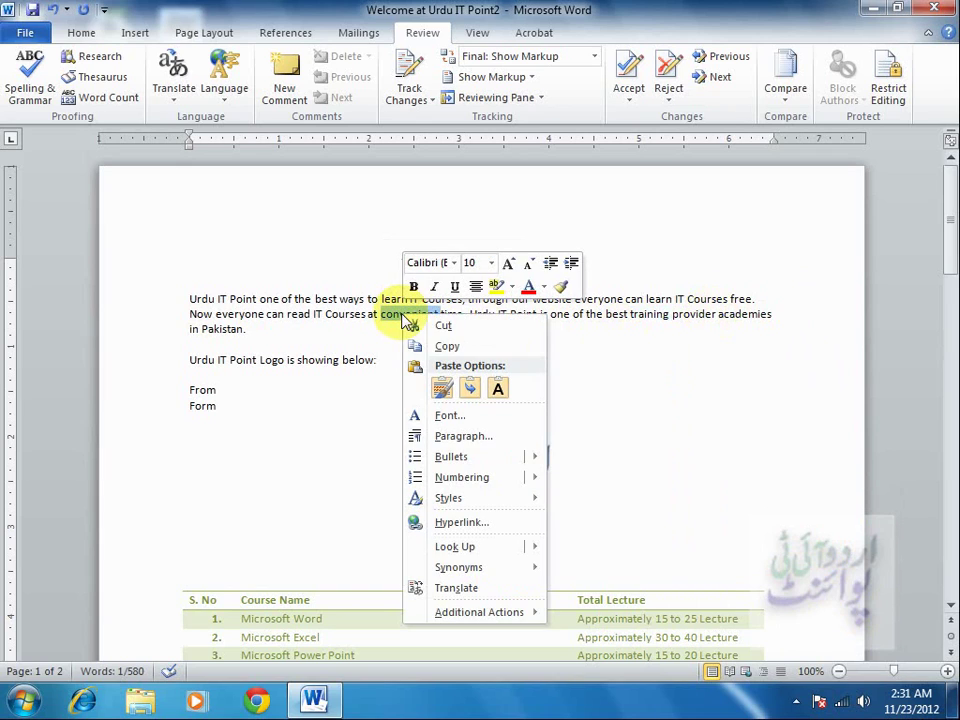
mouse_move(514, 568)
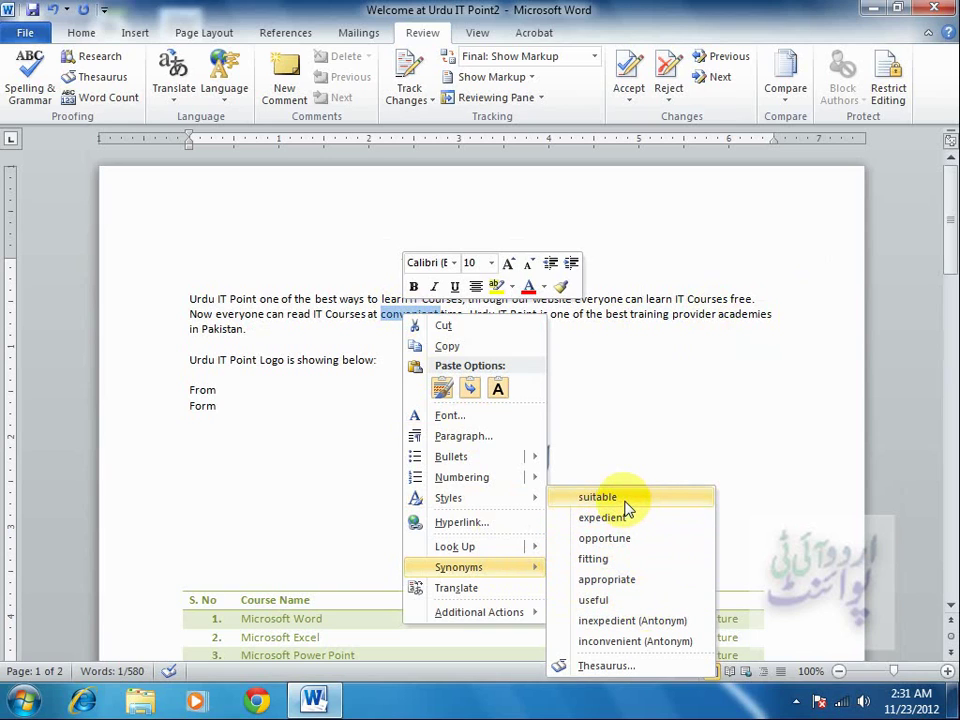
left_click(624, 500)
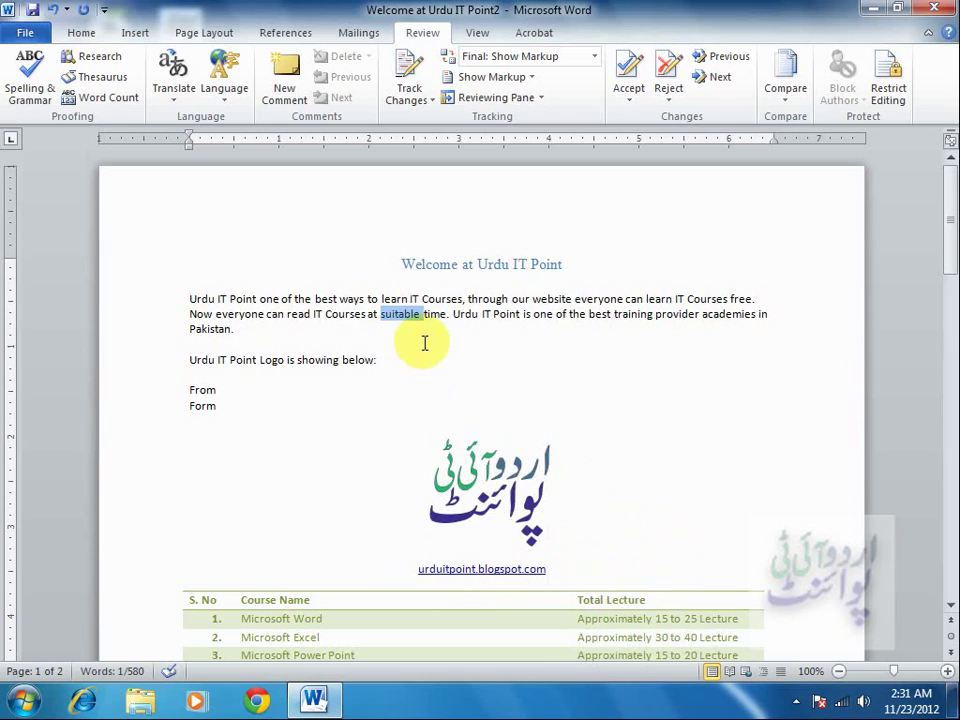
left_click(395, 332)
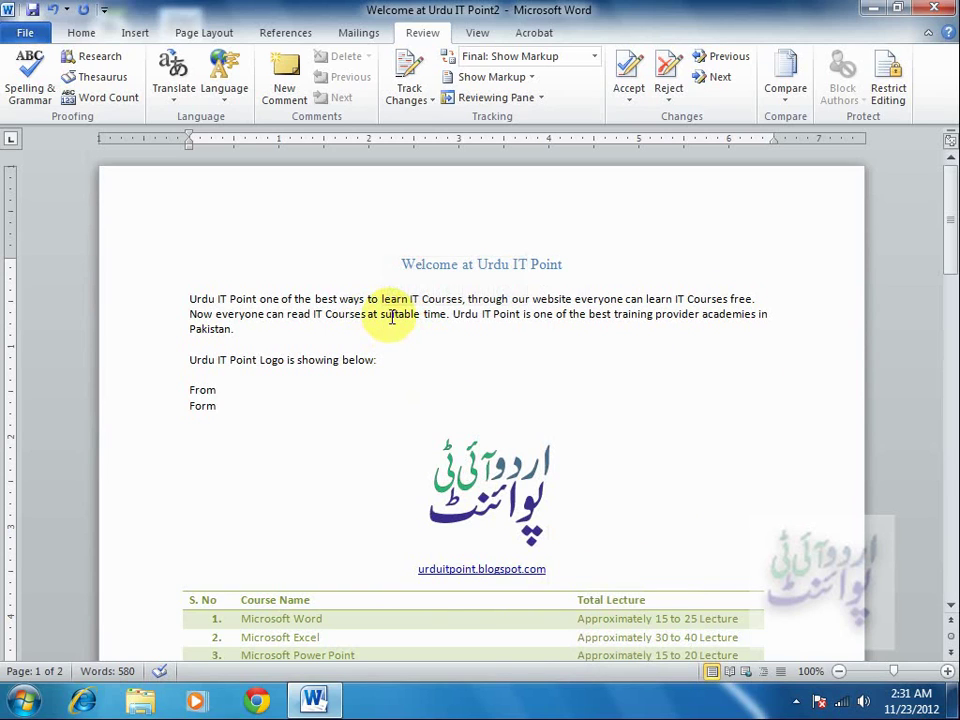
left_click(392, 316, "ctrl")
double_click(396, 316)
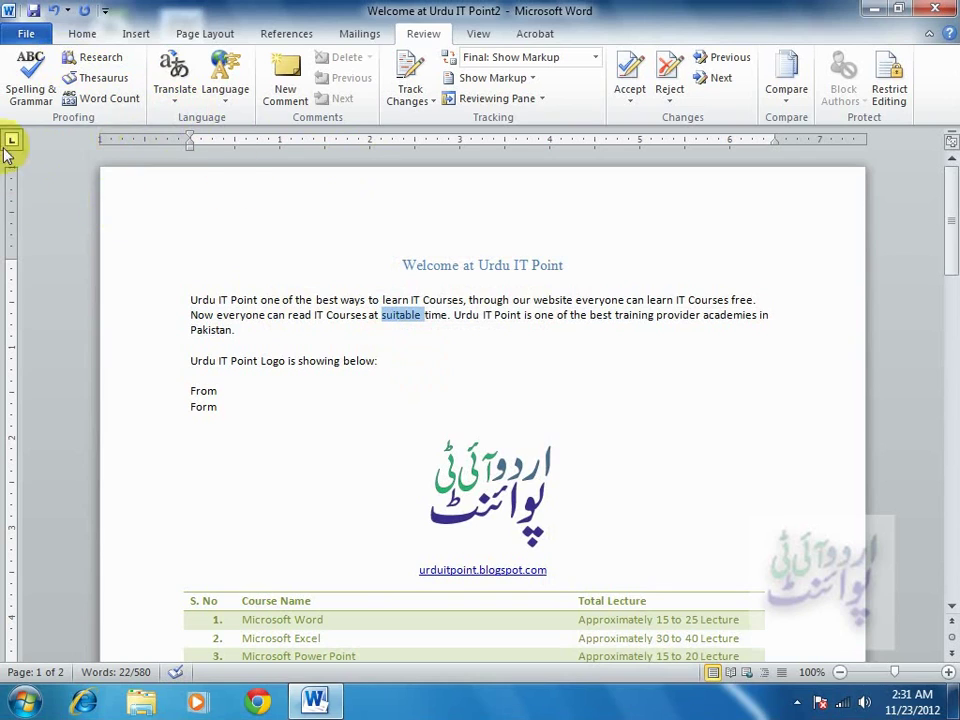
- Toggle the Mini Translator and look up 'suitable' in All Reference Books
left_click(174, 90)
left_click(163, 222)
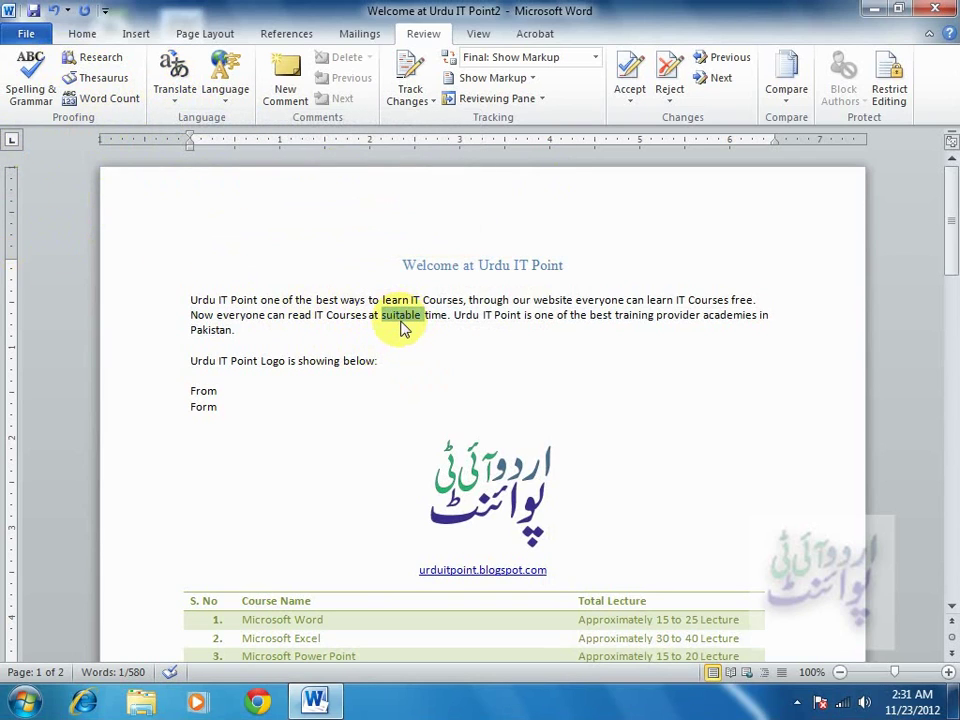
left_click(98, 62)
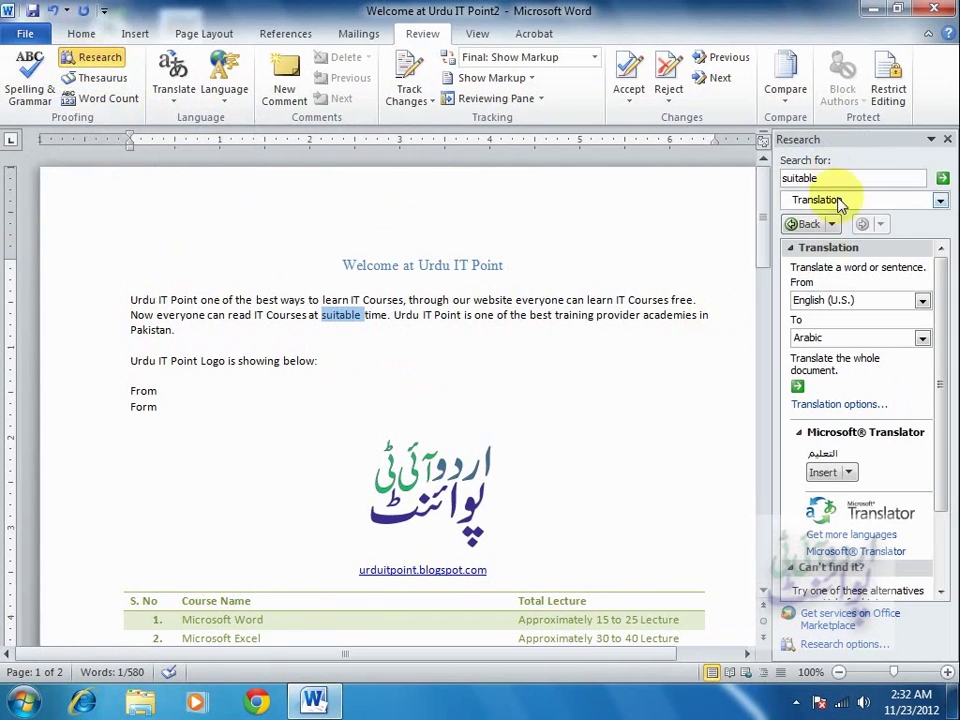
left_click(940, 201)
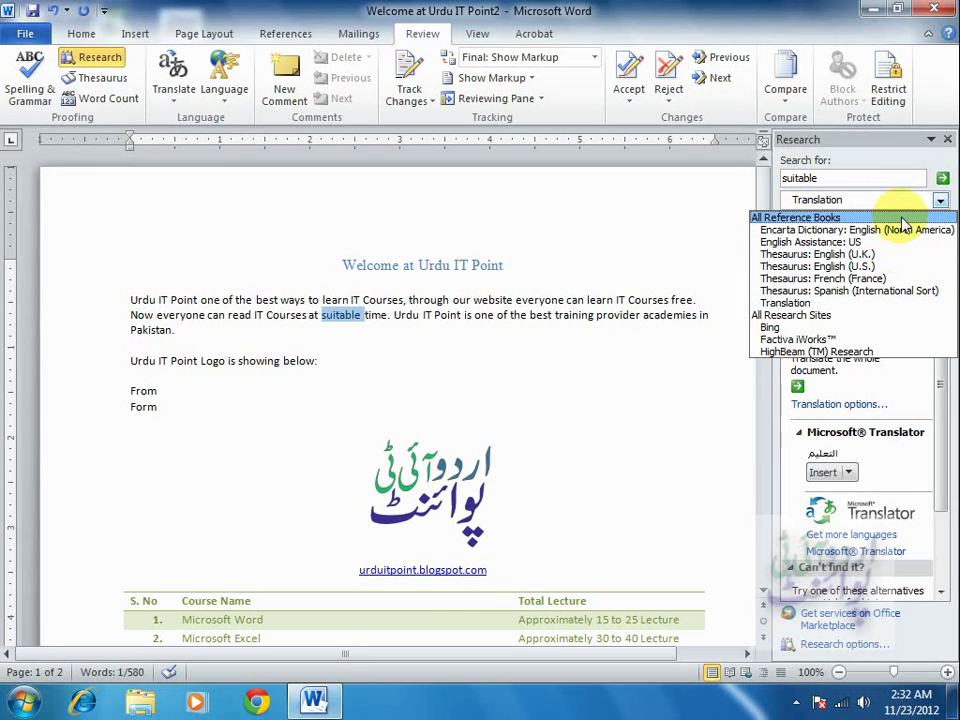
left_click(849, 219)
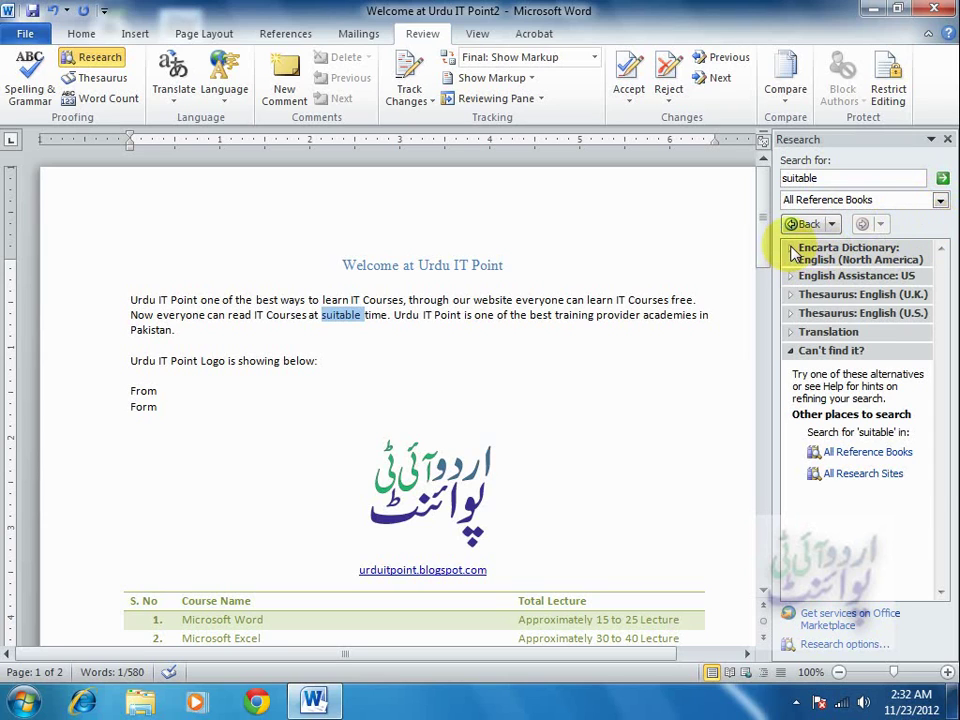
- Expand and collapse the Encarta dictionary and English Assistance results for 'suitable'
left_click(792, 250)
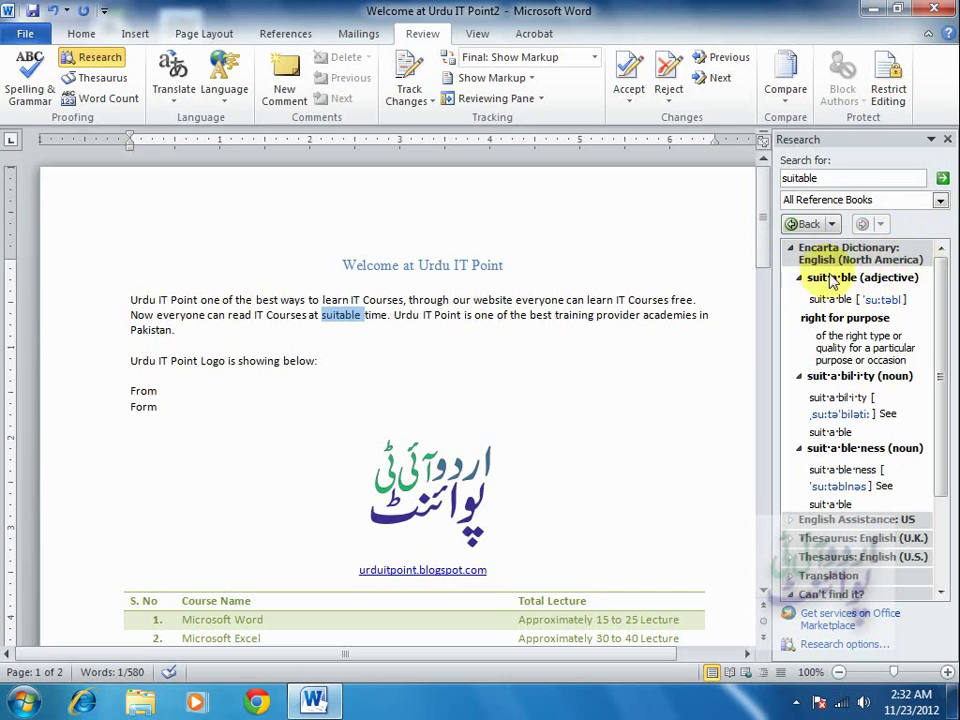
left_click(800, 279)
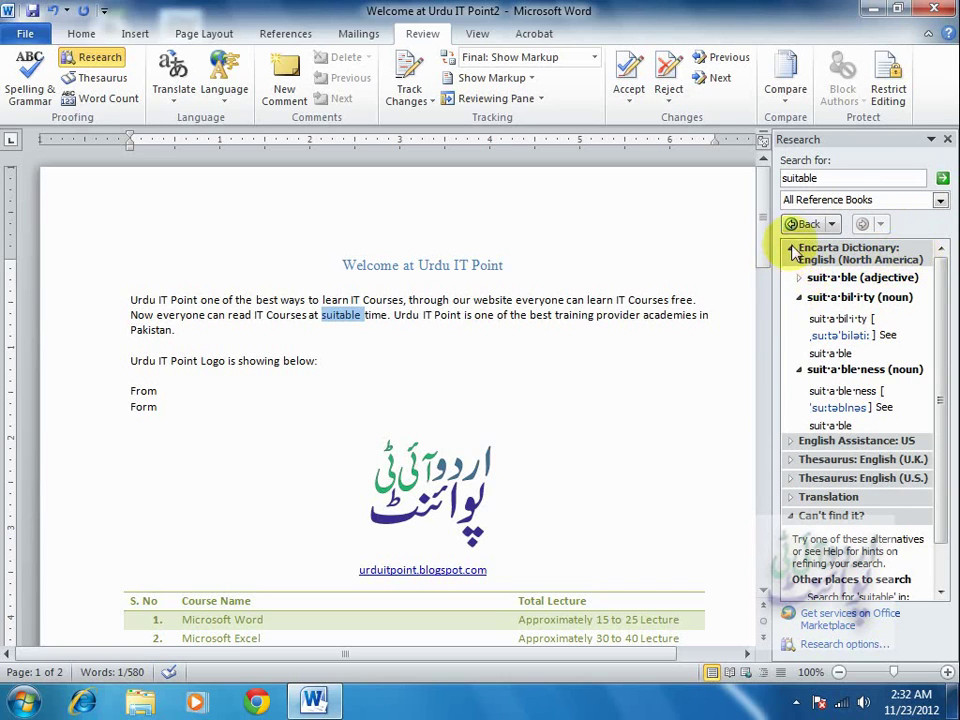
left_click(793, 250)
left_click(792, 278)
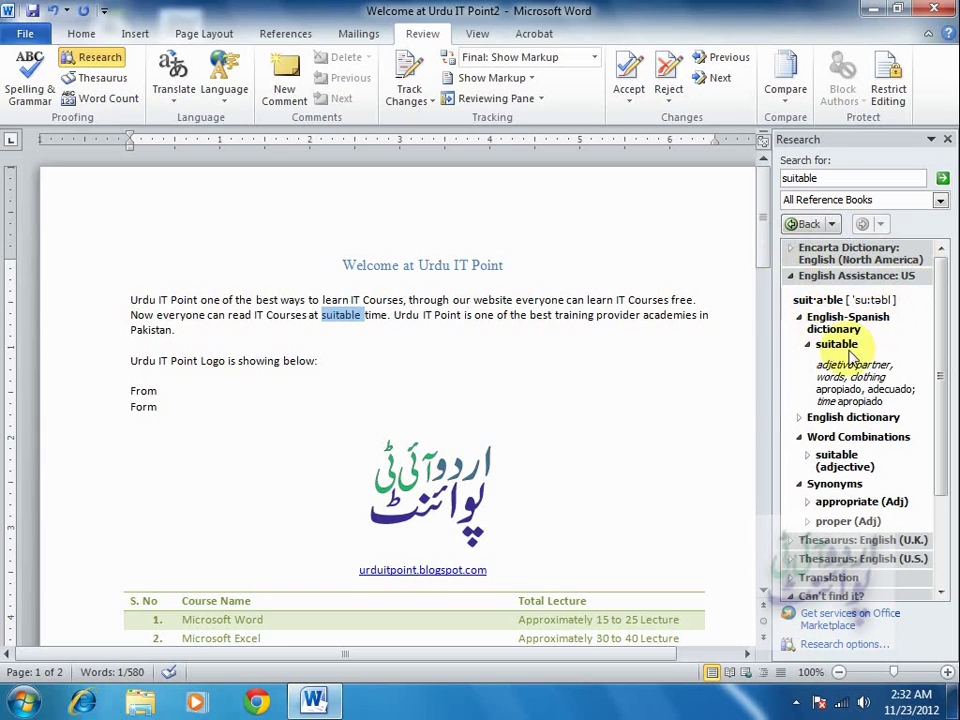
left_click(790, 276)
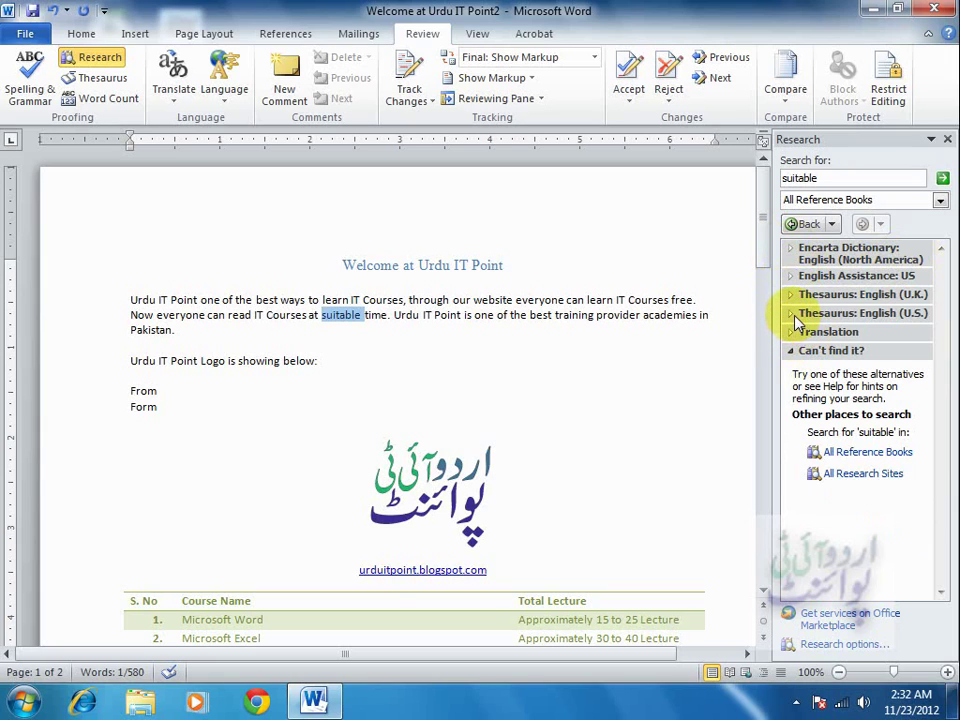
- Show U.S. thesaurus synonyms for 'suitable', look up 'meet', then return to 'suitable'
left_click(795, 316)
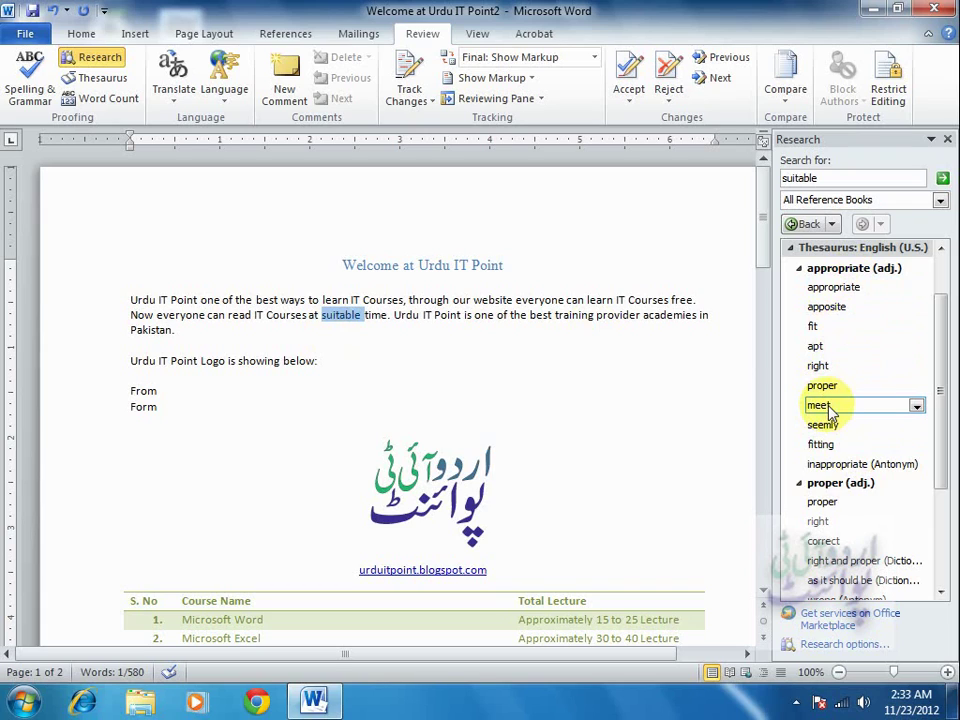
left_click(828, 408)
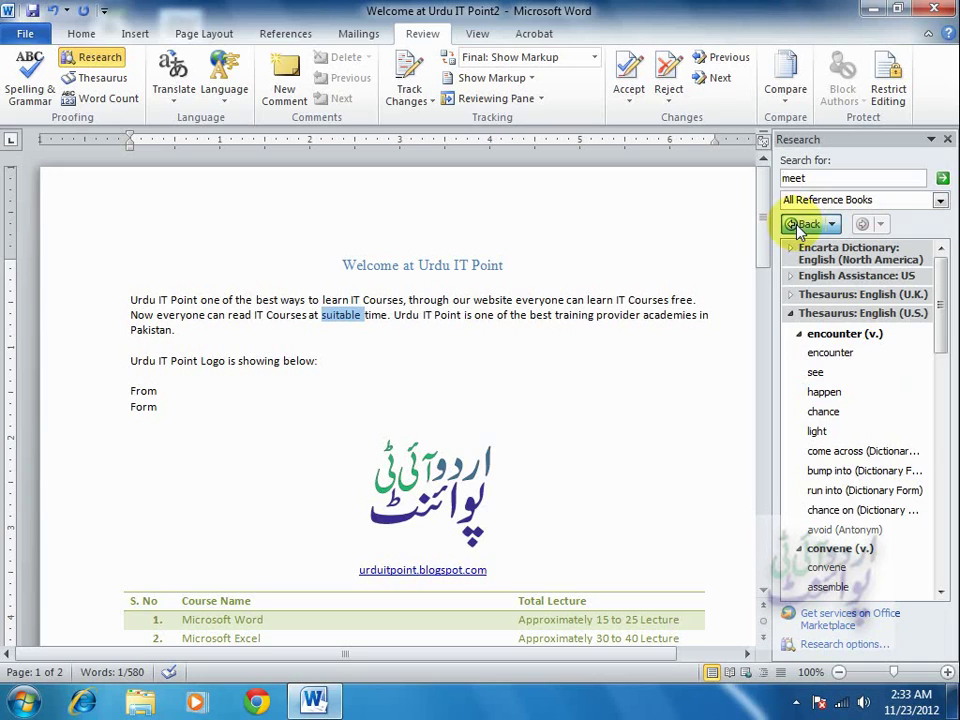
left_click(799, 225)
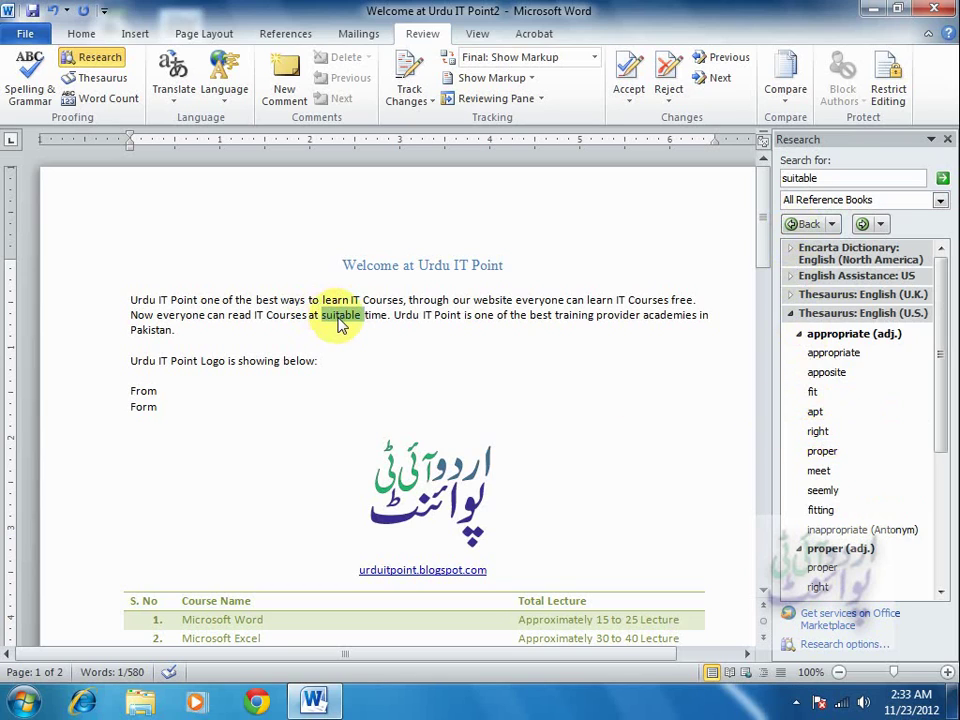
left_click(916, 431)
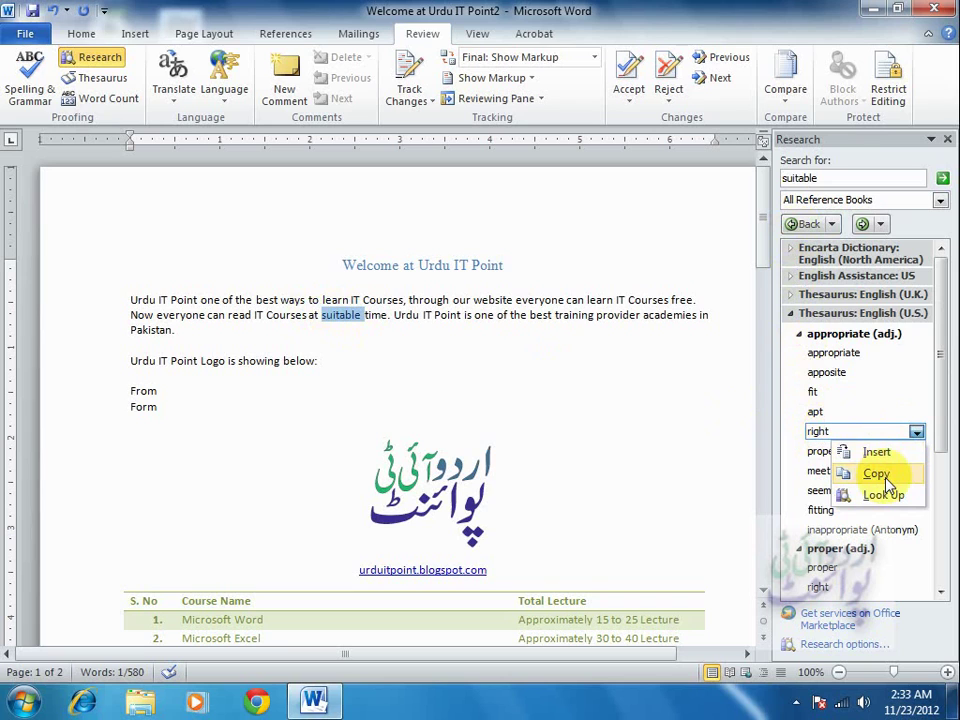
- Reopen the Thesaurus for 'suitable', keeping English (U.S.) as the reference source
left_click(948, 141)
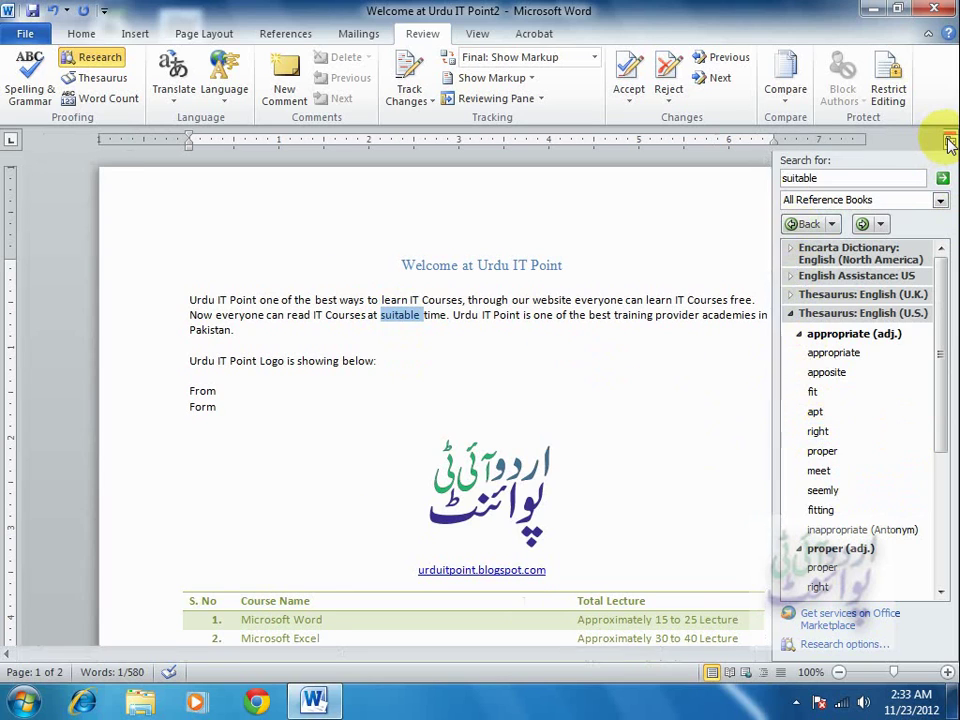
left_click(948, 141)
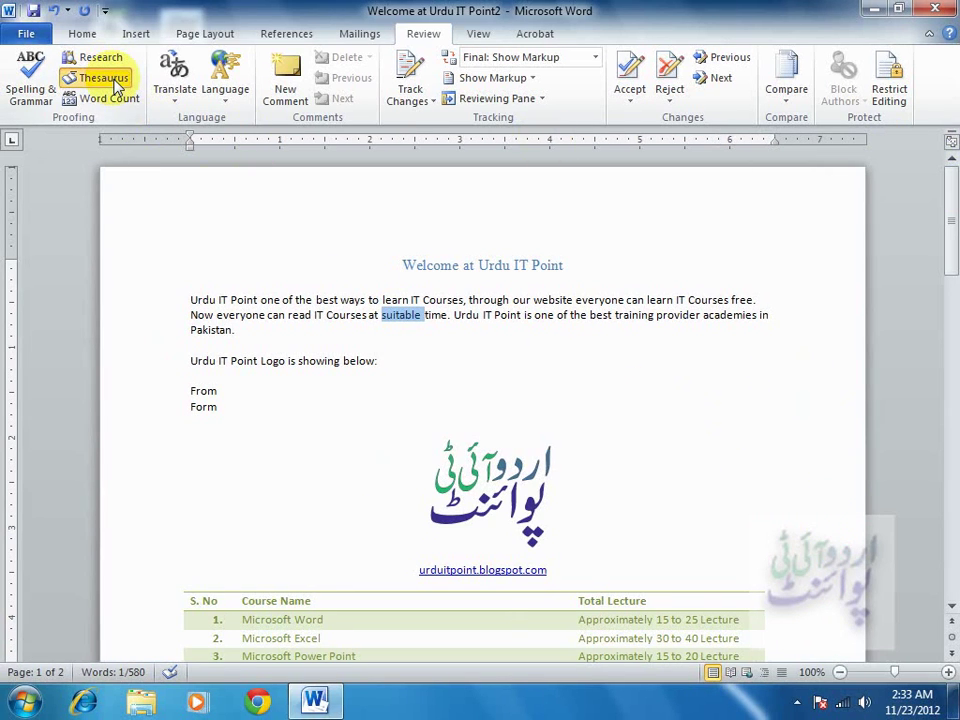
left_click(113, 80)
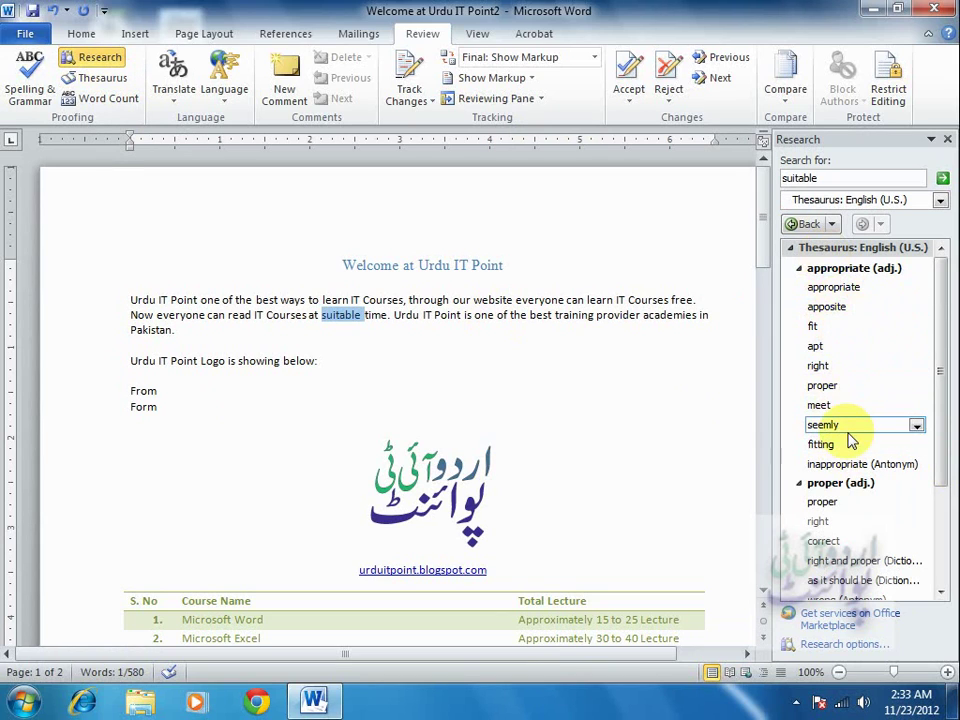
left_click(938, 201)
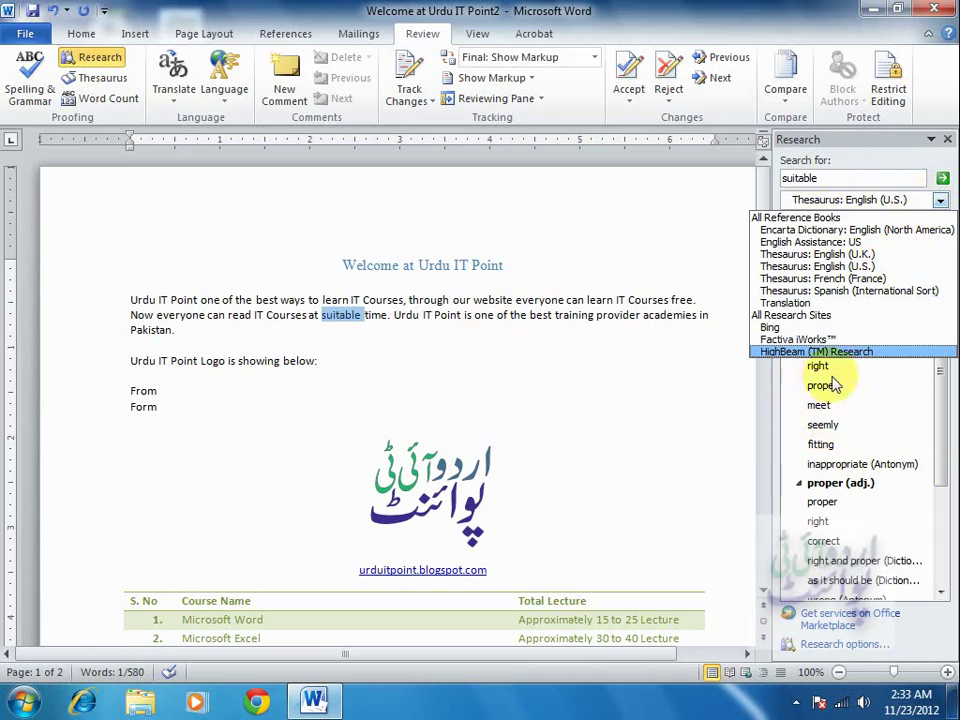
left_click(945, 408)
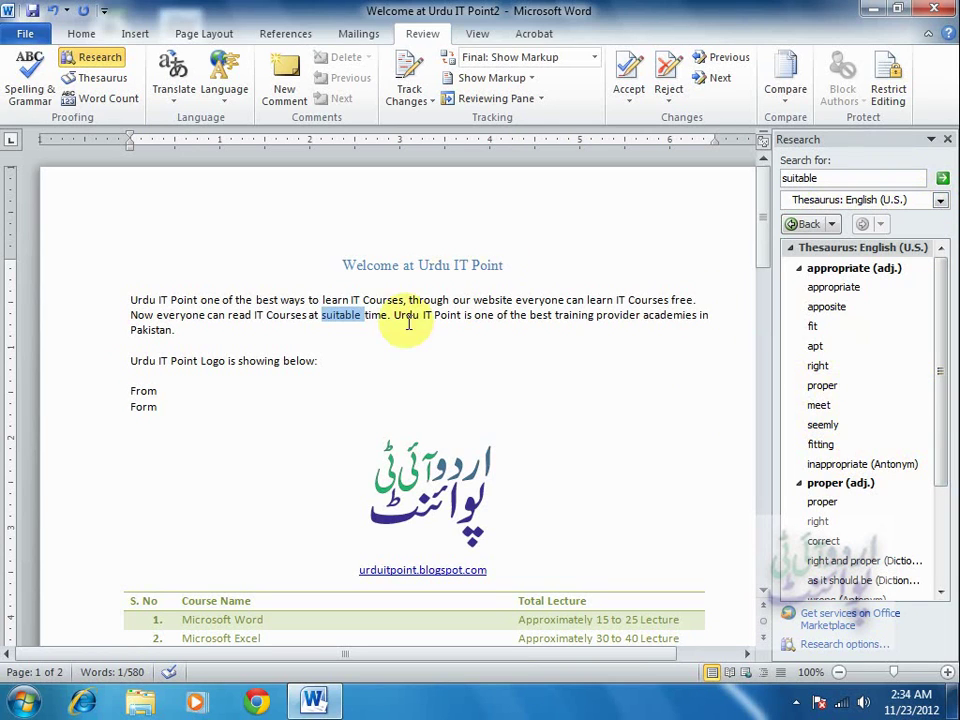
right_click(347, 317)
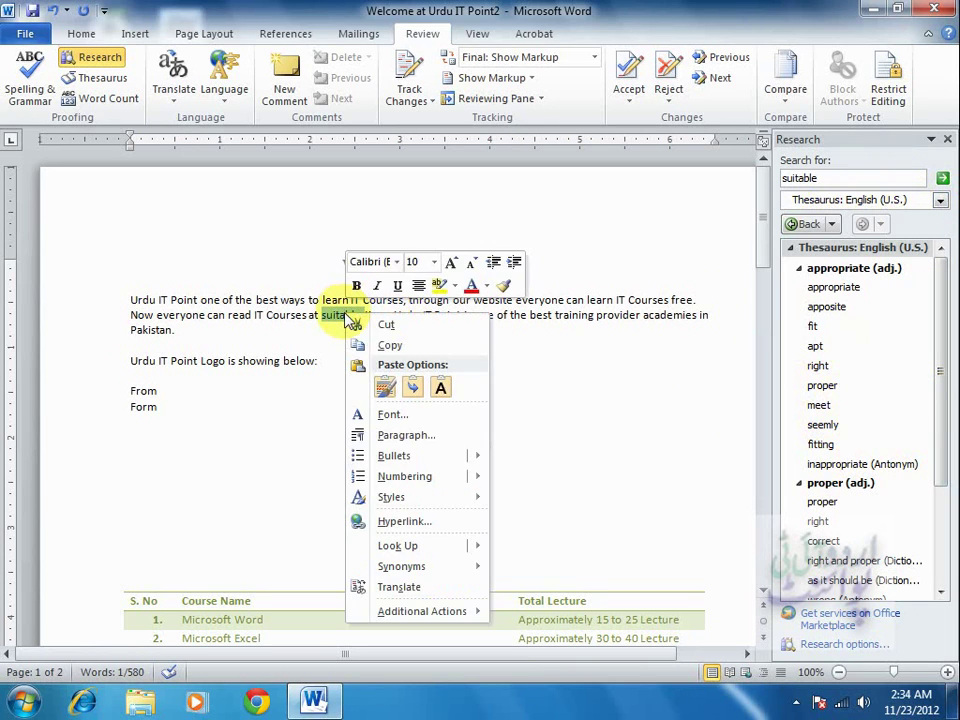
mouse_move(447, 553)
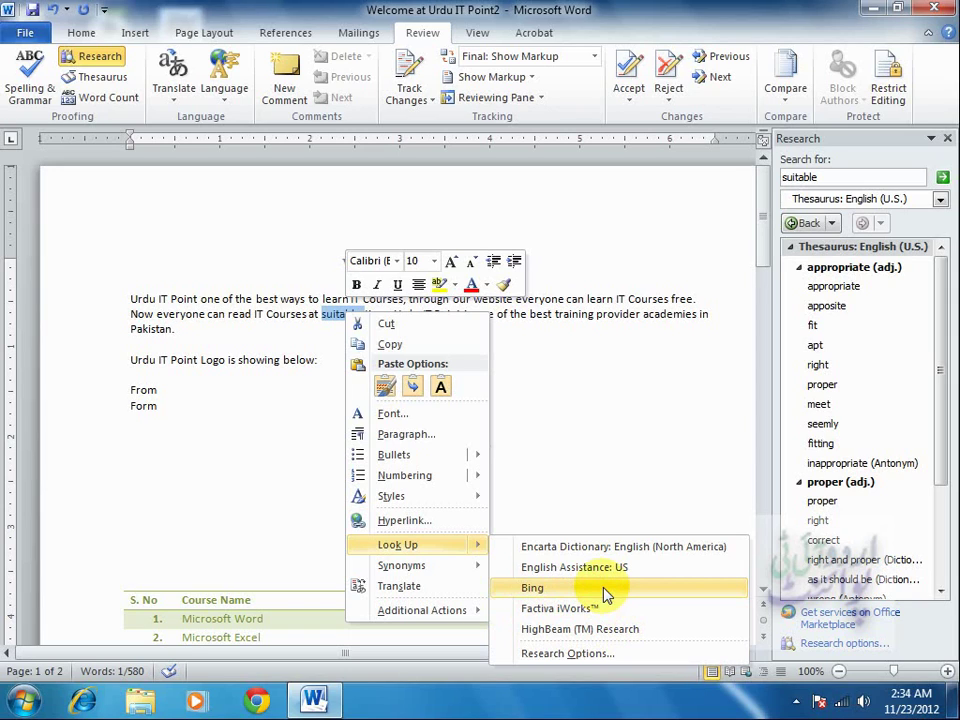
left_click(555, 354)
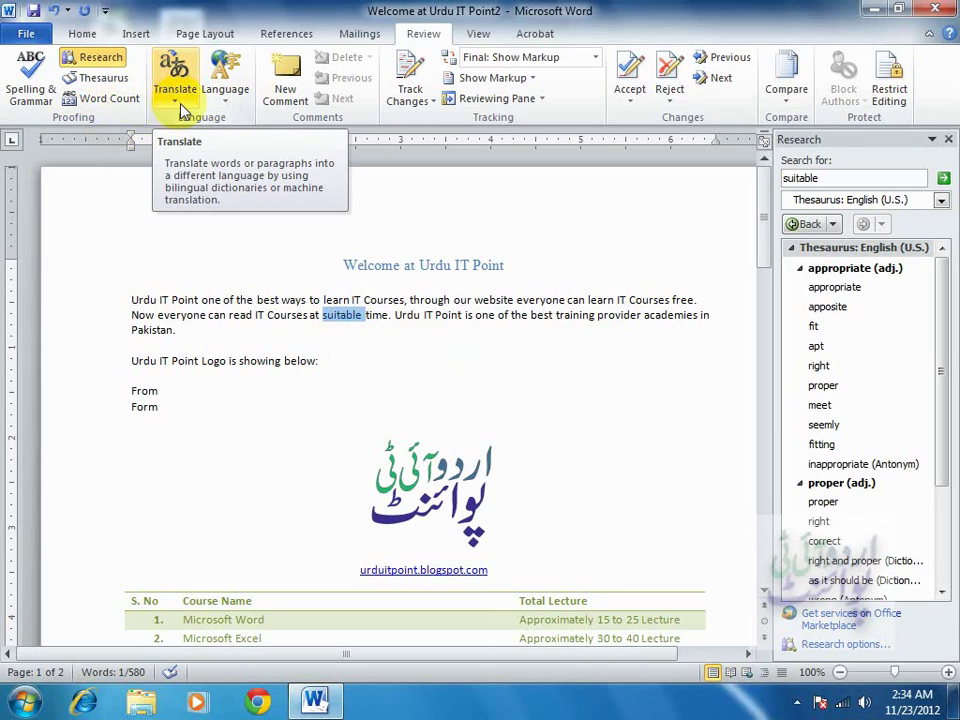
- Request a whole-document translation from English (U.S.) to French (France)
left_click(183, 110)
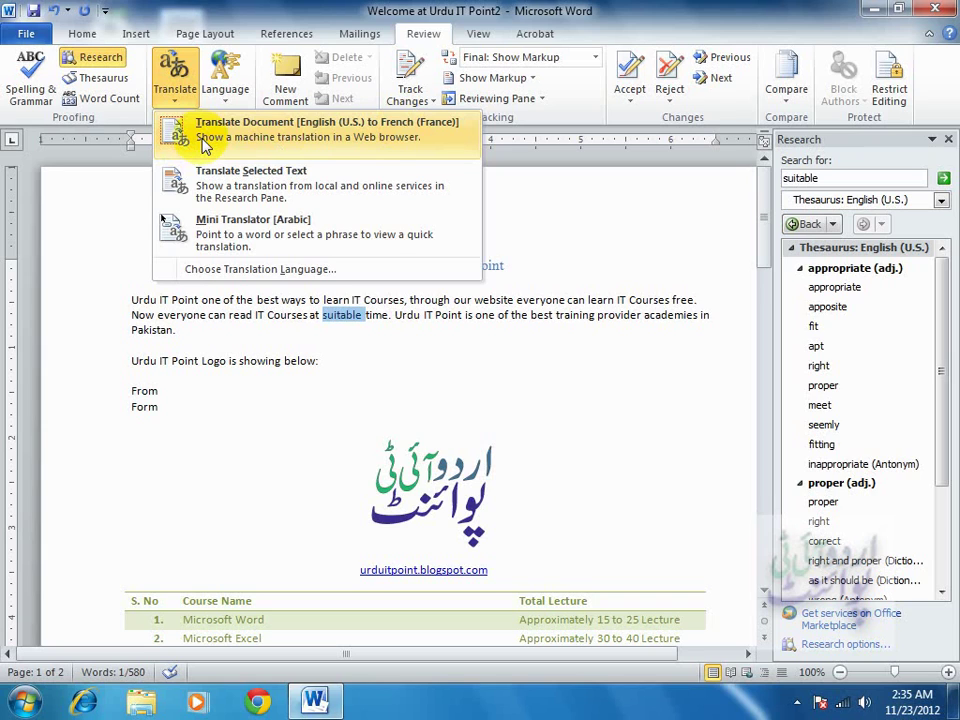
left_click(205, 145)
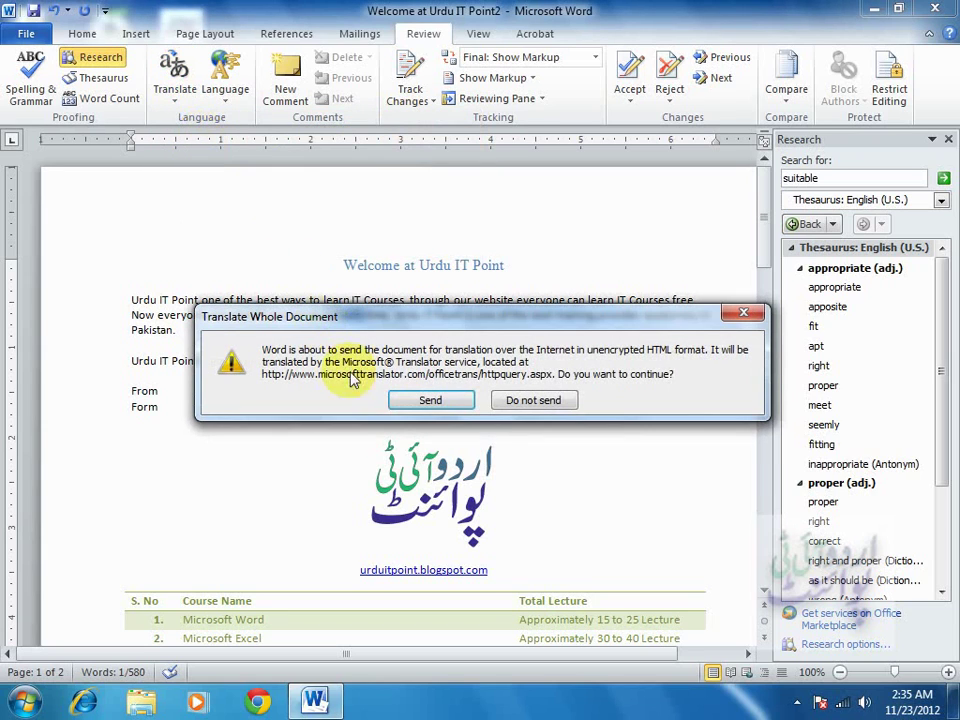
- Send the document to Microsoft Translator and view the French translation in a maximized browser
left_click(428, 400)
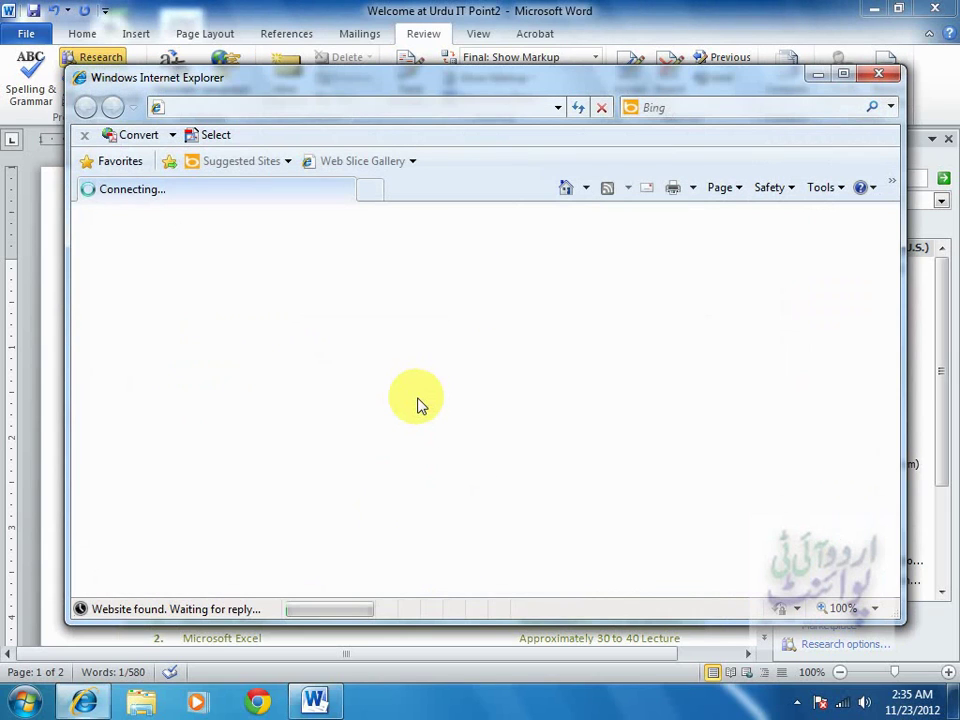
left_click(842, 74)
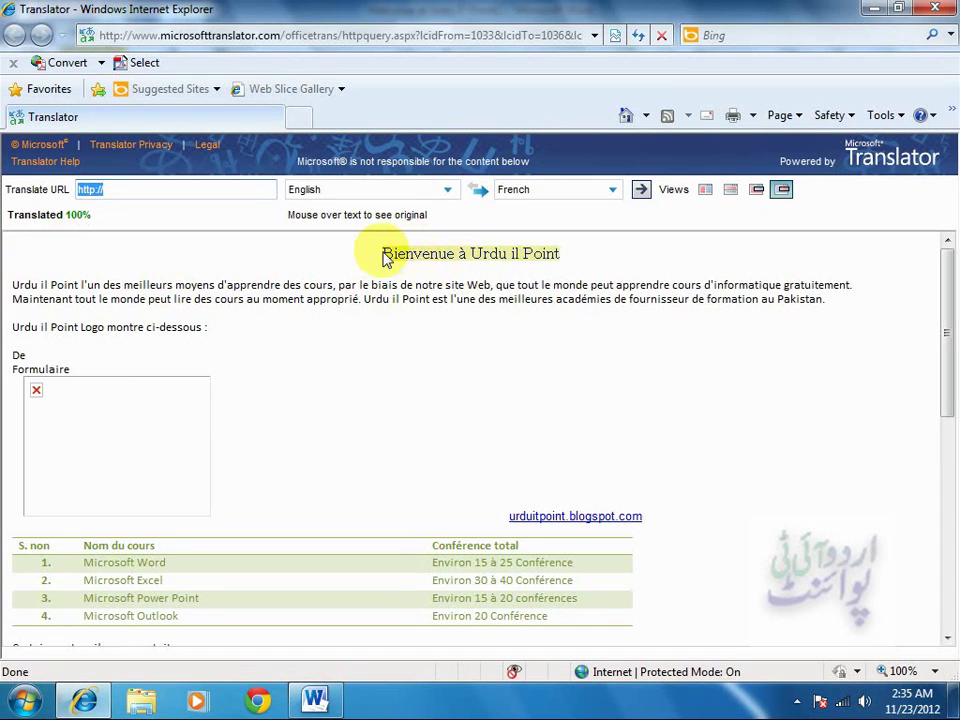
mouse_move(386, 256)
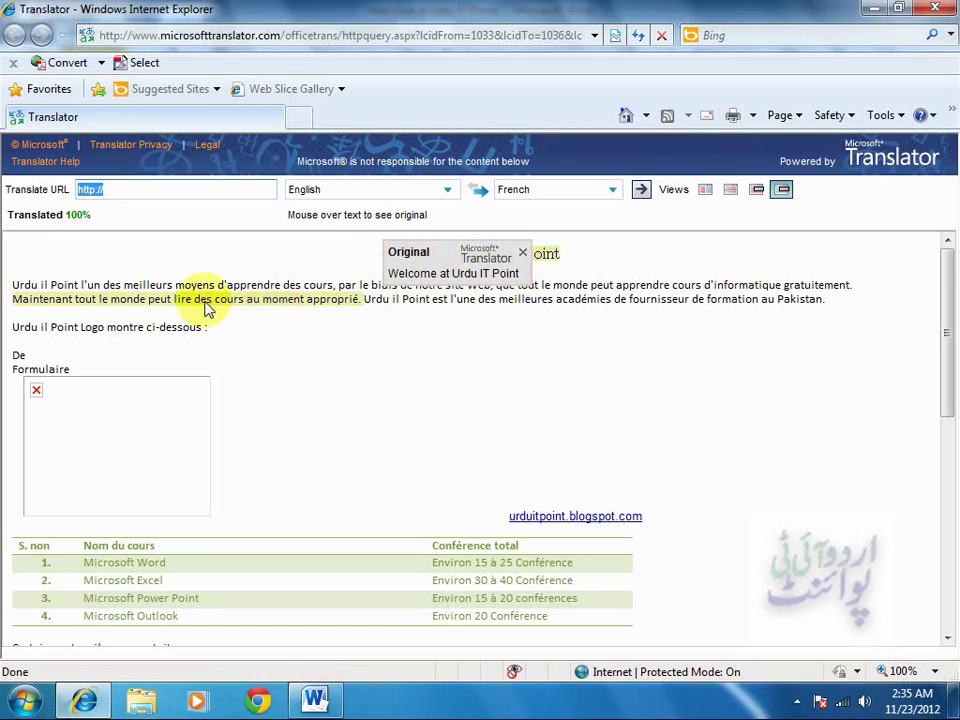
mouse_move(157, 292)
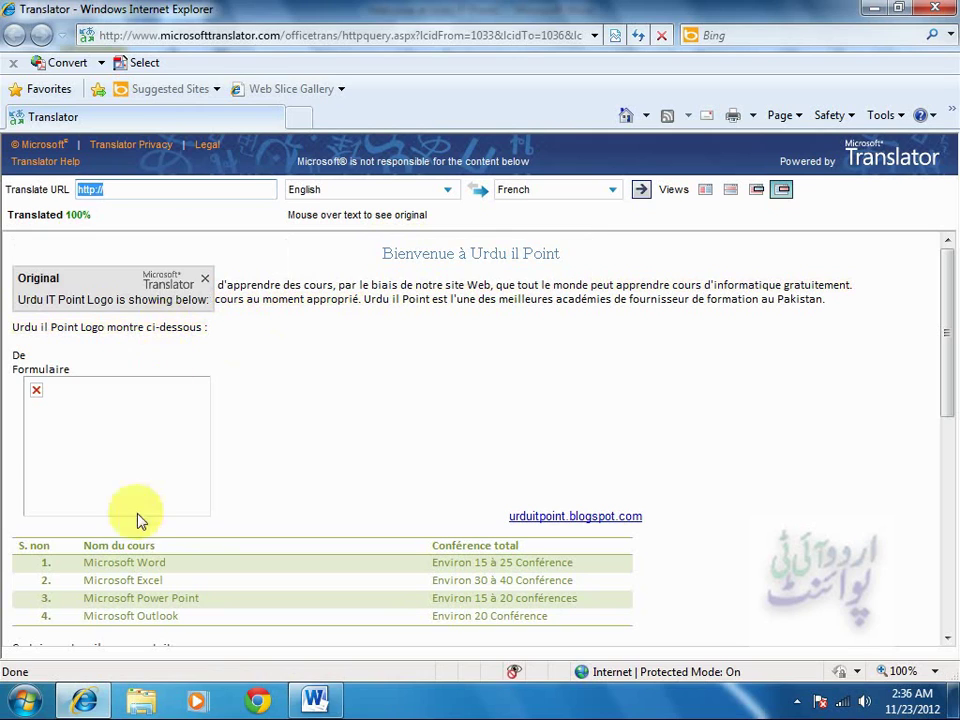
mouse_move(130, 556)
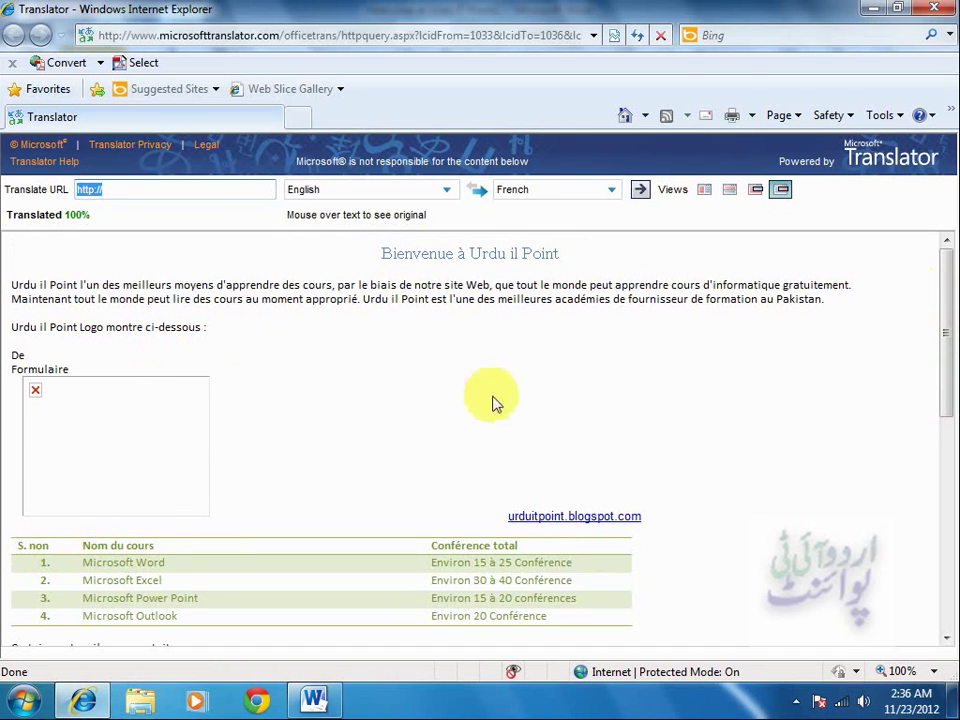
mouse_move(395, 312)
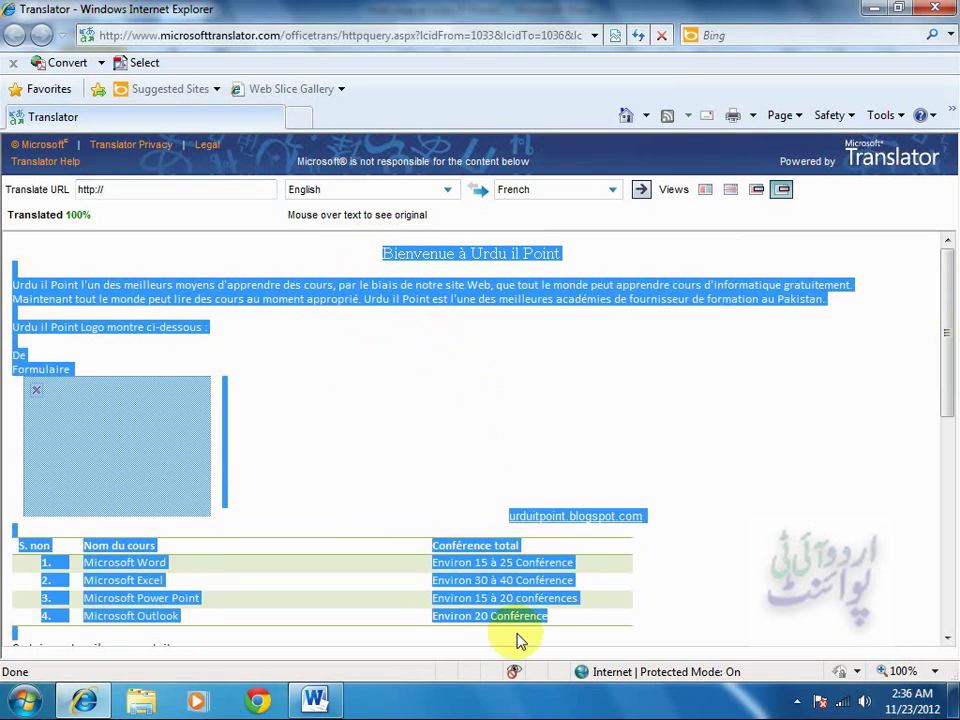
- Copy all the translated French text, then close the browser window
left_click_drag(386, 263, 148, 488)
right_click(148, 443)
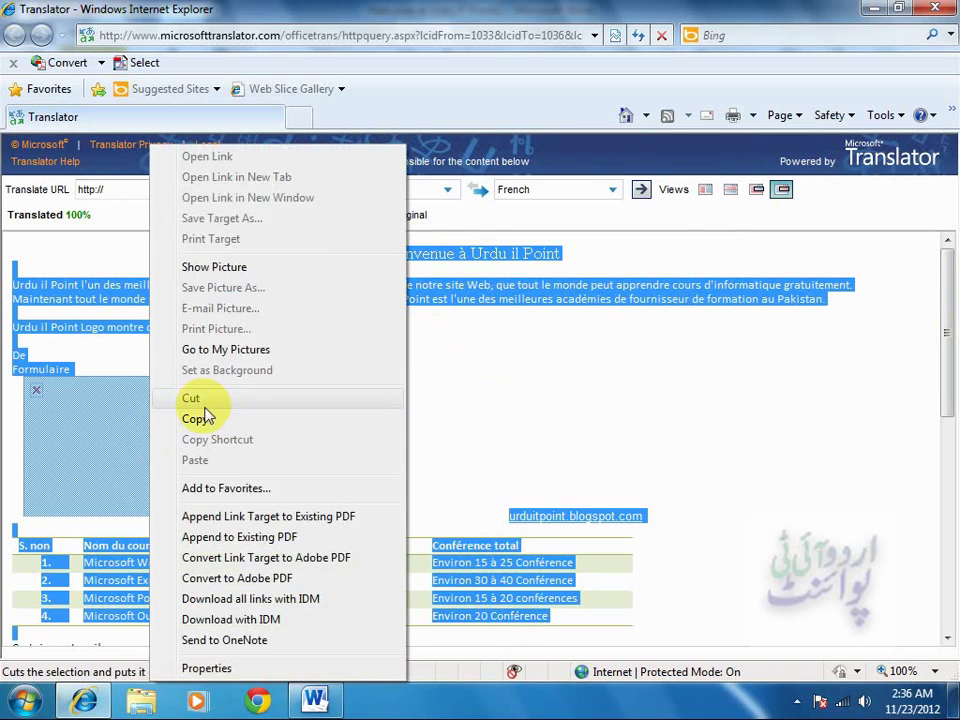
left_click(234, 420)
left_click(518, 380)
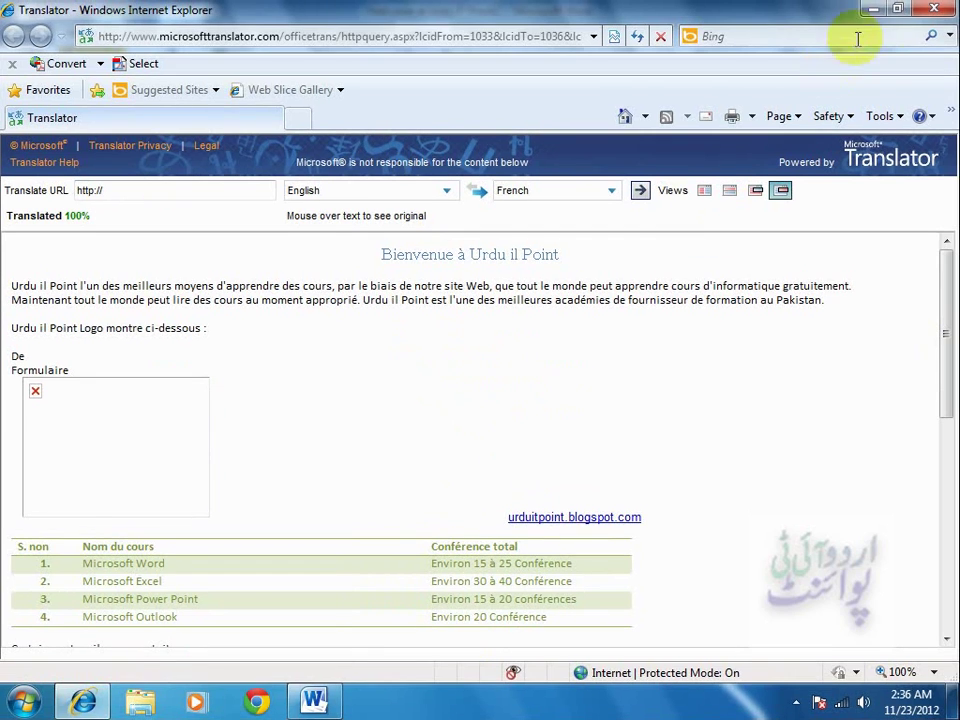
left_click(935, 12)
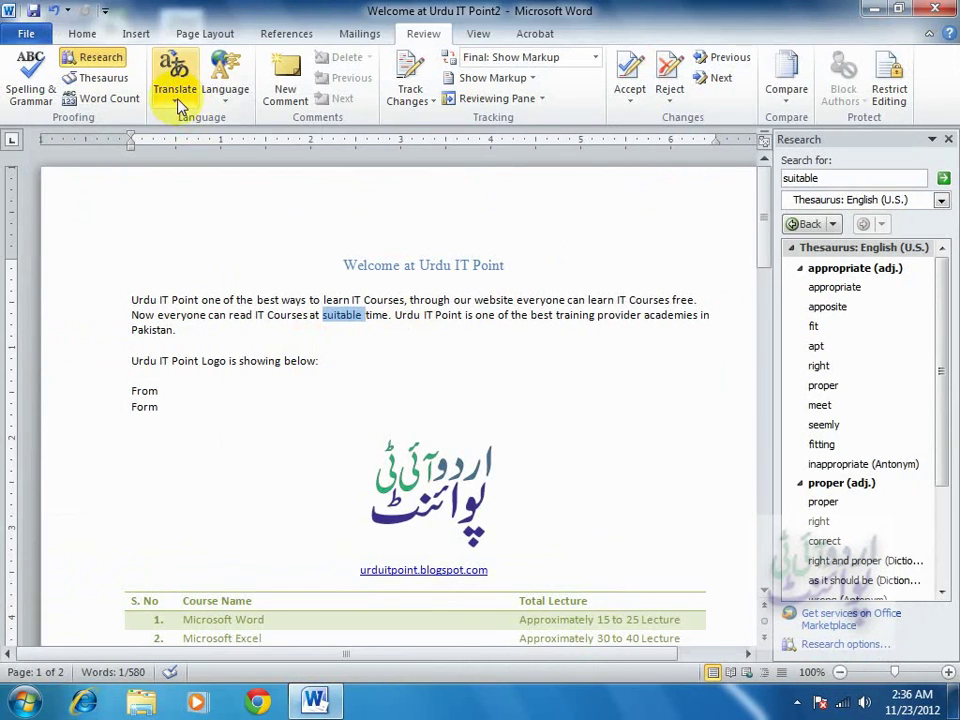
- Translate 'suitable' in the Research pane with Arabic as the target language and select the result
left_click(180, 106)
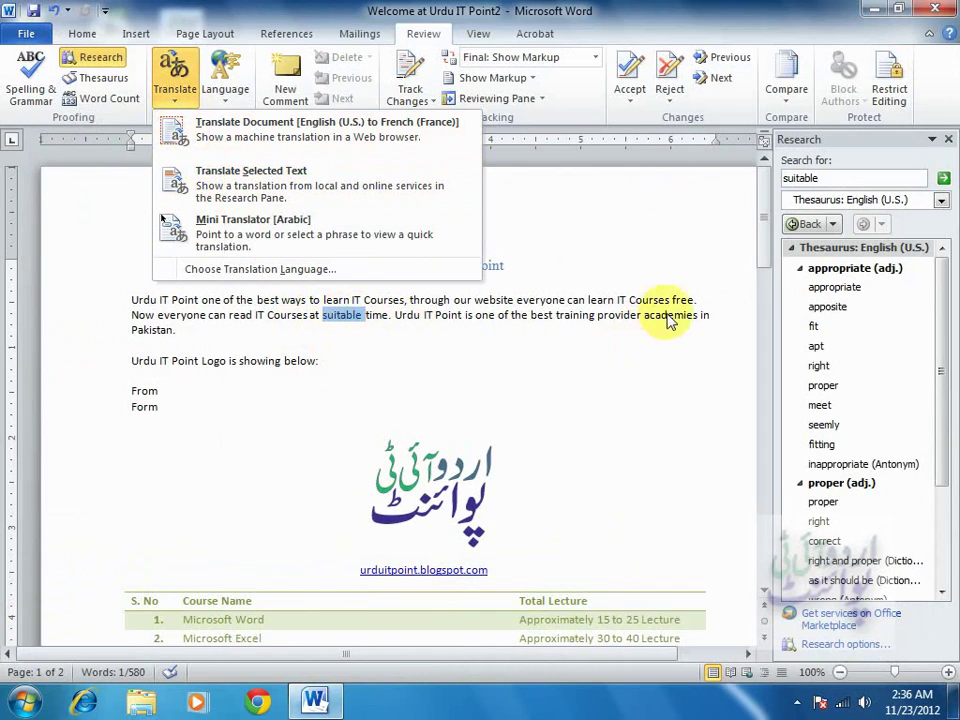
left_click(268, 183)
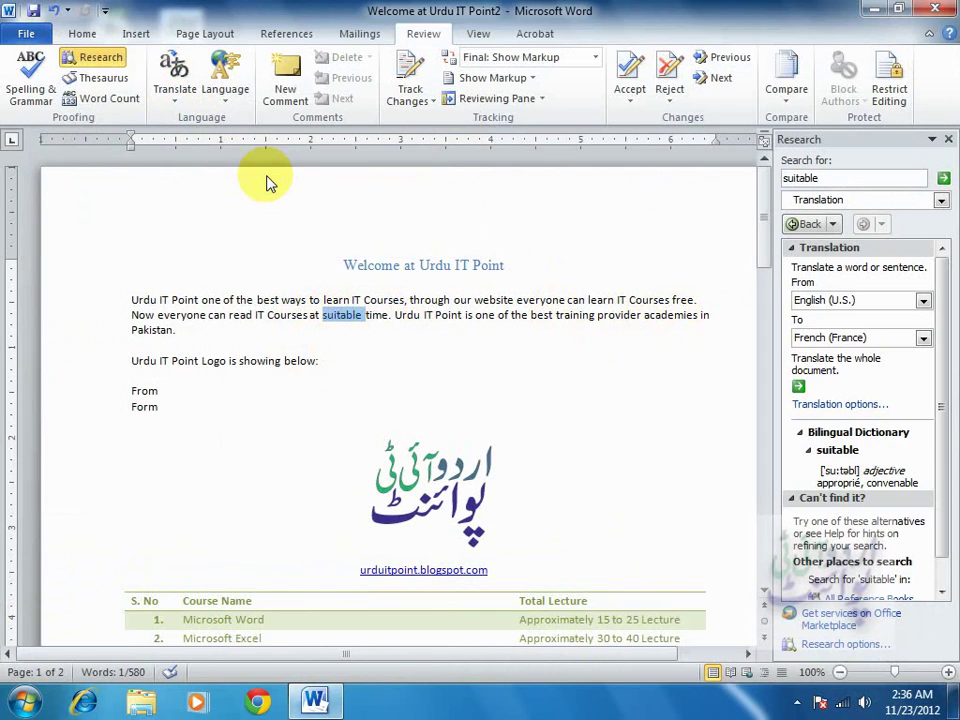
left_click(873, 343)
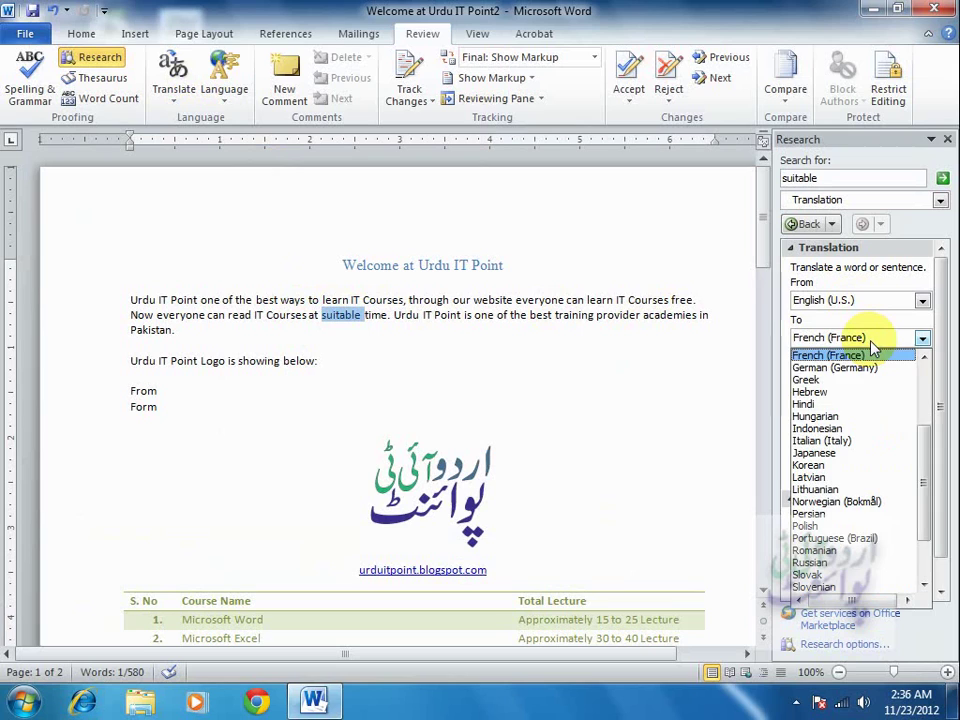
left_click(925, 359)
scroll(925, 362, "up", 1)
scroll(925, 362, "up", 1)
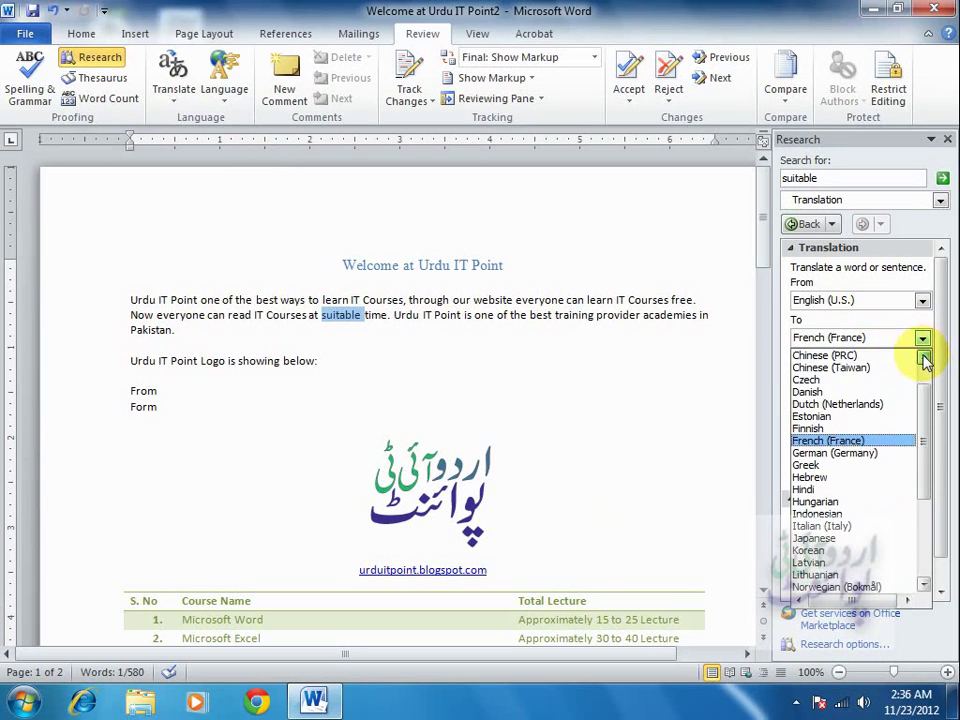
scroll(925, 362, "up", 1)
scroll(925, 362, "up", 1)
left_click(818, 356)
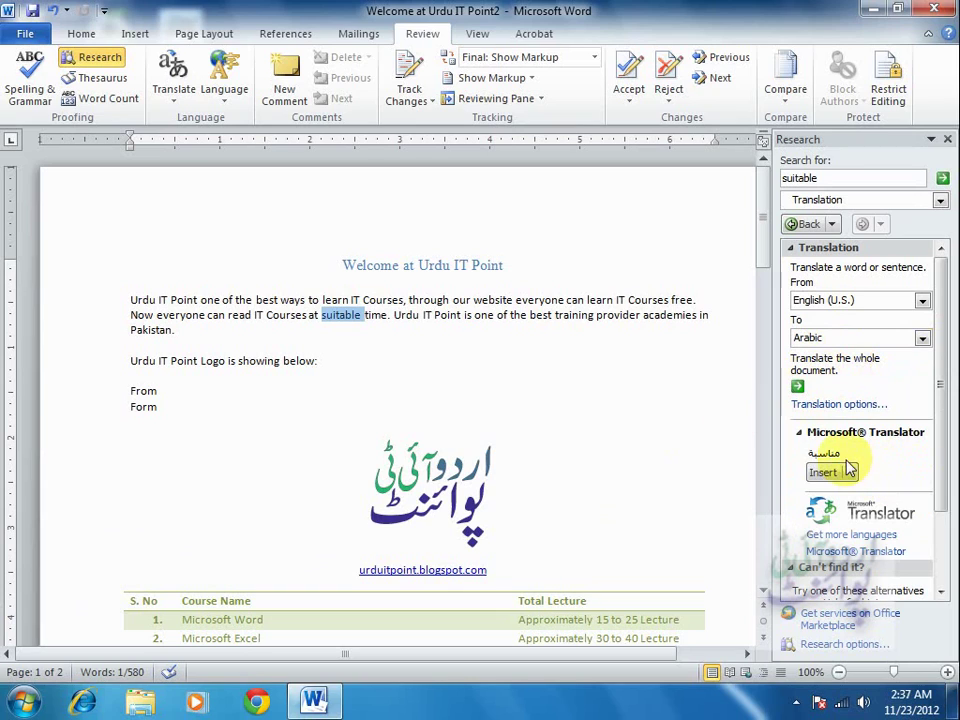
left_click_drag(842, 453, 812, 458)
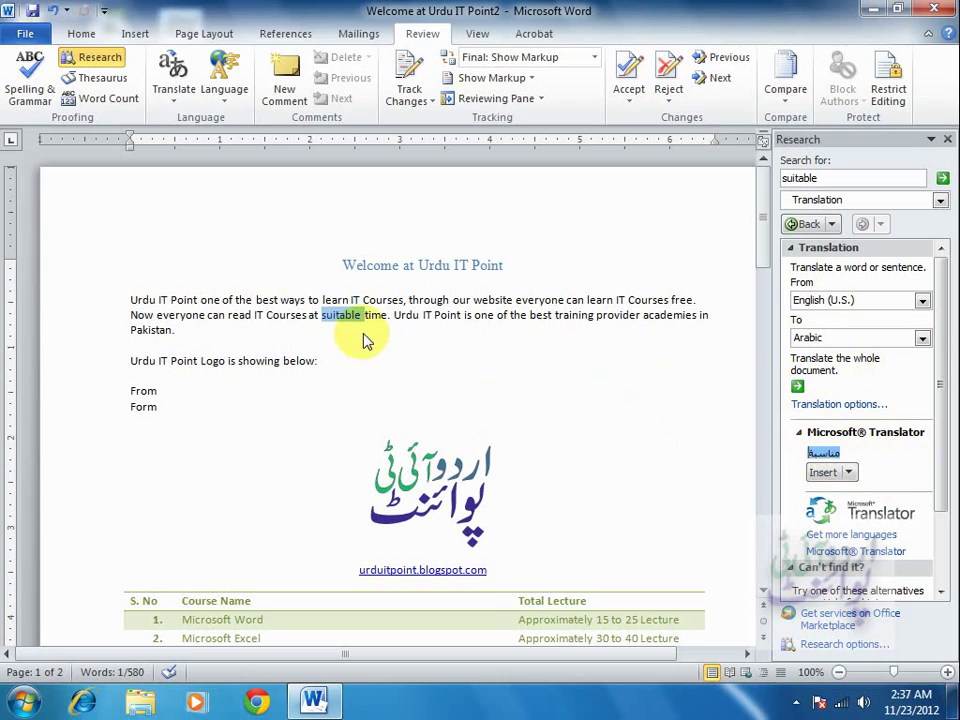
left_click(168, 93)
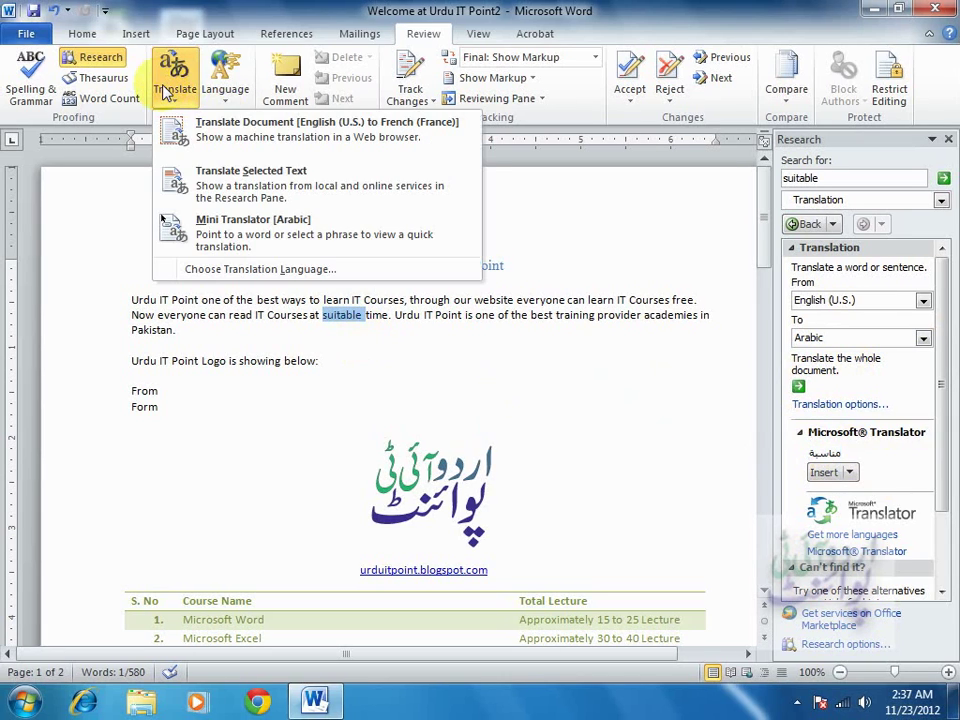
- Turn on the Arabic Mini Translator and view the popup translation of 'training'
left_click(243, 234)
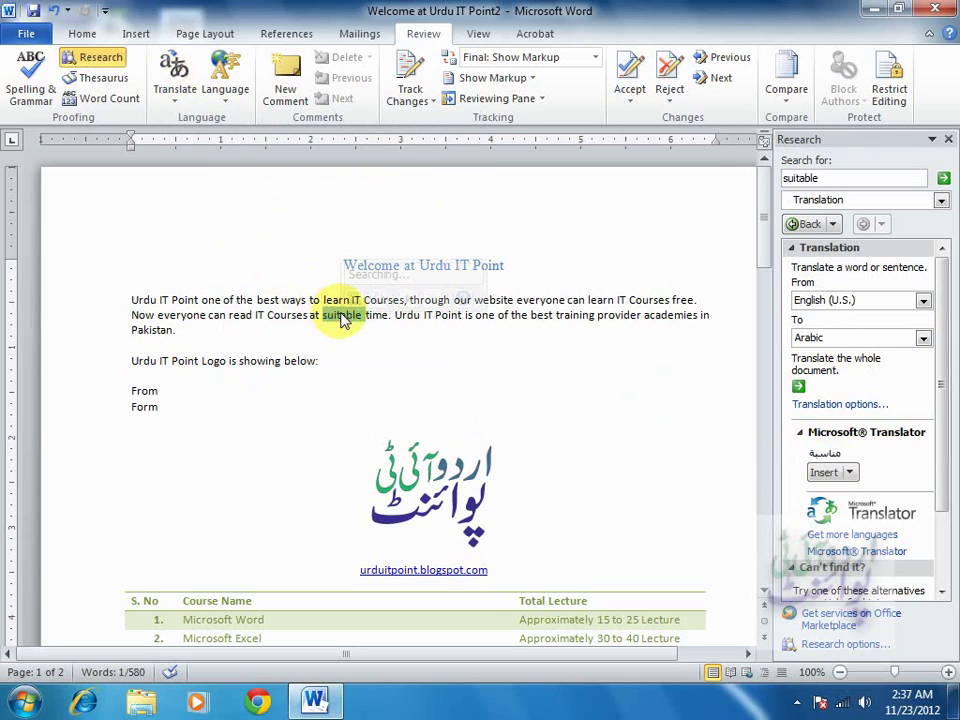
mouse_move(349, 313)
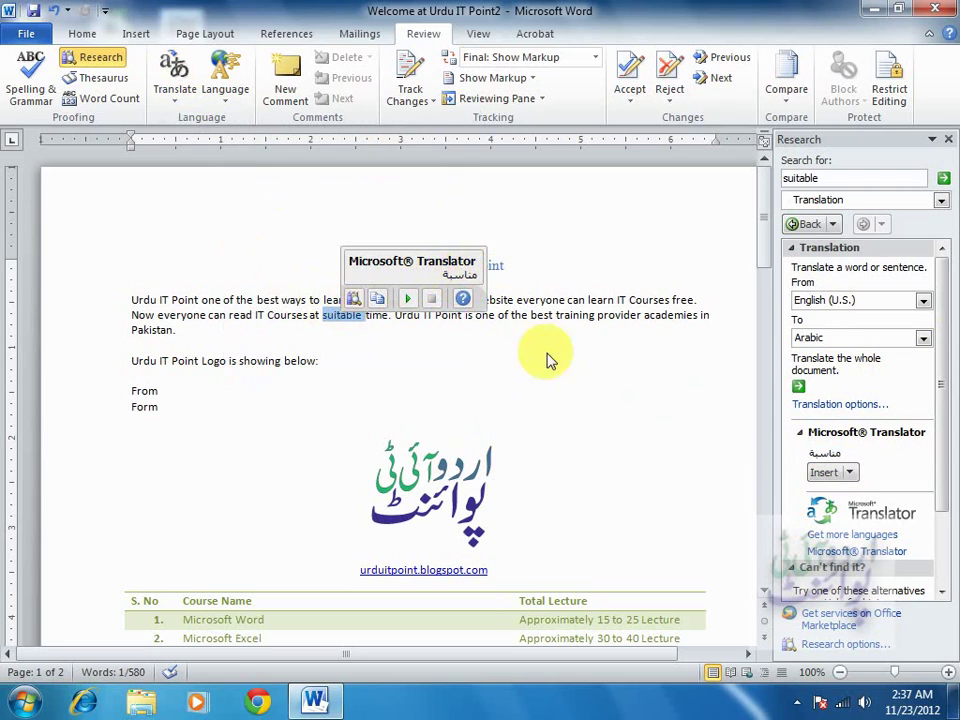
double_click(577, 316)
mouse_move(579, 320)
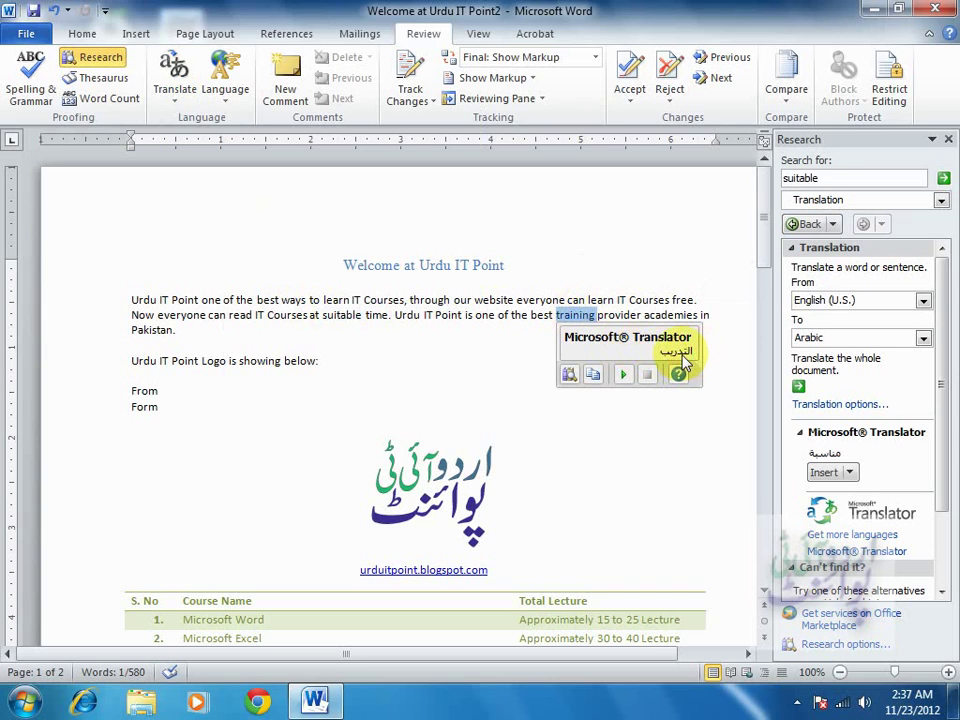
left_click(172, 75)
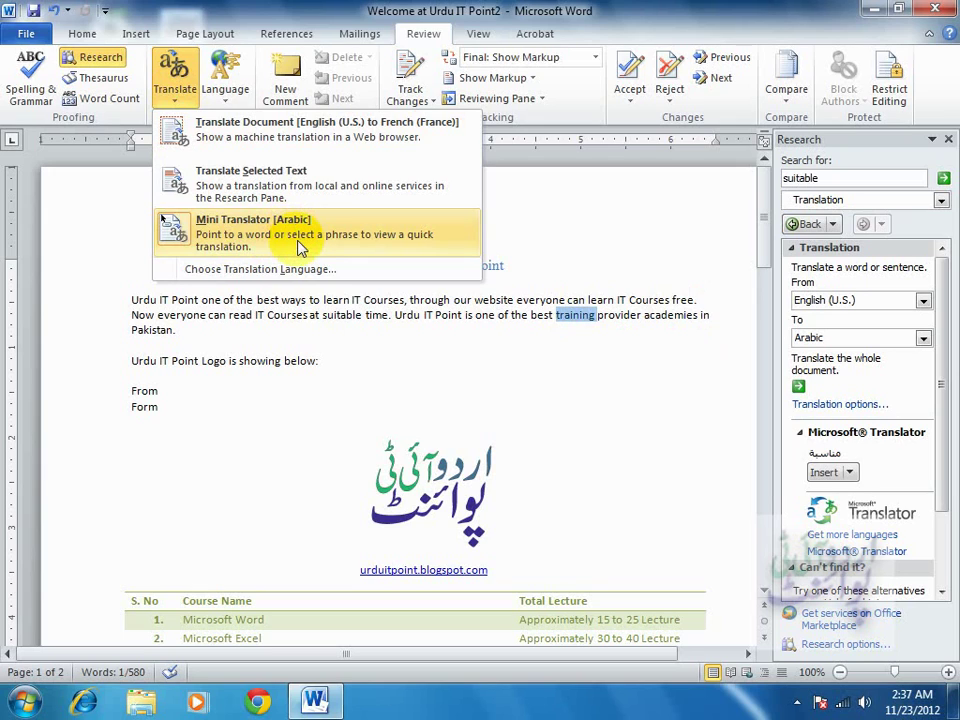
- Set Thai as the Mini Translator language in the translation language settings
left_click(245, 272)
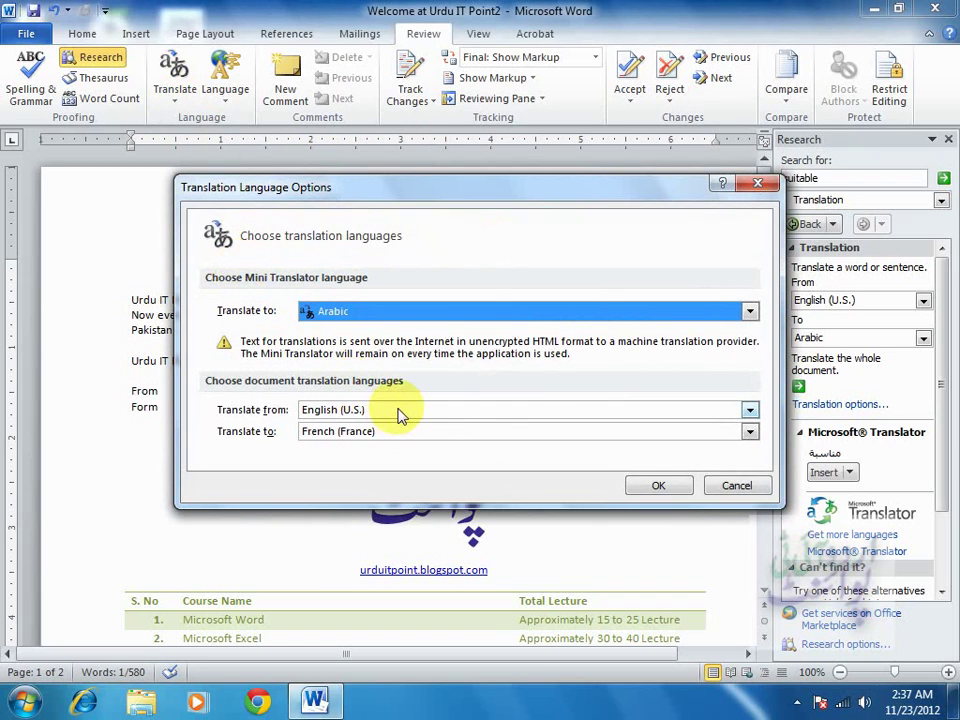
left_click(750, 312)
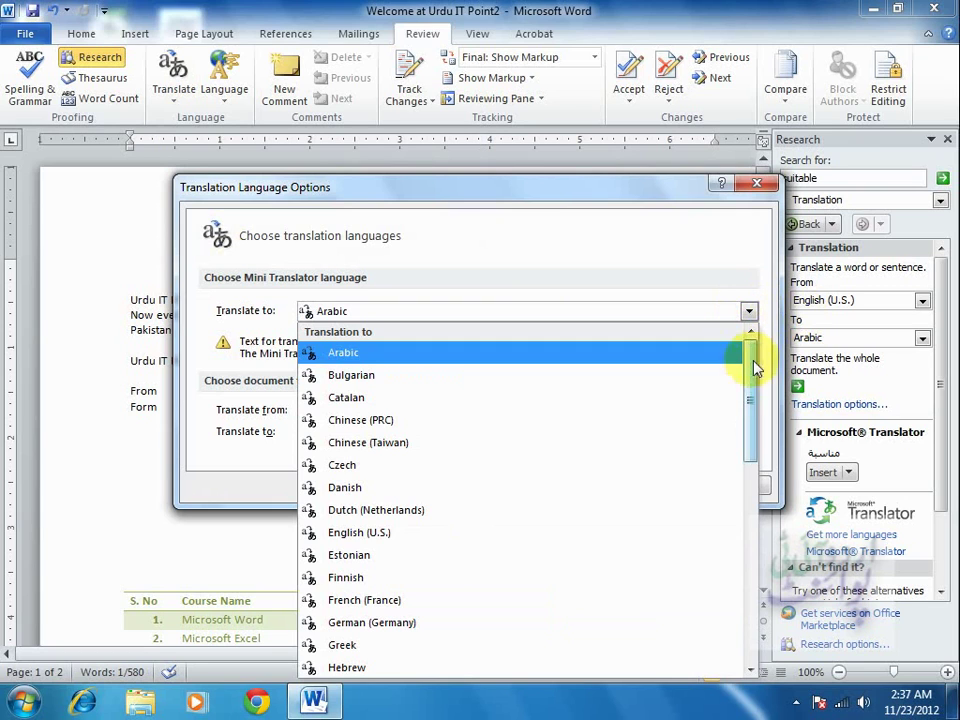
left_click_drag(750, 411, 754, 628)
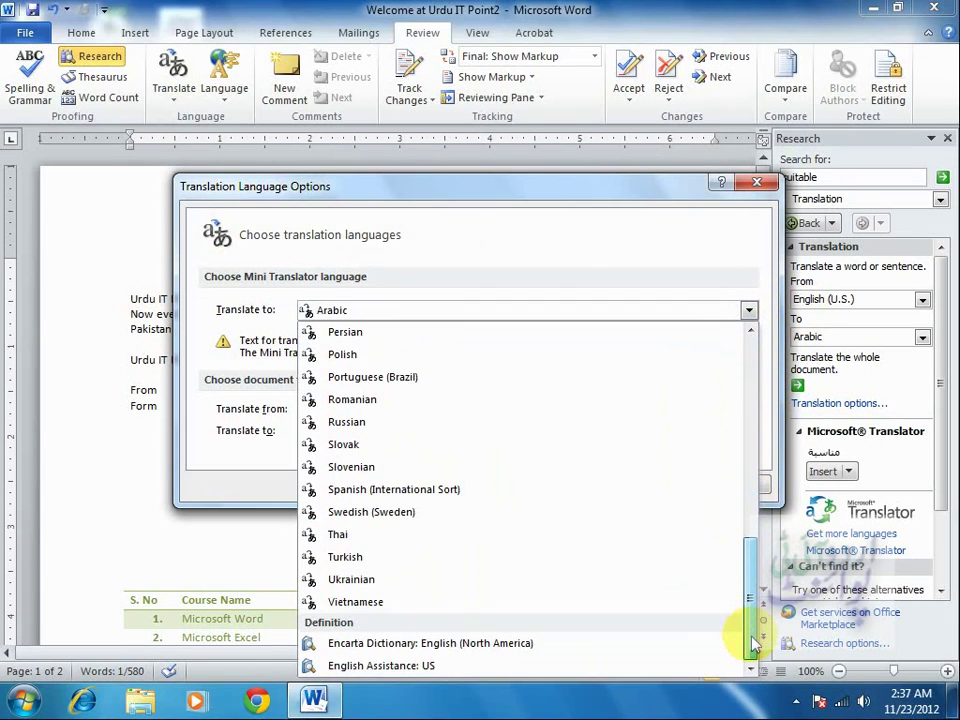
left_click(369, 542)
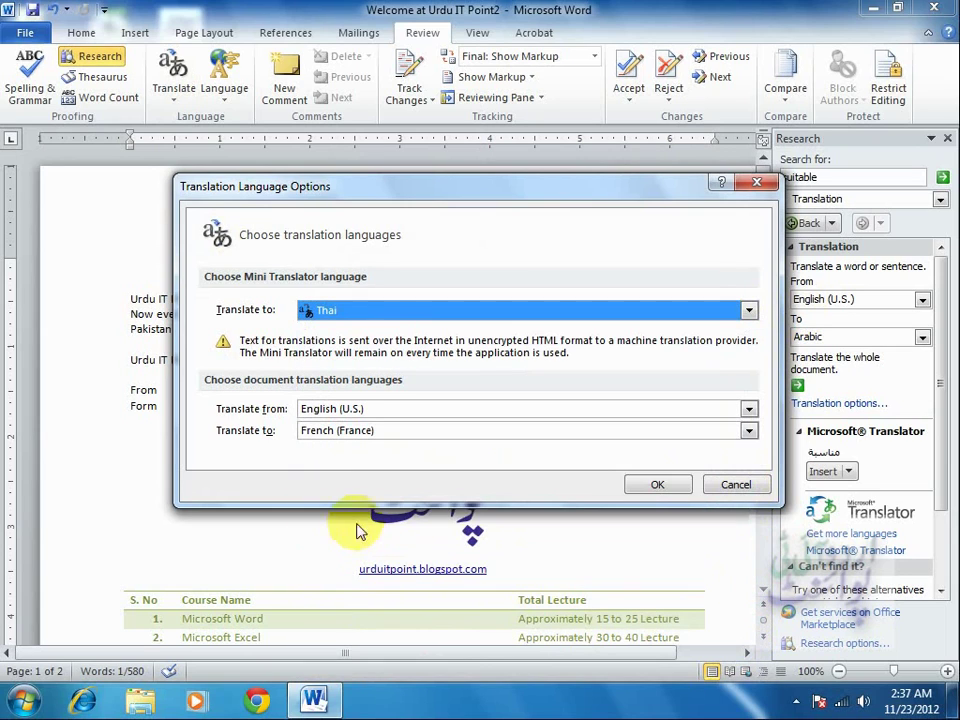
left_click(665, 487)
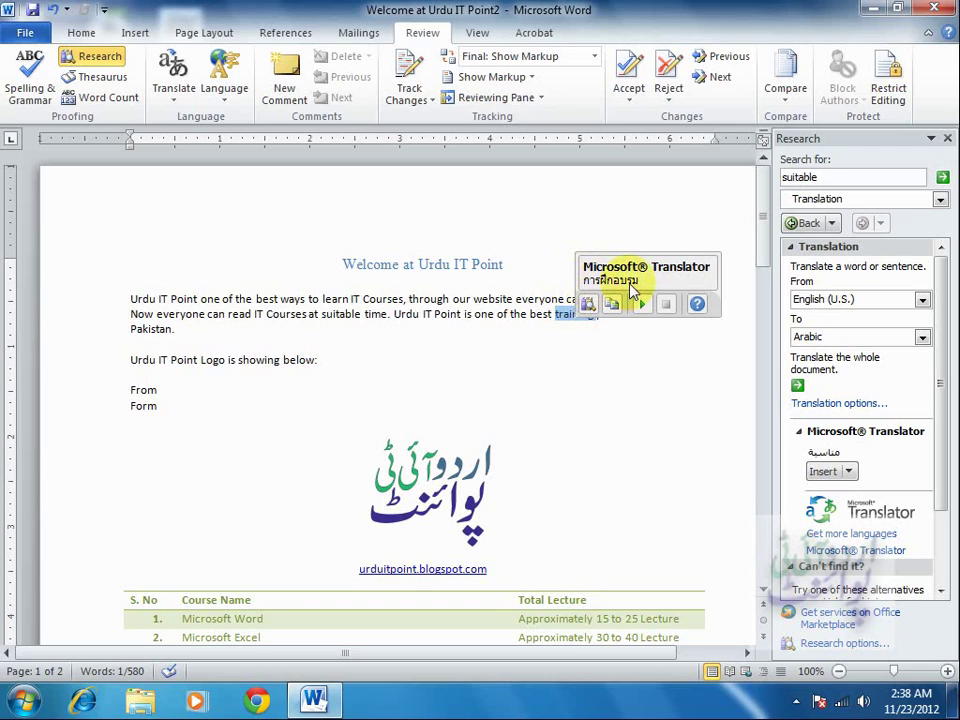
left_click(18, 38)
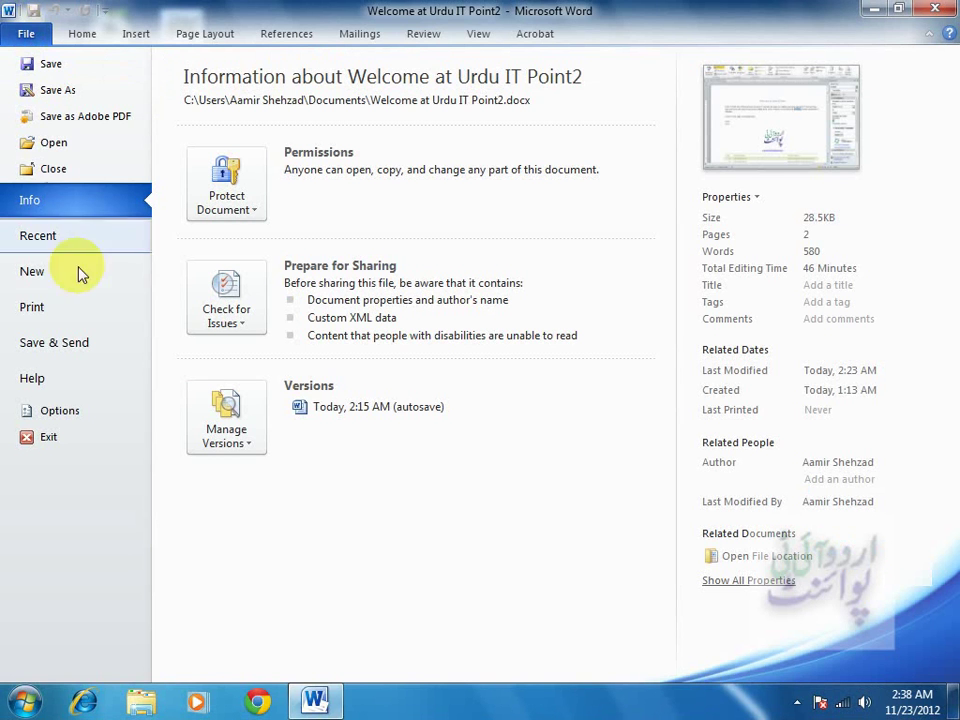
left_click(82, 414)
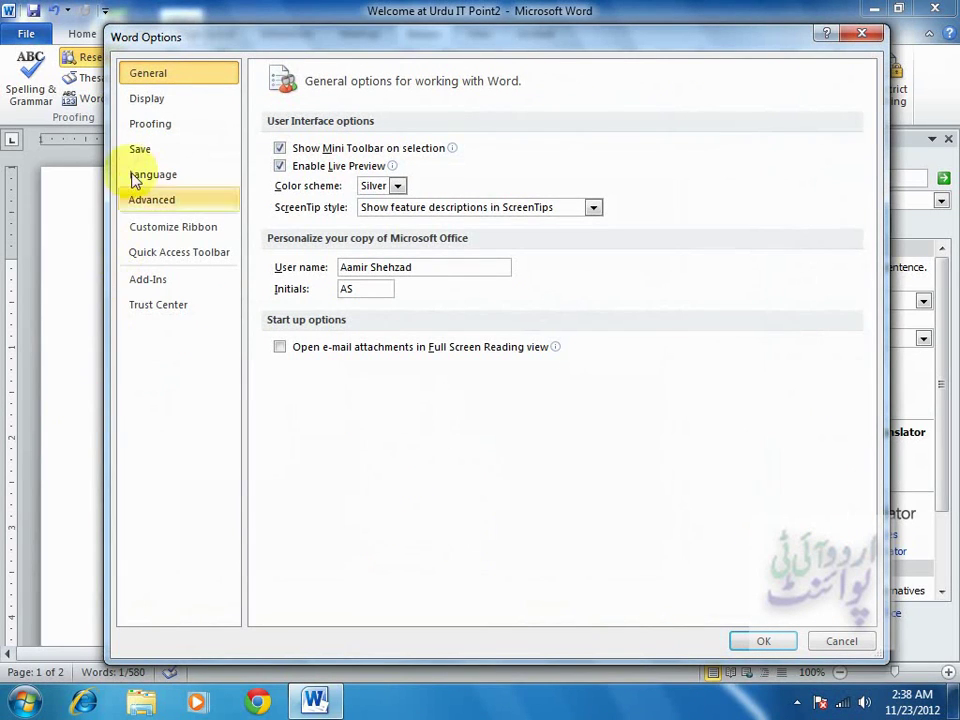
left_click(165, 133)
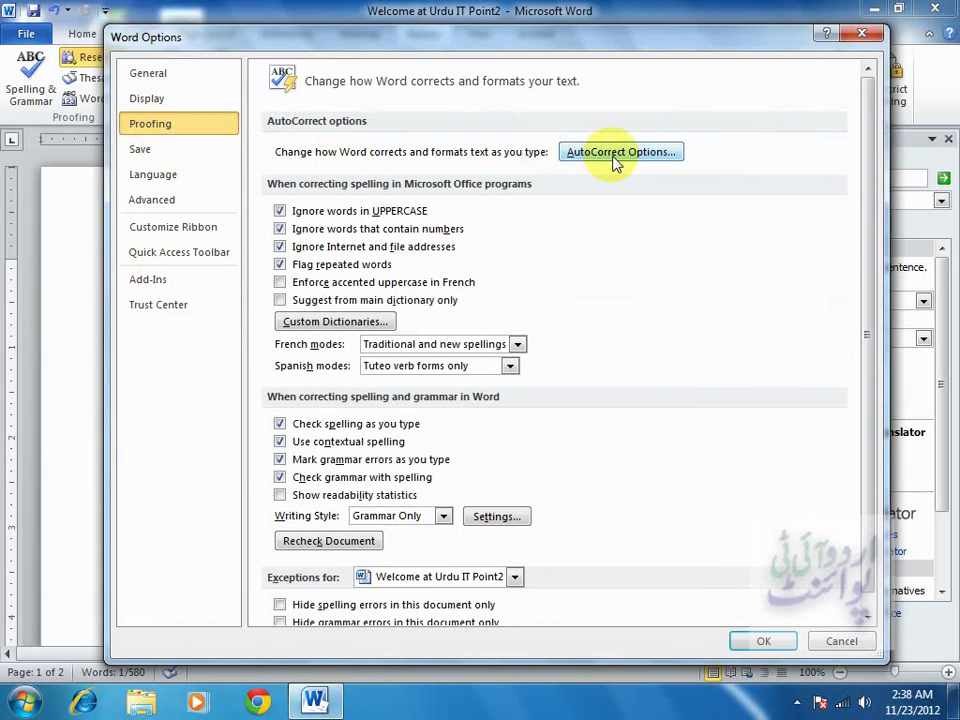
left_click(615, 158)
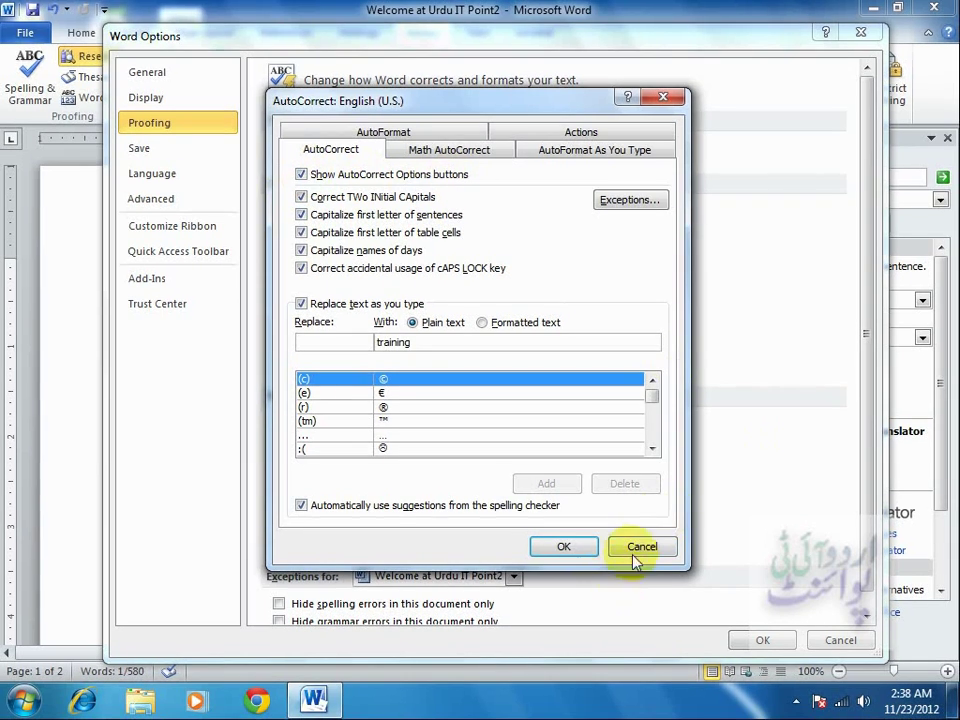
left_click(637, 551)
- Close the settings and fix the misspelled 'traiining' to 'training' using spelling suggestions
left_click(834, 639)
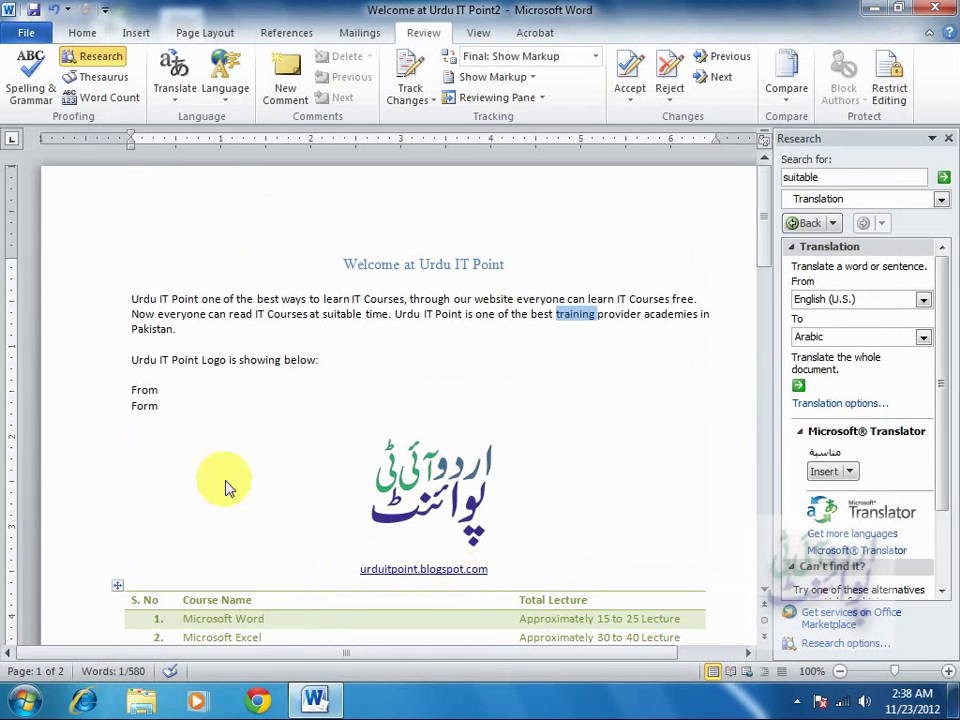
left_click(567, 336)
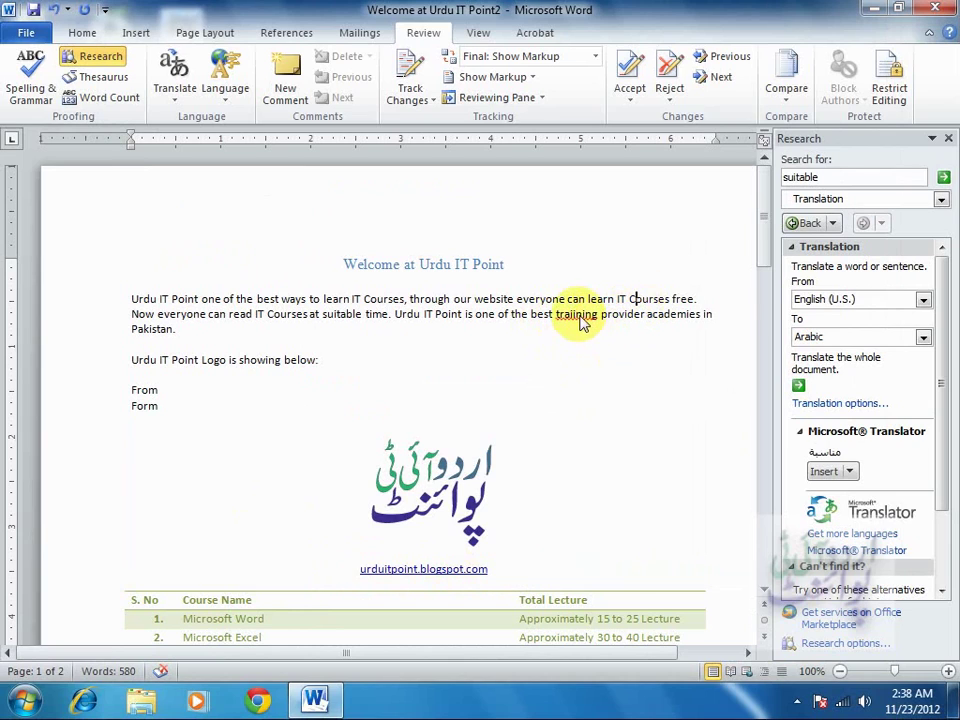
right_click(582, 316)
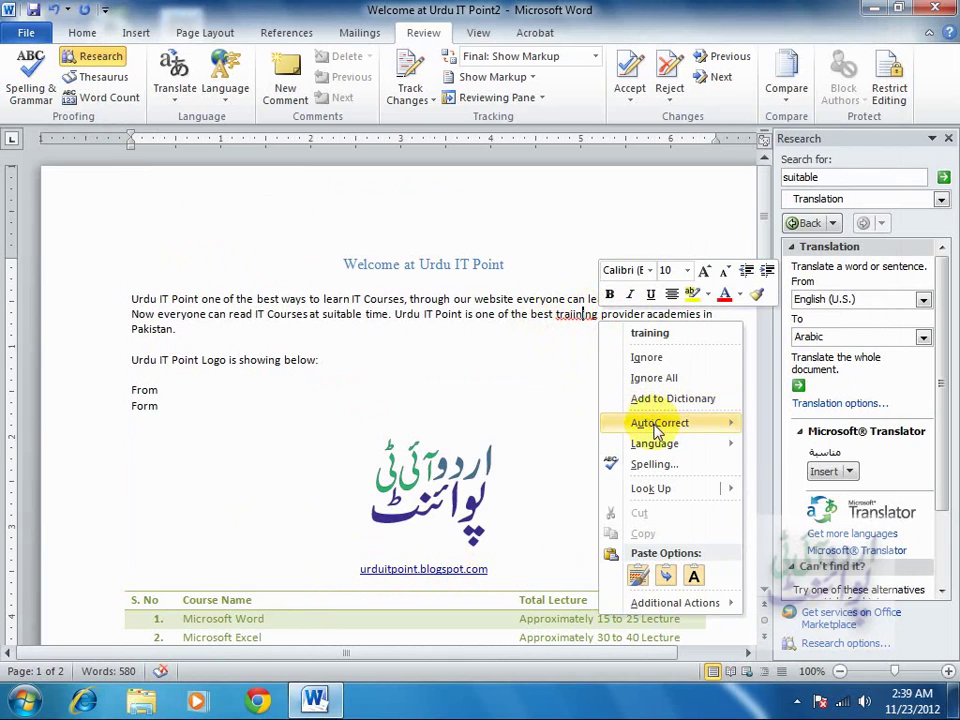
mouse_move(658, 432)
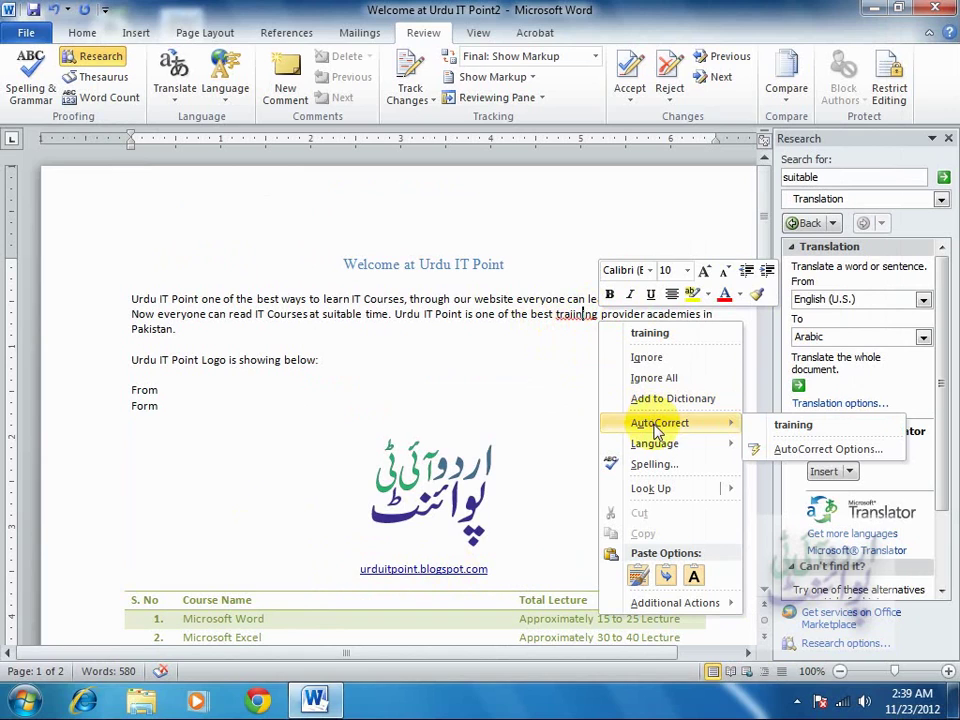
left_click(792, 426)
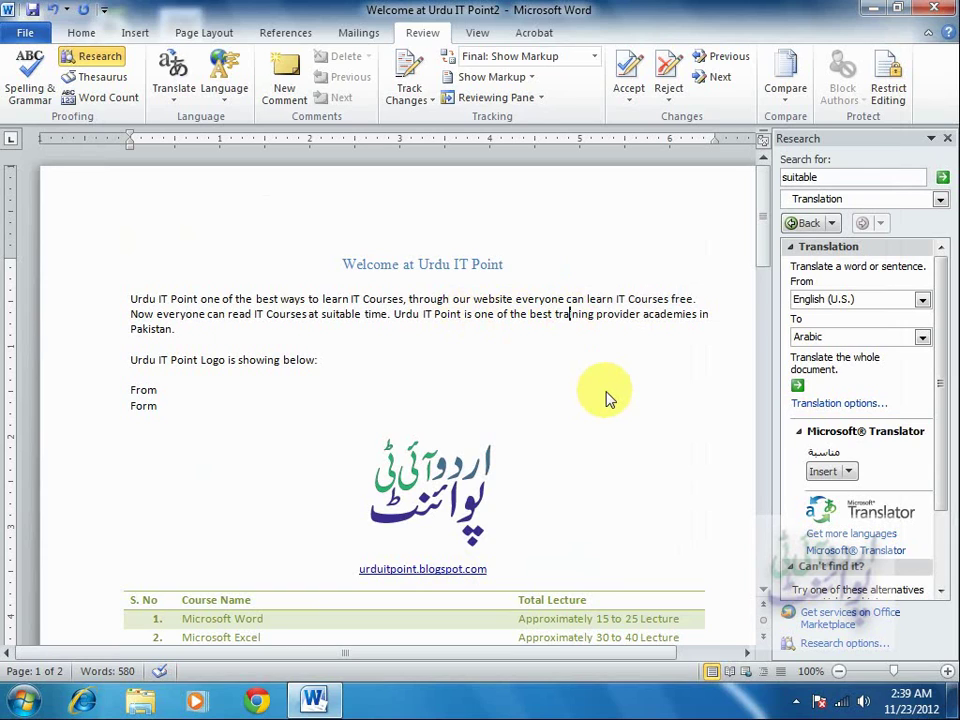
right_click(585, 318)
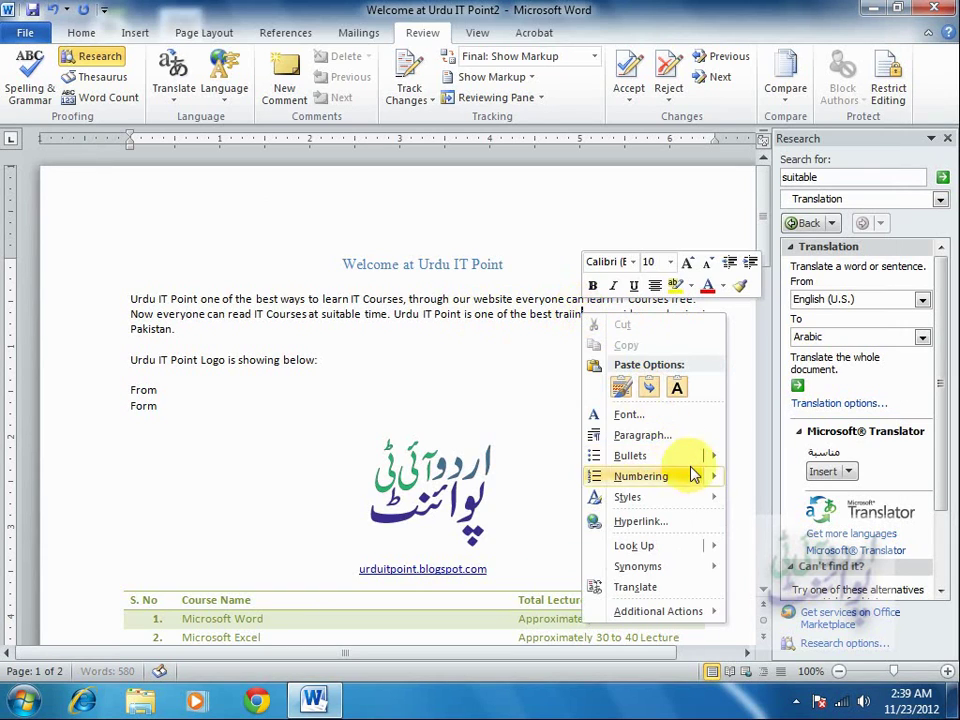
left_click(549, 316)
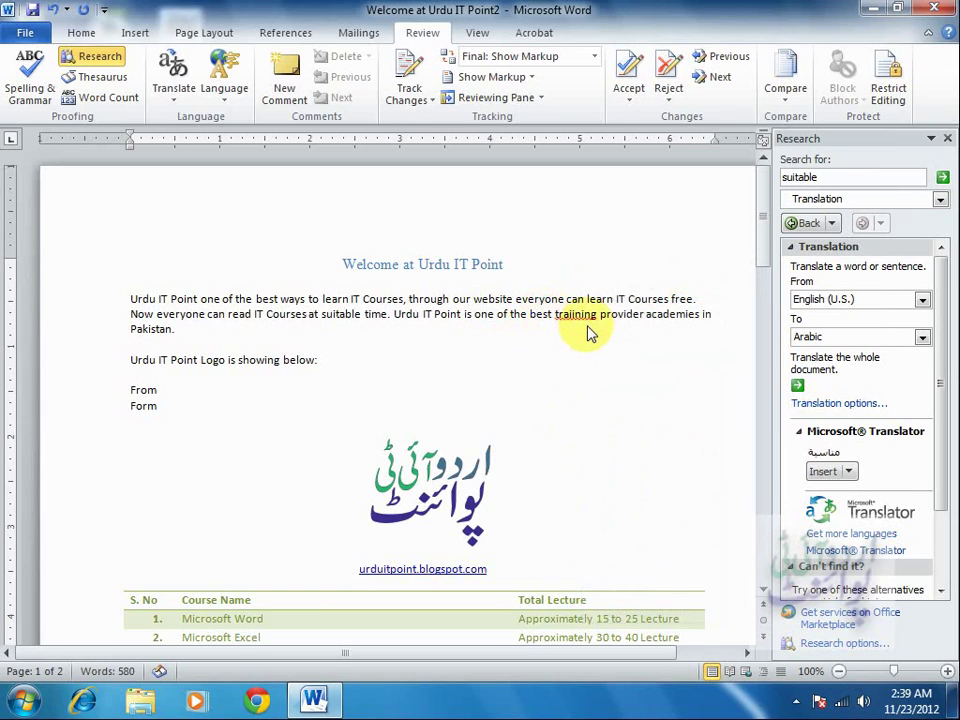
right_click(580, 320)
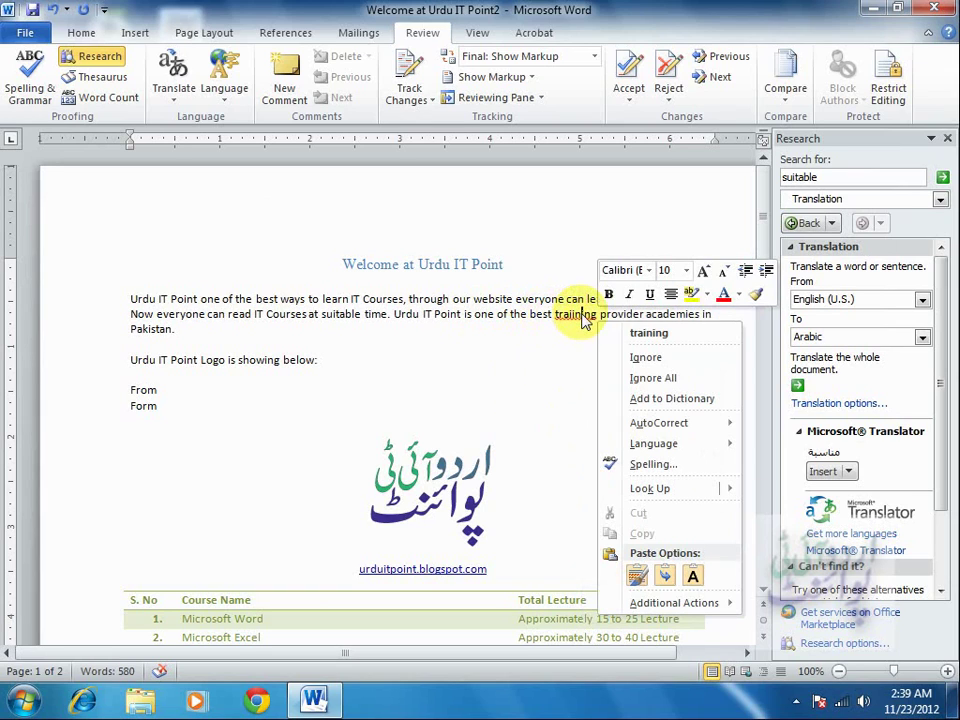
left_click(641, 338)
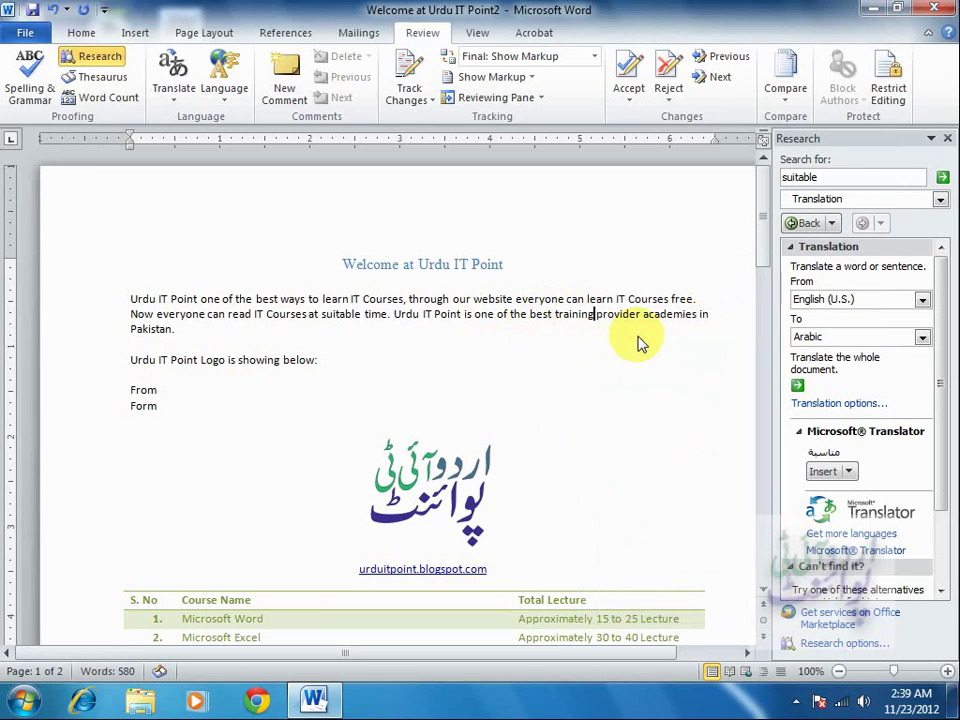
- Insert an 'i' to make 'acadiemies', then correct it to 'academies' from the suggestions
right_click(251, 362)
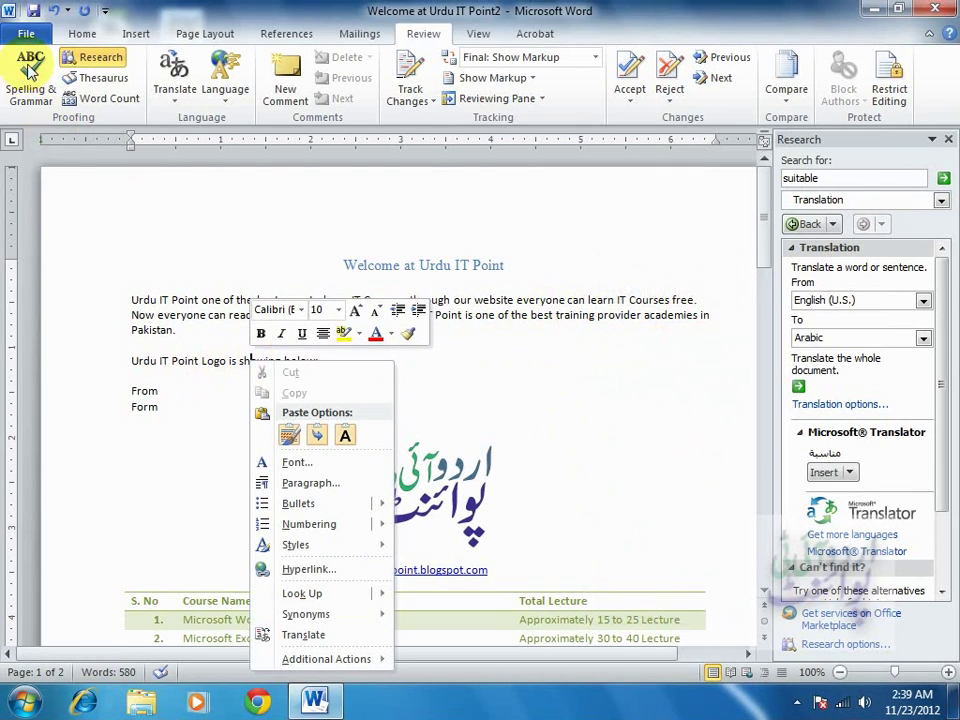
mouse_move(311, 523)
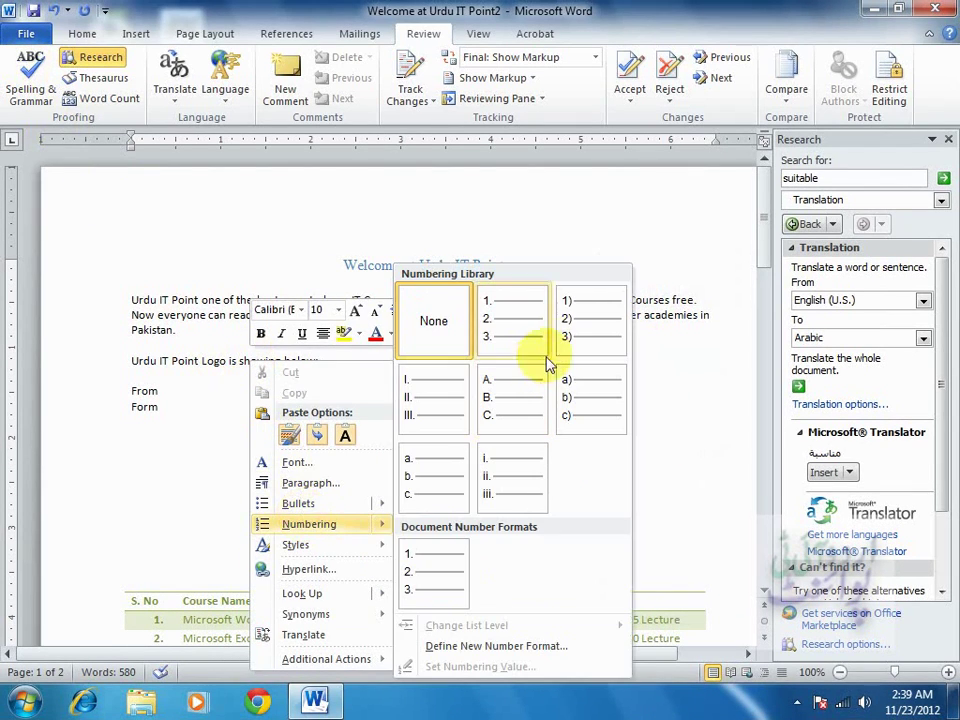
right_click(669, 321)
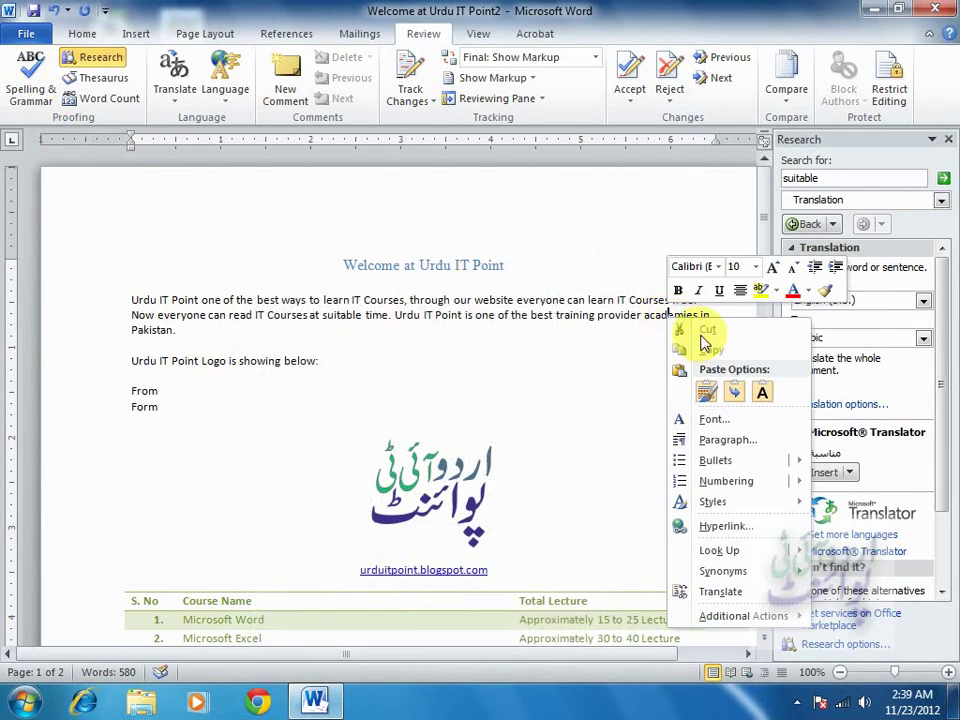
left_click(439, 317)
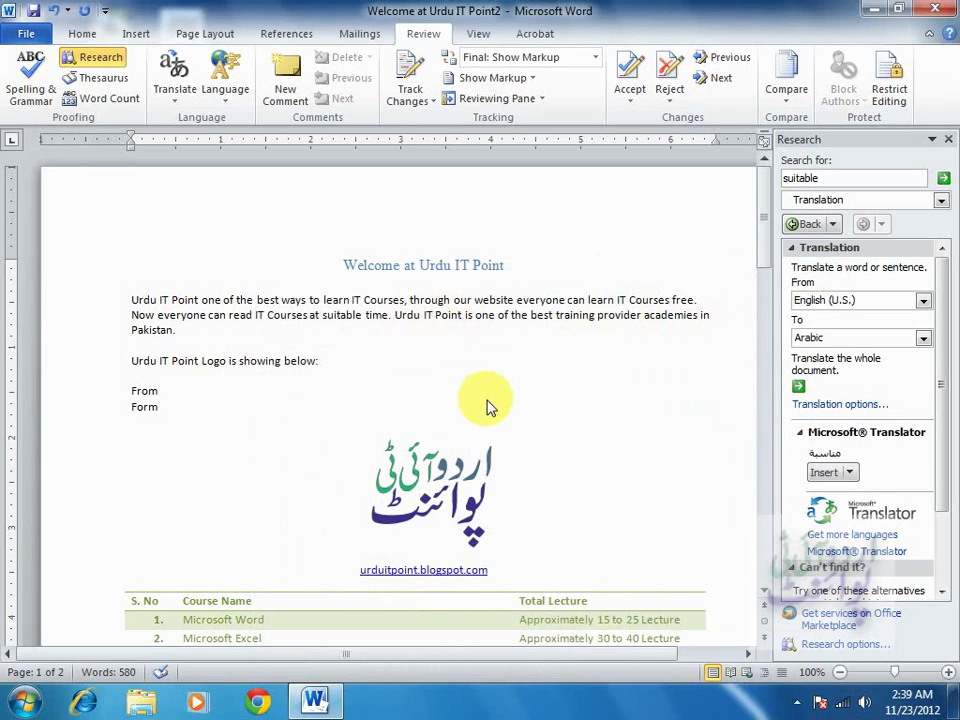
type("i")
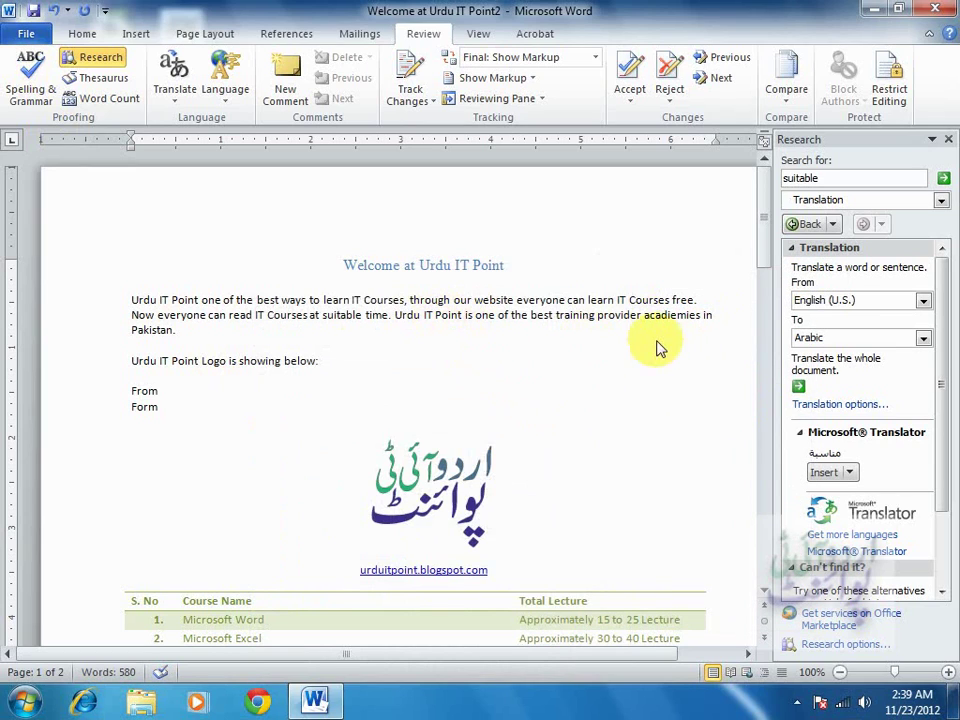
right_click(690, 316)
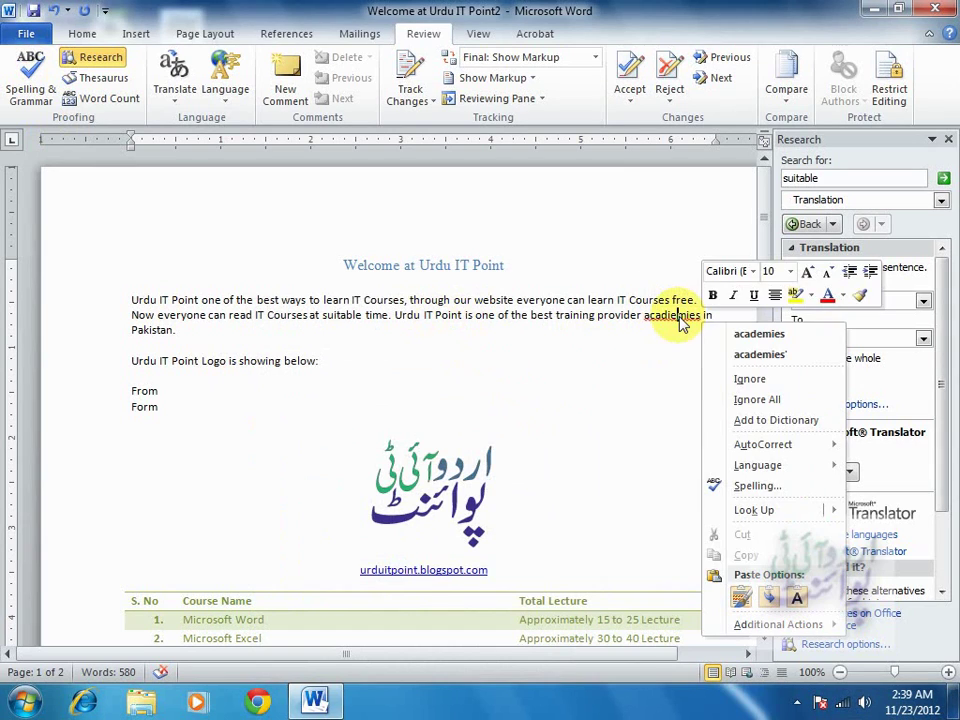
left_click(728, 337)
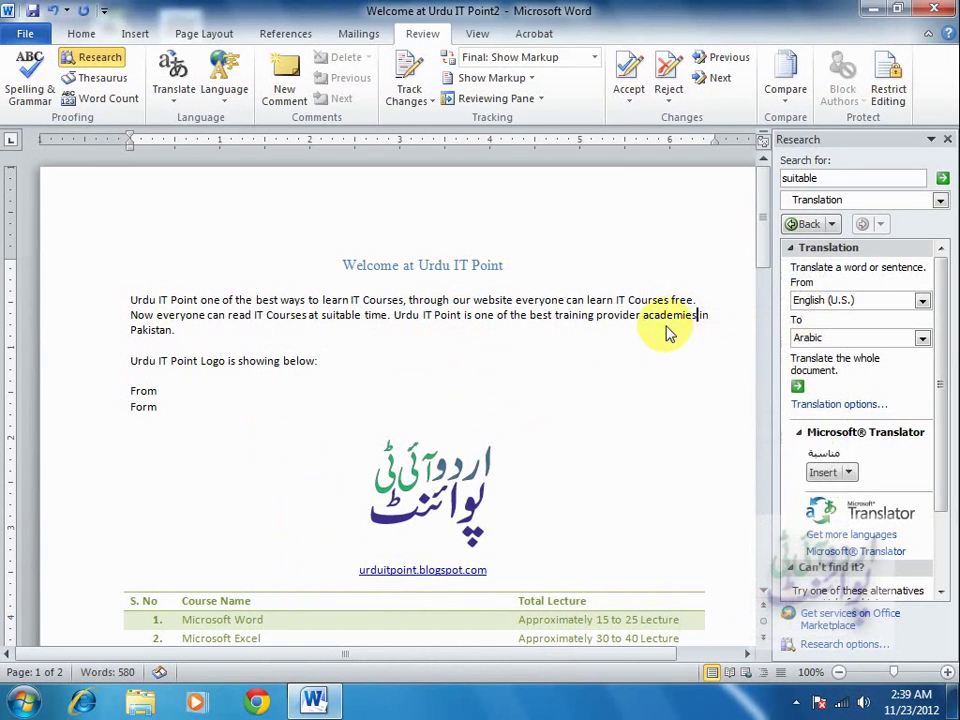
- Bring up AutoCorrect Options from the Proofing page of Word Options
left_click(24, 33)
left_click(58, 410)
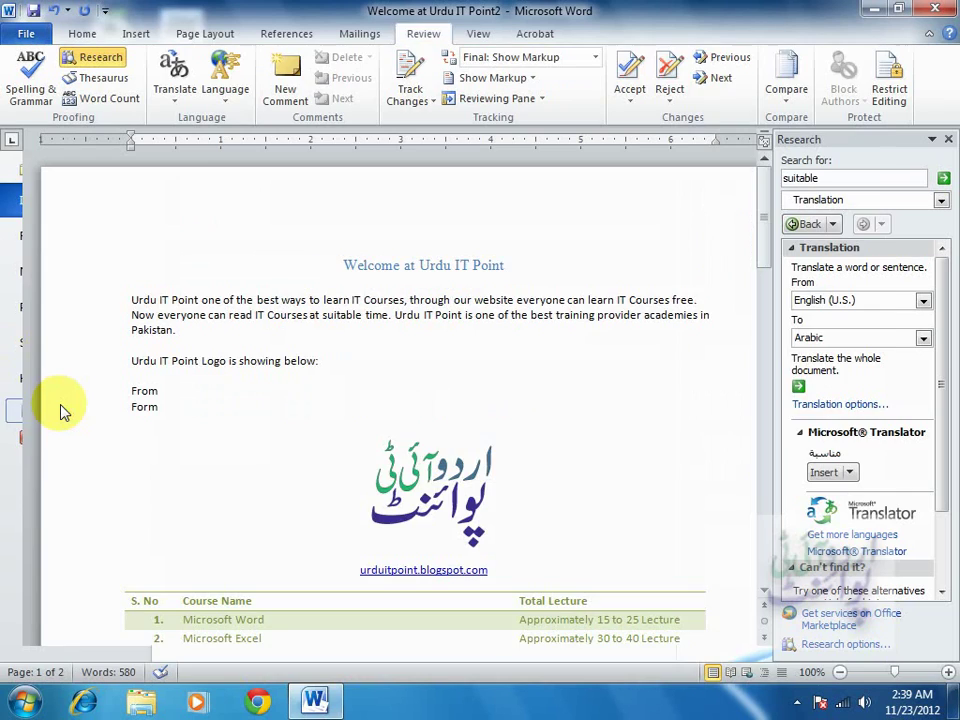
left_click(140, 123)
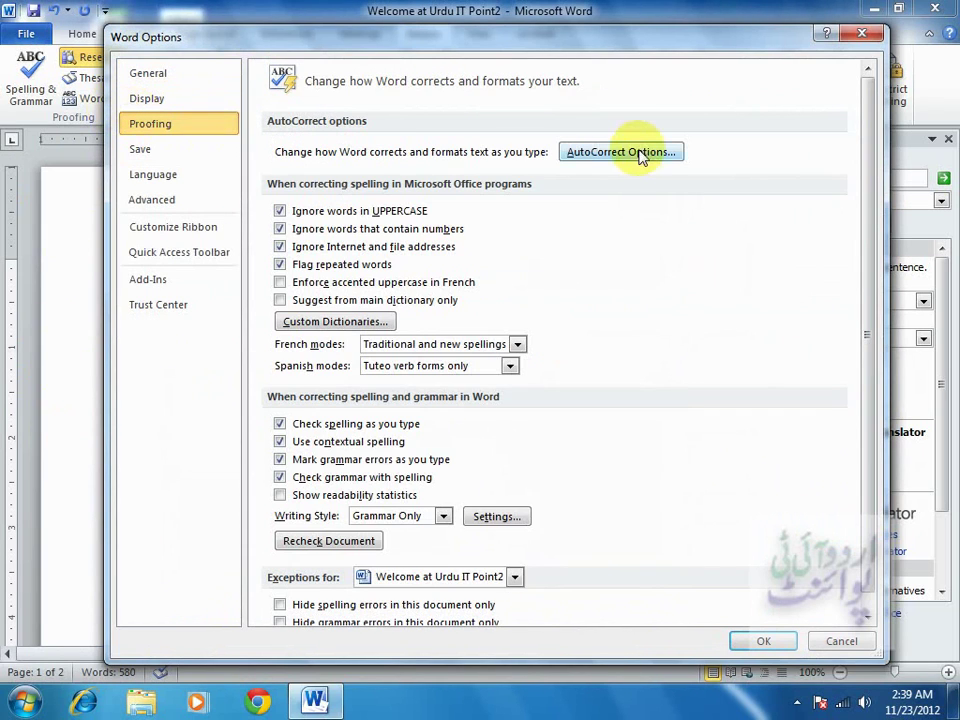
left_click(643, 155)
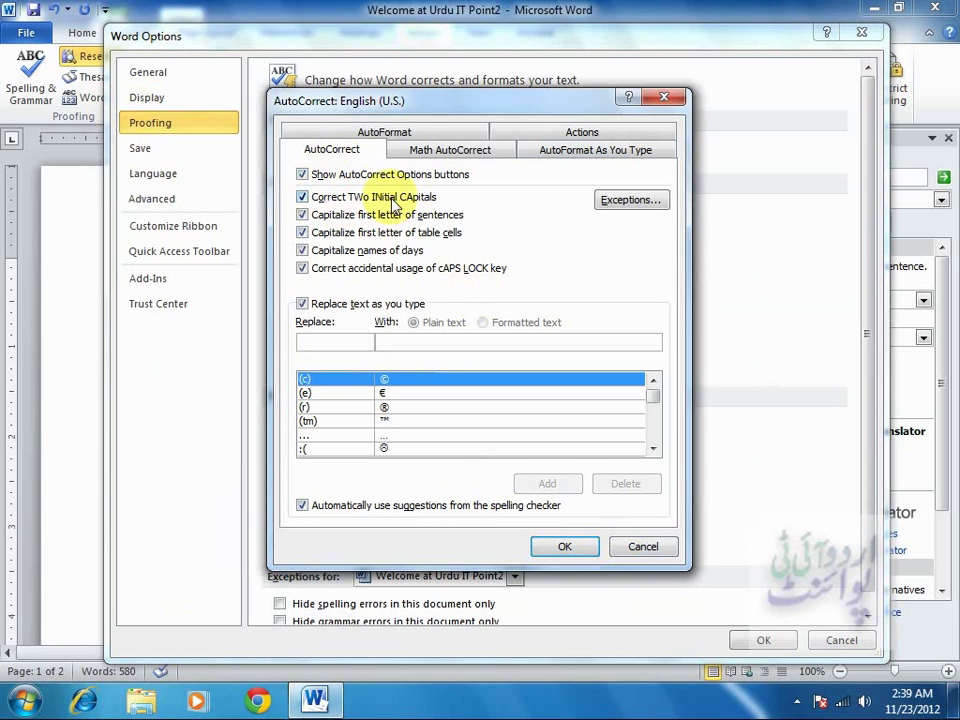
- Browse the Start menu's Microsoft Office program folder, then dismiss the menu
left_click(24, 700)
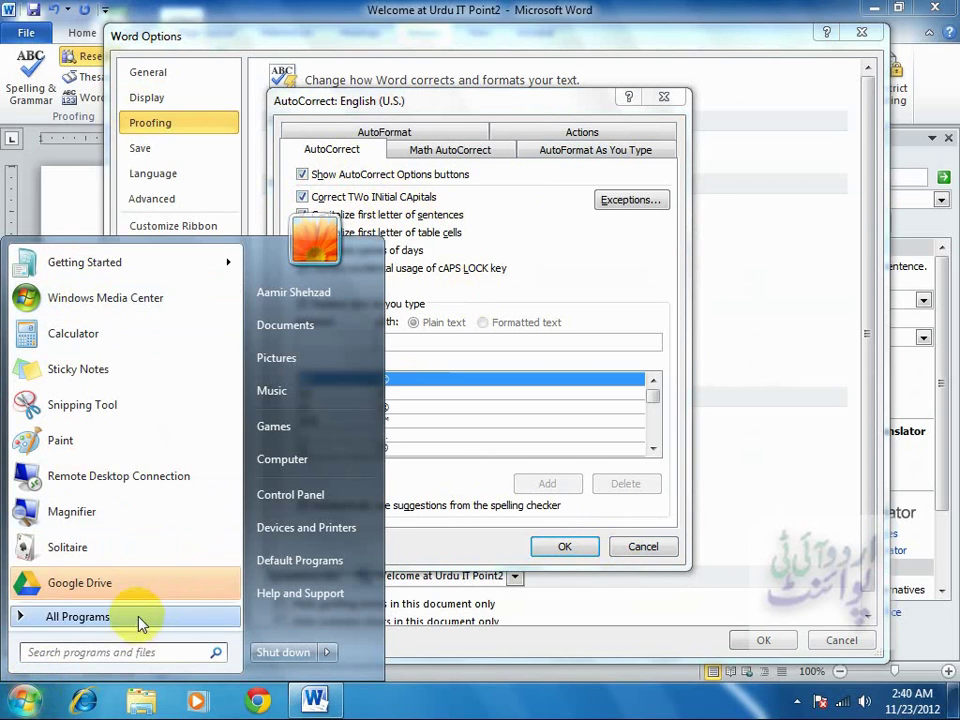
left_click(112, 618)
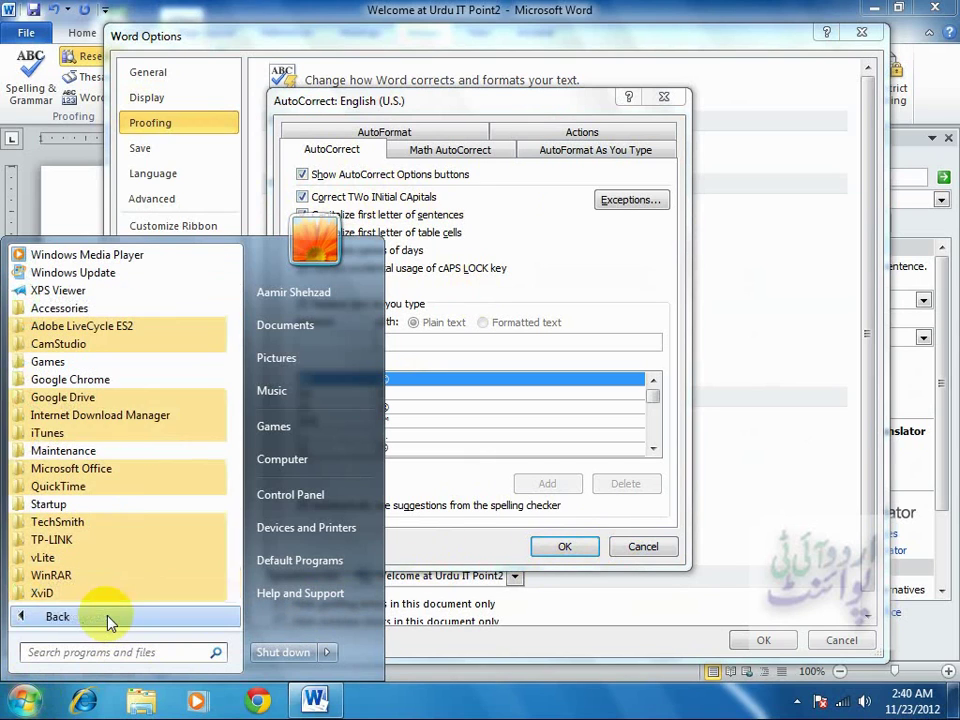
left_click(144, 468)
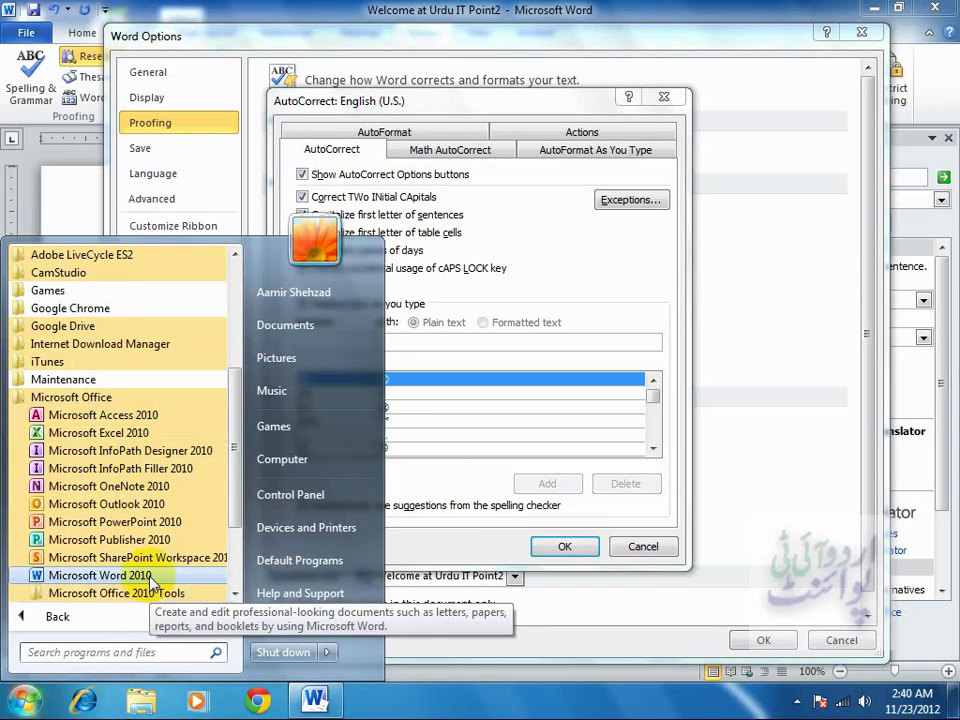
key("Escape")
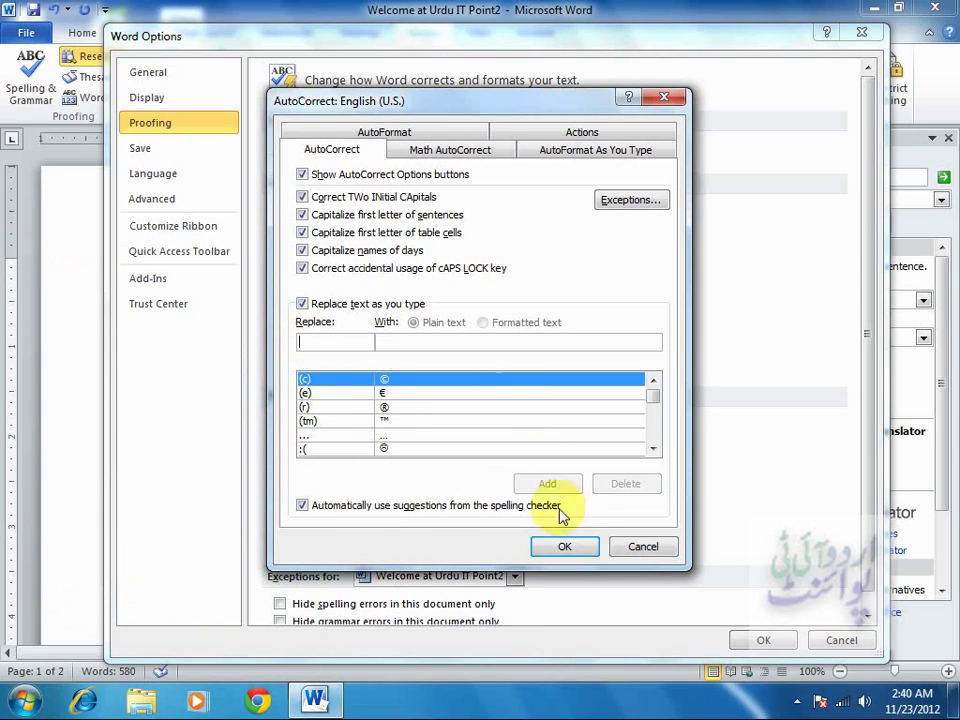
- Cancel both dialogs and type 'First' on the empty line below 'Form'
left_click(652, 549)
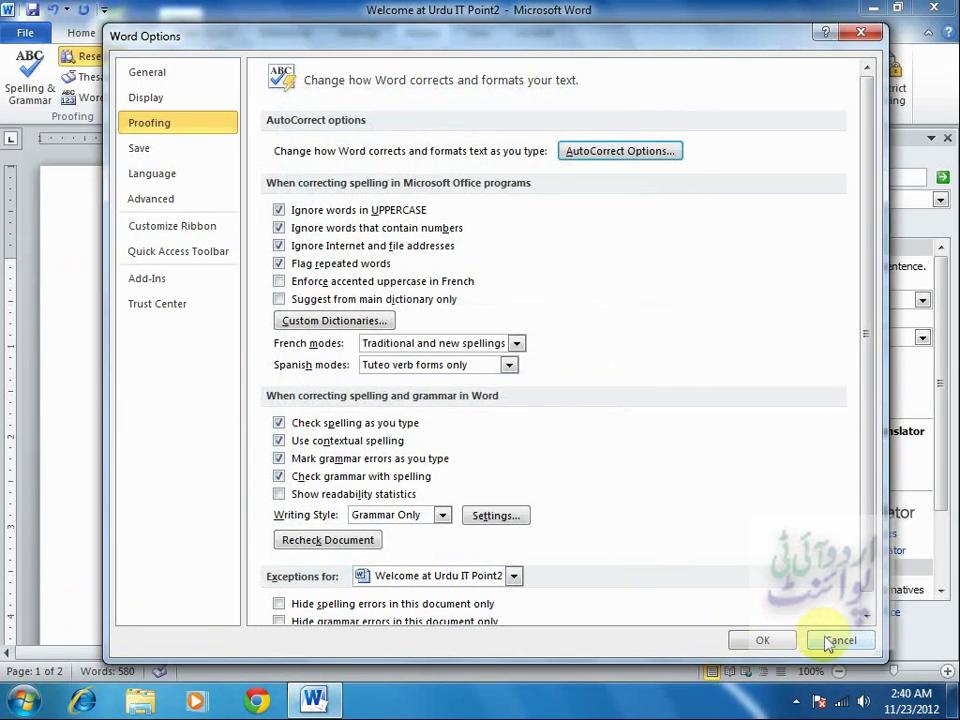
left_click(836, 640)
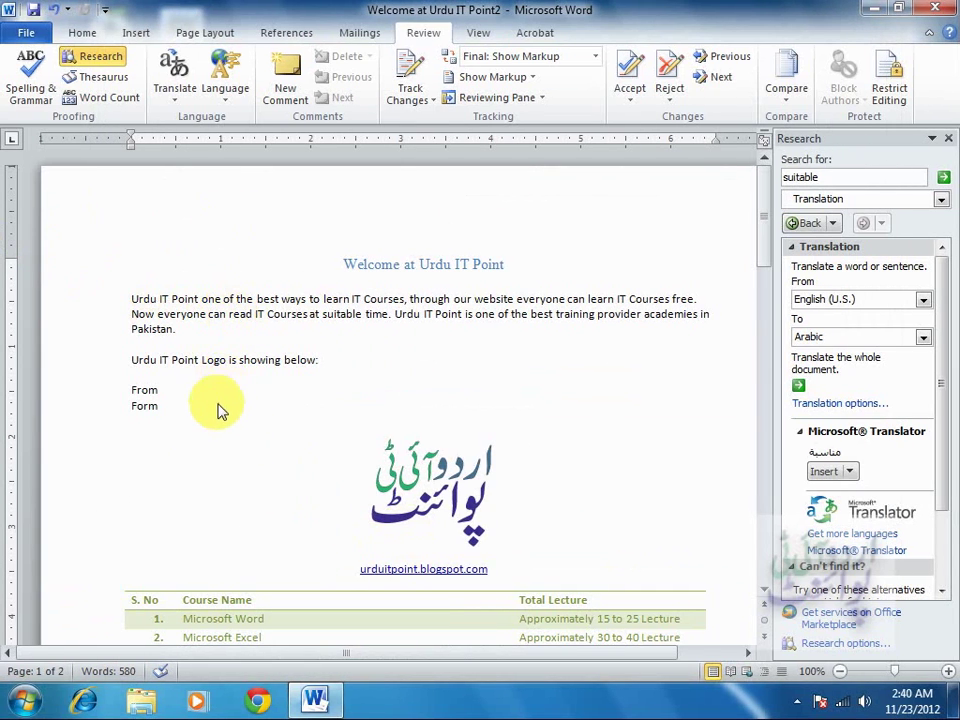
left_click(199, 441)
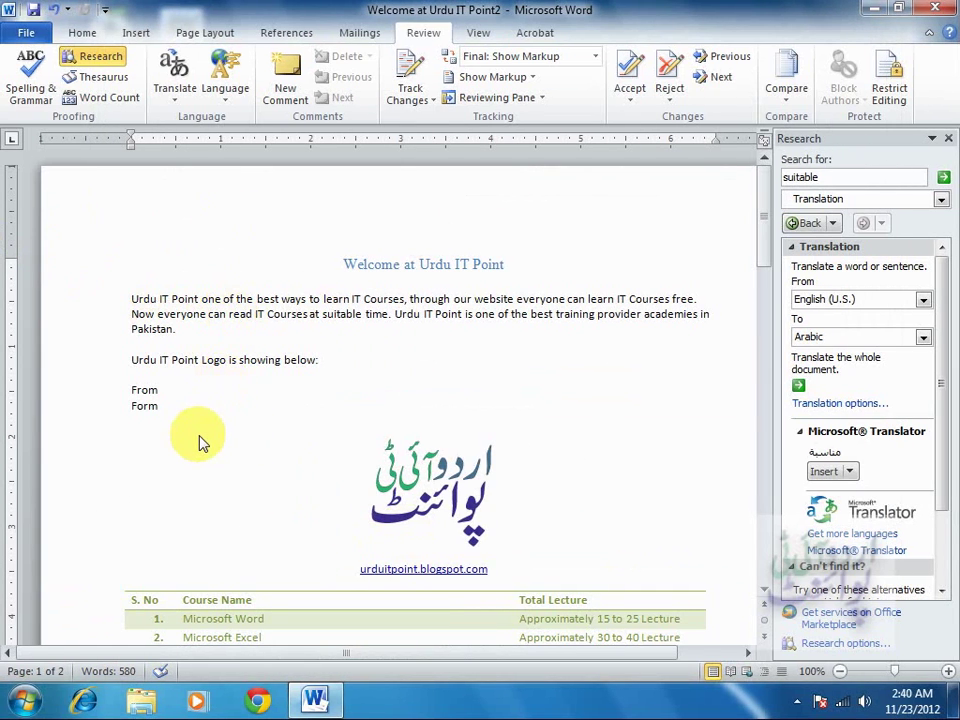
type("F")
type("irs")
type("t")
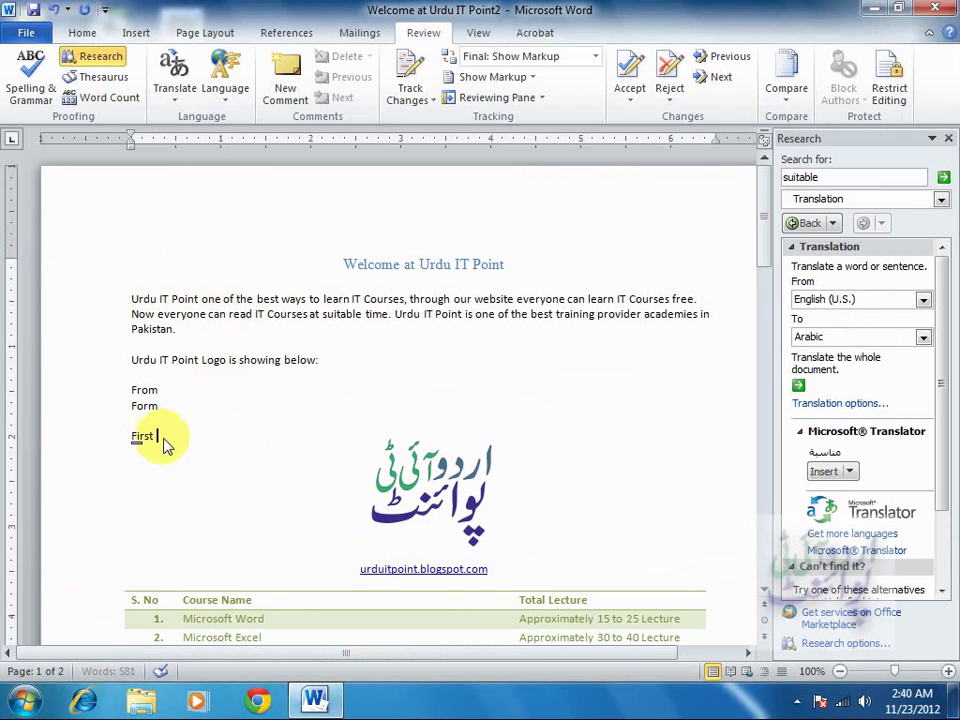
- Type 'POint' after 'First' so AutoCorrect makes it 'First Point', then select part of 'Point'
left_click_drag(161, 439, 125, 442)
left_click(191, 442)
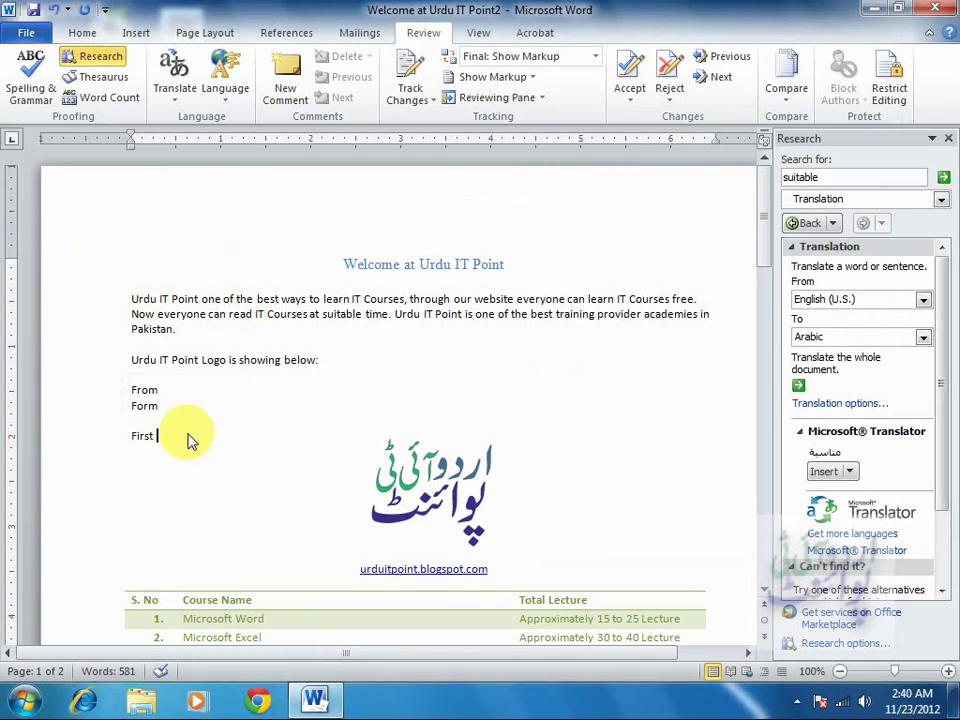
type("P")
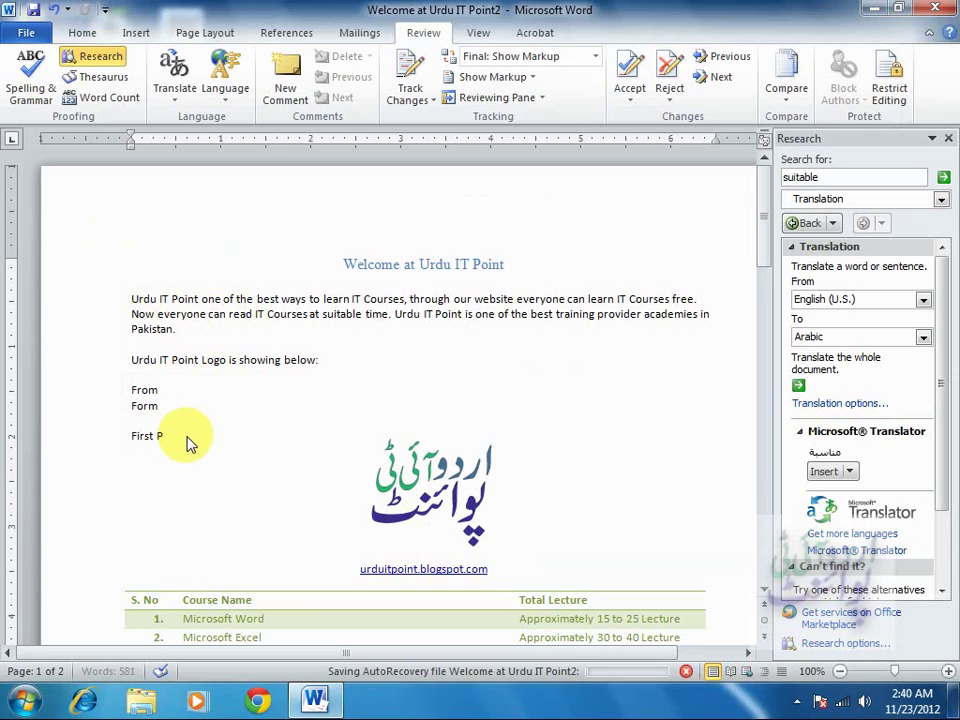
type("Oint")
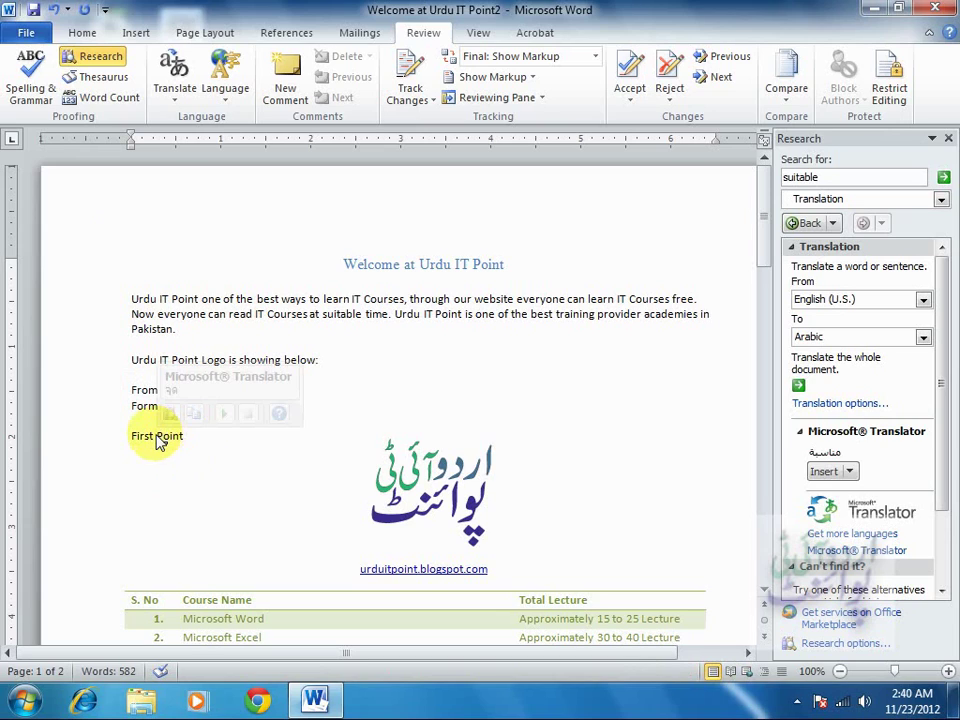
left_click_drag(157, 438, 169, 440)
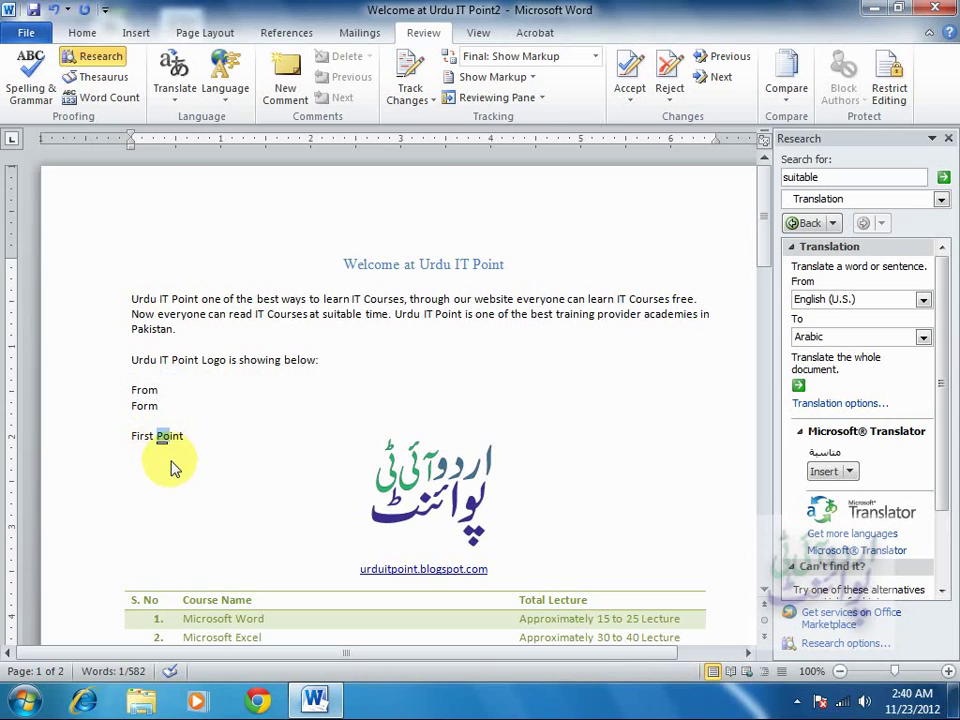
mouse_move(172, 440)
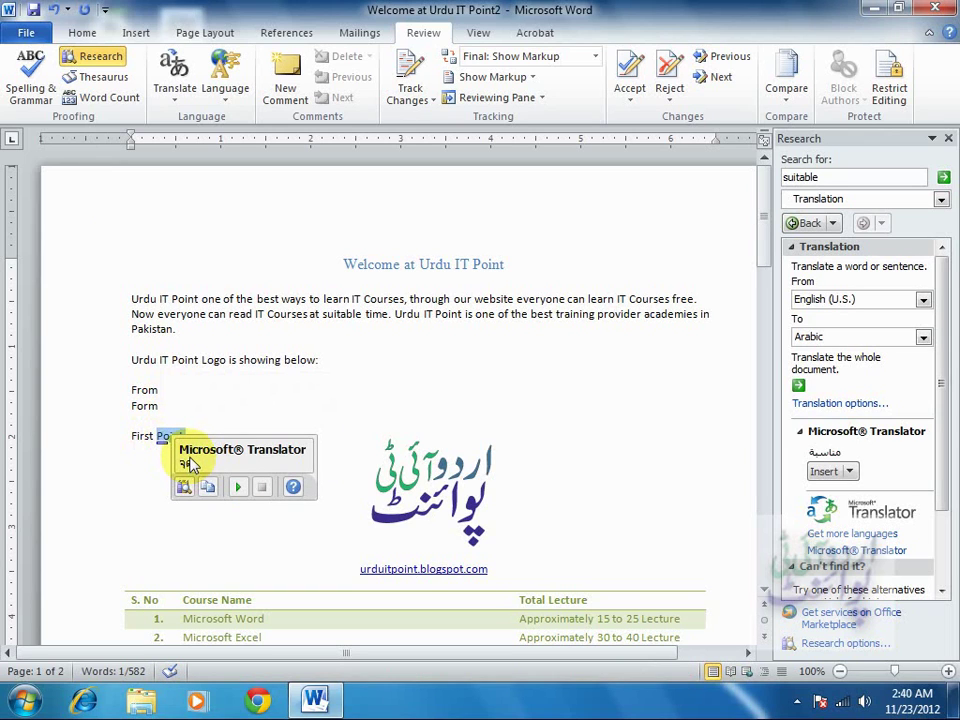
- Switch off the Mini Translator, select 'Point', and go to the File Info view
left_click(178, 104)
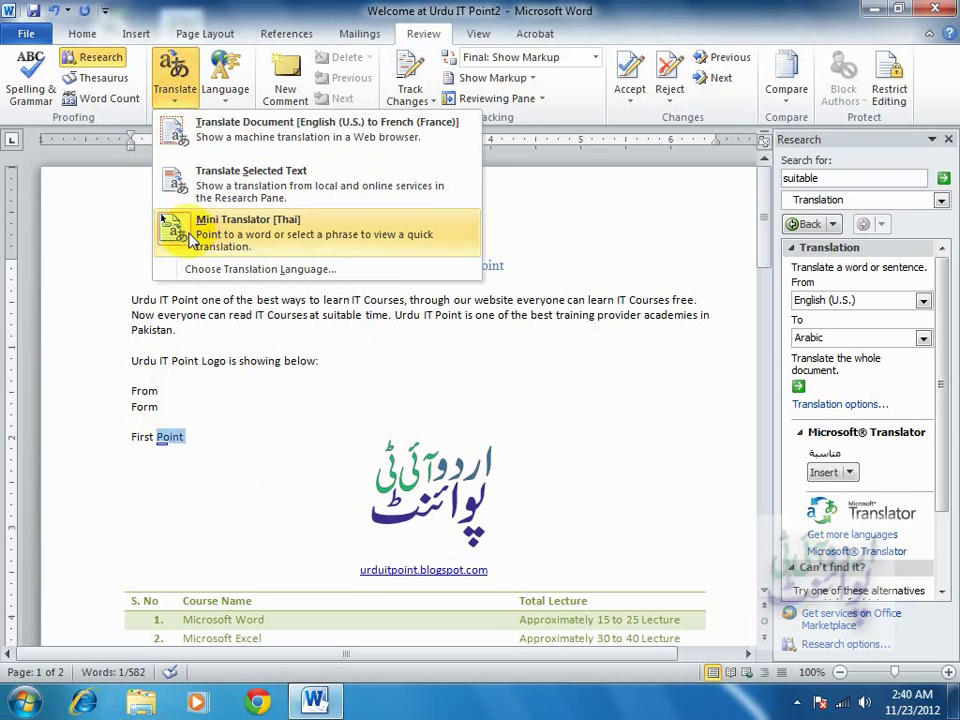
left_click(192, 241)
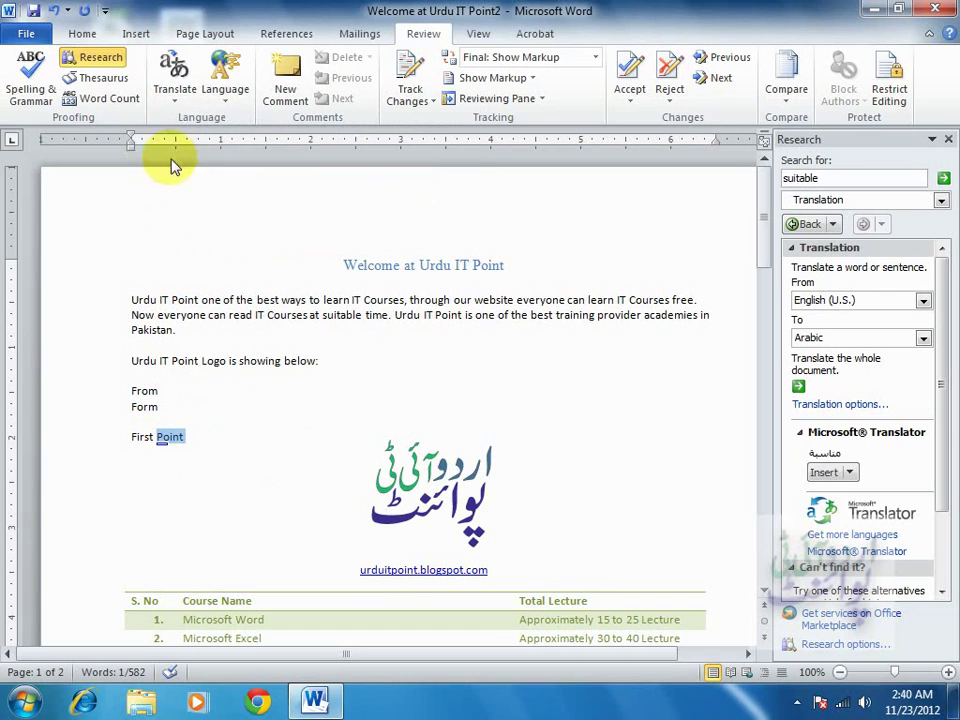
double_click(170, 437)
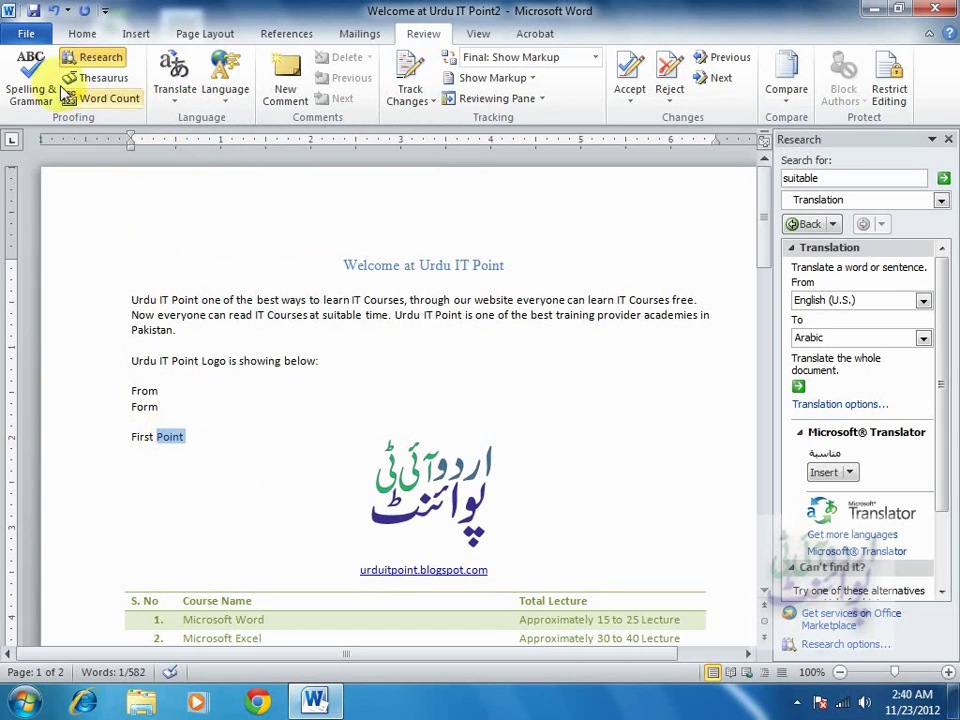
left_click(25, 34)
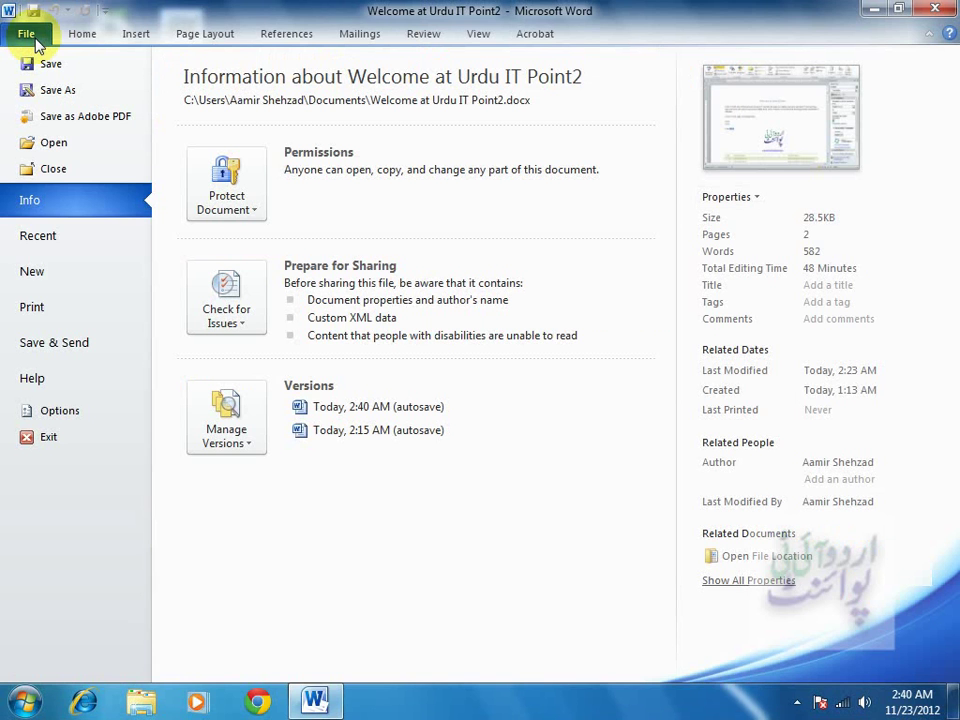
- Review the Proofing AutoCorrect options, close Word Options, and place the cursor below 'First Point'
left_click(62, 411)
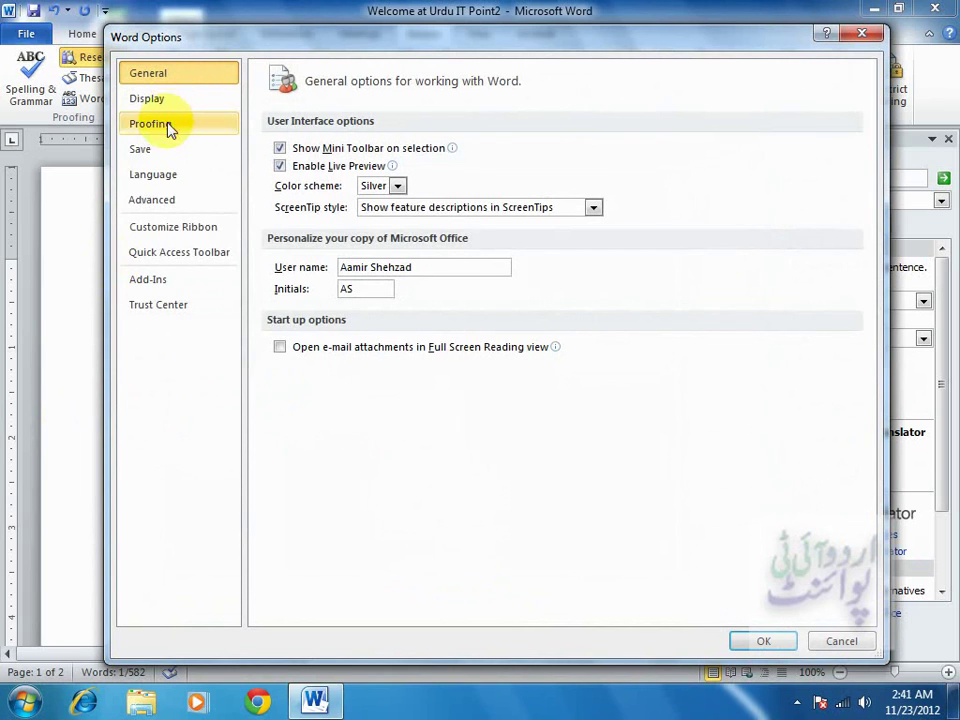
left_click(172, 122)
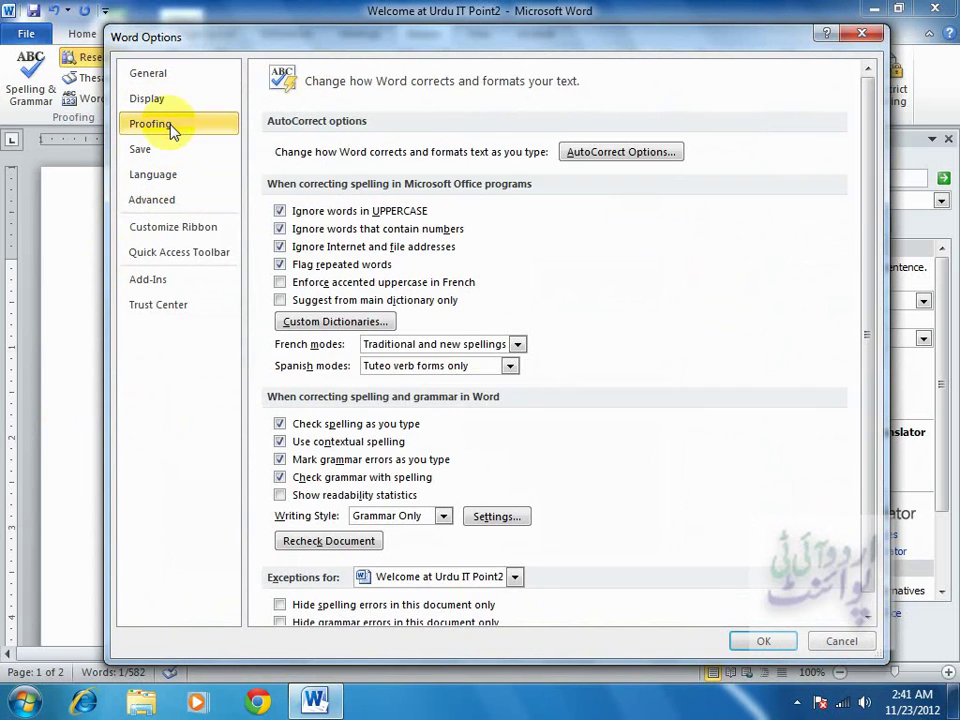
left_click(643, 153)
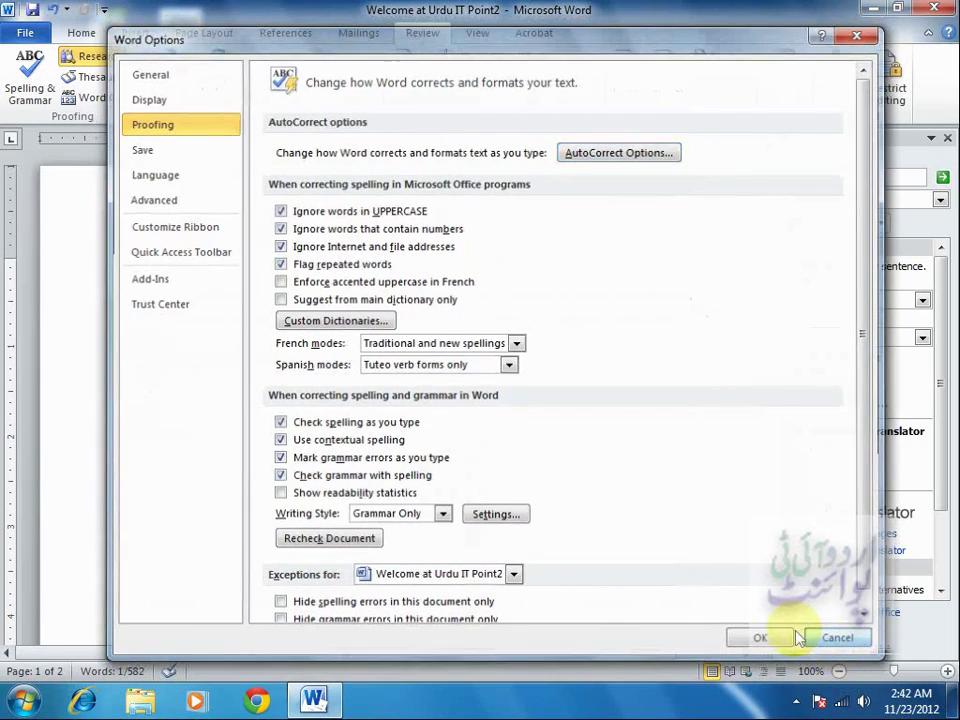
left_click(762, 640)
left_click(182, 467)
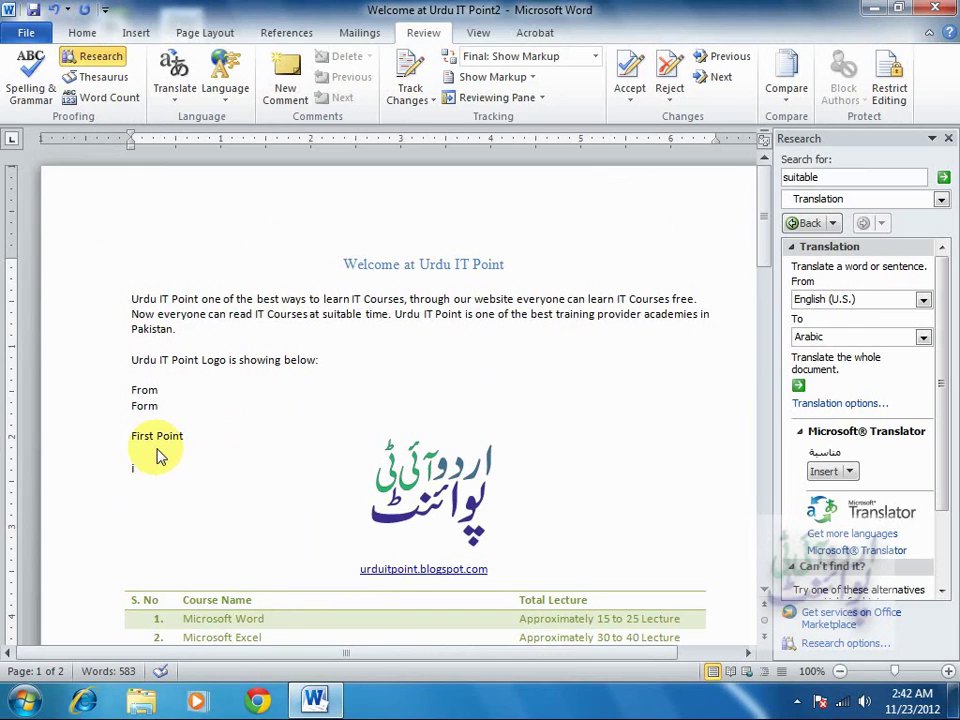
- Type 'uRDU' (corrected to 'Urdu'), select part of it, and go to the File backstage
type("u")
type("RDU")
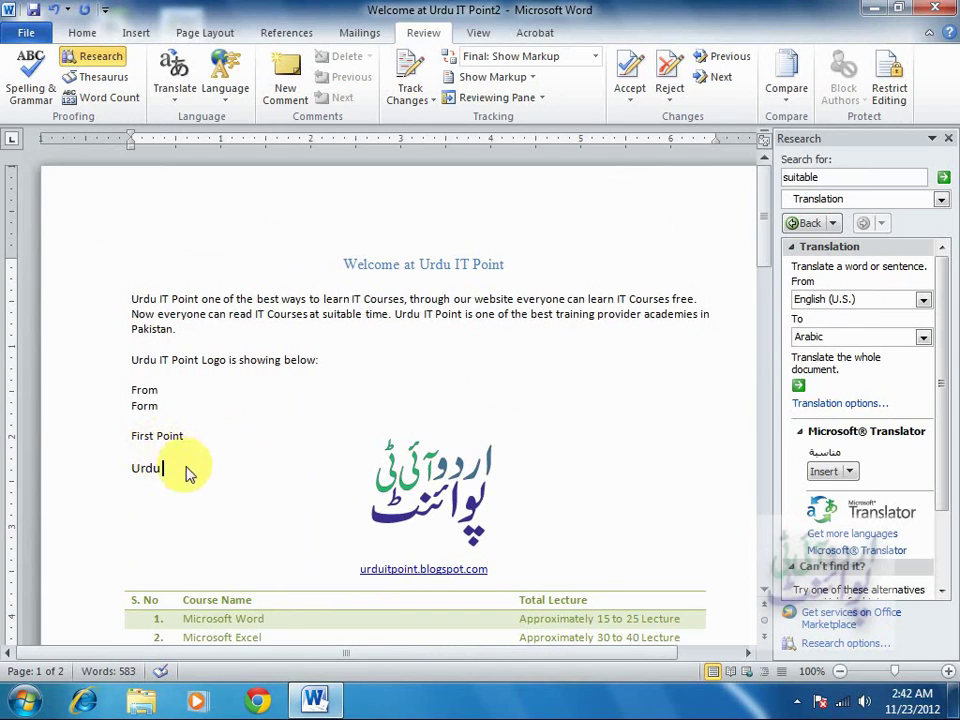
mouse_move(137, 474)
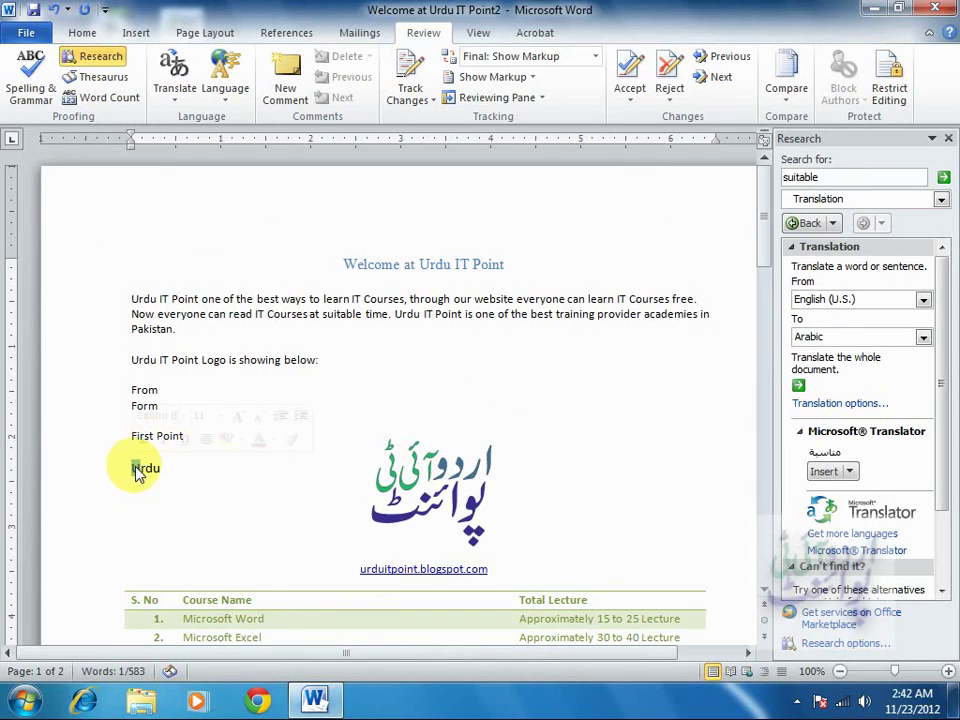
left_click_drag(146, 474, 175, 483)
left_click(172, 482)
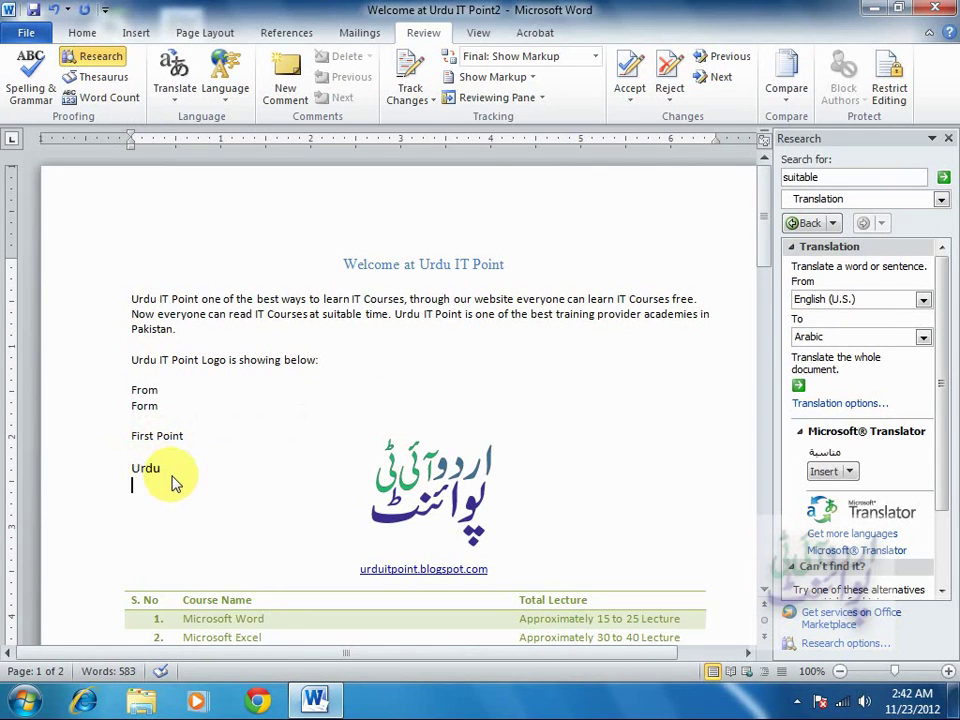
left_click(24, 30)
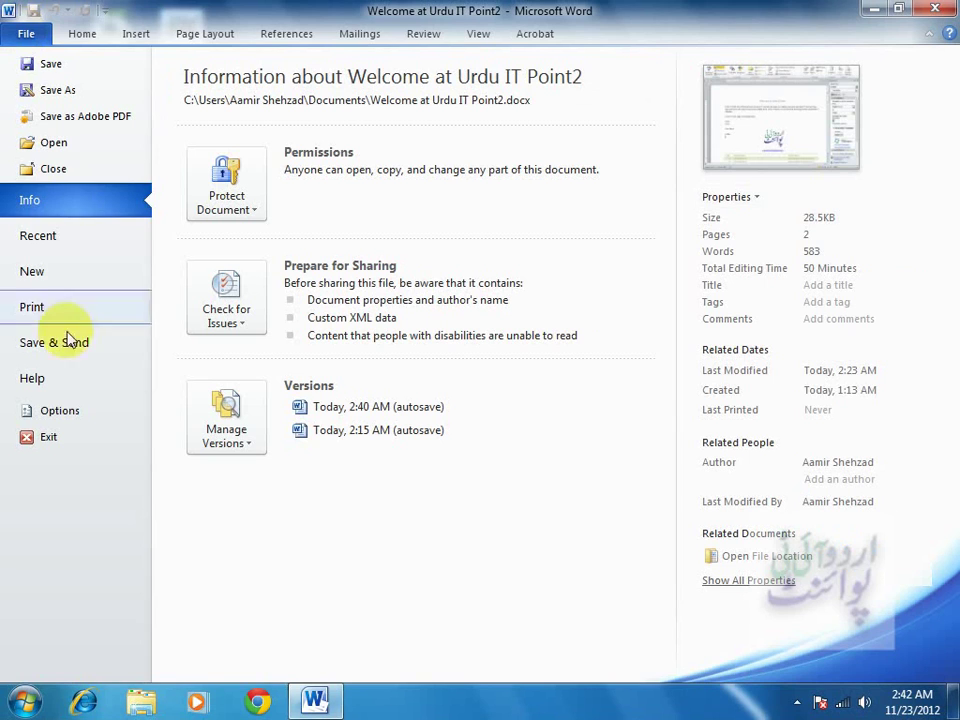
- Bring up AutoCorrect Options from Word Options' Proofing settings
left_click(84, 415)
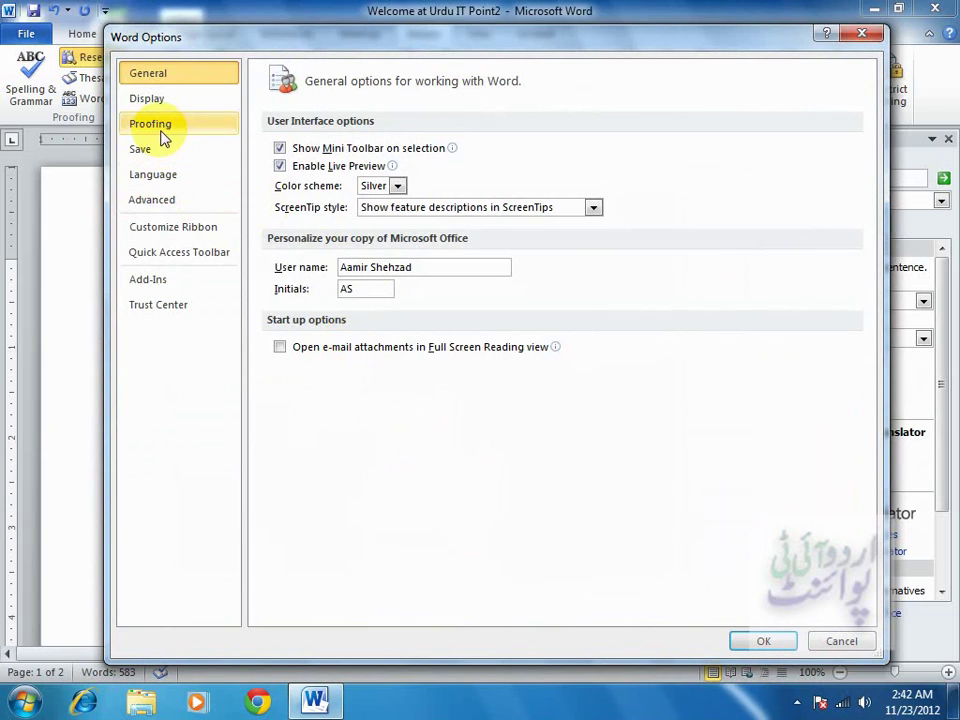
left_click(155, 125)
left_click(568, 160)
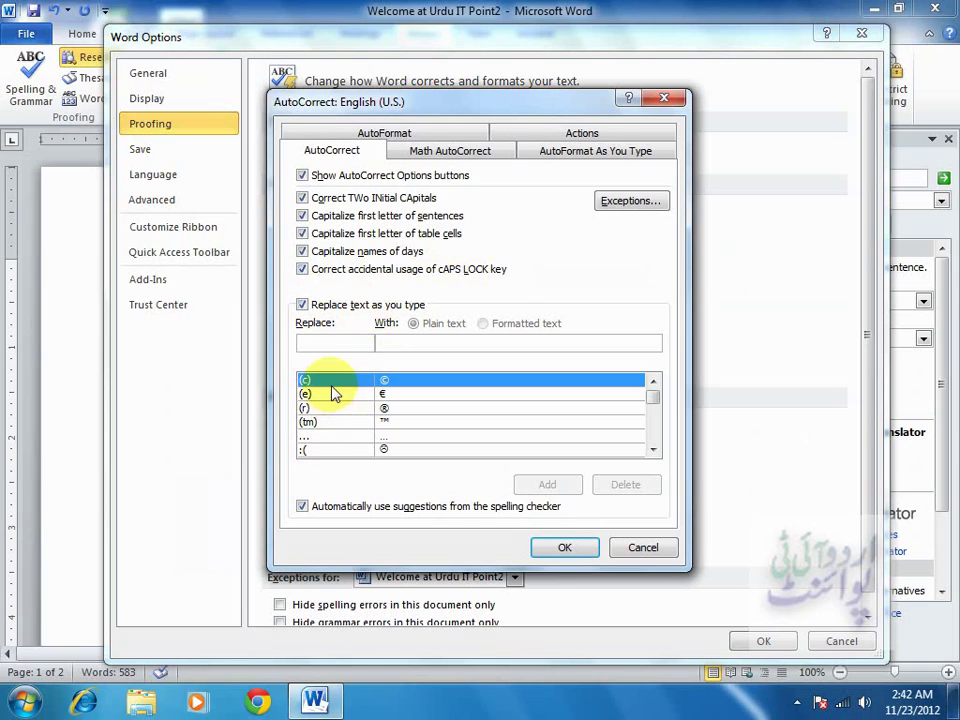
- Scroll through the Replace list entries, such as (c) becoming ©
left_click(653, 449)
left_click(653, 449)
left_click(653, 449)
left_click(653, 449)
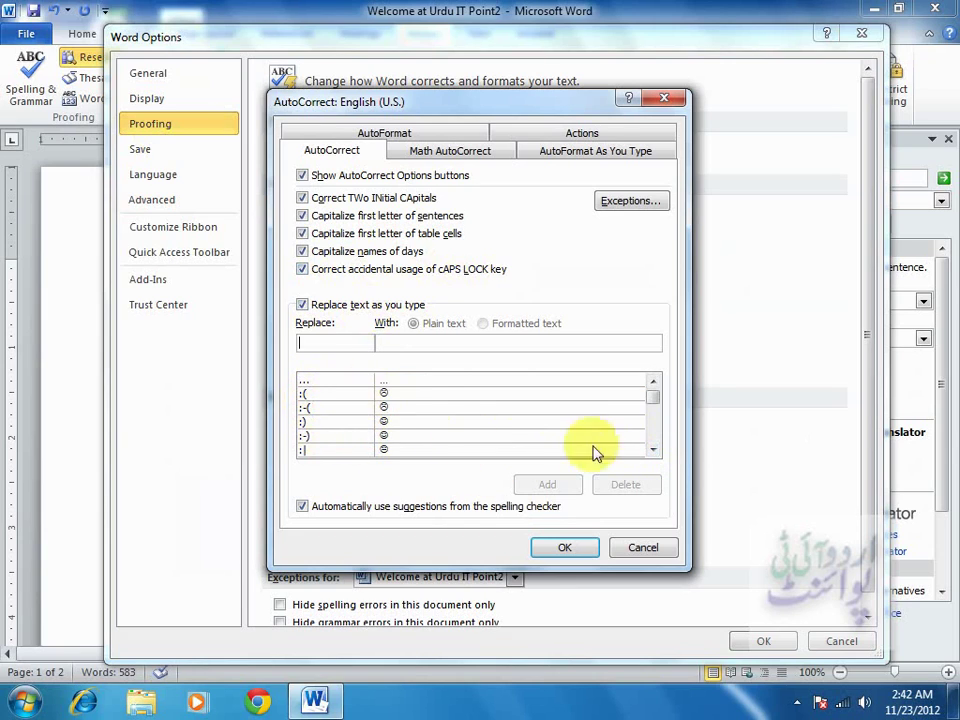
left_click(653, 449)
left_click(653, 449)
left_click(653, 449)
left_click(653, 449)
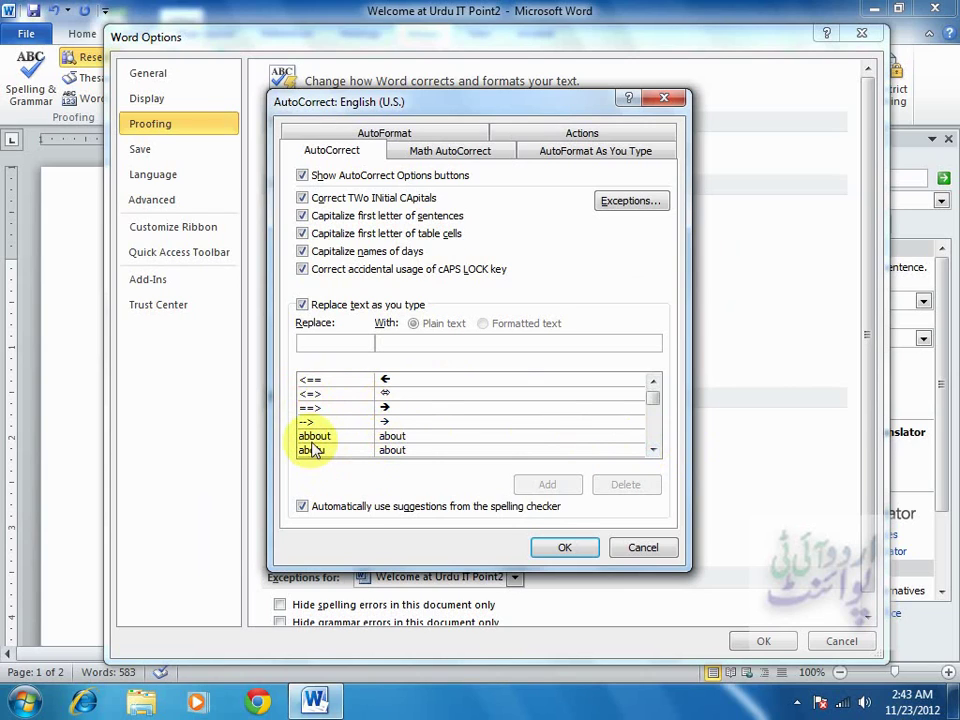
left_click(652, 432)
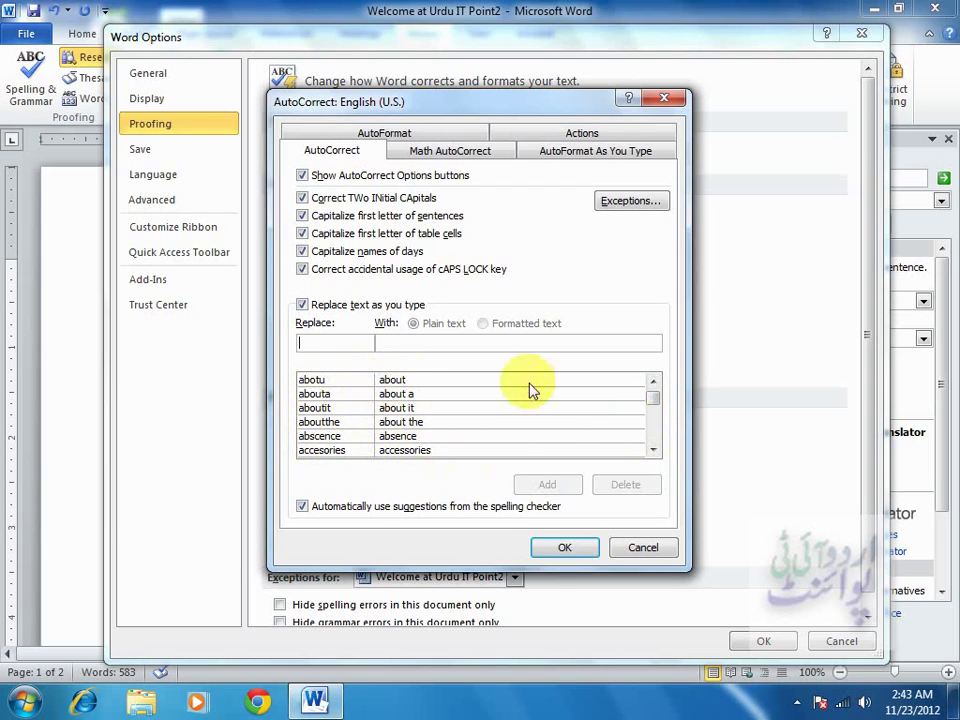
left_click(652, 381)
left_click_drag(652, 383, 652, 383)
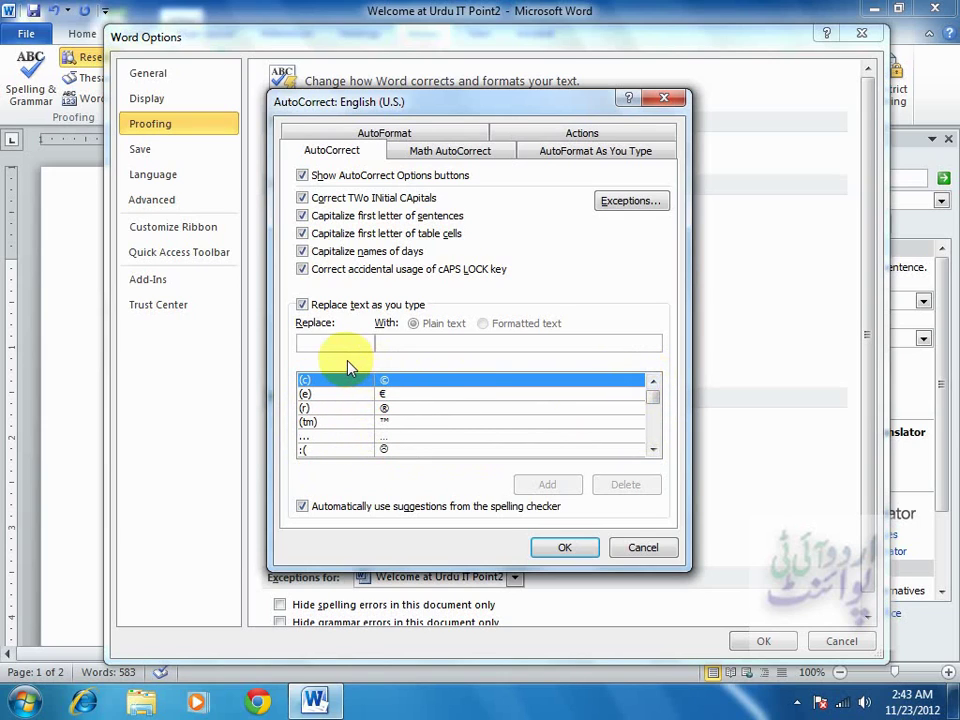
- Add the AutoCorrect entry replacing 'uitp' with 'Urdu IT Point' and confirm both dialogs
type("u")
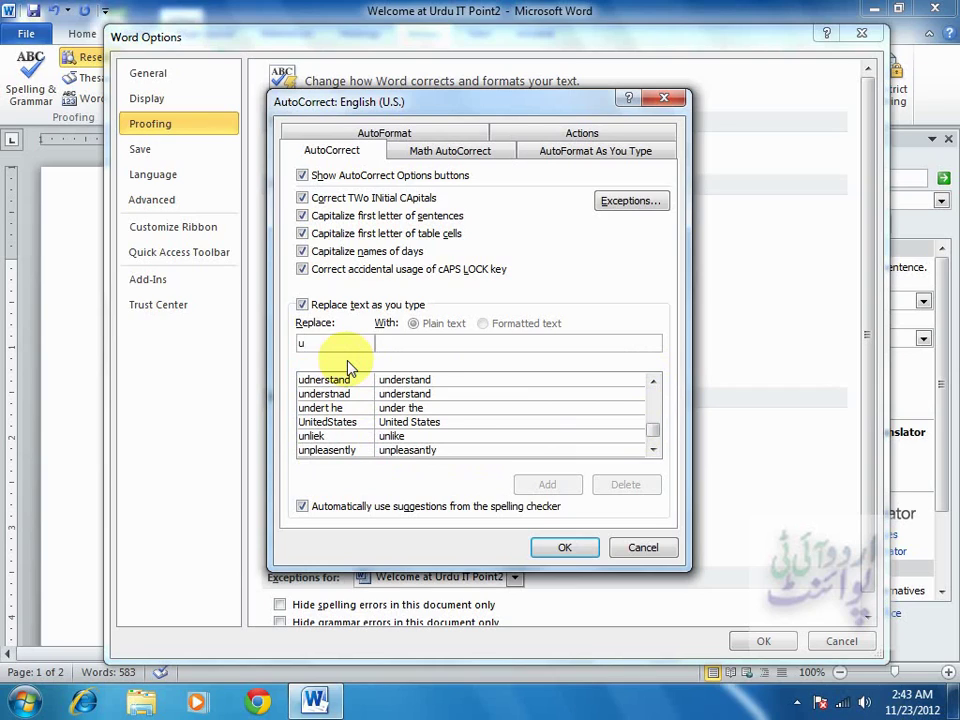
type("itp")
key("Tab")
type("Urdu")
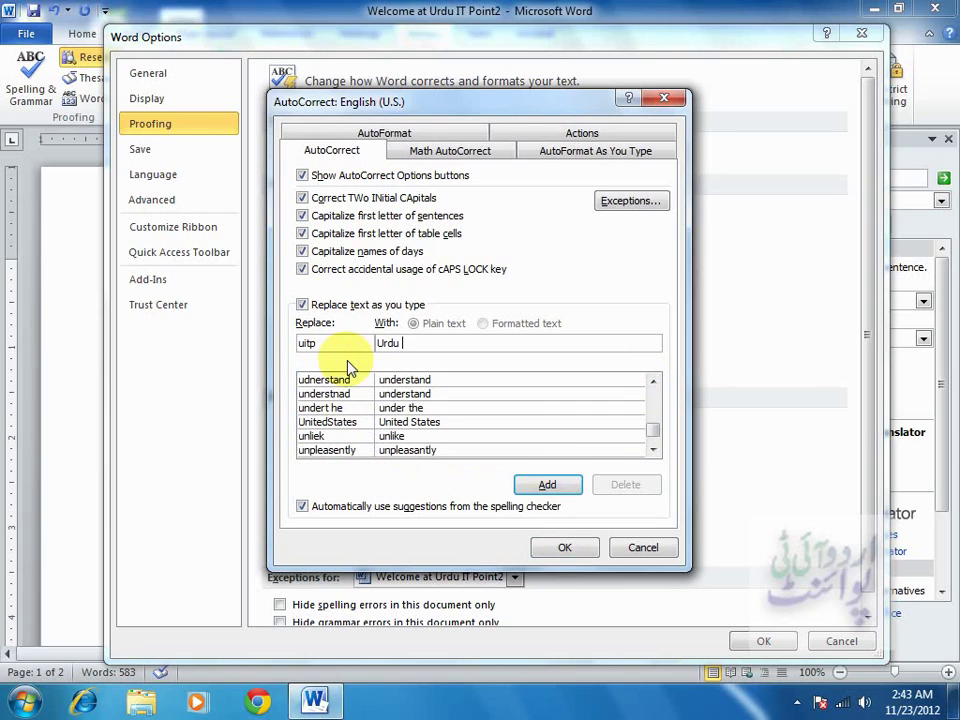
type(" IT Po")
type("int")
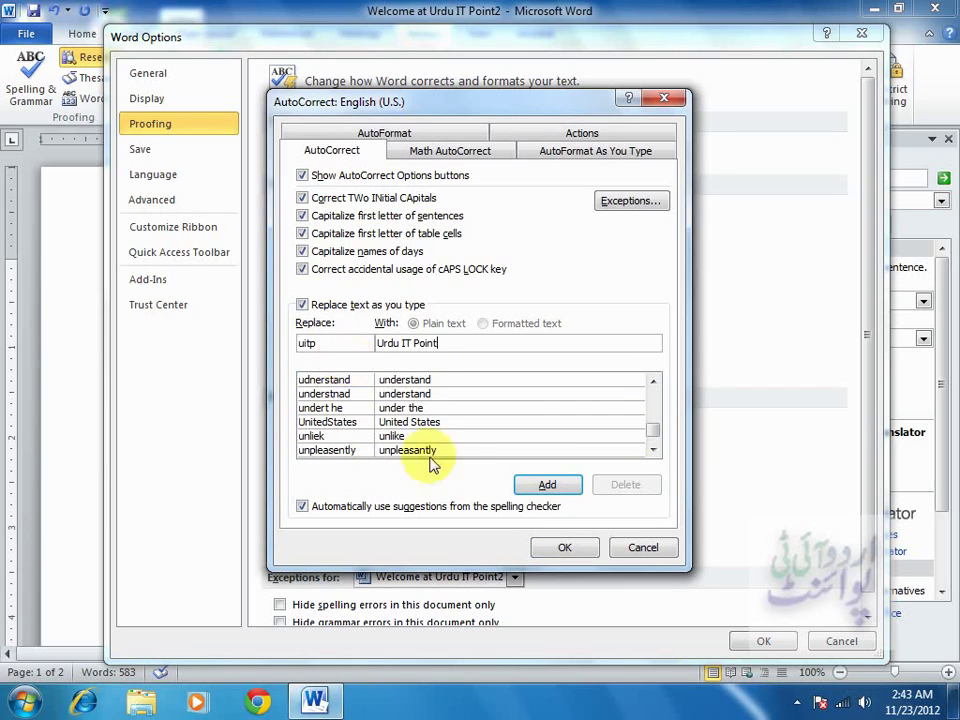
left_click(563, 487)
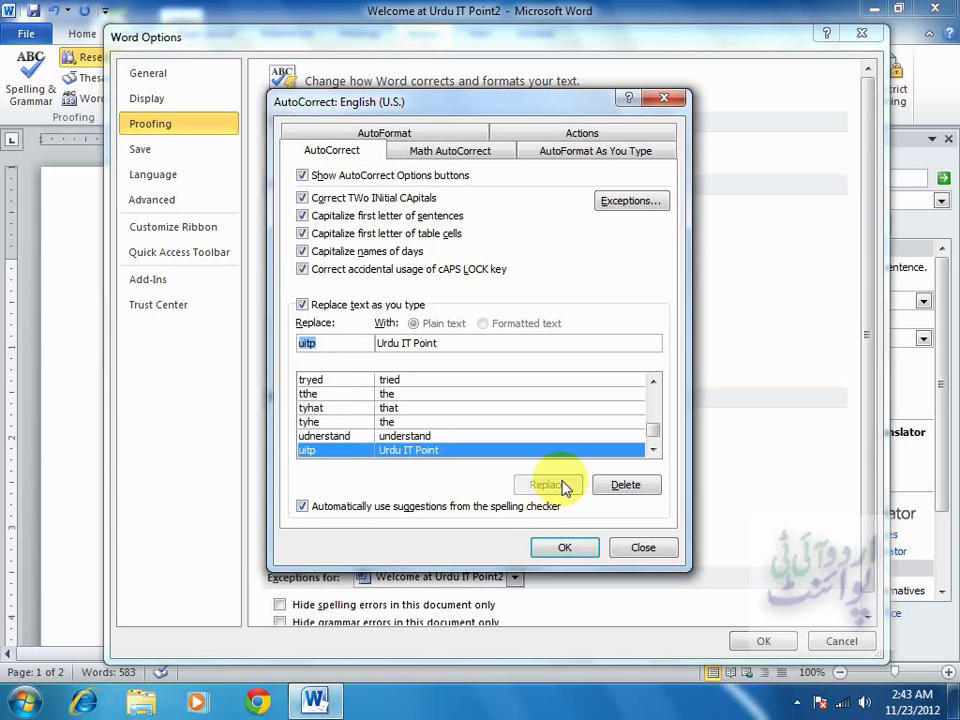
left_click(565, 546)
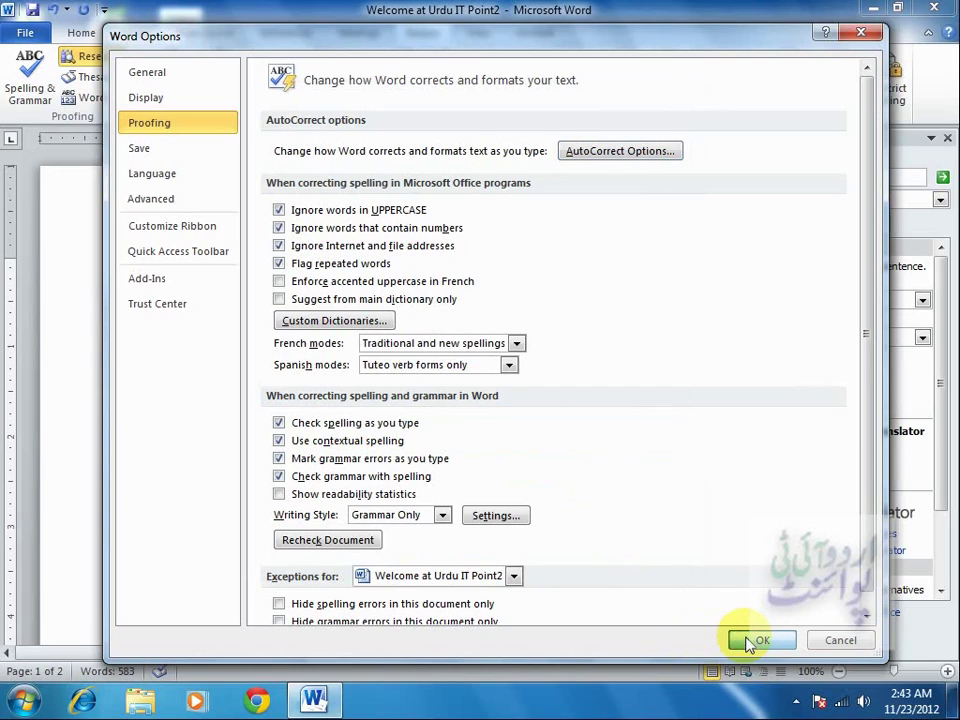
left_click(752, 641)
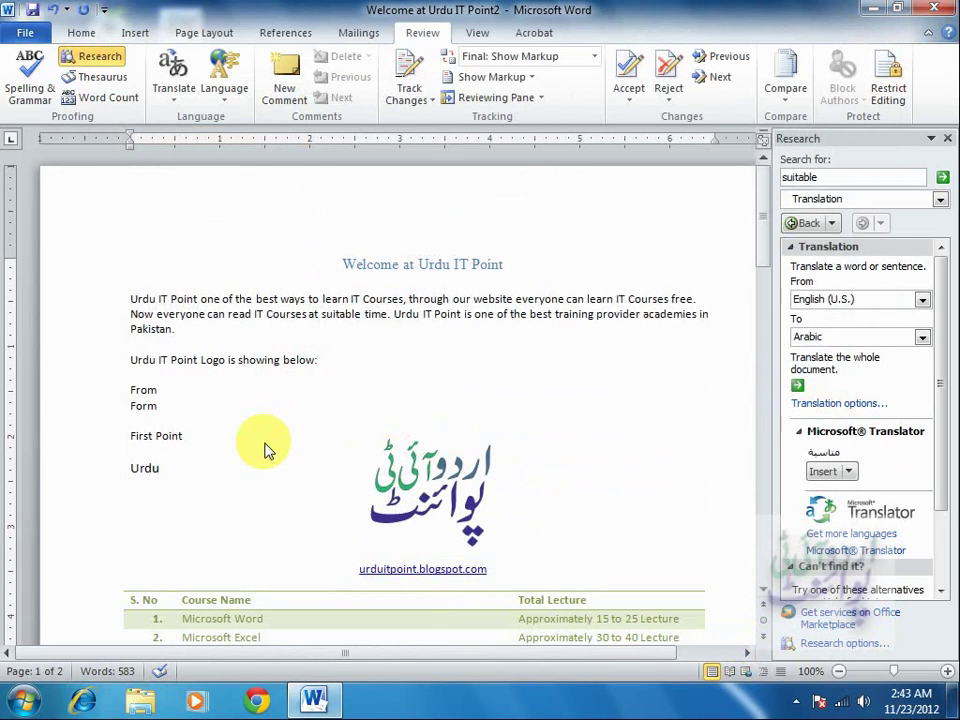
- Type 'uitp' on a new line below 'Urdu' so AutoCorrect expands it to 'Urdu IT Point'
type("uitp")
key("space")
left_click(25, 32)
- Find the 'aganist' to 'against' entry in the Proofing AutoCorrect list, then close it unchanged
left_click(70, 413)
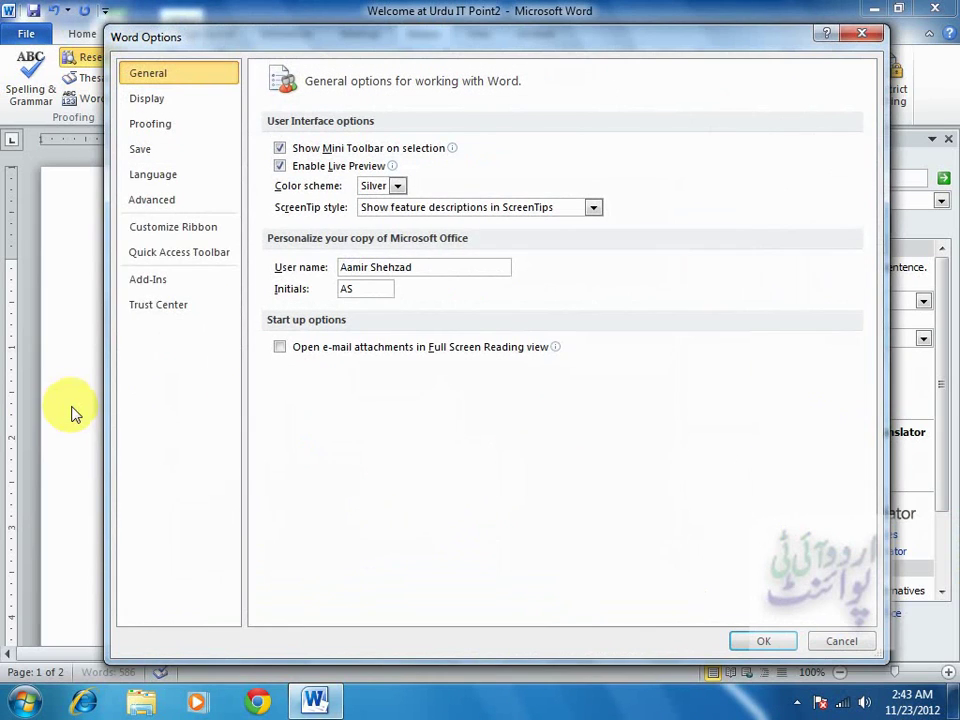
left_click(178, 126)
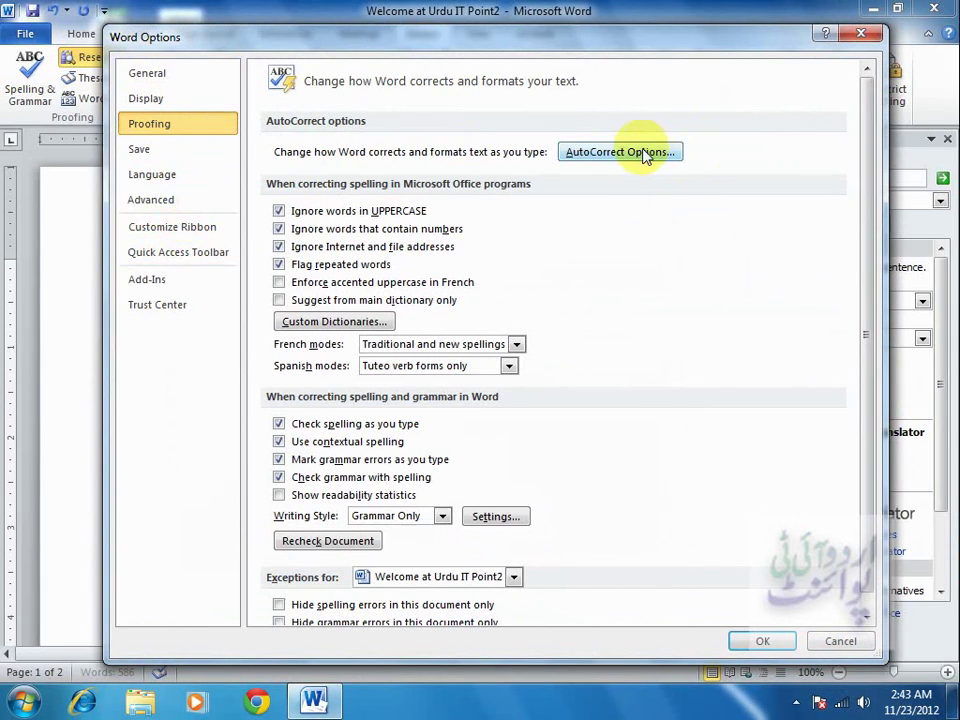
left_click(638, 152)
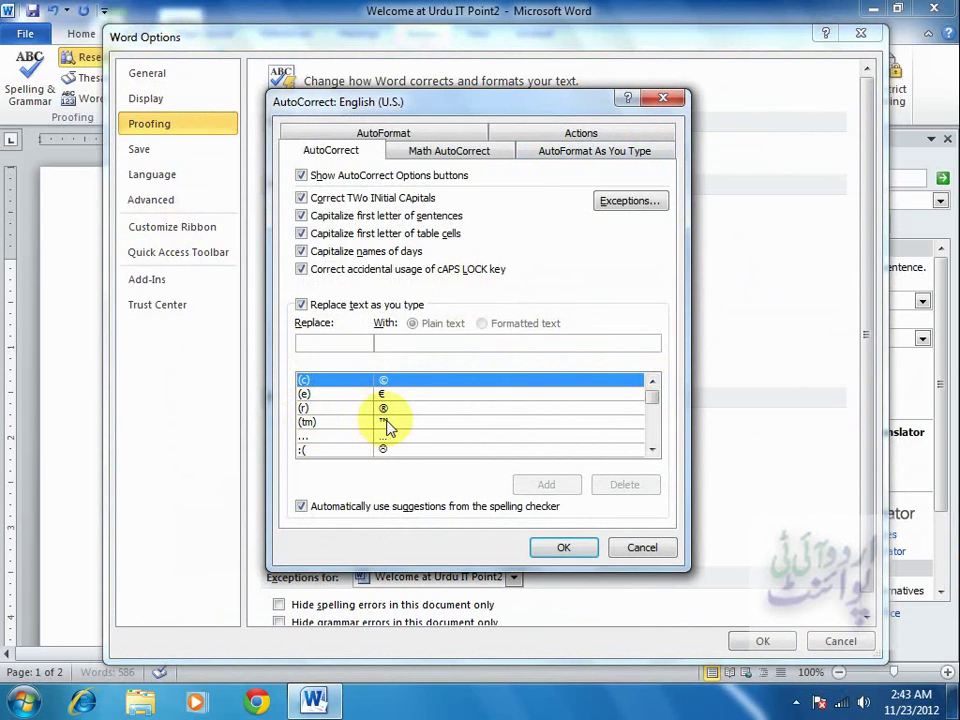
left_click_drag(651, 450, 651, 450)
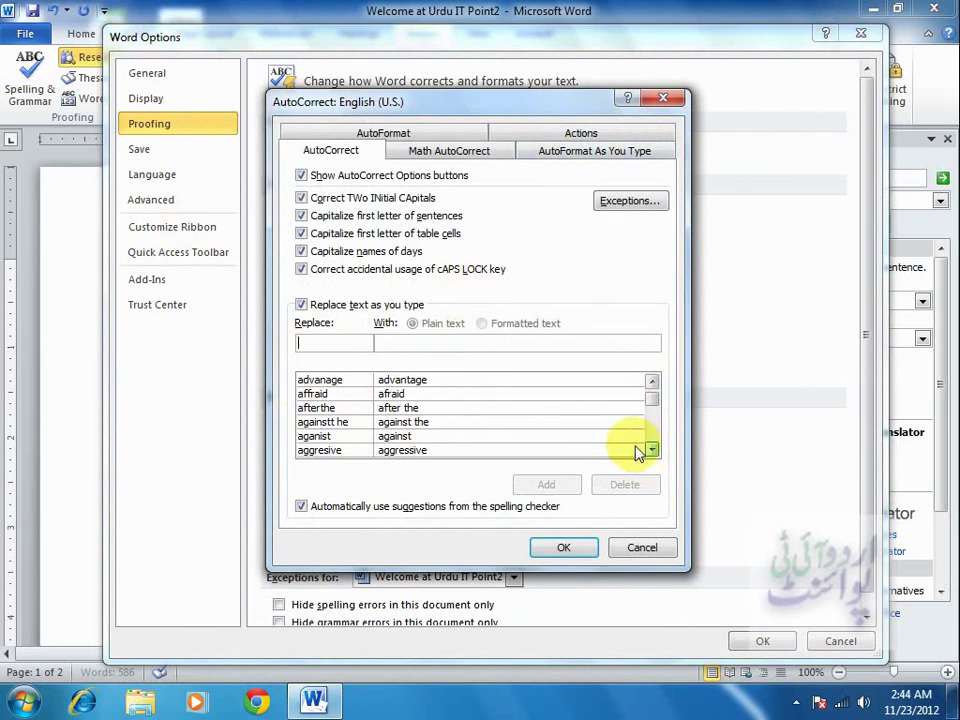
left_click(350, 437)
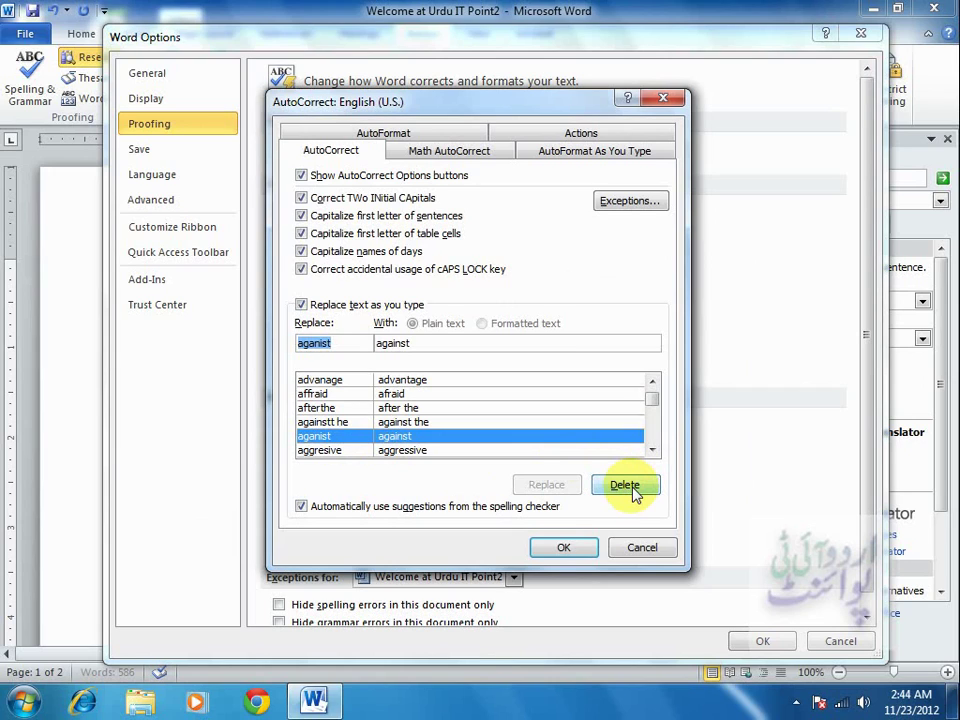
left_click(633, 549)
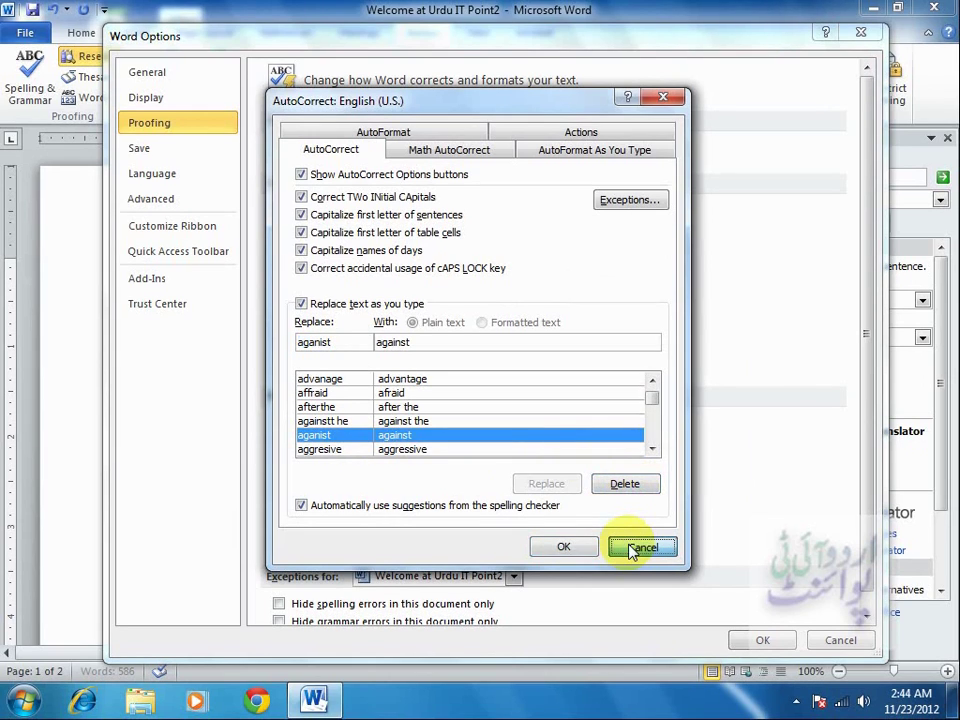
left_click(633, 549)
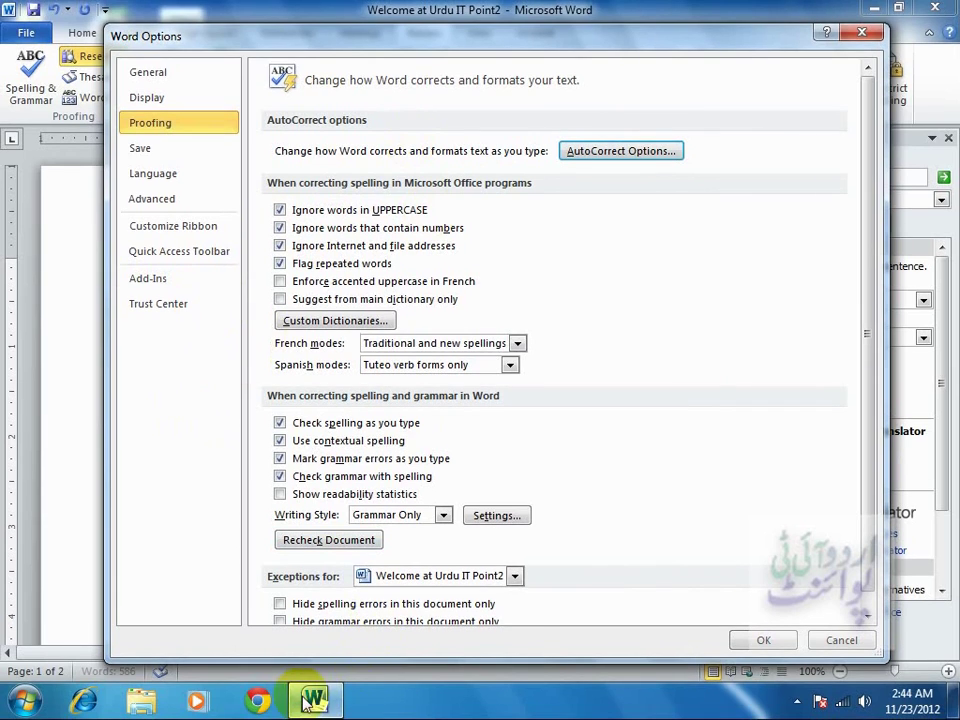
- Close Word Options and retype the heading's 'Welcome' as 'WELCAME'
left_click(838, 641)
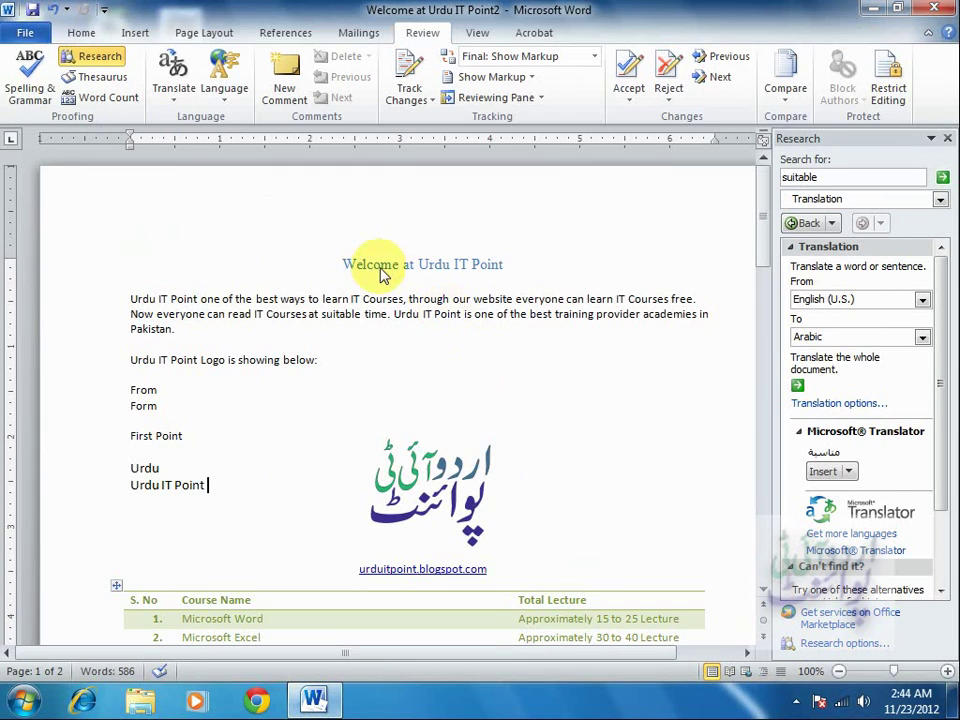
left_click_drag(397, 265, 343, 265)
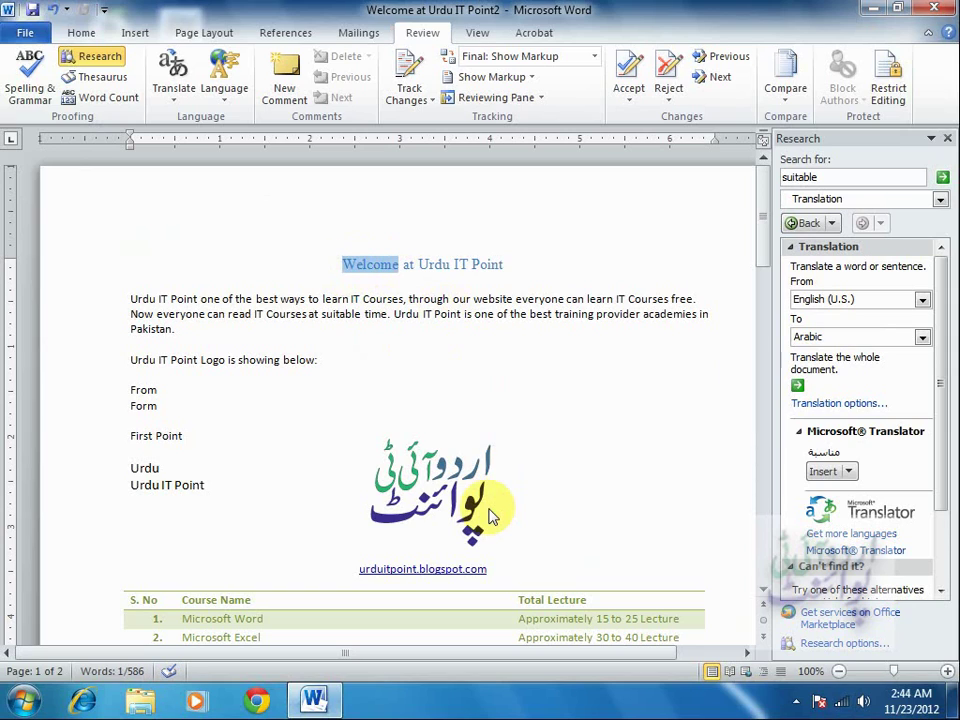
type("W")
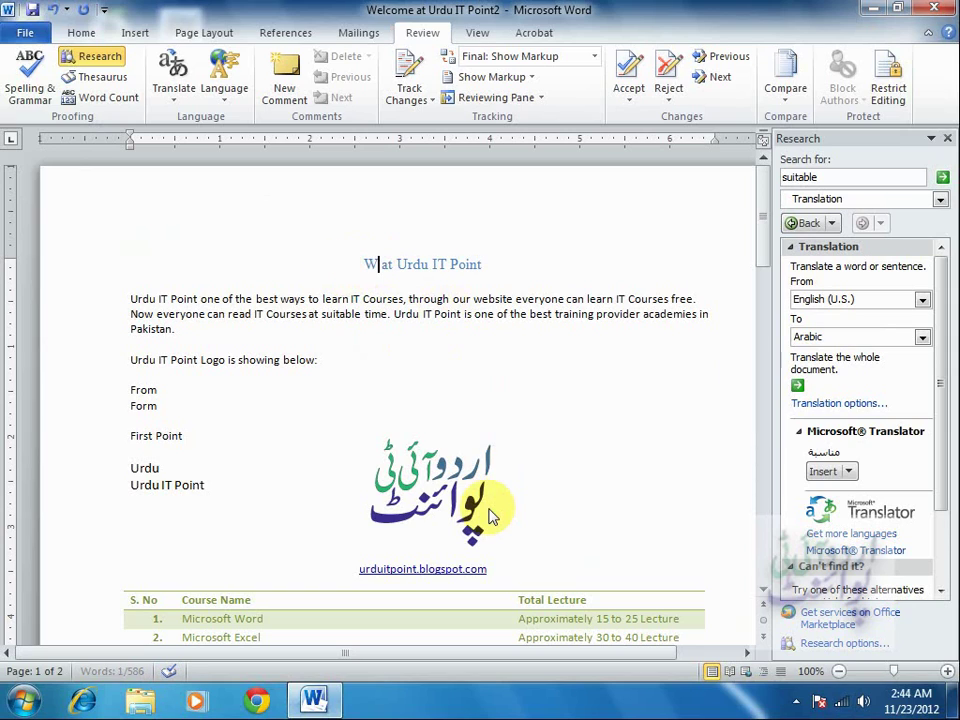
type("ELC")
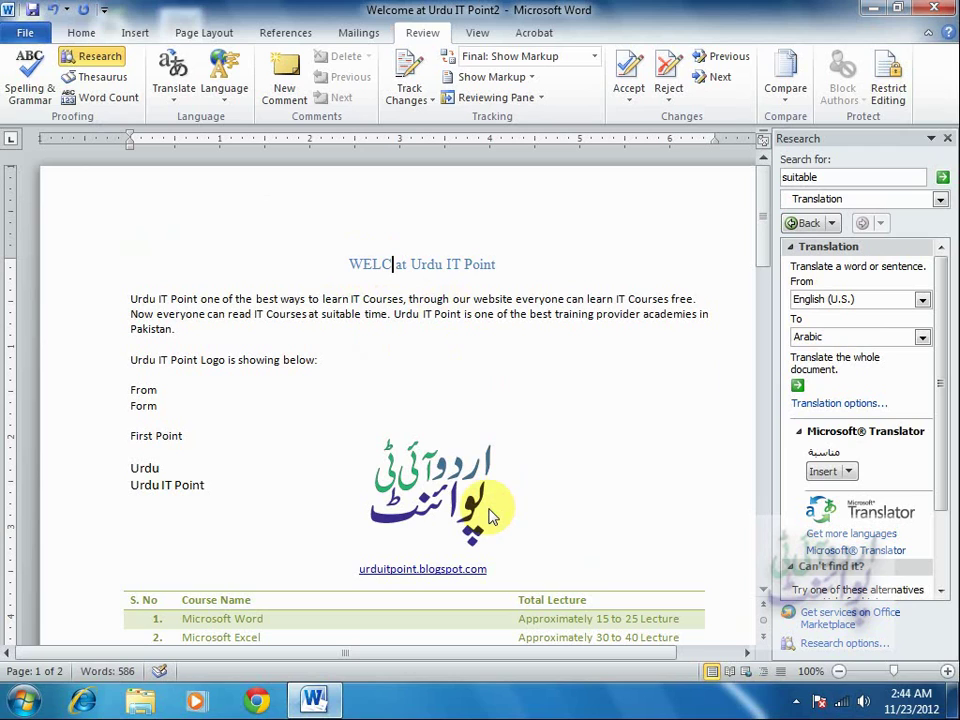
type("AME")
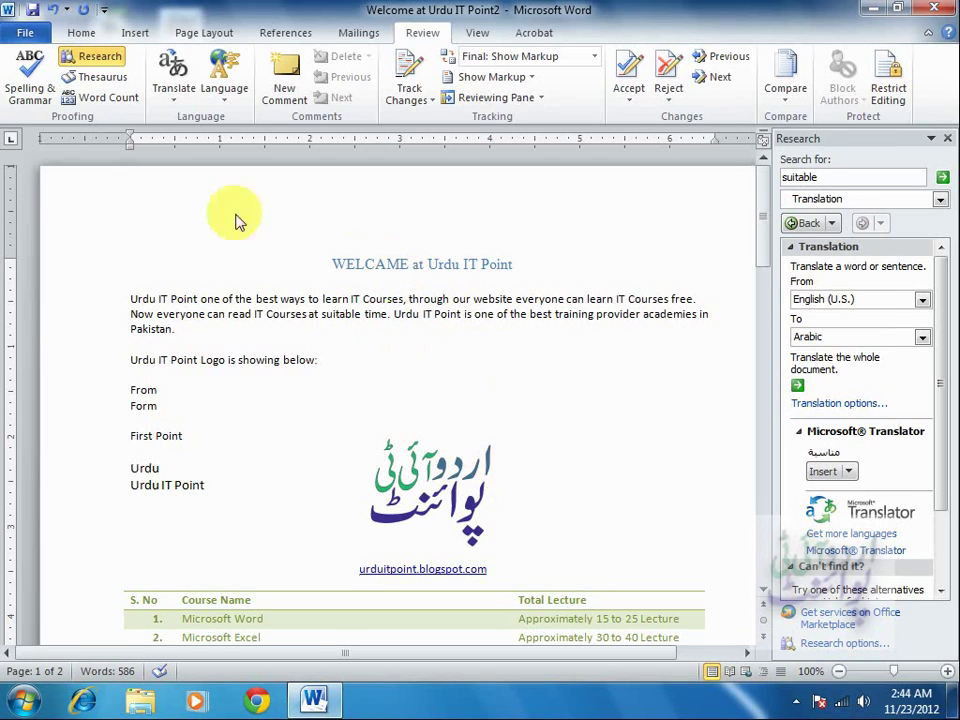
- Run a spelling and grammar check, dismiss the completion message, and open File Info
left_click(29, 68)
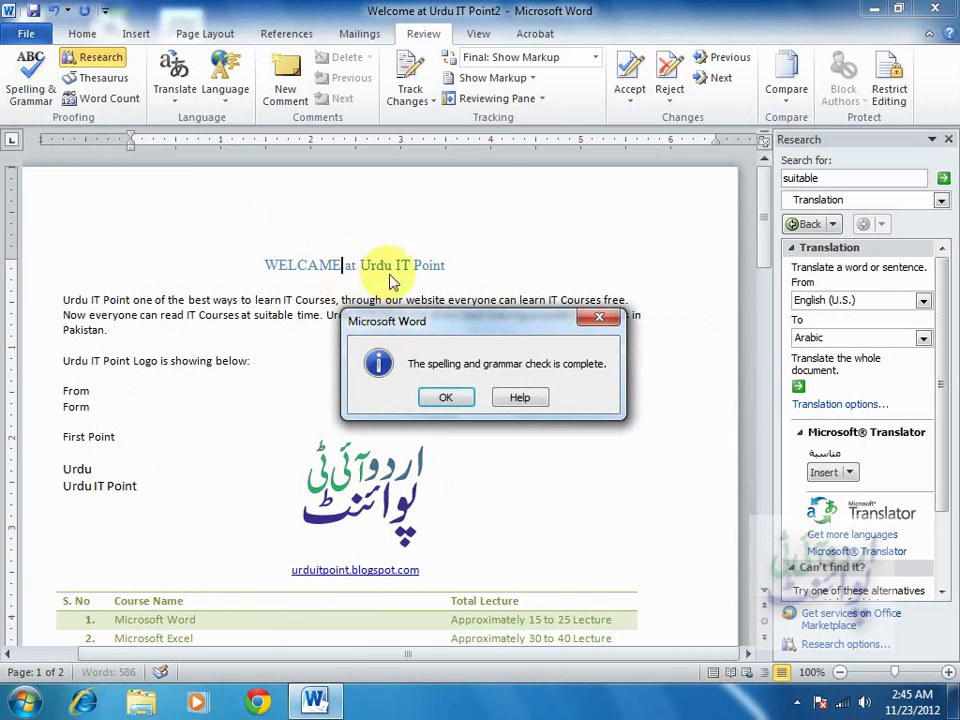
left_click(456, 398)
left_click(28, 40)
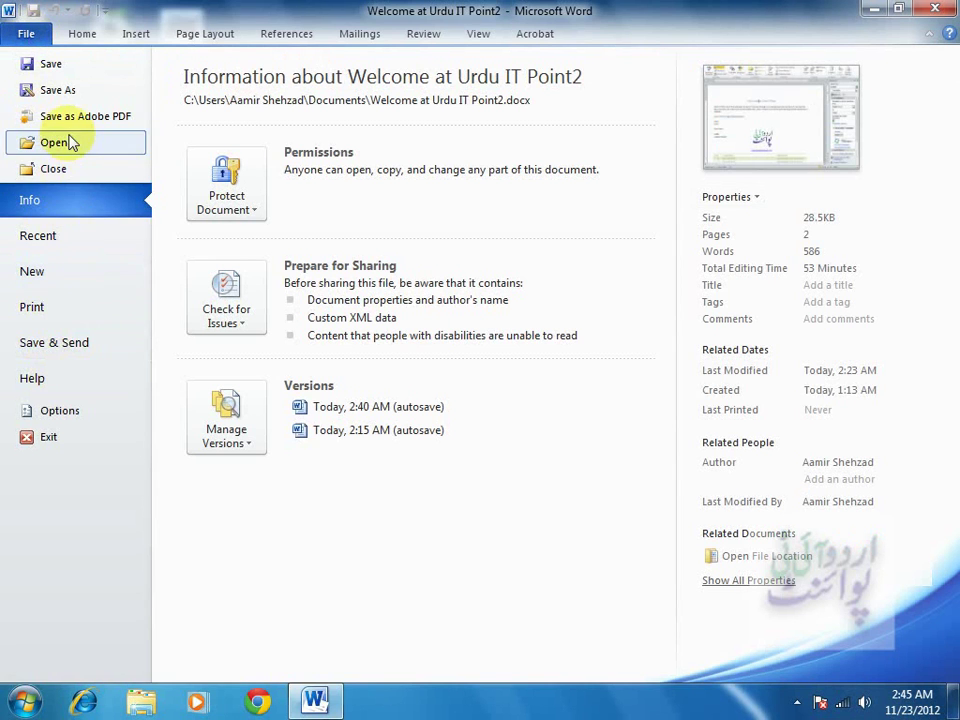
- Turn on 'Flag repeated words' in the Proofing page of Word Options
left_click(68, 416)
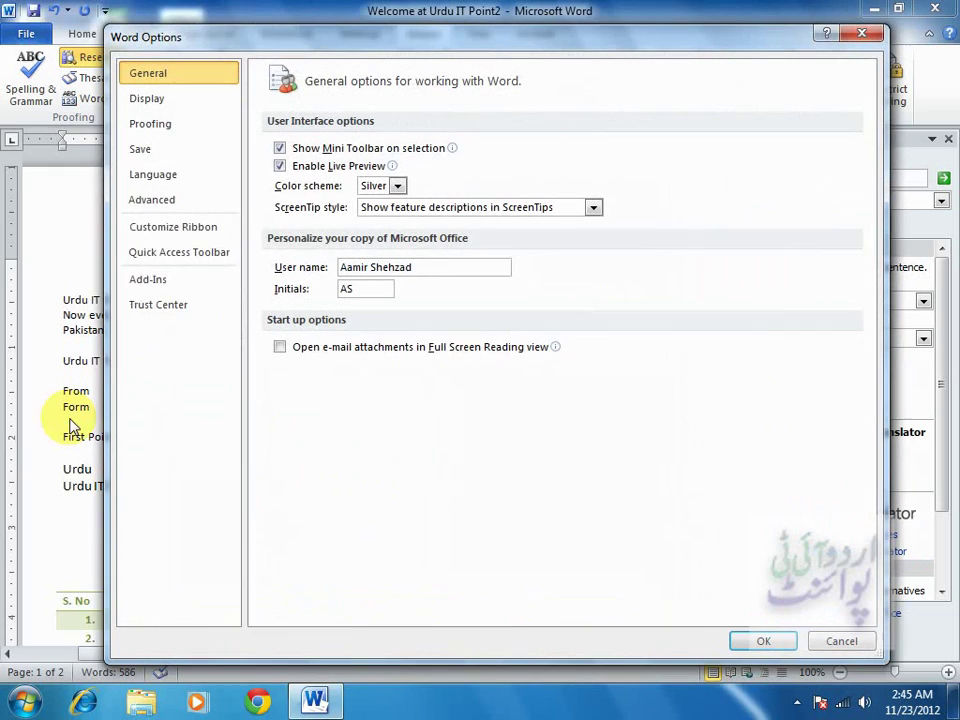
left_click(168, 126)
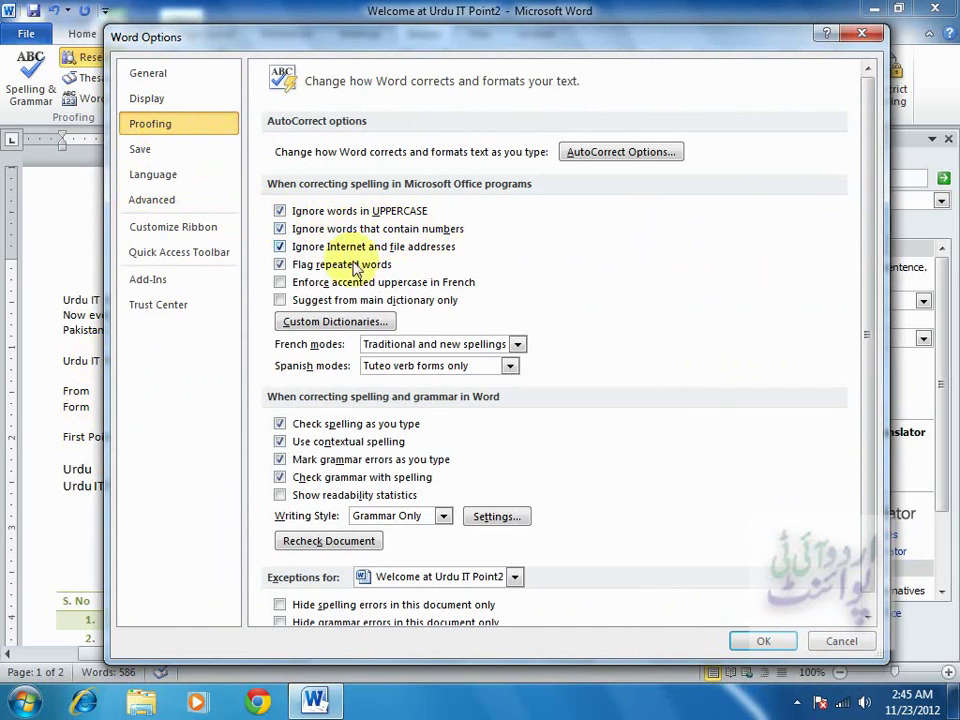
left_click(280, 264)
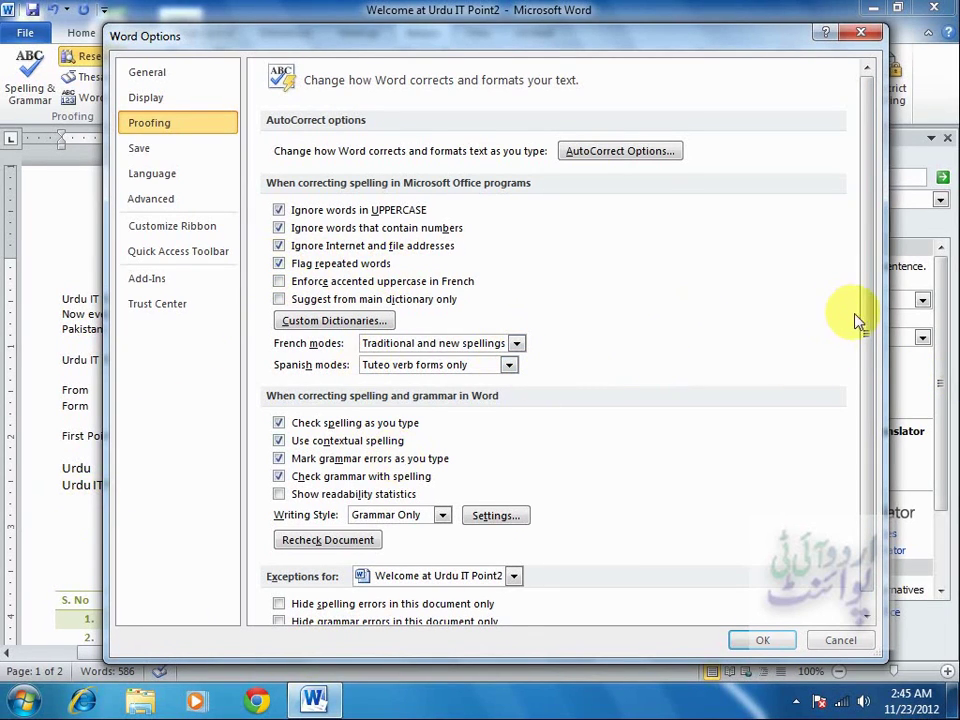
- Scroll down the Proofing settings to the 'Exceptions for' section
scroll(866, 330, "down", 1)
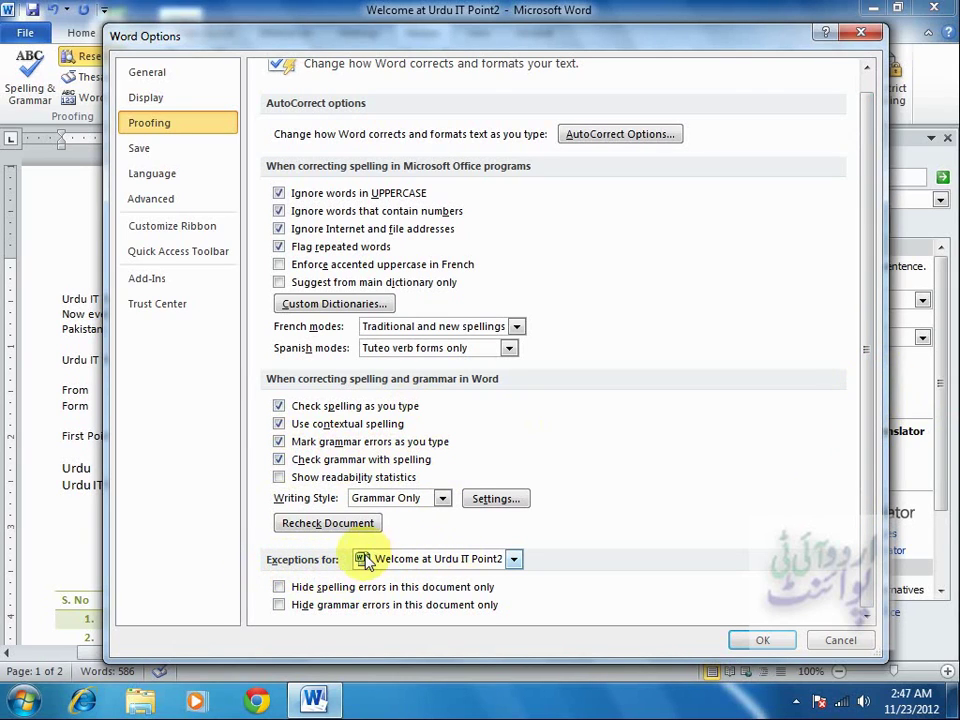
- Set the proofing 'Exceptions for' document to 'Welcome at Urdu IT Point2'
left_click(514, 560)
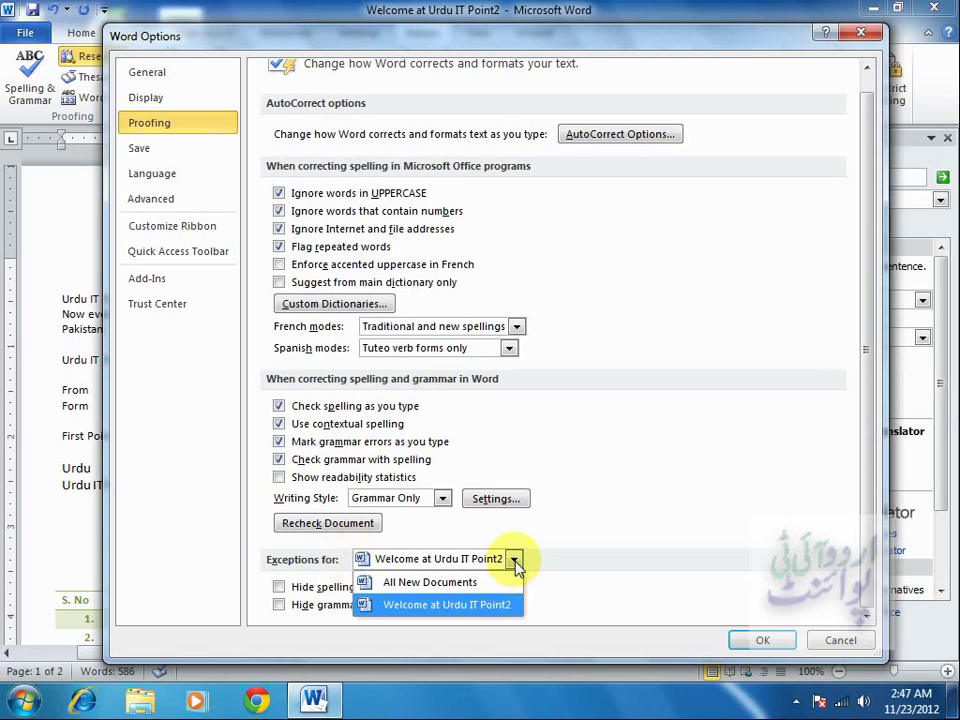
left_click(514, 561)
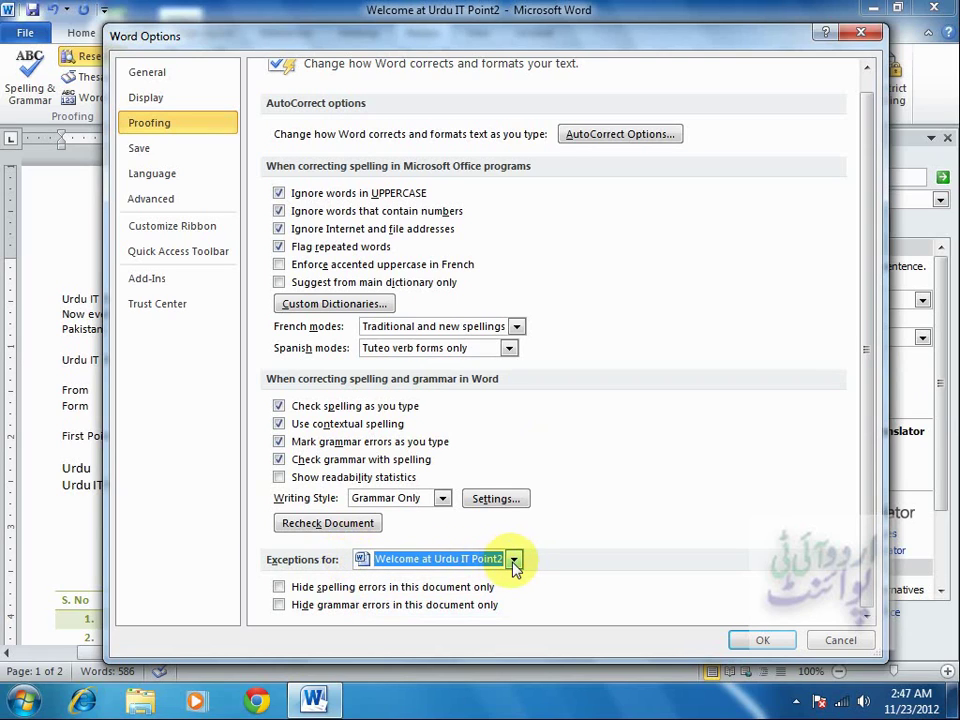
left_click(514, 561)
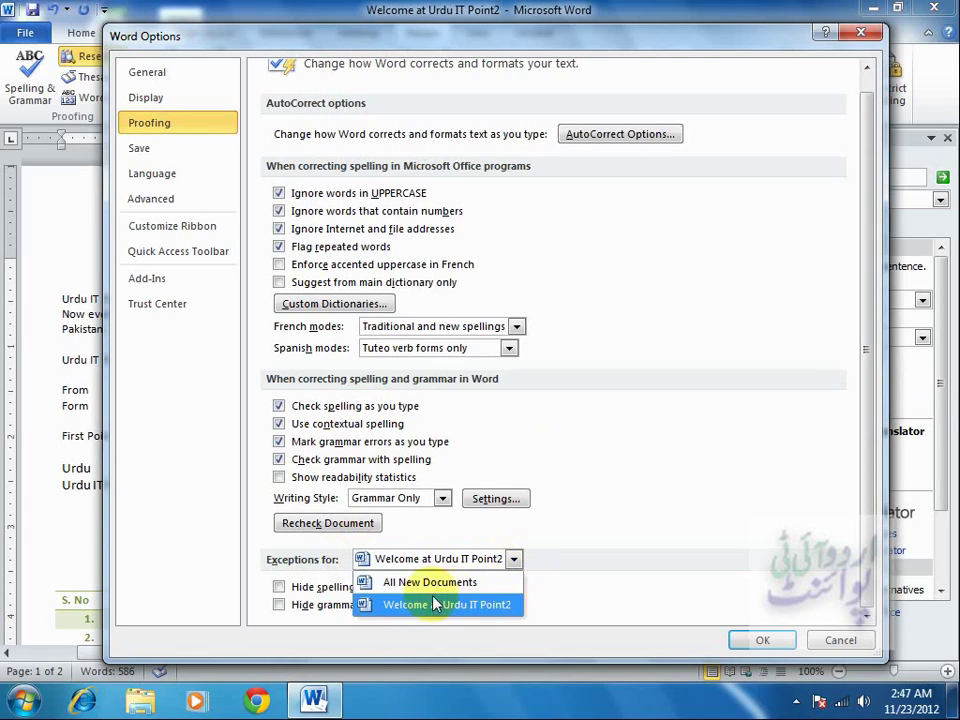
left_click(538, 605)
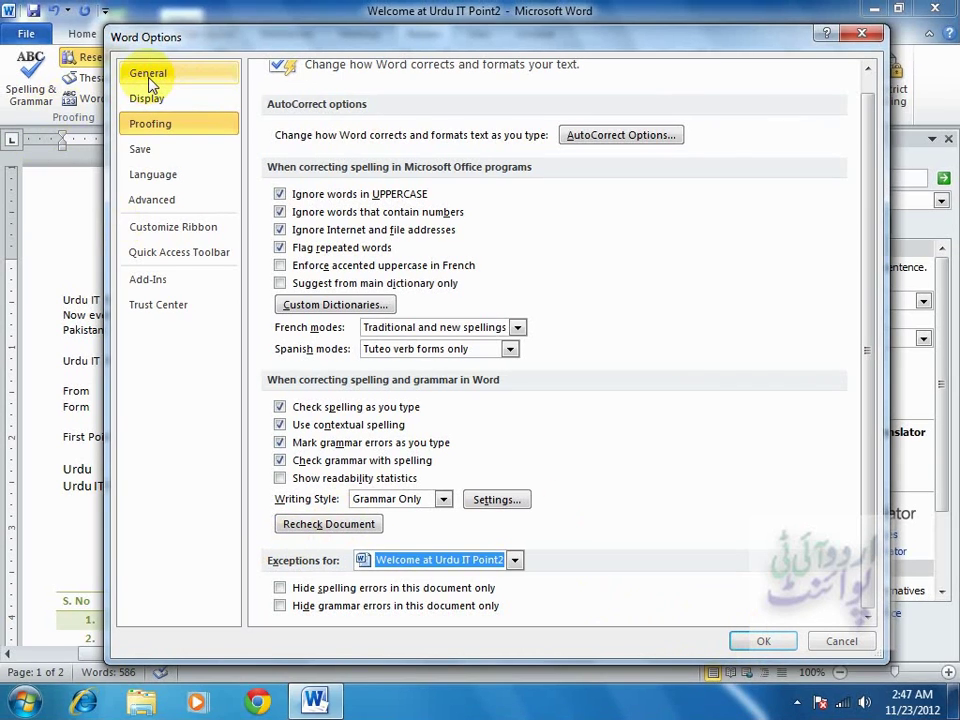
- Cancel Word Options from the General page and select the title 'WELCAME at Urdu IT Point'
left_click(150, 80)
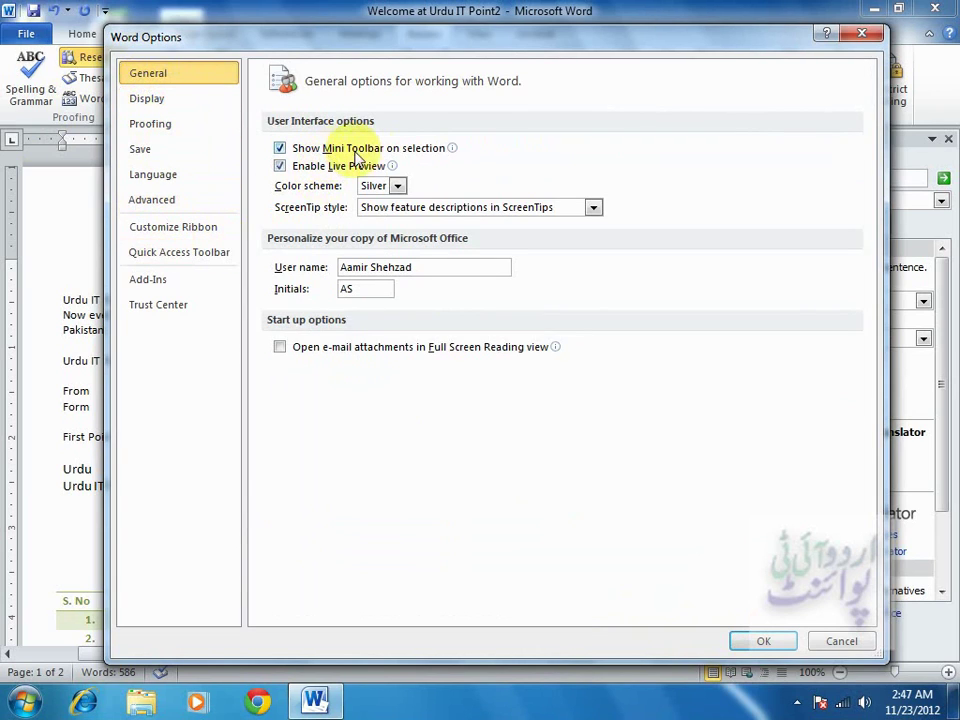
mouse_move(413, 158)
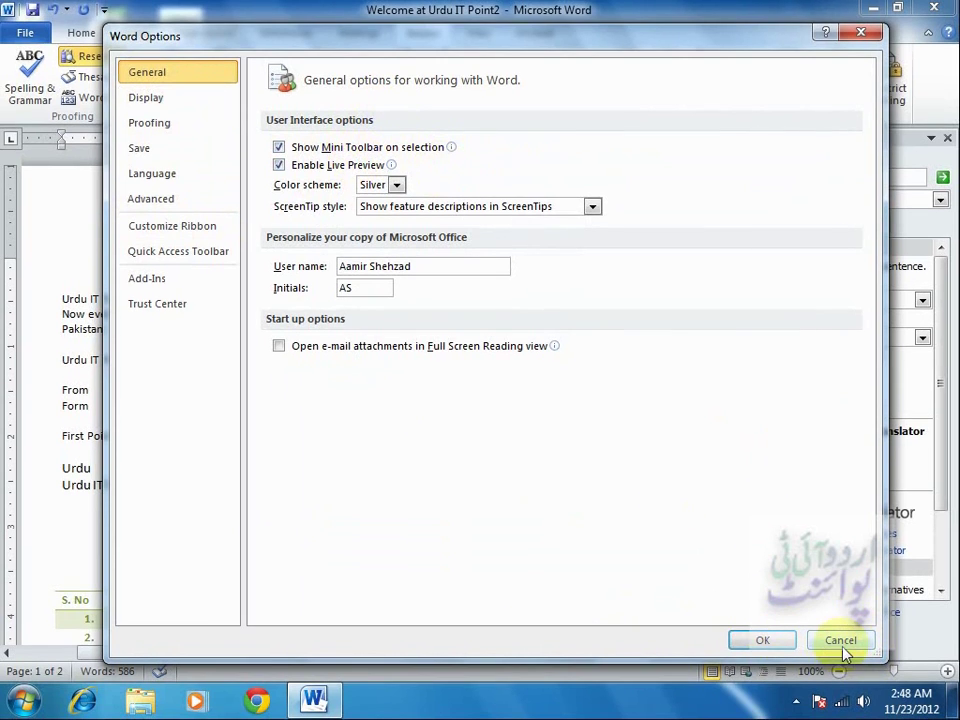
left_click(843, 645)
left_click_drag(268, 275, 371, 285)
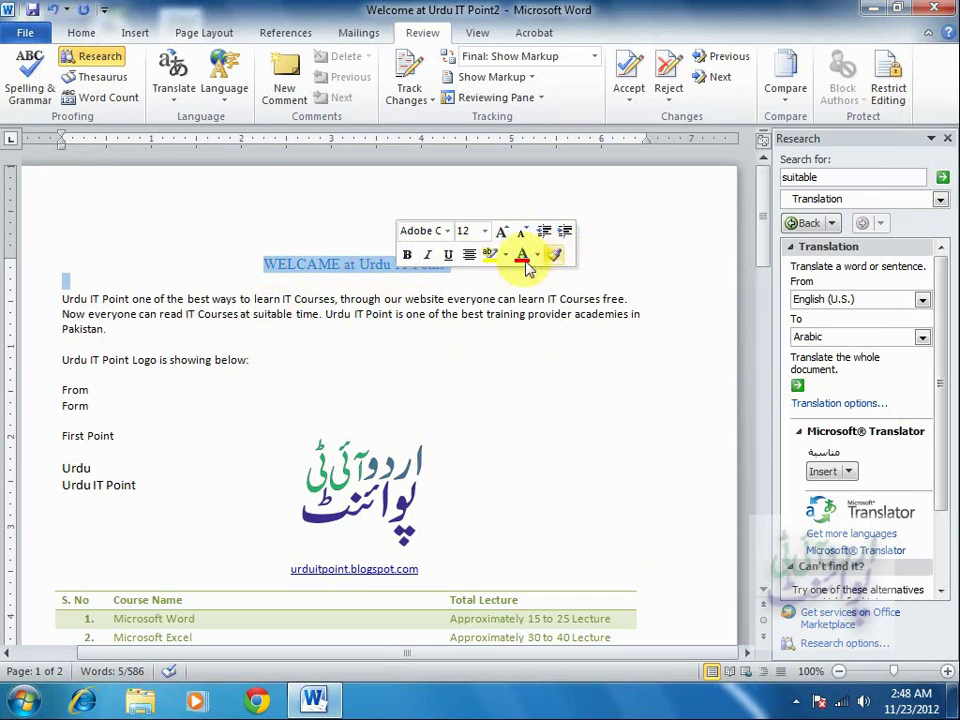
- Open Word Options from File, then cancel it without changes
left_click(27, 35)
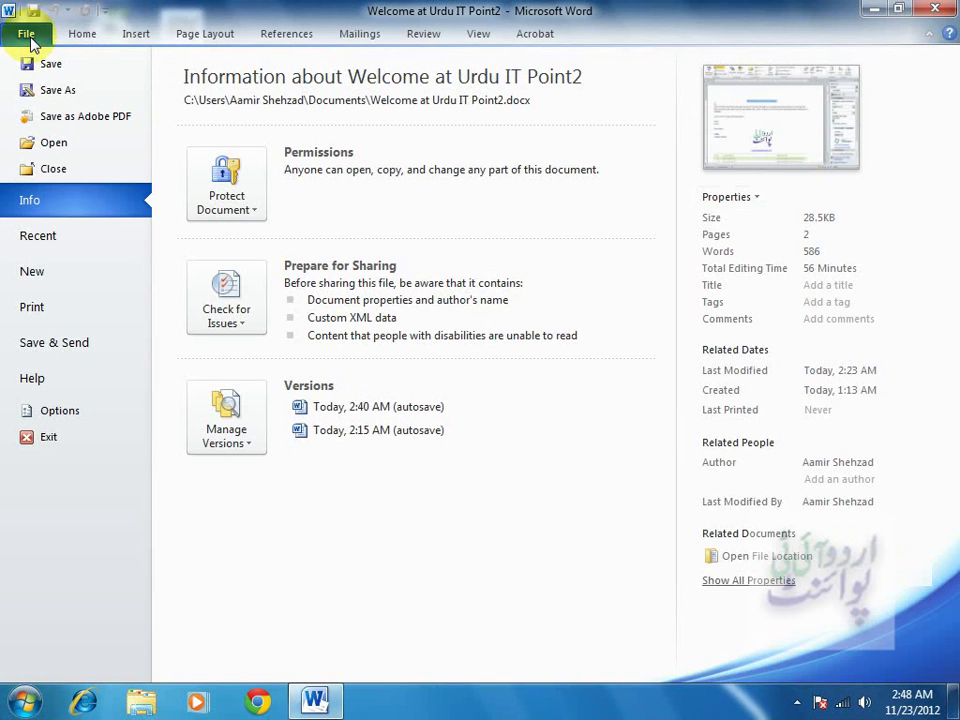
left_click(104, 412)
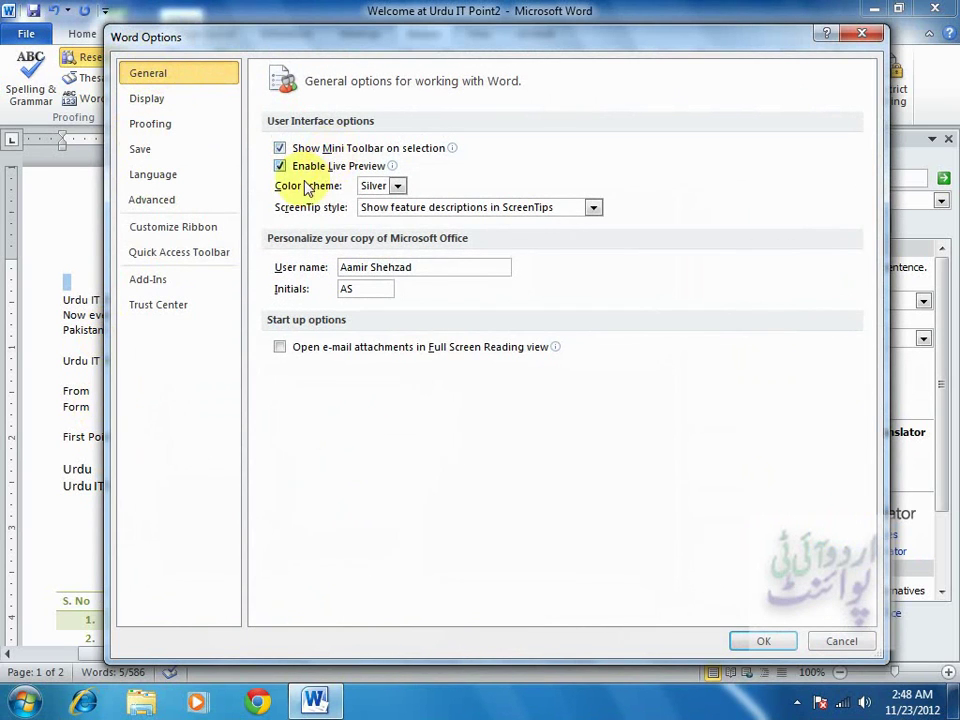
mouse_move(295, 172)
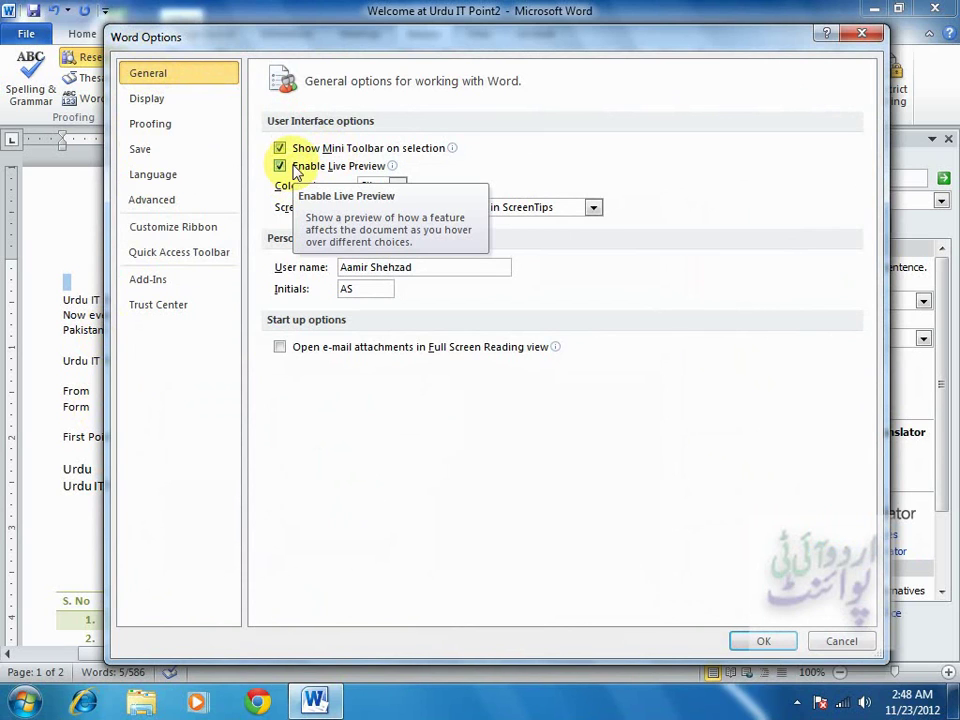
left_click(823, 638)
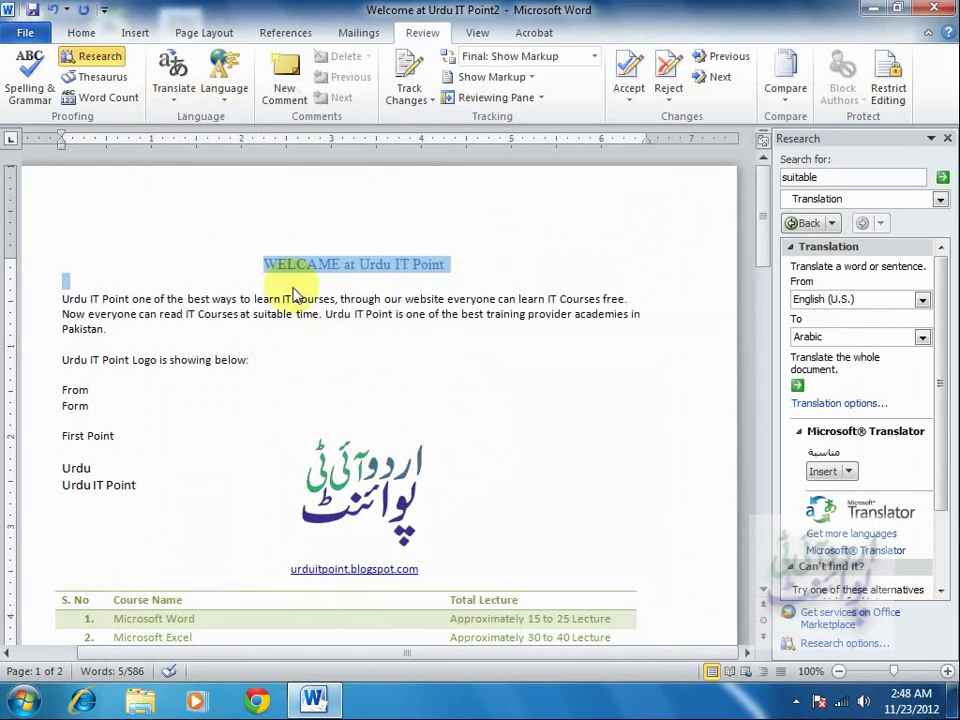
- Check the title's font size list on the Home tab, then return to File Info
left_click(81, 32)
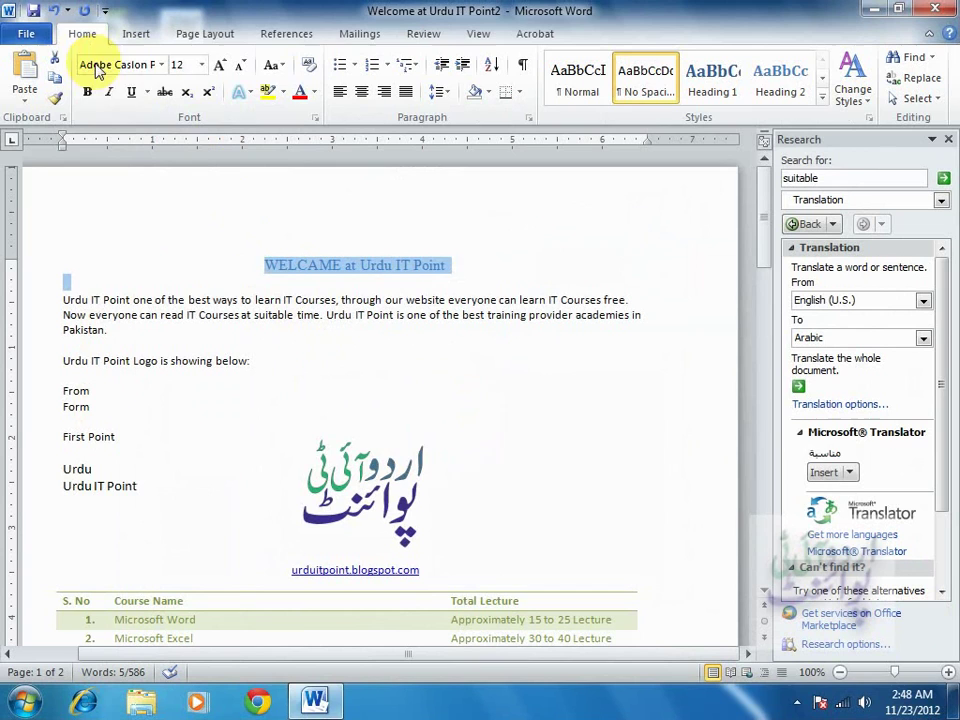
left_click(201, 64)
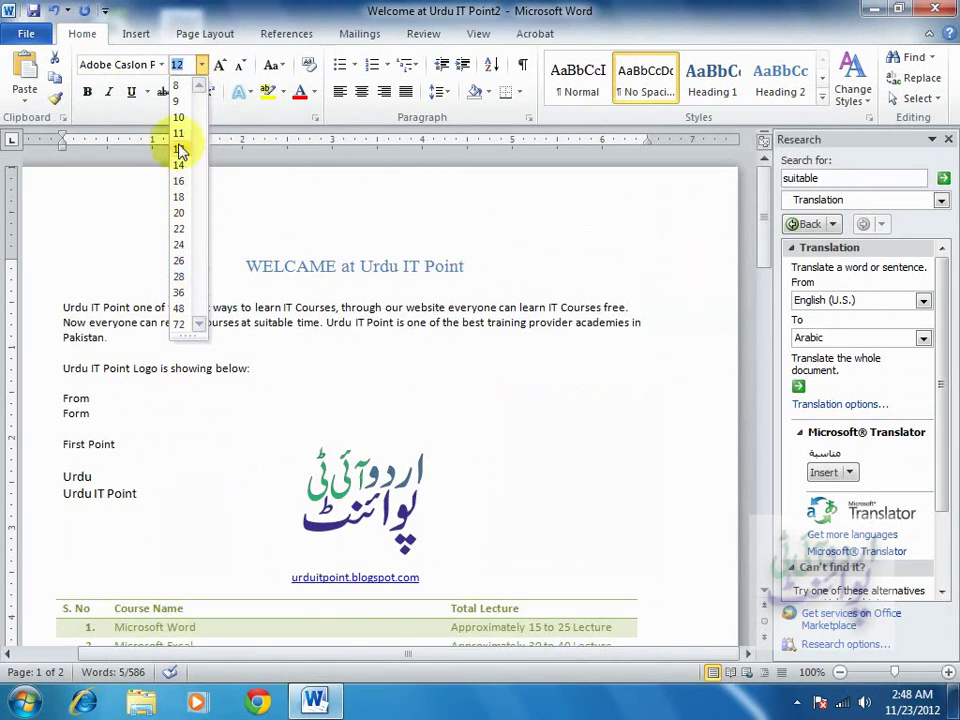
left_click(26, 33)
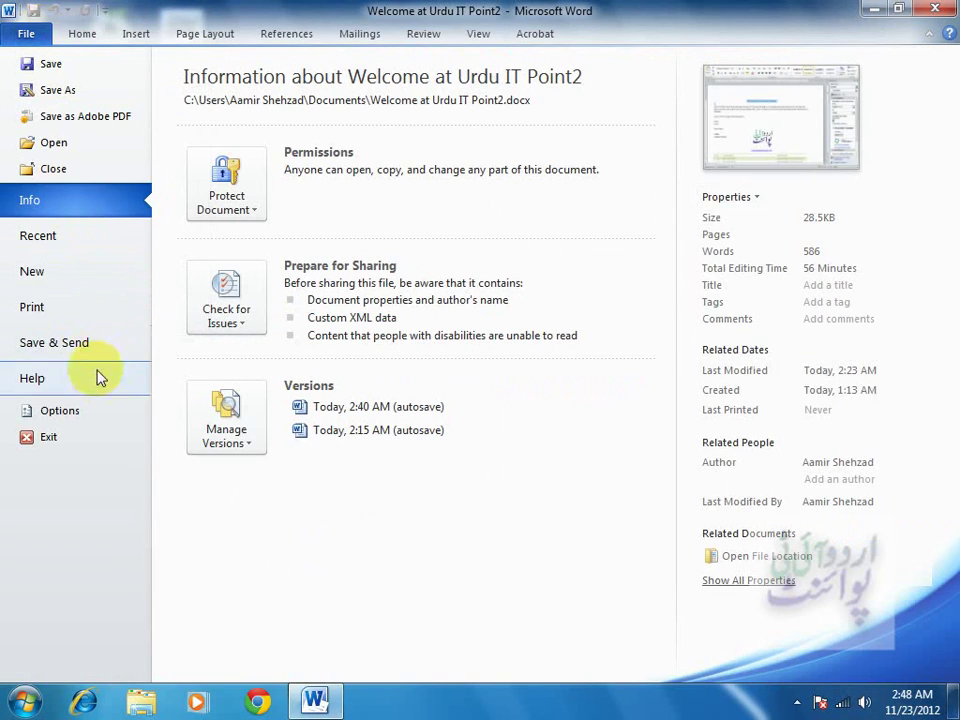
- Review the General page of Word Options, then switch to the Advanced settings
left_click(45, 410)
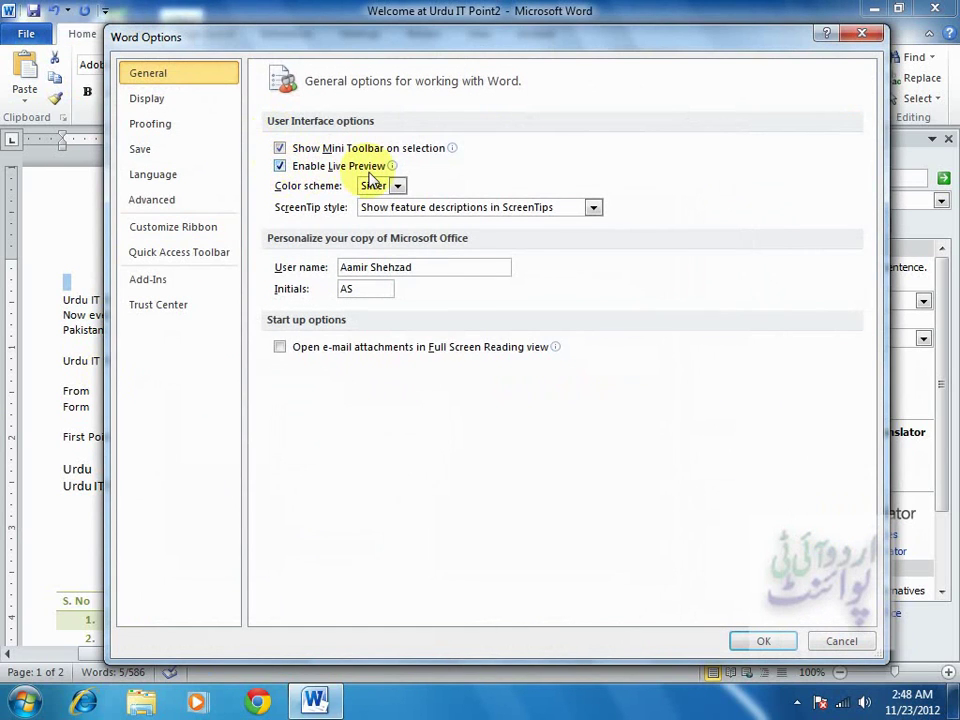
mouse_move(371, 176)
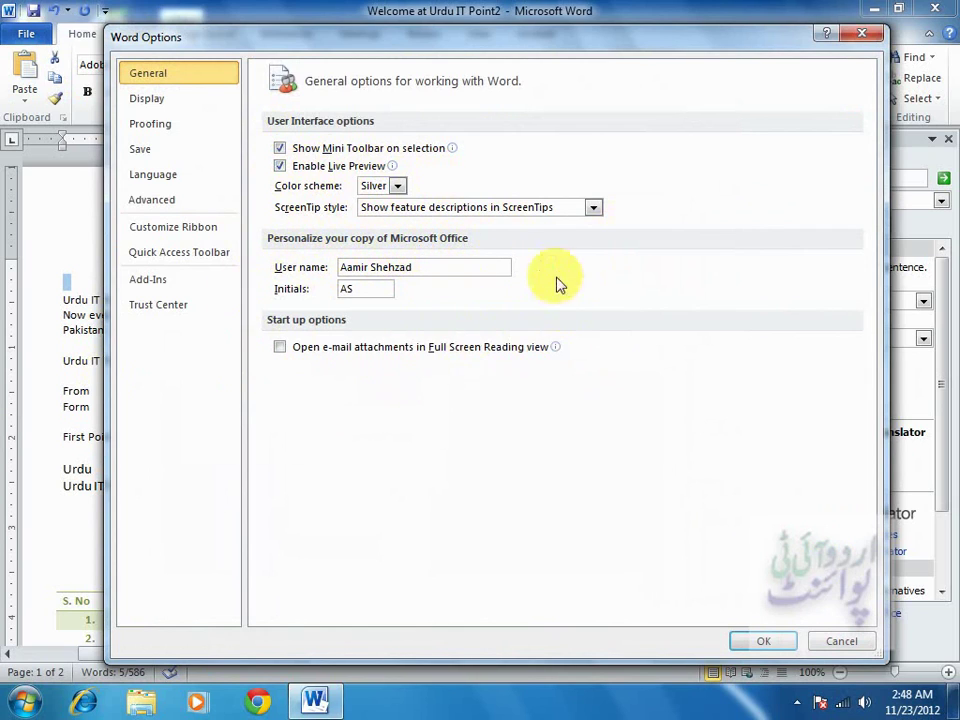
mouse_move(481, 356)
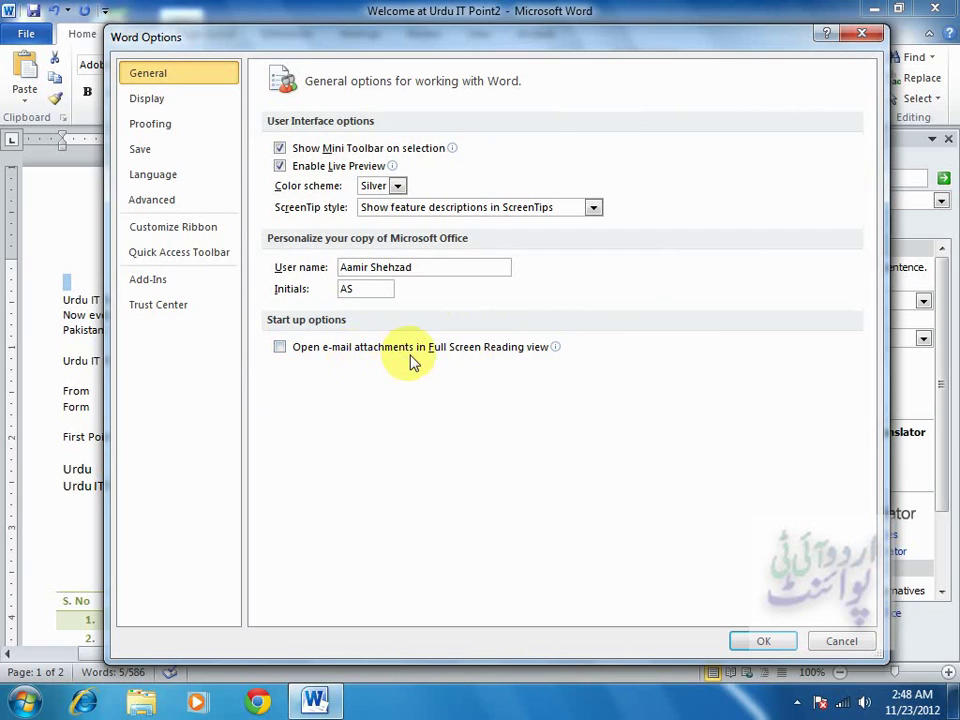
mouse_move(521, 357)
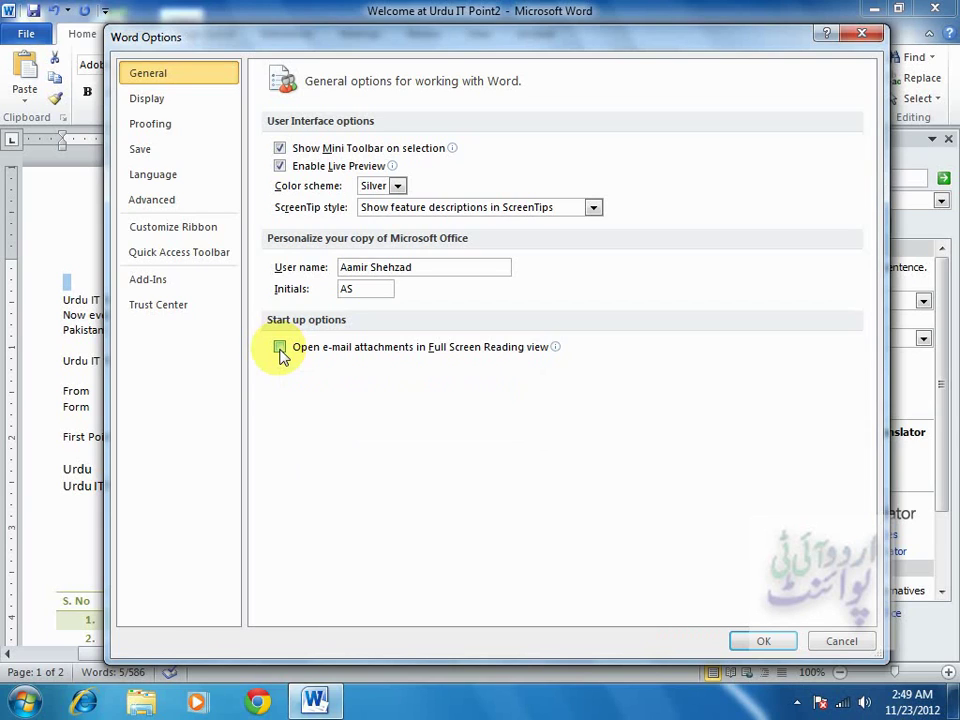
left_click(168, 205)
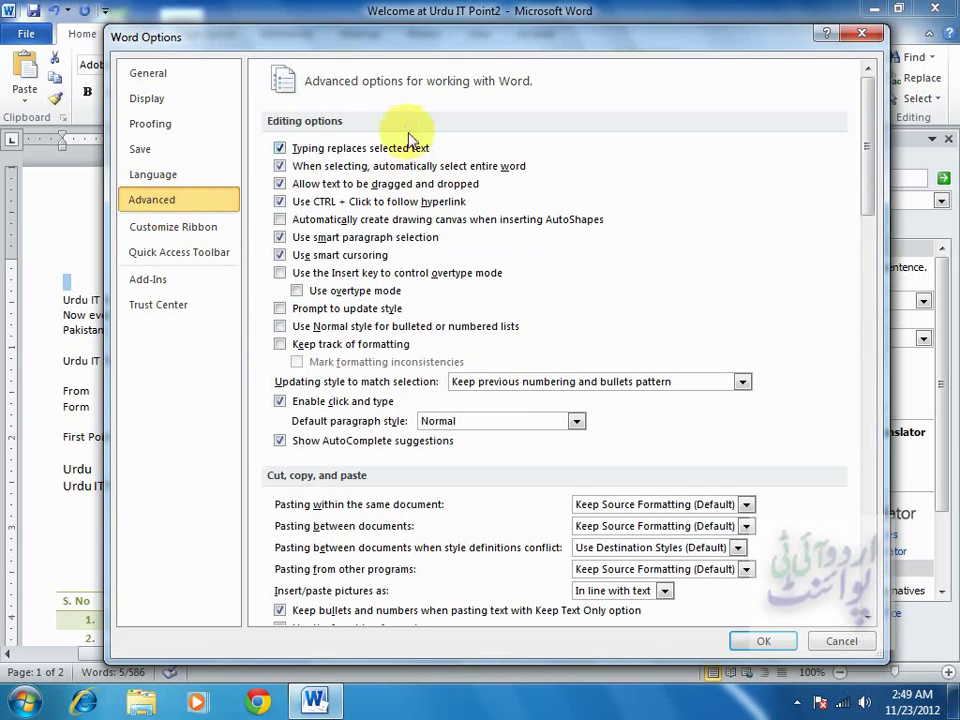
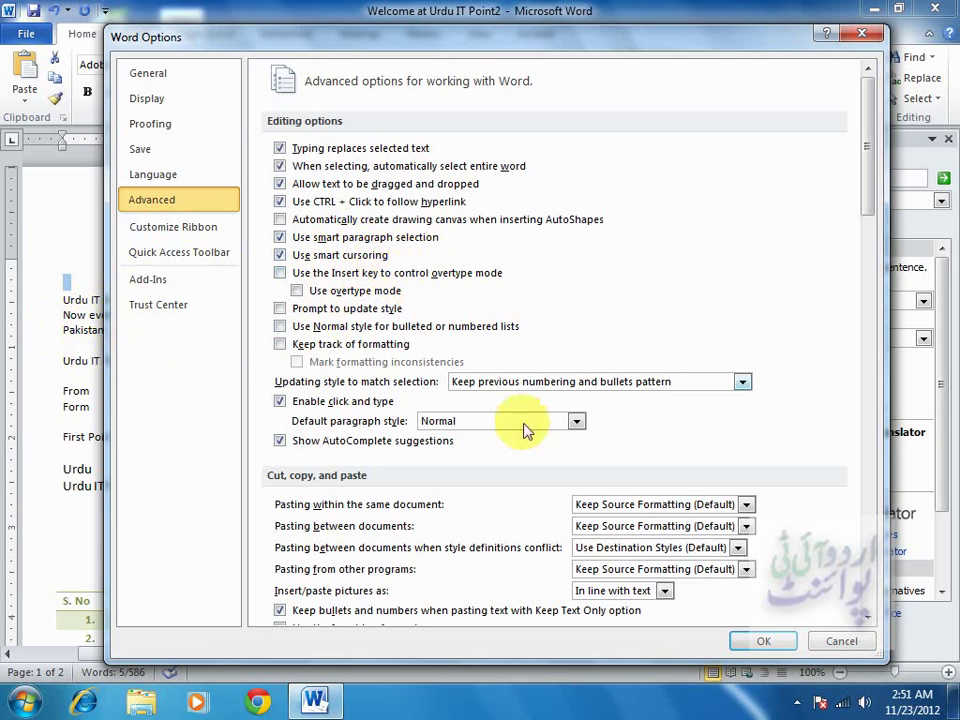
- In Advanced options, set pasting between documents and from other programs to Merge Formatting, keeping Use Destination Styles
left_click_drag(870, 180, 870, 248)
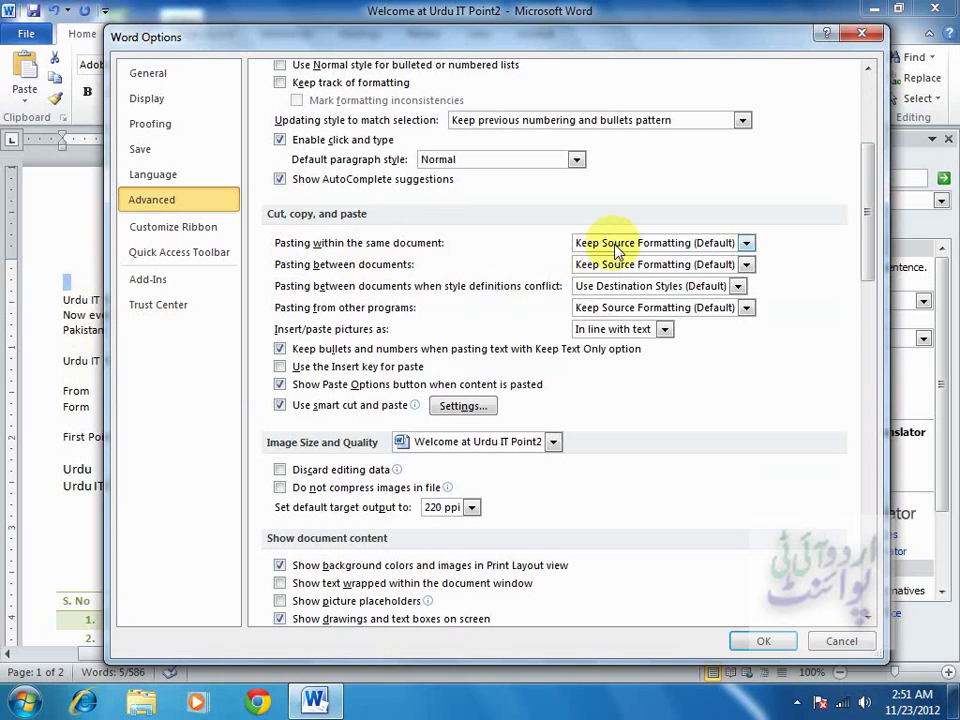
left_click(707, 244)
left_click(708, 248)
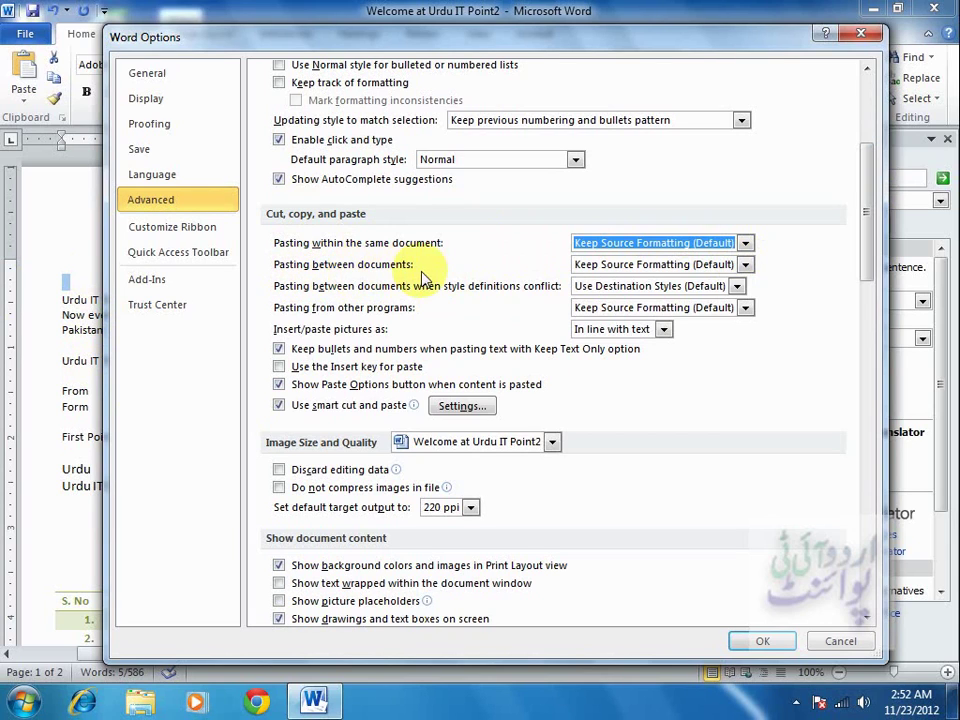
left_click(664, 266)
left_click(620, 298)
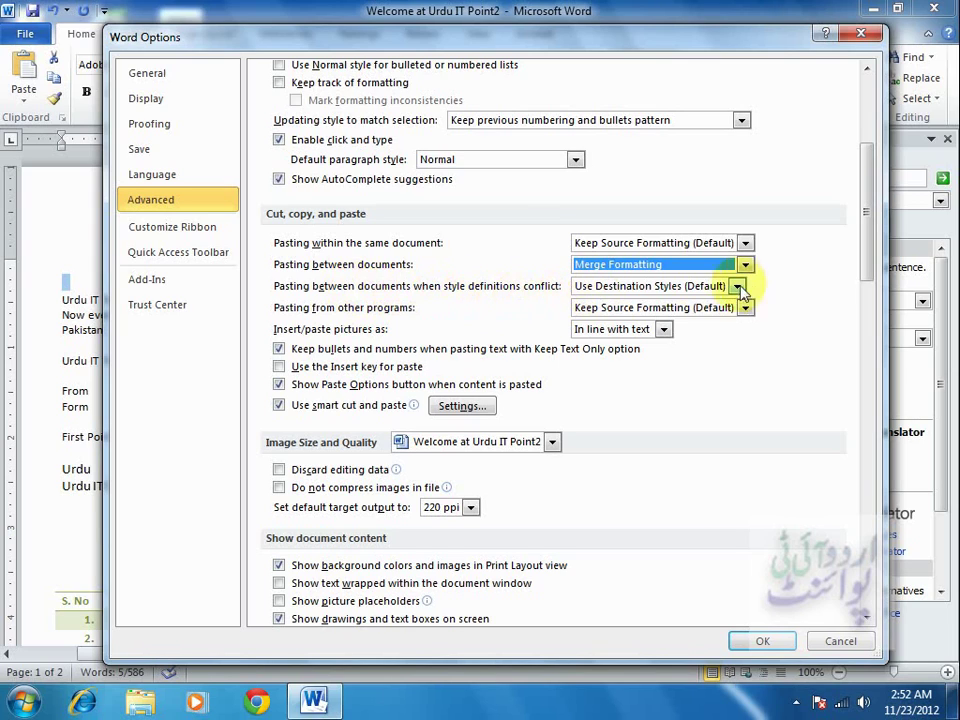
left_click(737, 289)
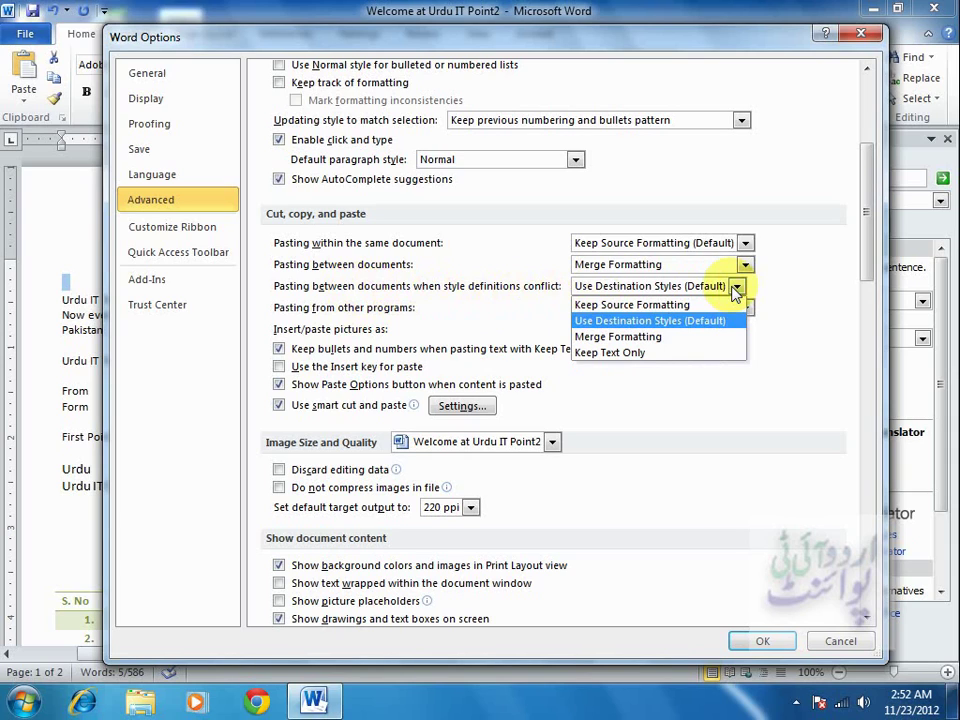
left_click(737, 290)
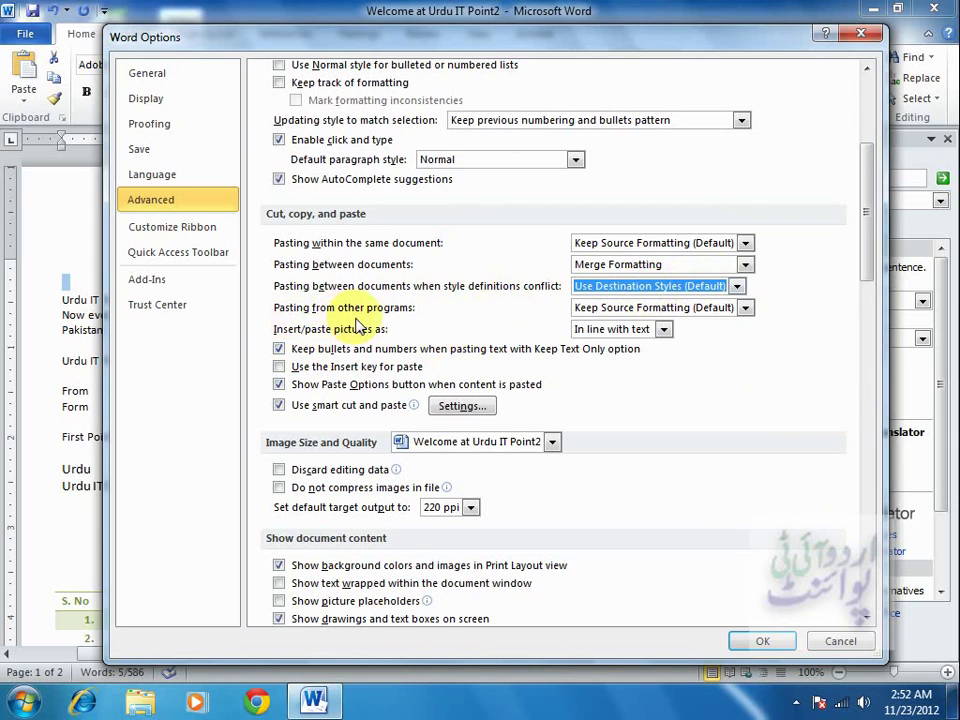
left_click(690, 309)
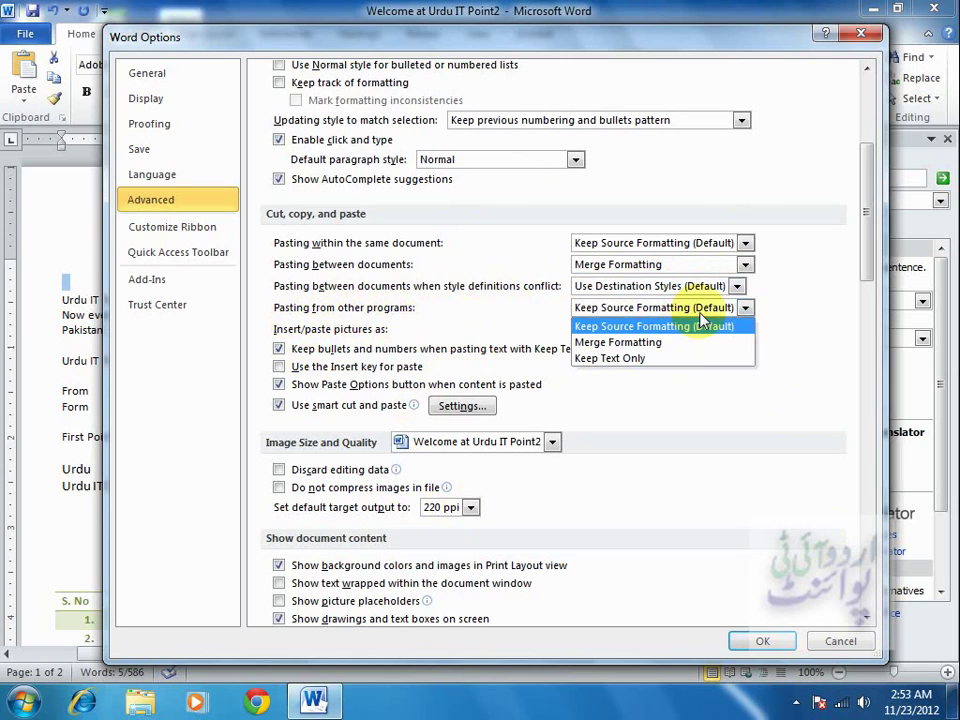
left_click(690, 344)
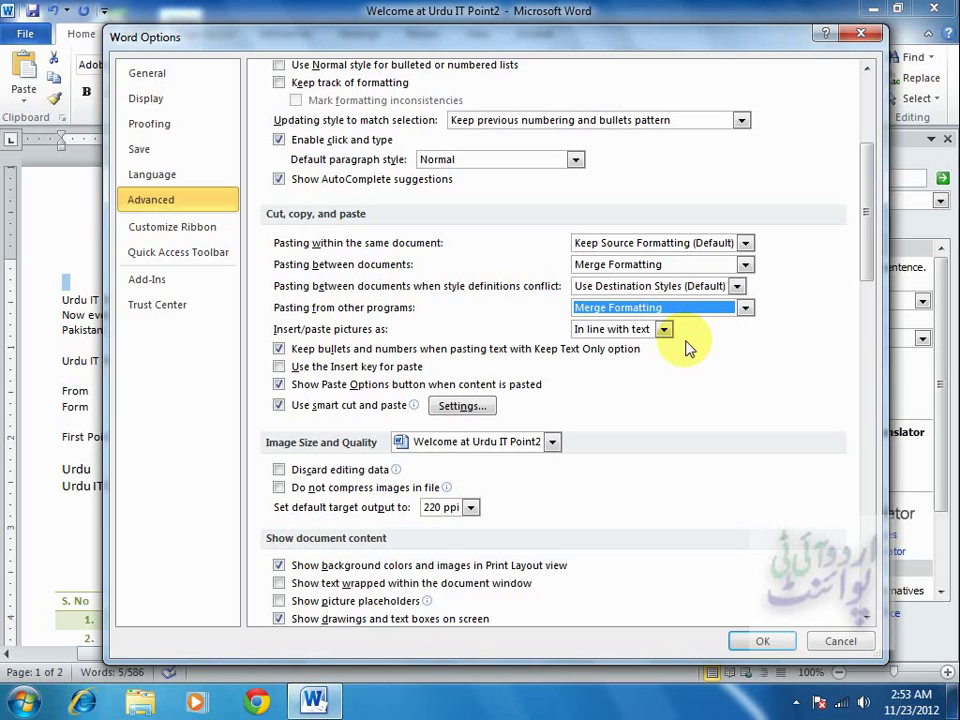
left_click_drag(866, 238, 860, 275)
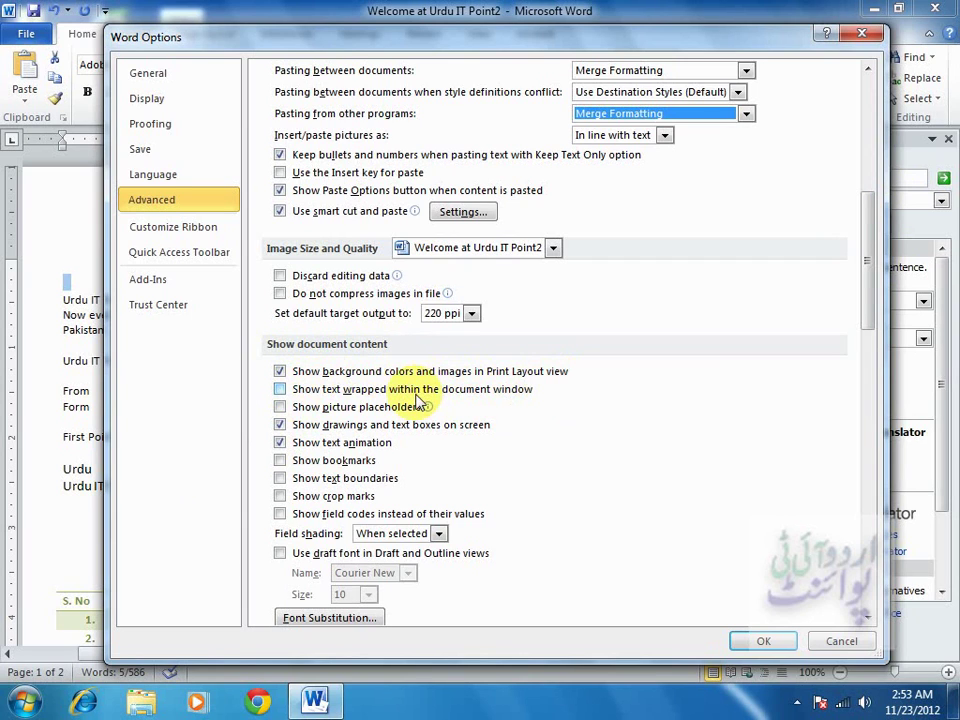
mouse_move(292, 415)
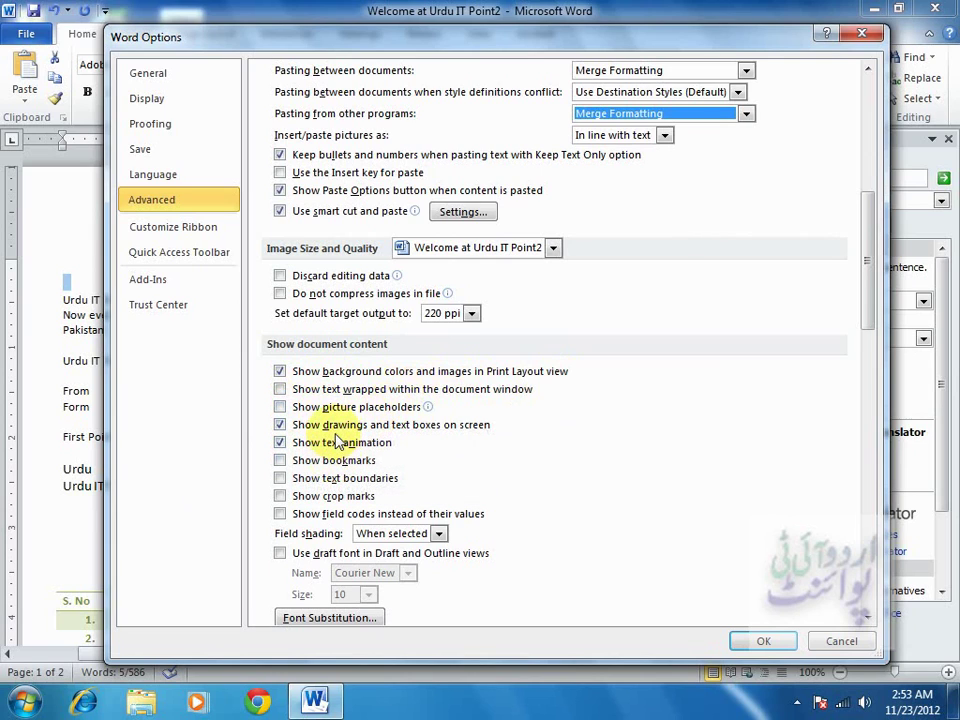
mouse_move(420, 419)
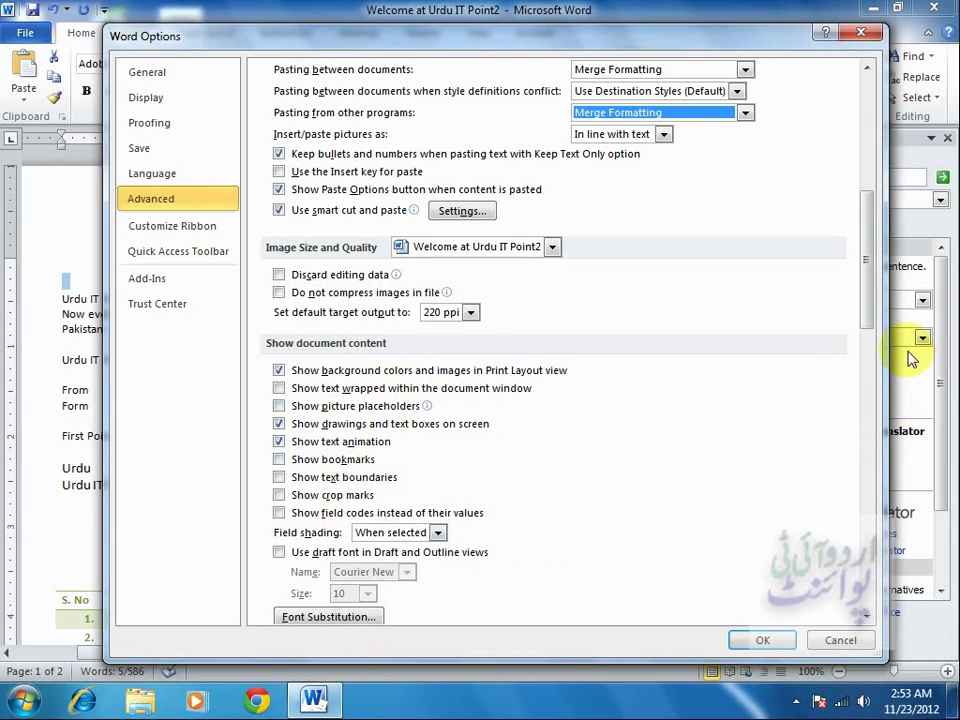
left_click_drag(868, 296, 868, 420)
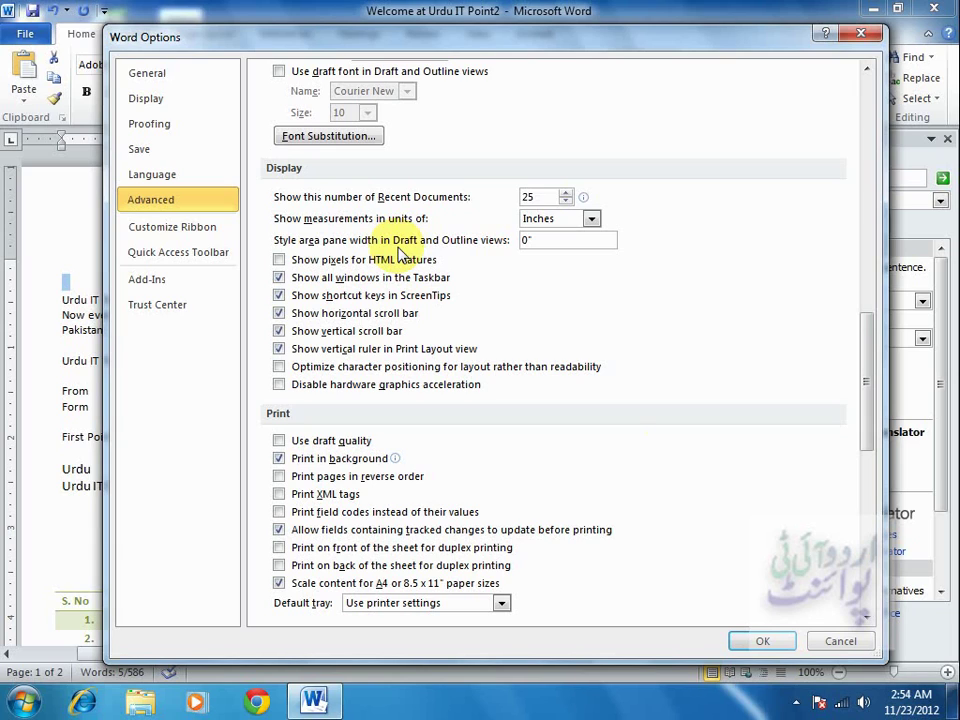
- Cancel the paste changes and reopen Word Options on Advanced, back at Keep Source Formatting
left_click(839, 641)
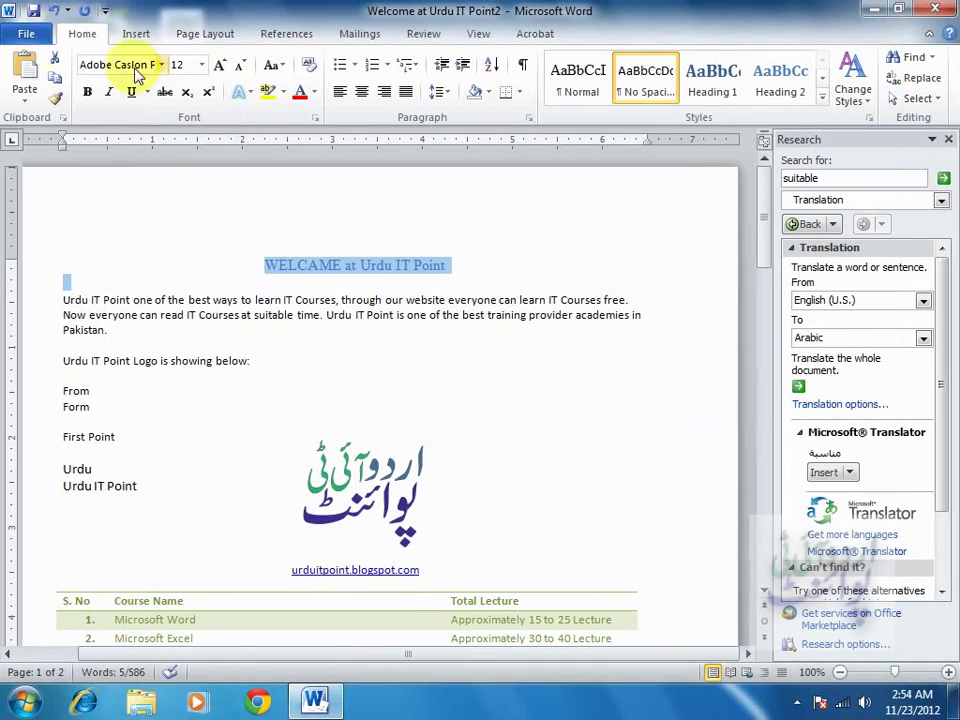
left_click(26, 34)
left_click(38, 240)
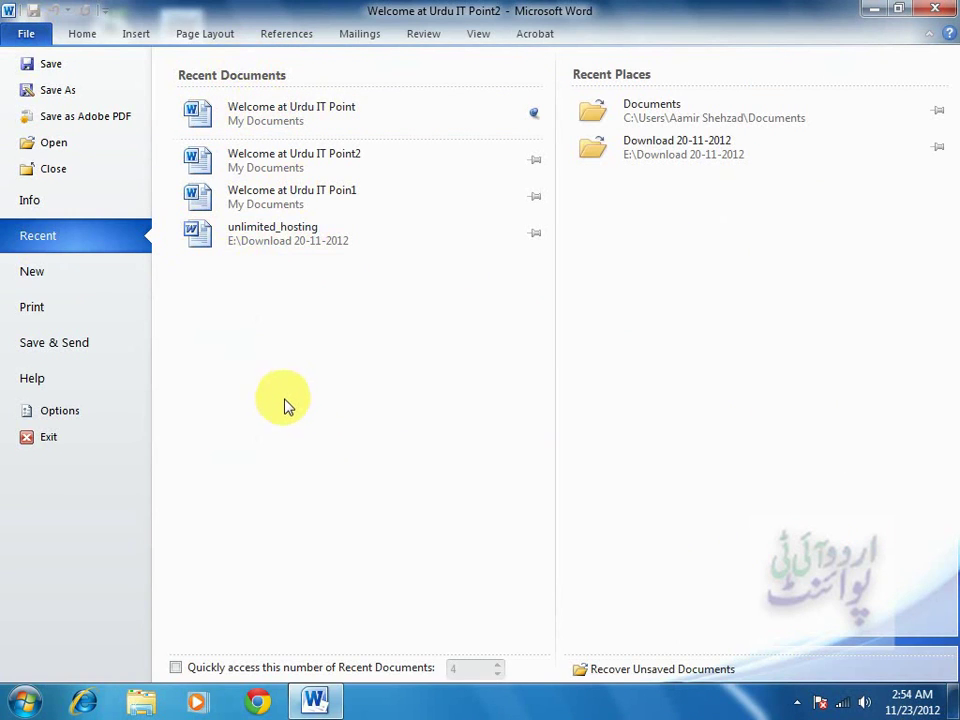
left_click(289, 117)
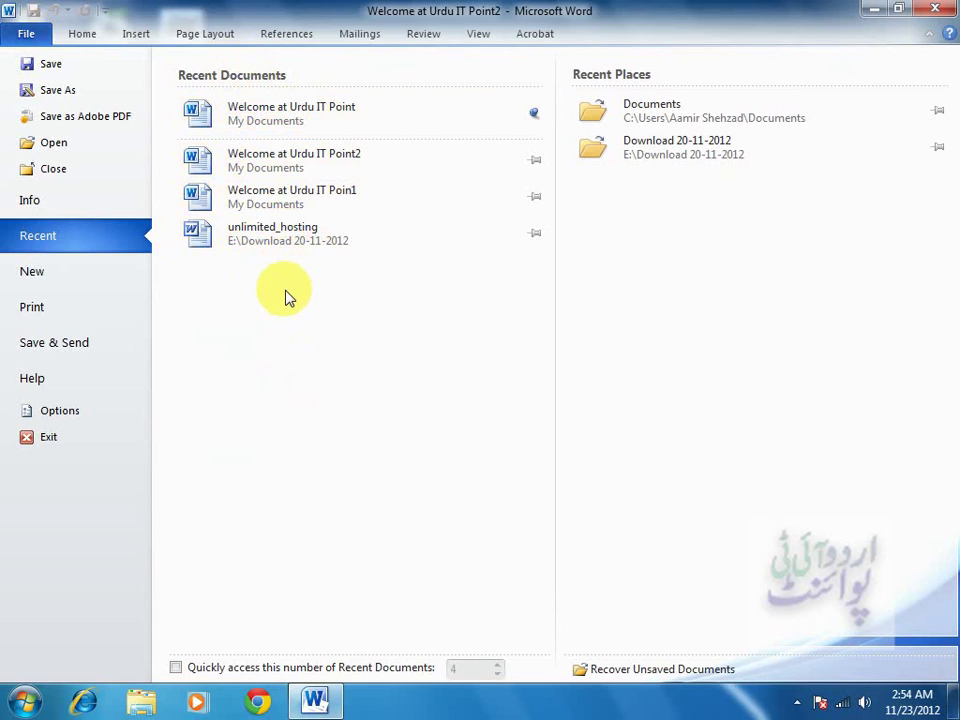
left_click(58, 421)
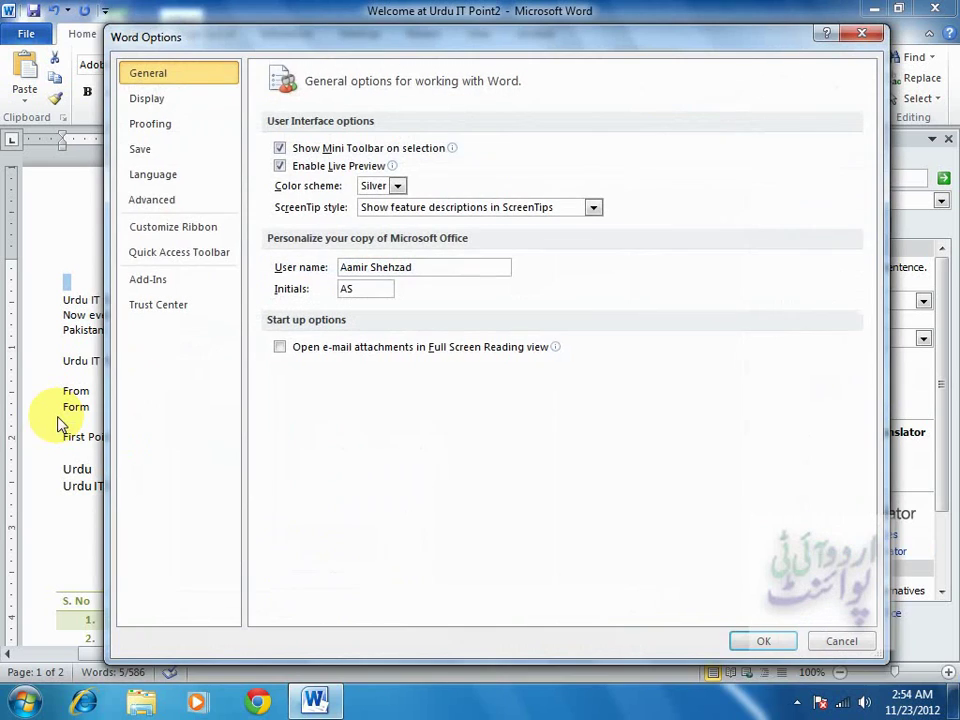
left_click(165, 106)
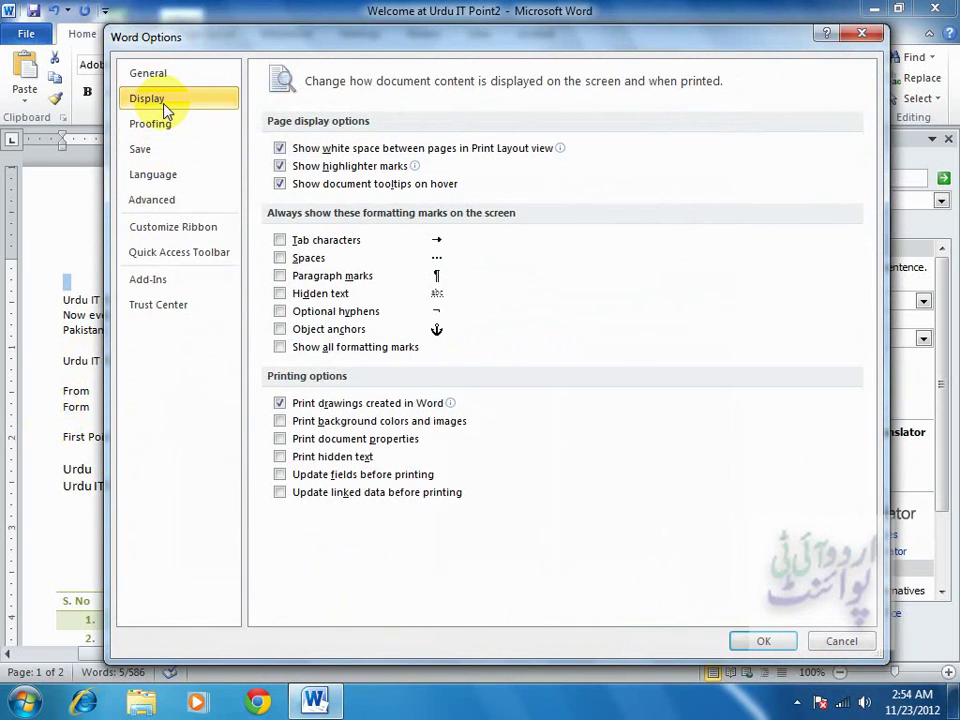
left_click(158, 202)
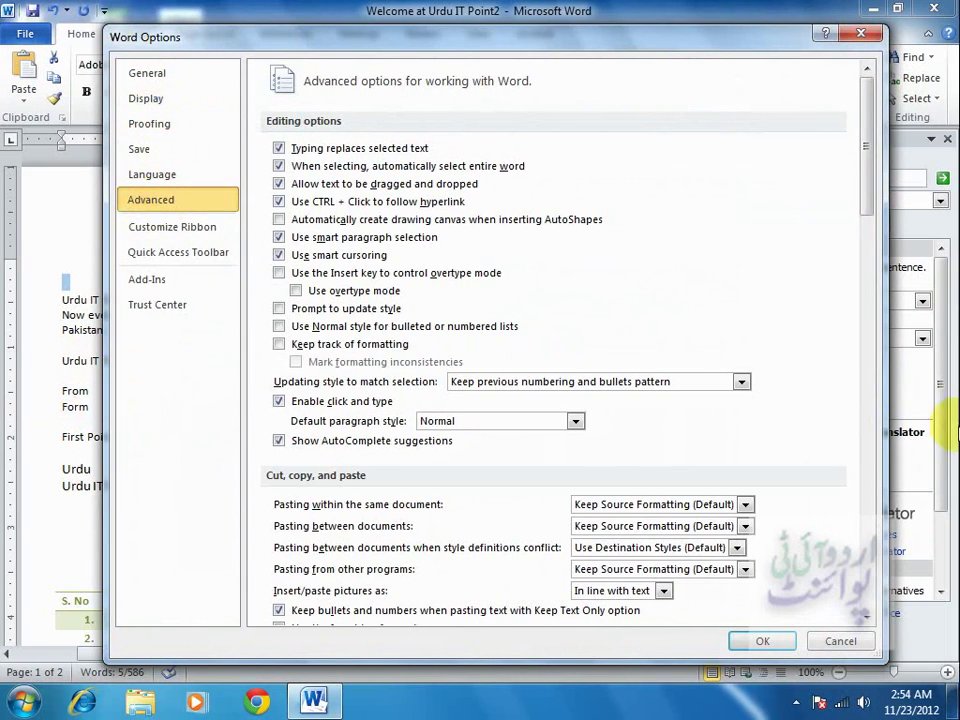
left_click_drag(864, 146, 877, 375)
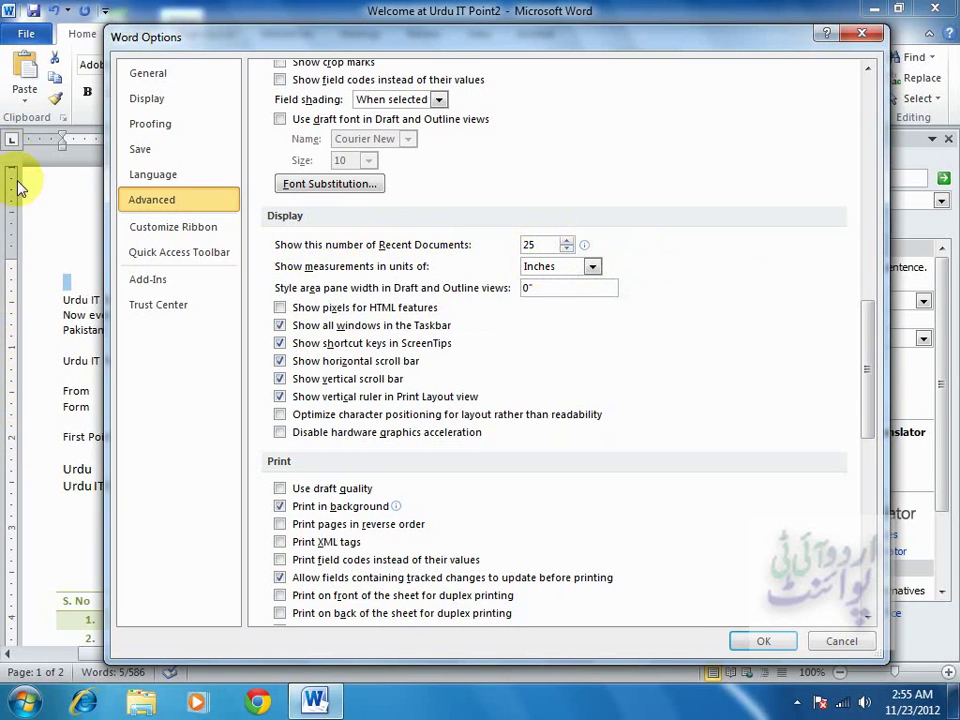
left_click(593, 266)
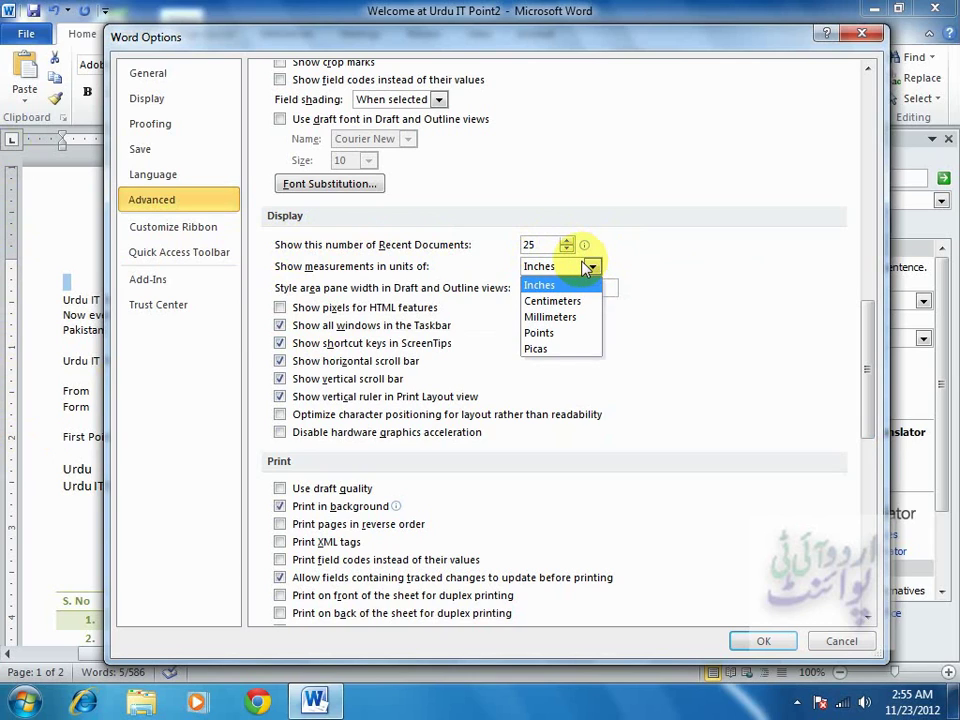
left_click(672, 283)
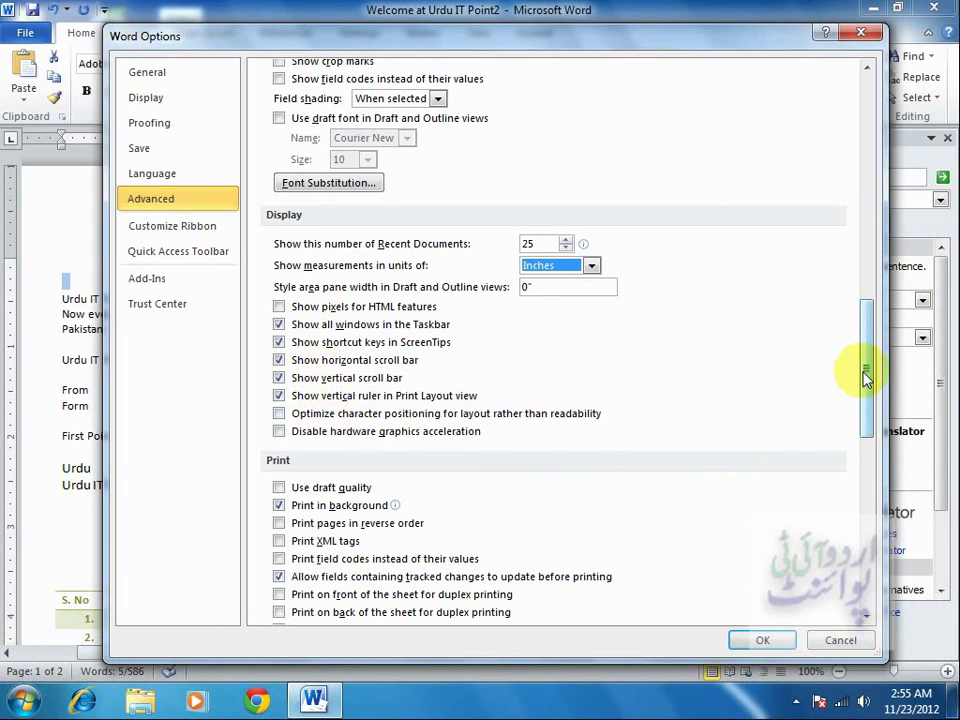
left_click_drag(866, 378, 869, 476)
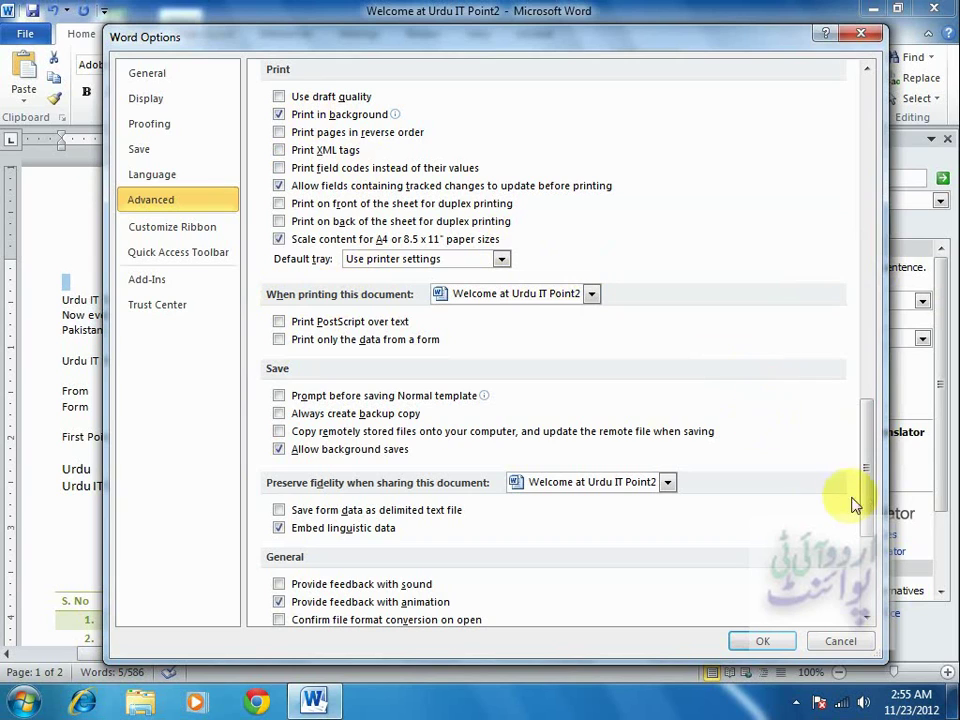
left_click_drag(868, 493, 870, 578)
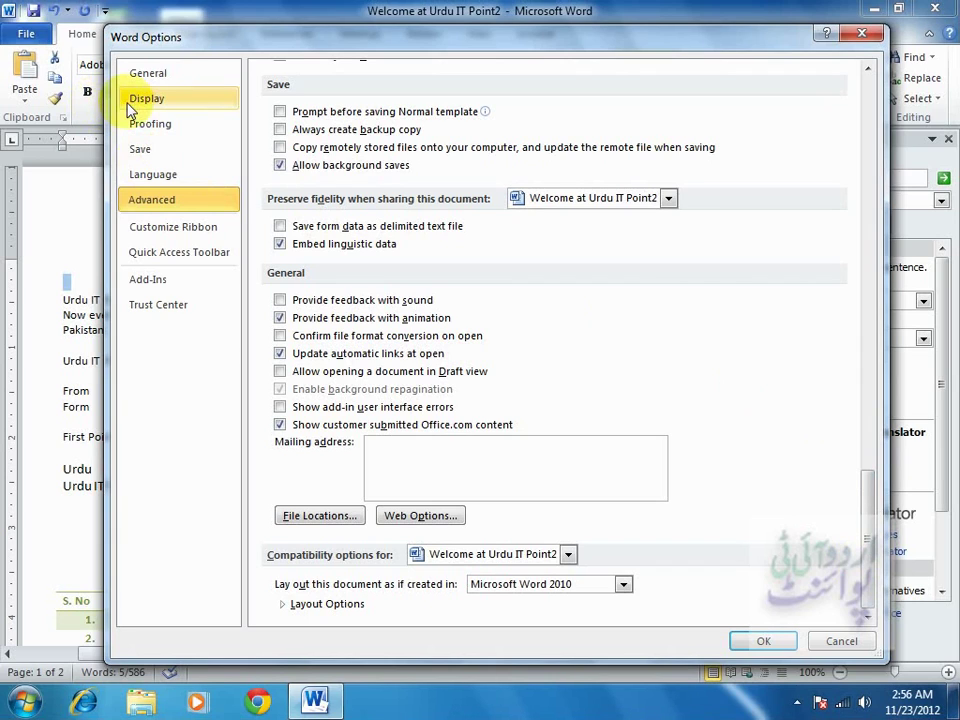
- Turn on Paragraph marks in the Display options and apply with OK
left_click(146, 99)
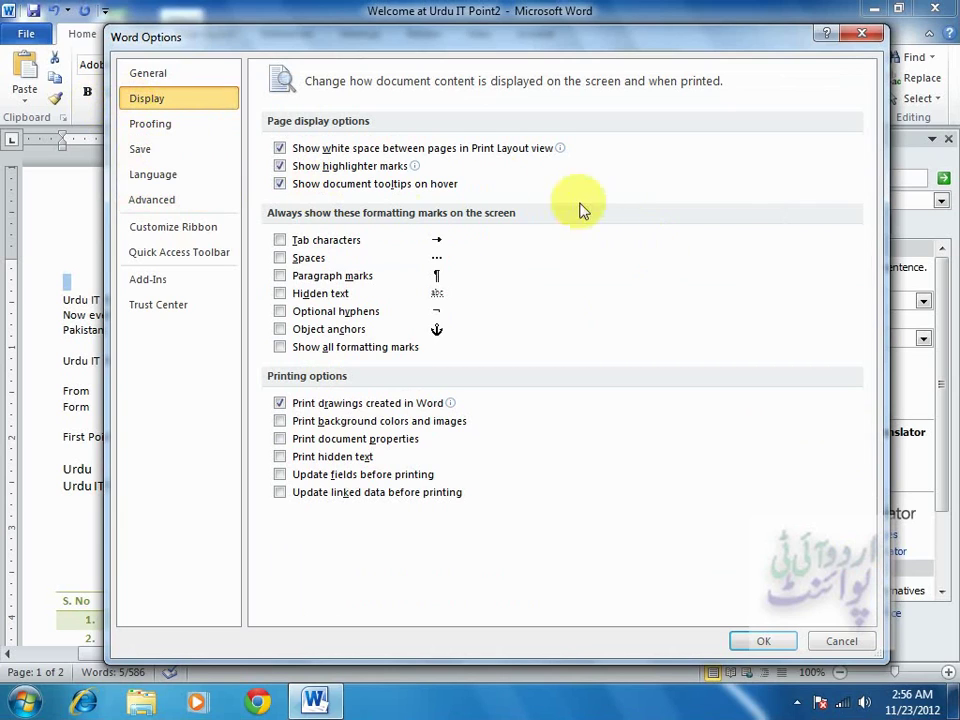
mouse_move(467, 160)
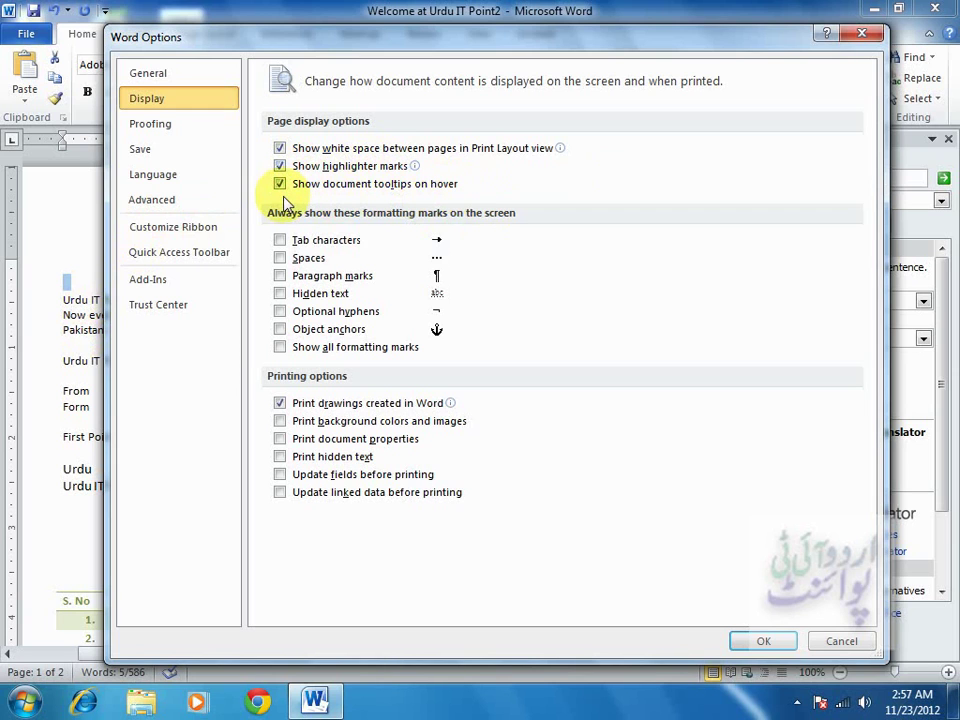
left_click_drag(344, 38, 436, 112)
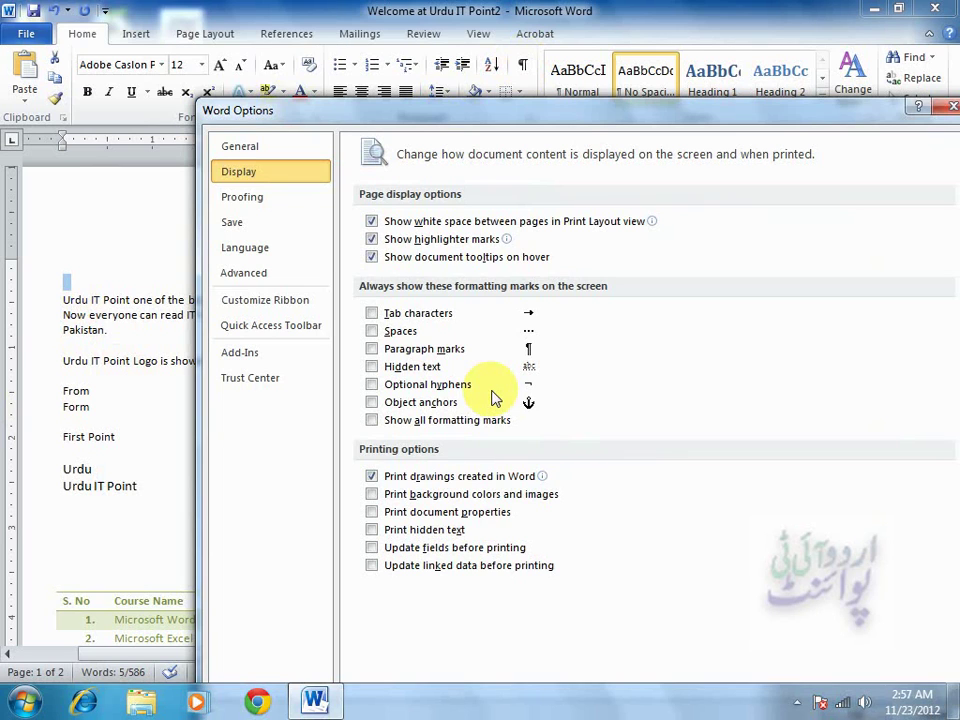
left_click_drag(540, 110, 473, 73)
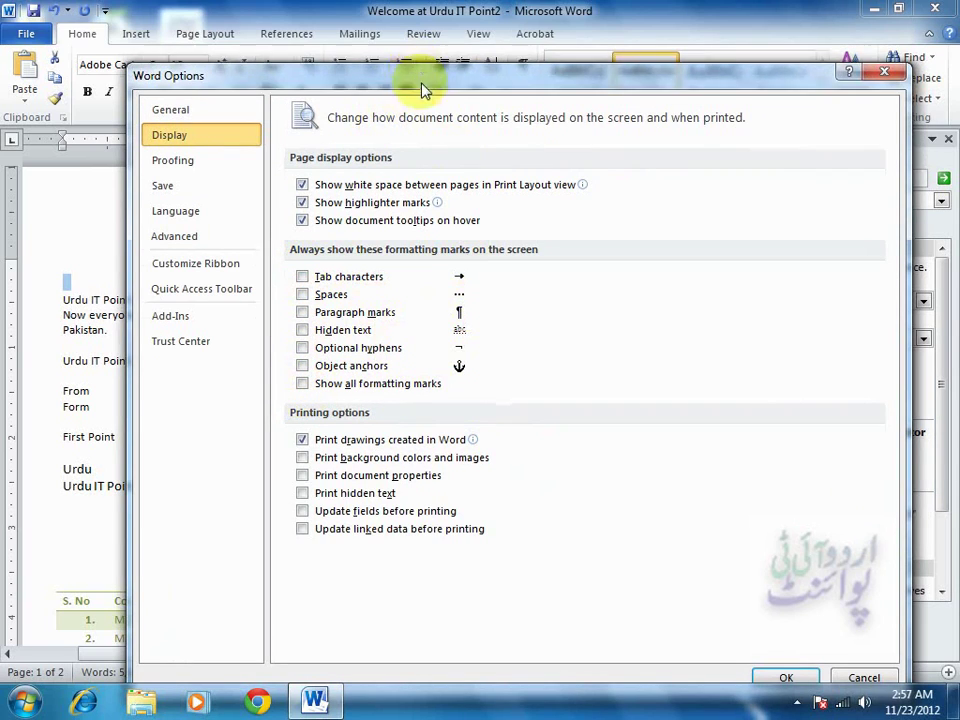
left_click_drag(421, 81, 430, 105)
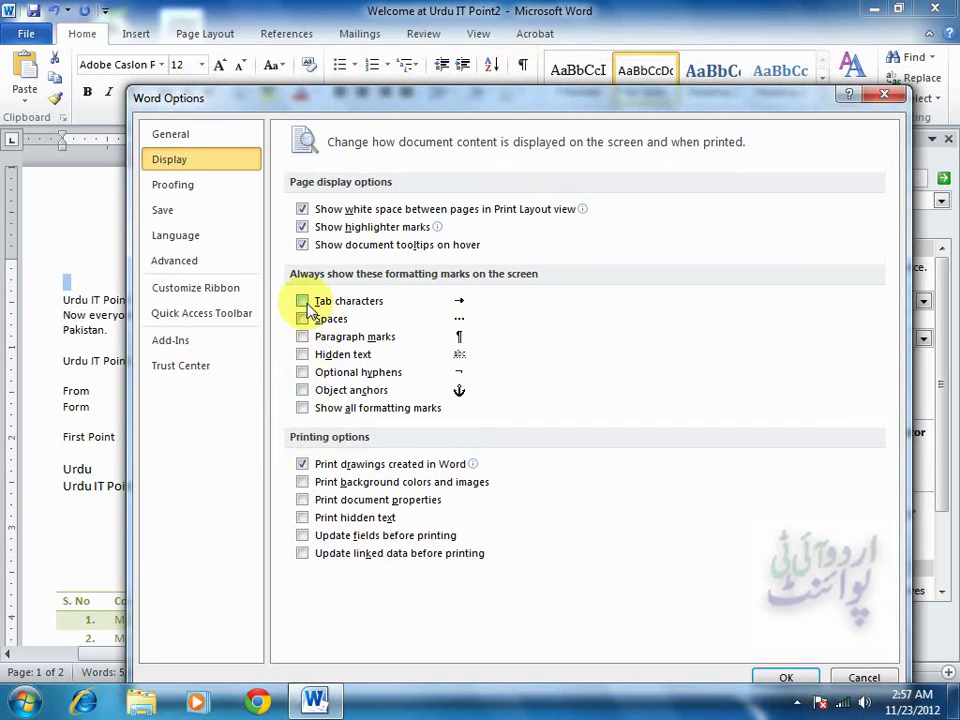
left_click(302, 337)
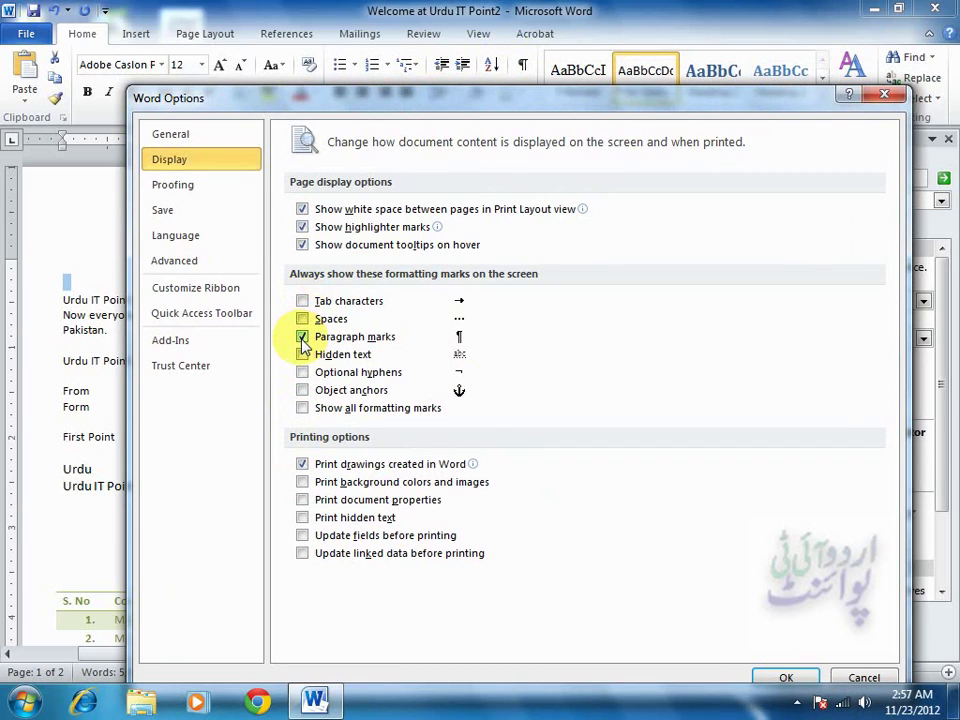
left_click_drag(448, 99, 438, 15)
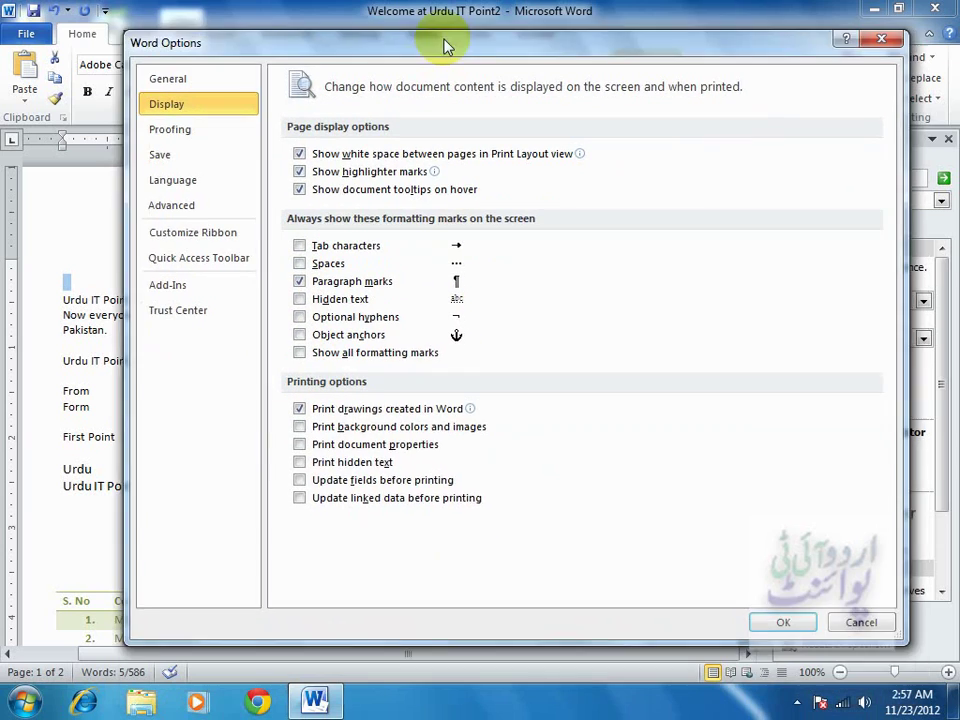
left_click(770, 592)
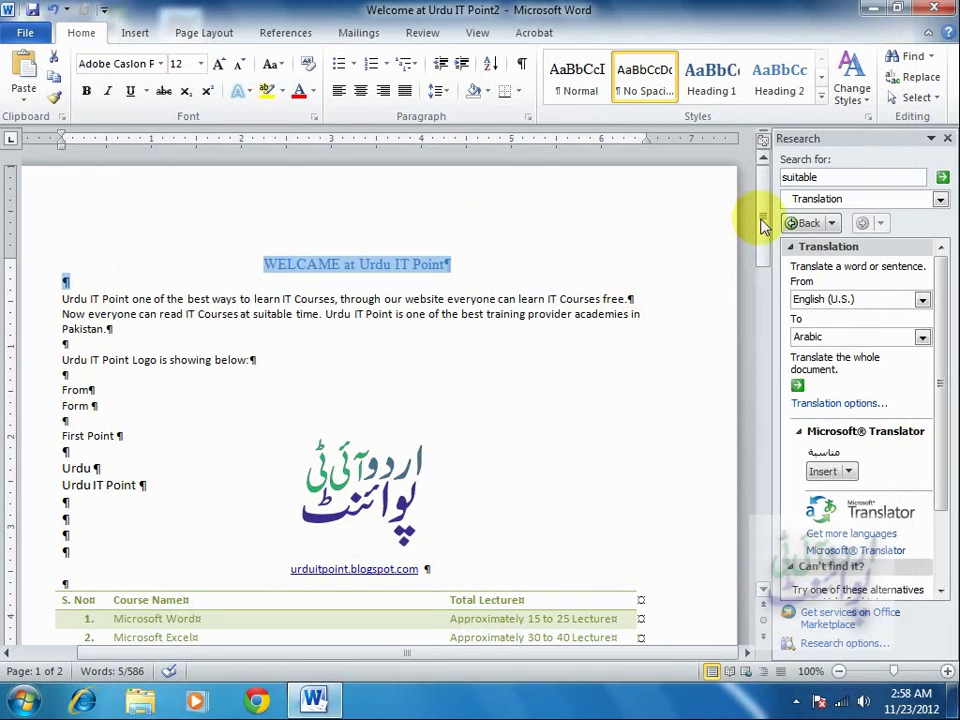
- Deselect the title and show the File Info page for Welcome at Urdu IT Point2
mouse_move(762, 218)
left_mouse_down()
mouse_move(766, 325)
mouse_move(756, 193)
left_mouse_up()
left_click(340, 250)
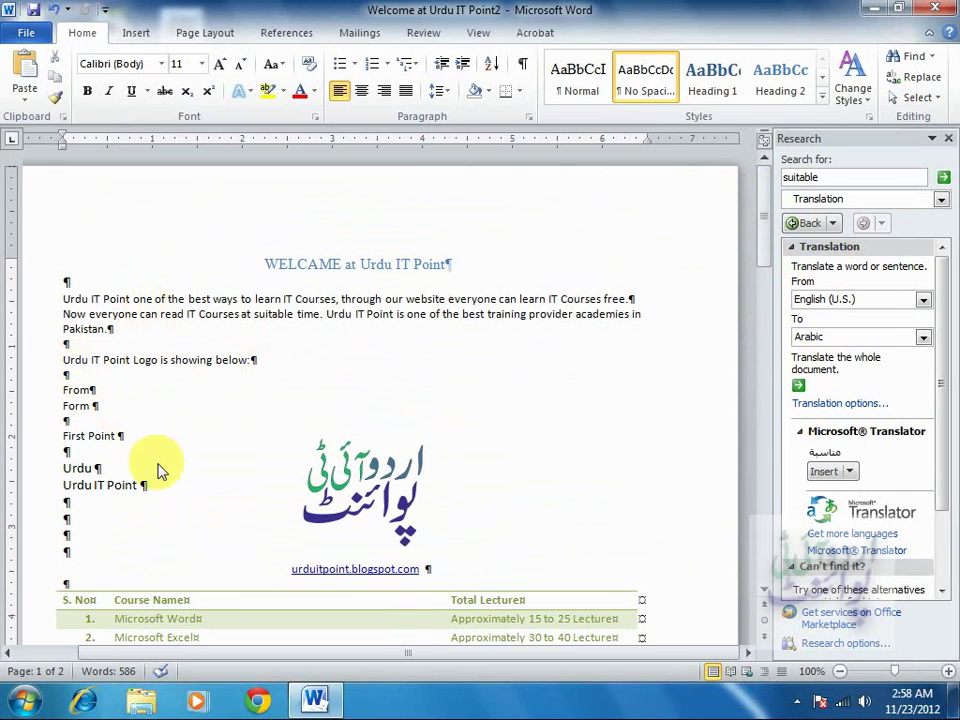
left_click(28, 36)
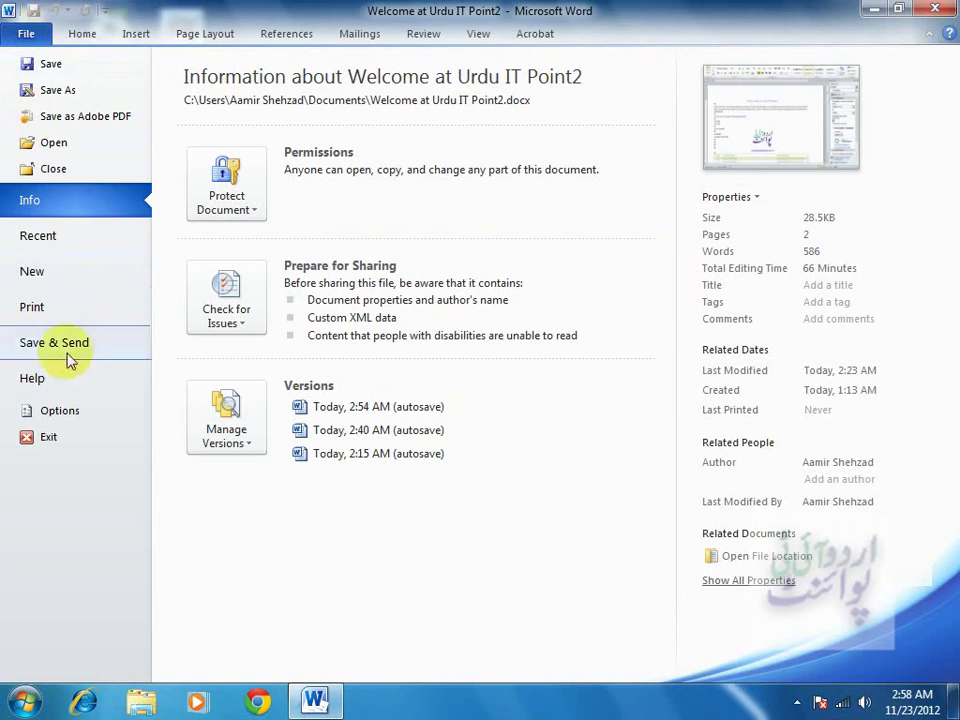
- Toggle Paragraph marks in the Display options, then cancel so the marks keep showing
left_click(76, 412)
left_click(198, 78)
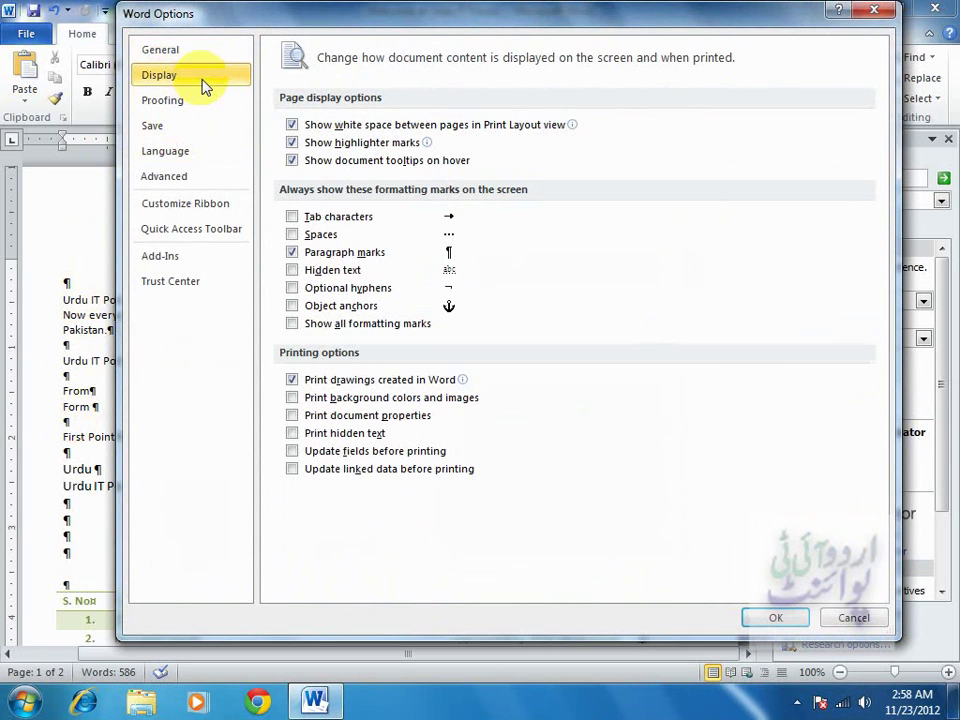
left_click(292, 253)
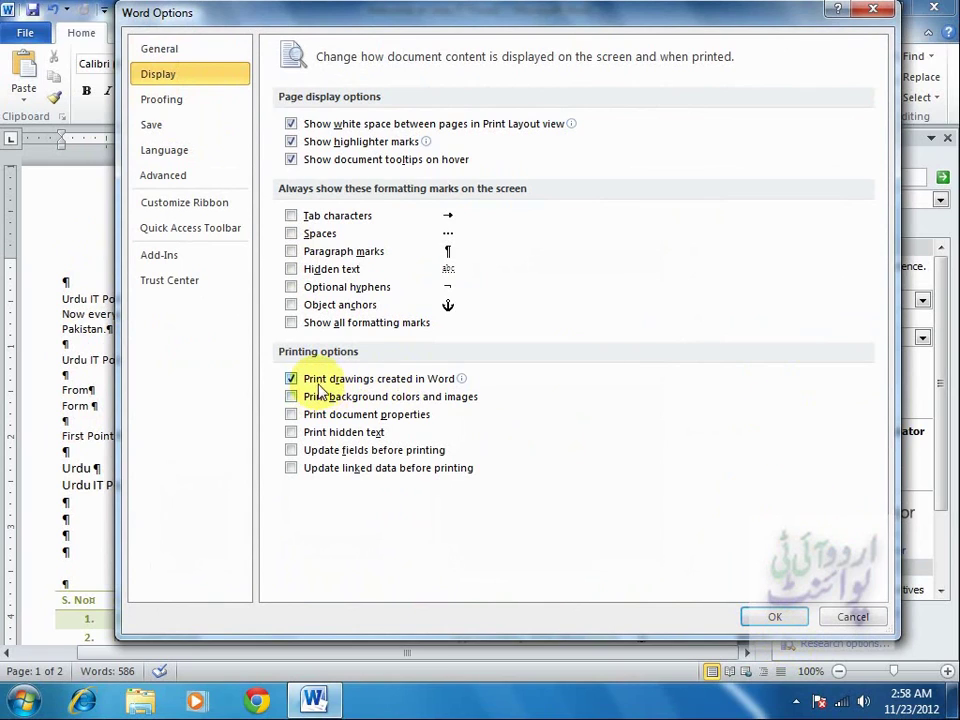
mouse_move(364, 381)
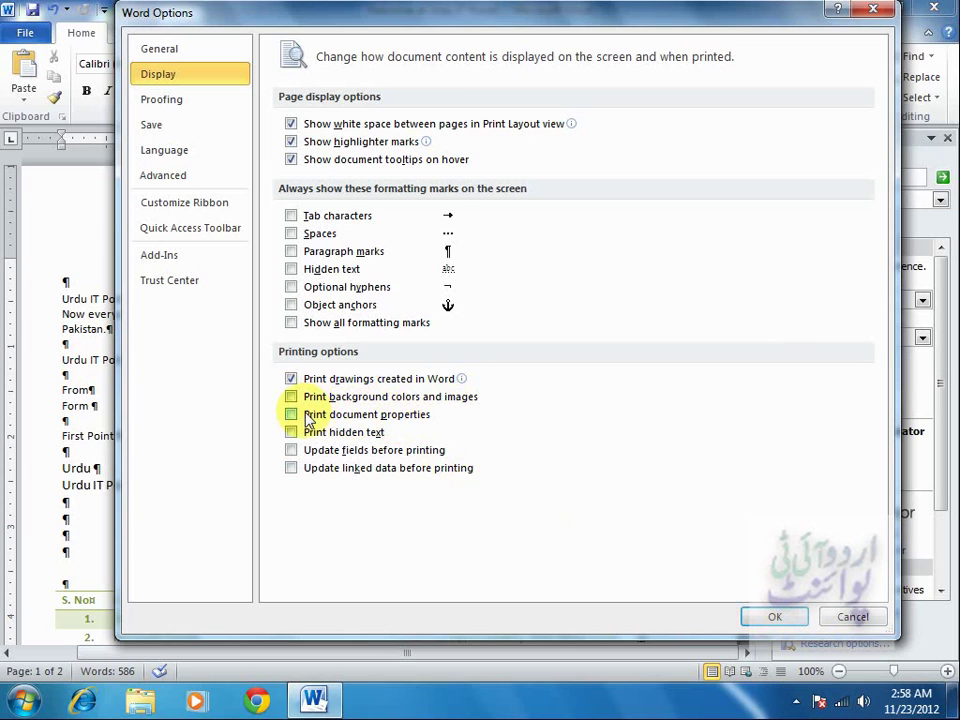
left_click(848, 616)
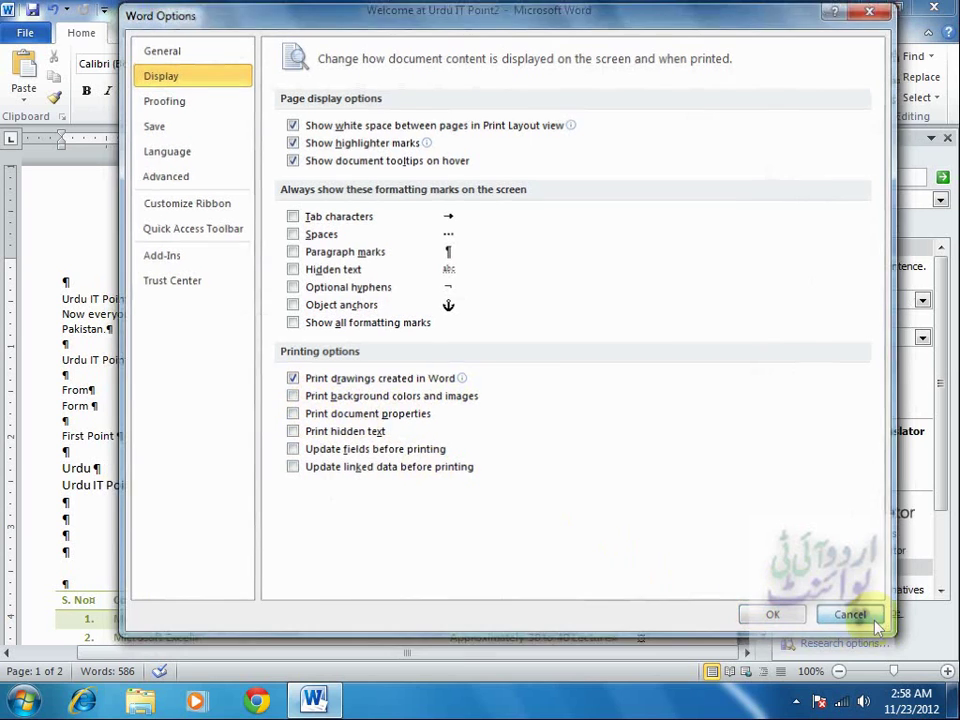
- Look over the File Info page, then return to the document
left_click(24, 36)
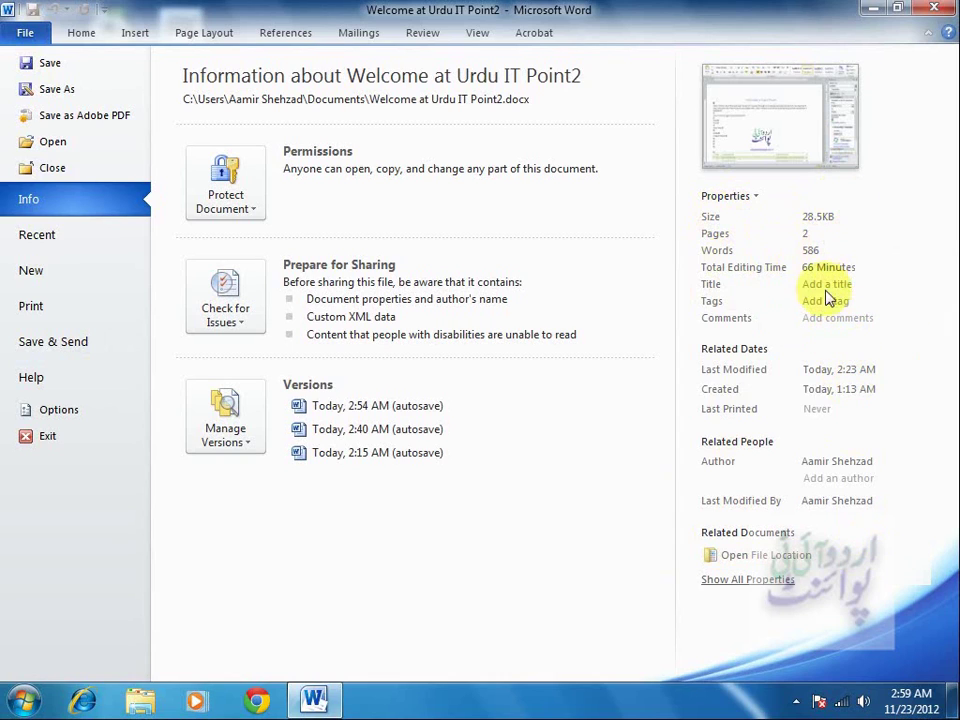
mouse_move(855, 465)
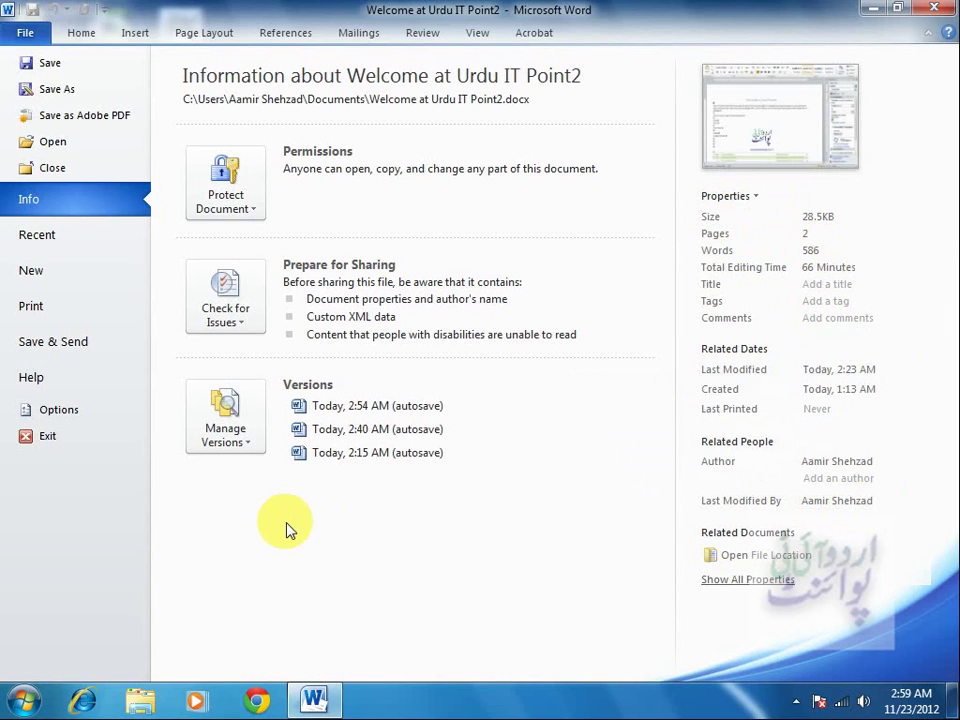
left_click(73, 38)
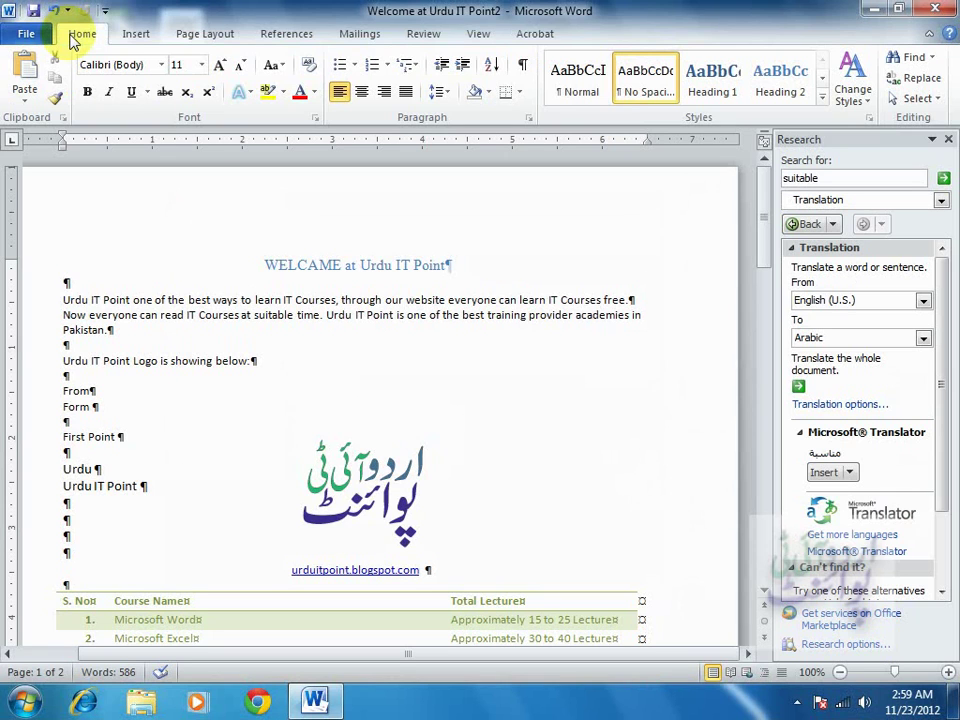
- Turn off Paragraph marks in the Display options and switch to the Page Layout tab
left_click(28, 33)
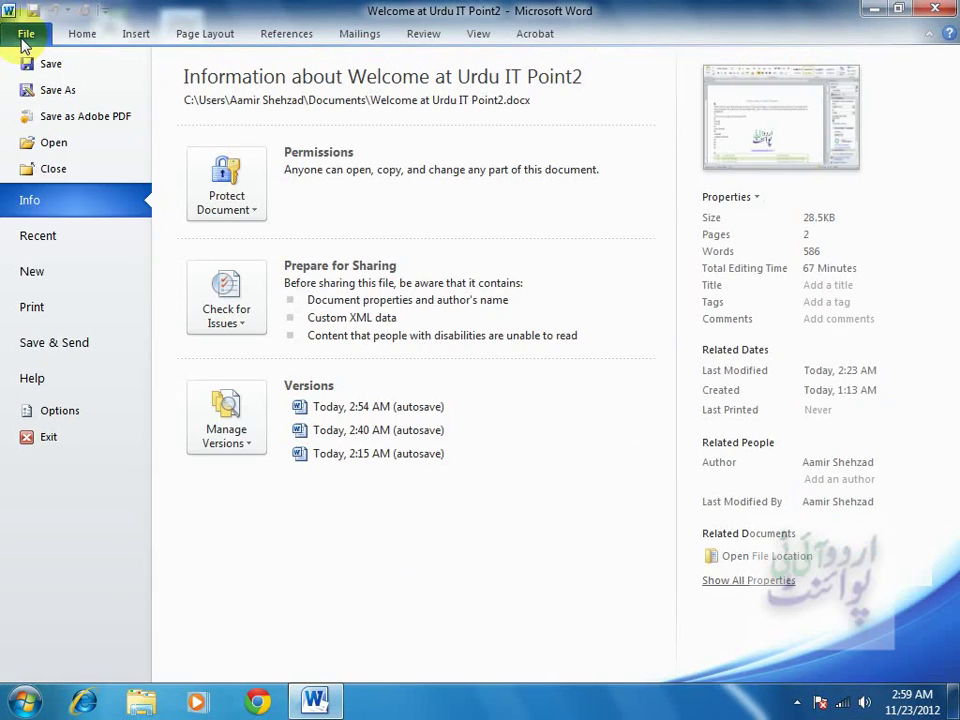
left_click(60, 410)
left_click(165, 76)
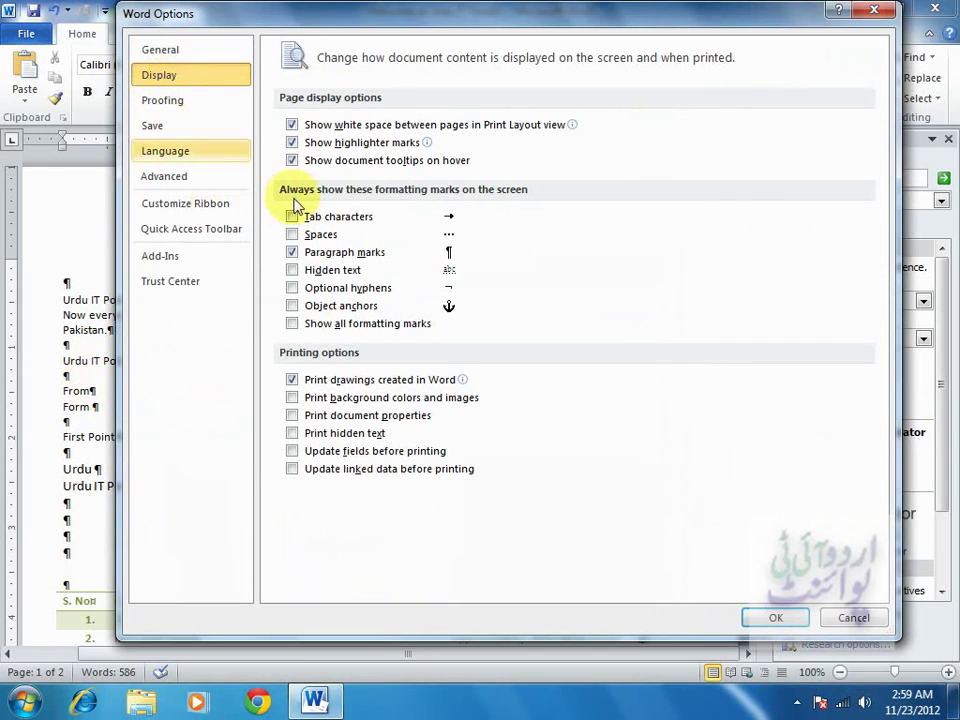
left_click(291, 252)
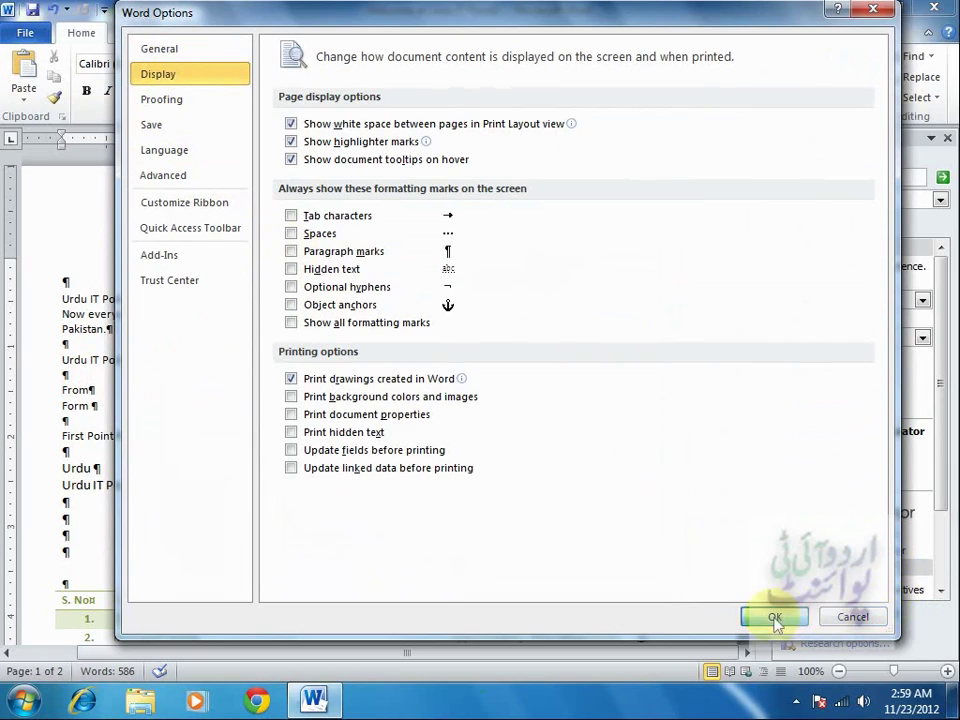
left_click(775, 617)
left_click(204, 35)
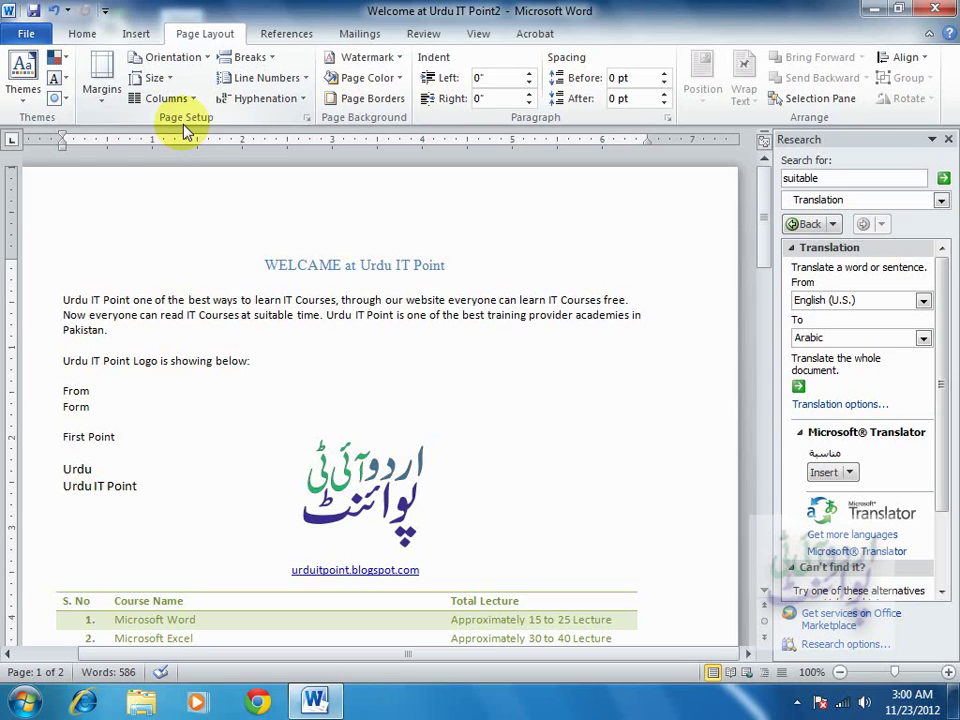
- Preview the margin presets, then open the Page Setup dialog on its Margins tab
left_click(106, 98)
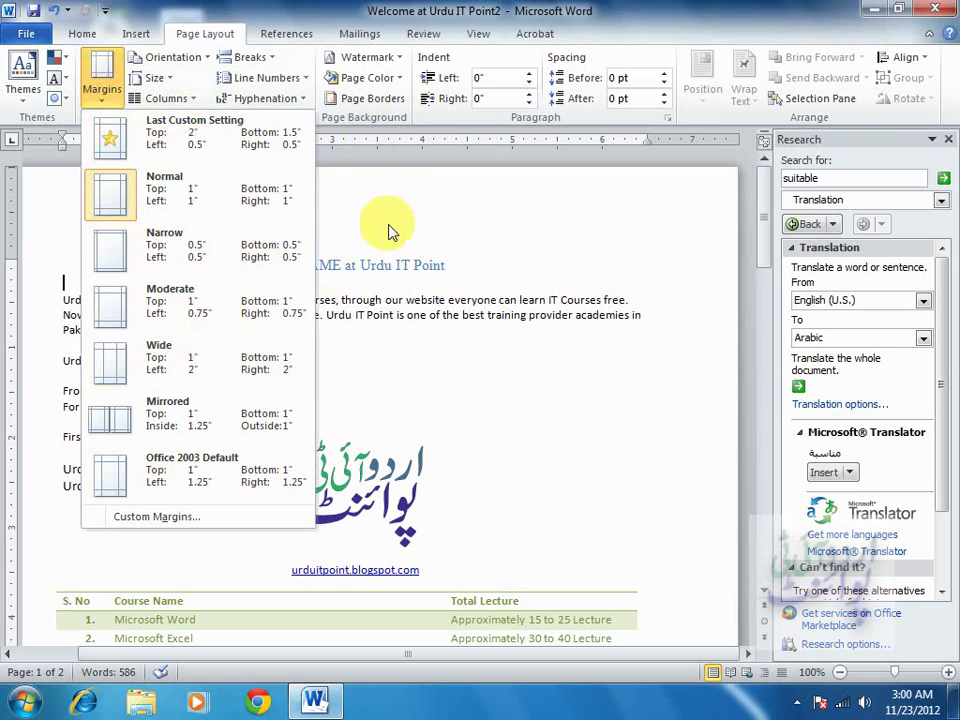
left_click(350, 190)
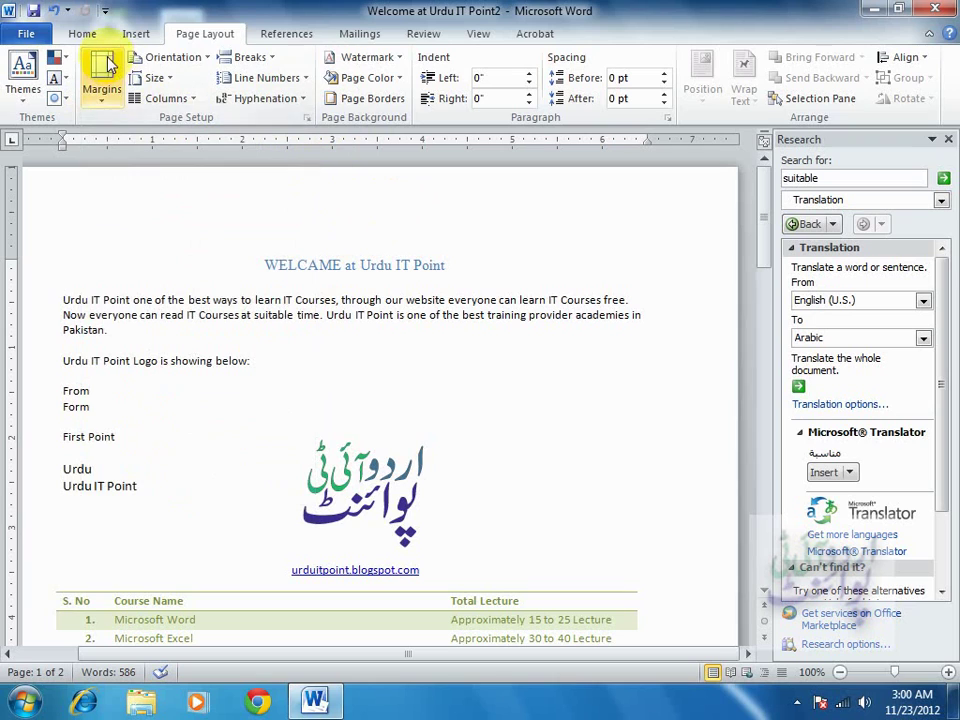
left_click(306, 118)
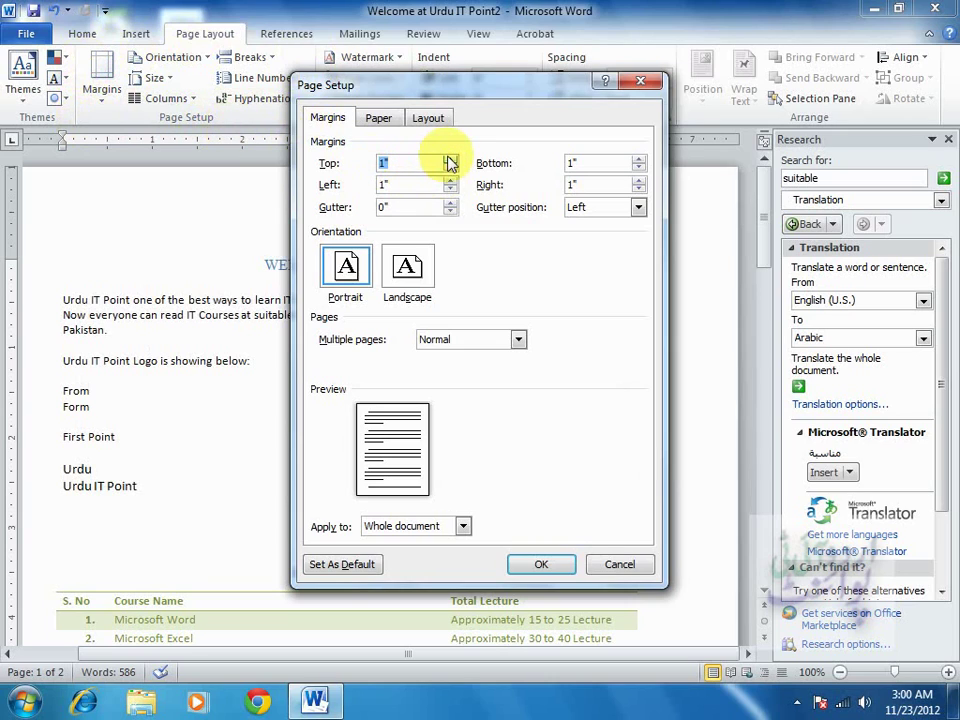
- Enter margins of top 2, bottom 1.5, left .75 and right .75
type("2")
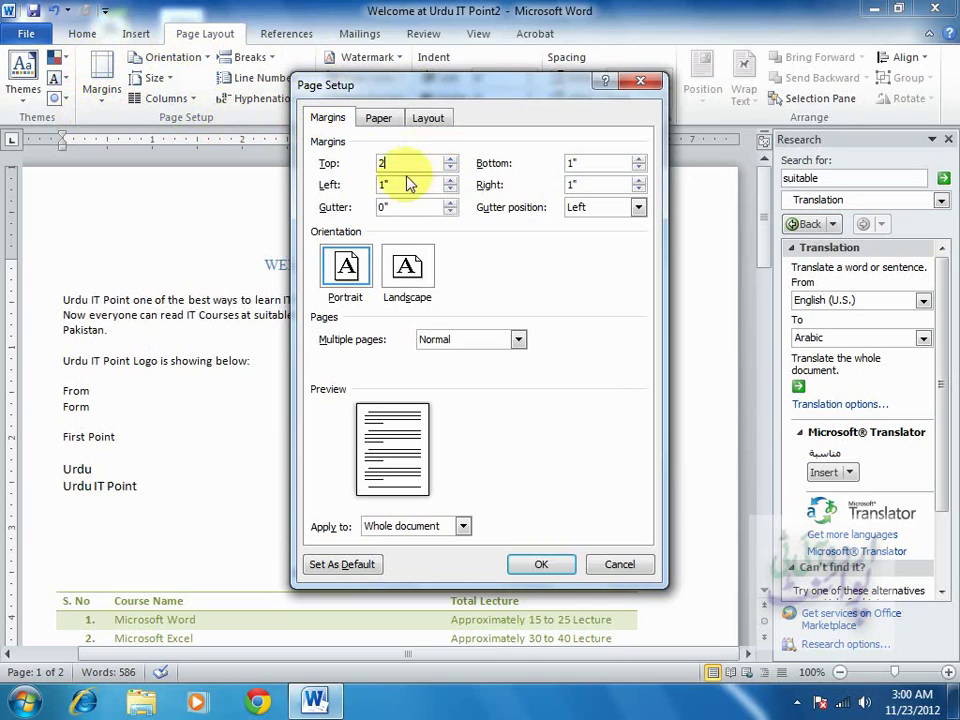
left_click(583, 164)
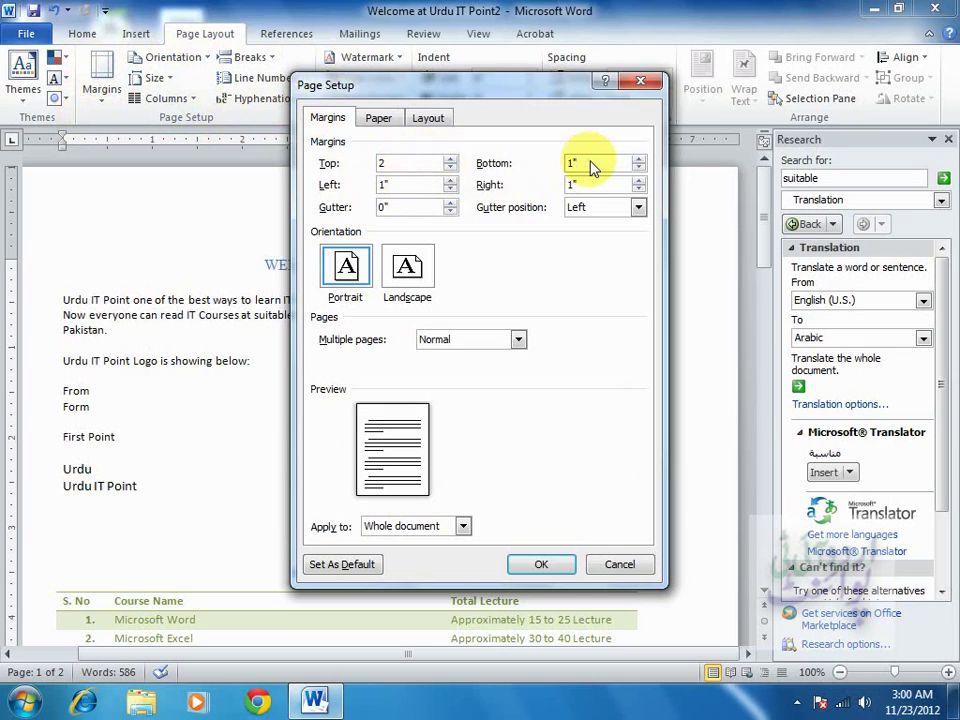
left_click(495, 166)
type("1")
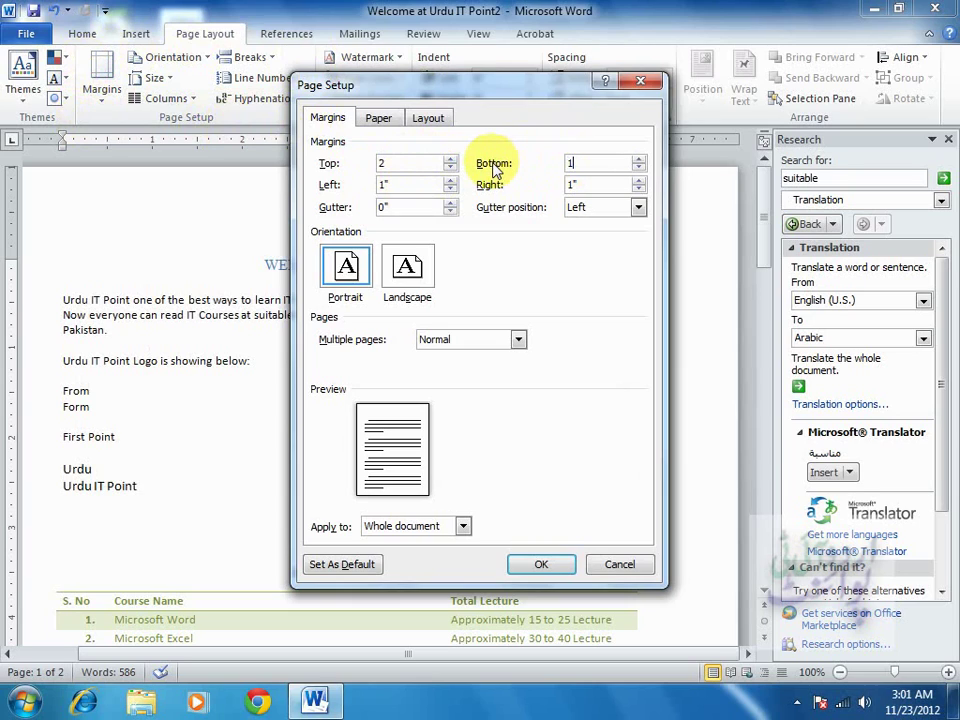
type(".5")
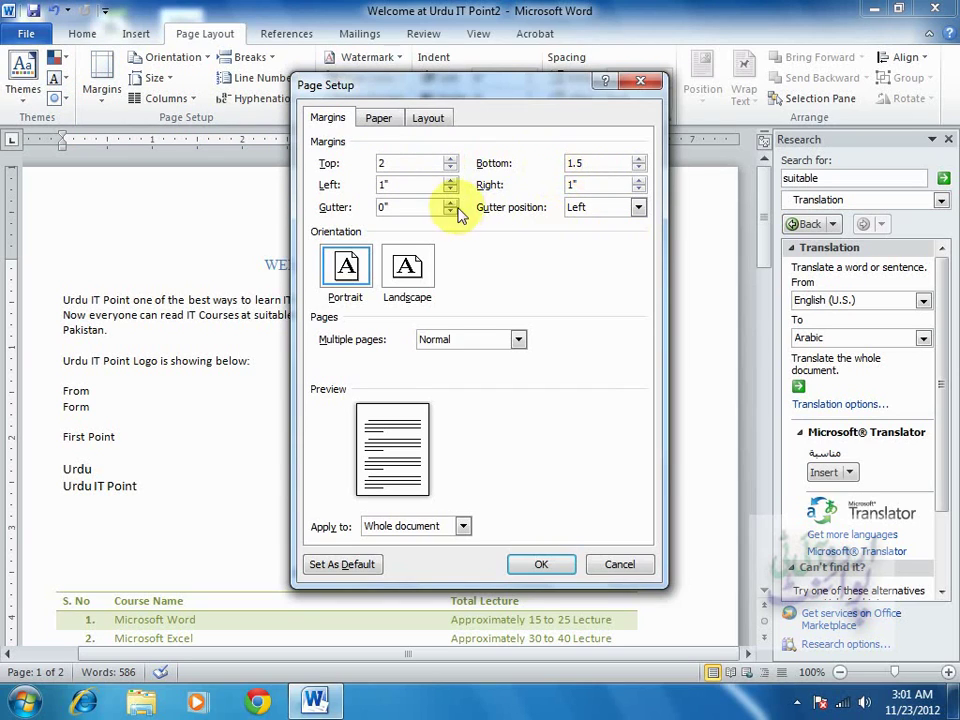
left_click(336, 187)
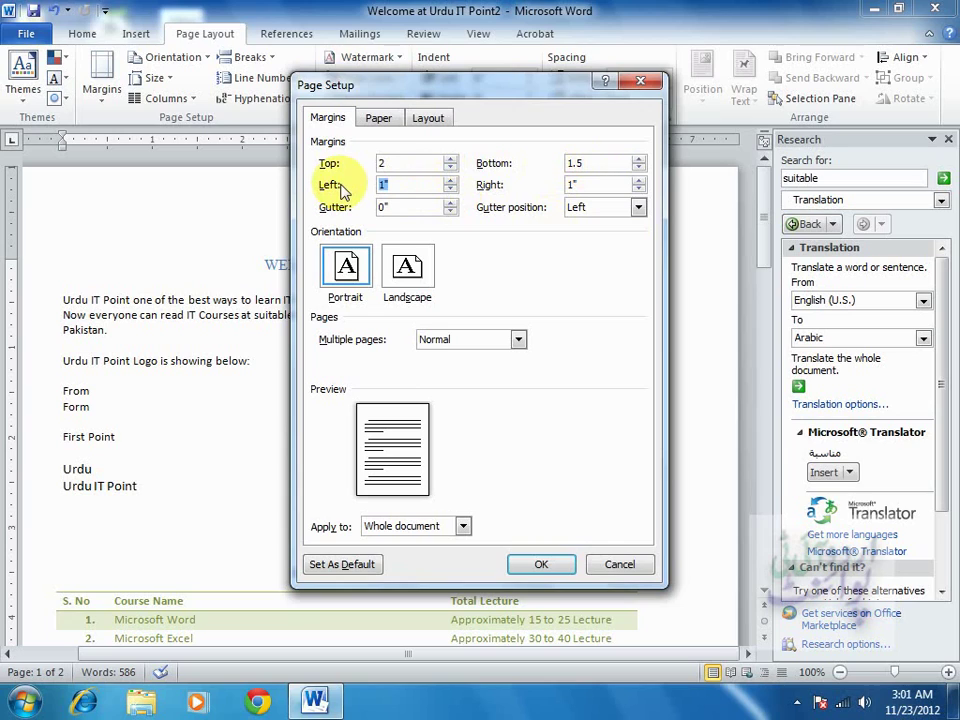
type(".75")
double_click(575, 187)
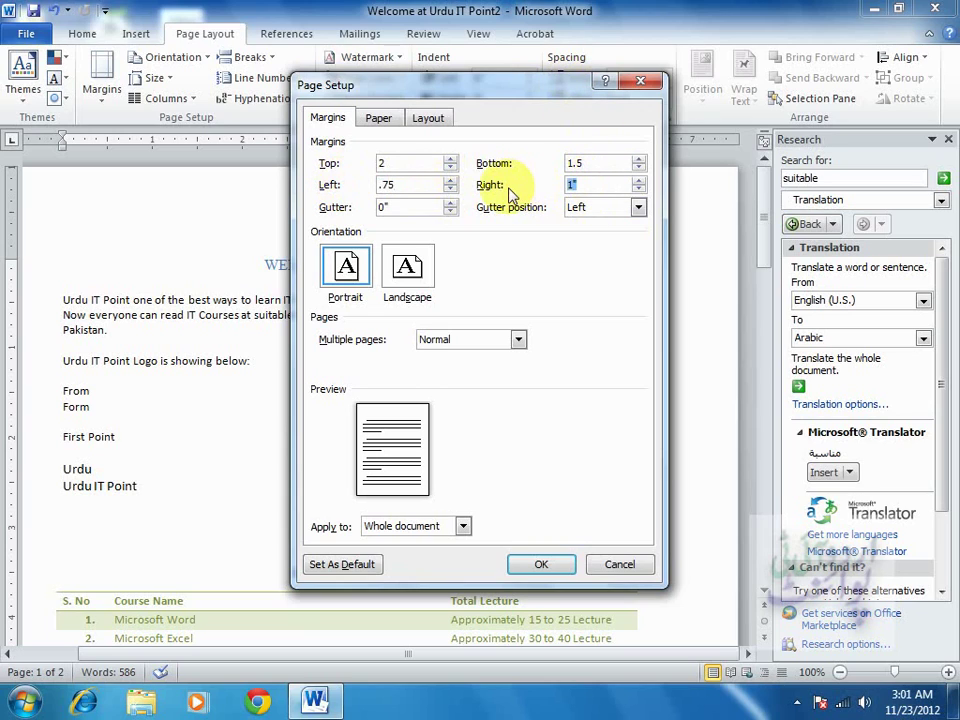
type(".75")
left_click(379, 118)
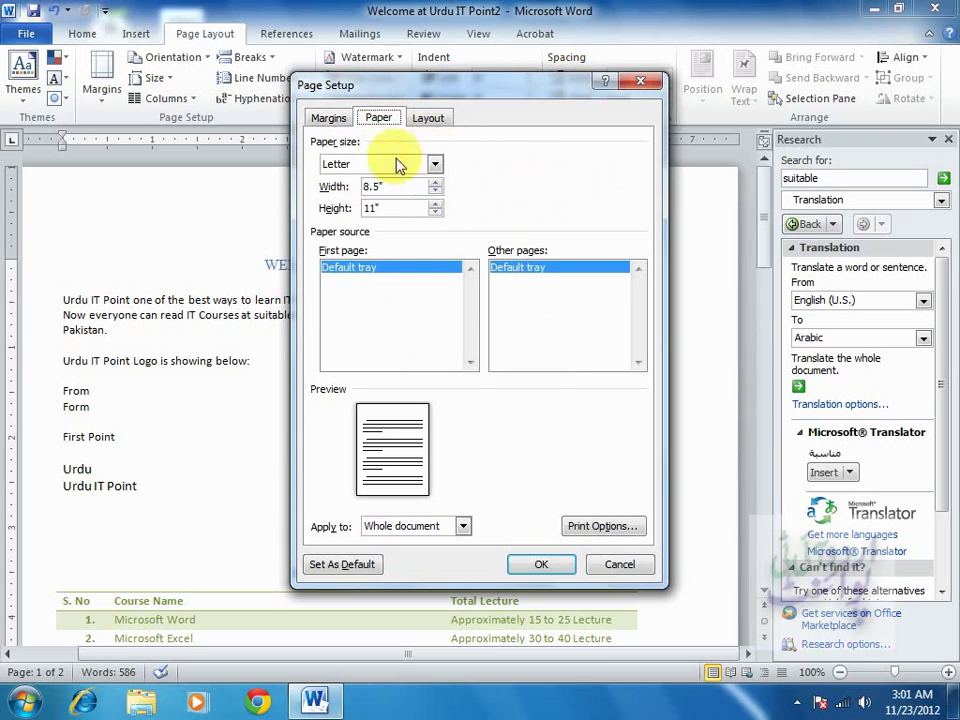
- Nudge the paper width down and the paper height down toward 10 inches
left_click(435, 192)
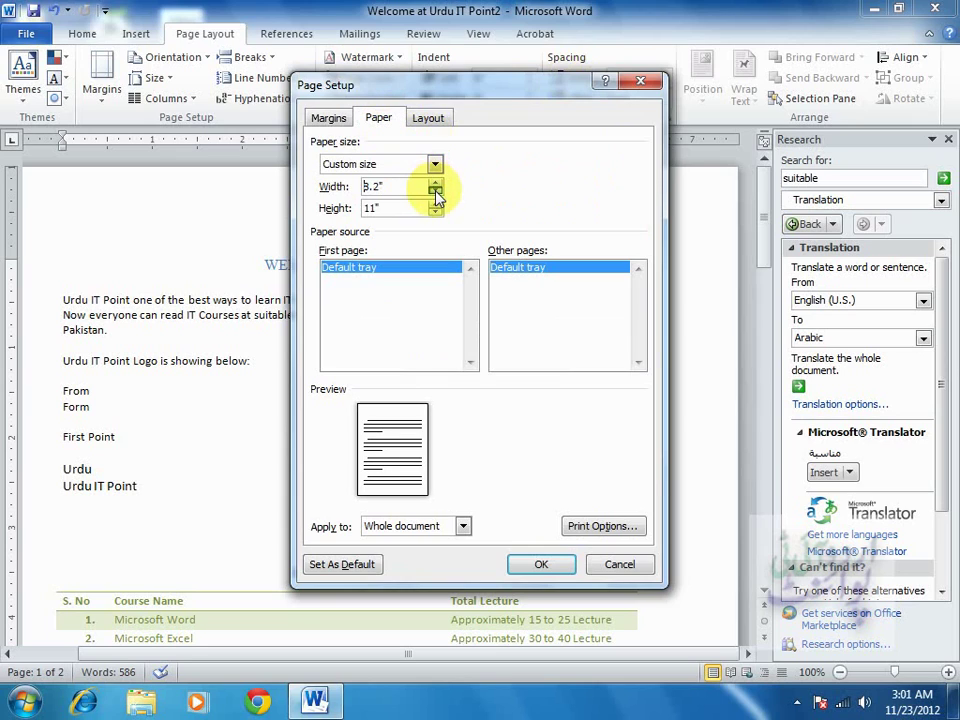
left_click(435, 192)
left_click(435, 213)
triple_click(435, 213)
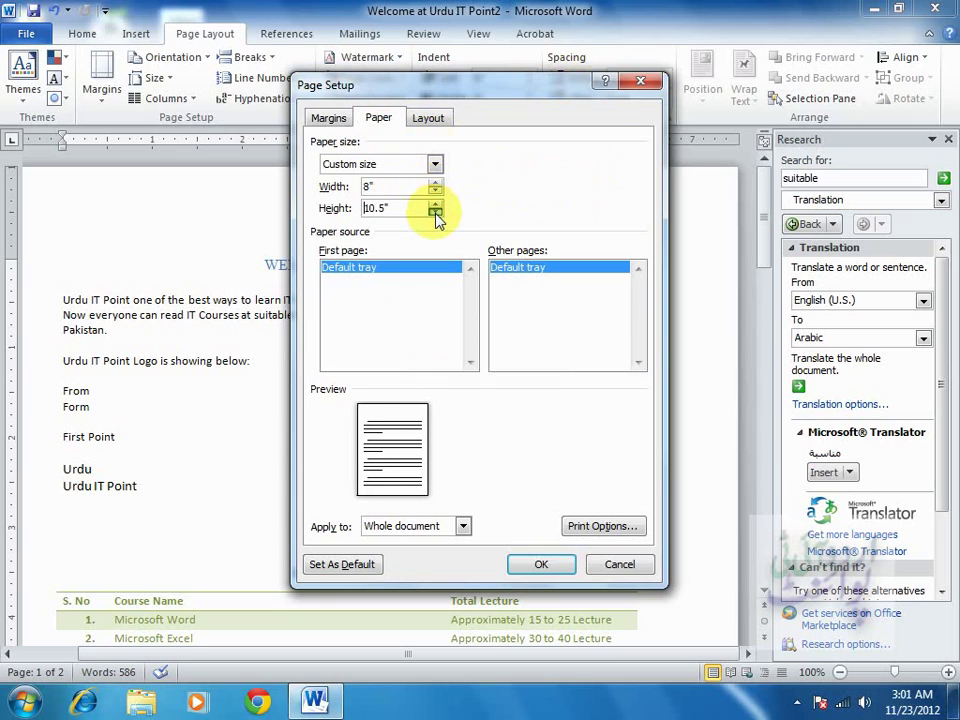
triple_click(435, 213)
left_click(435, 213)
left_click(435, 213)
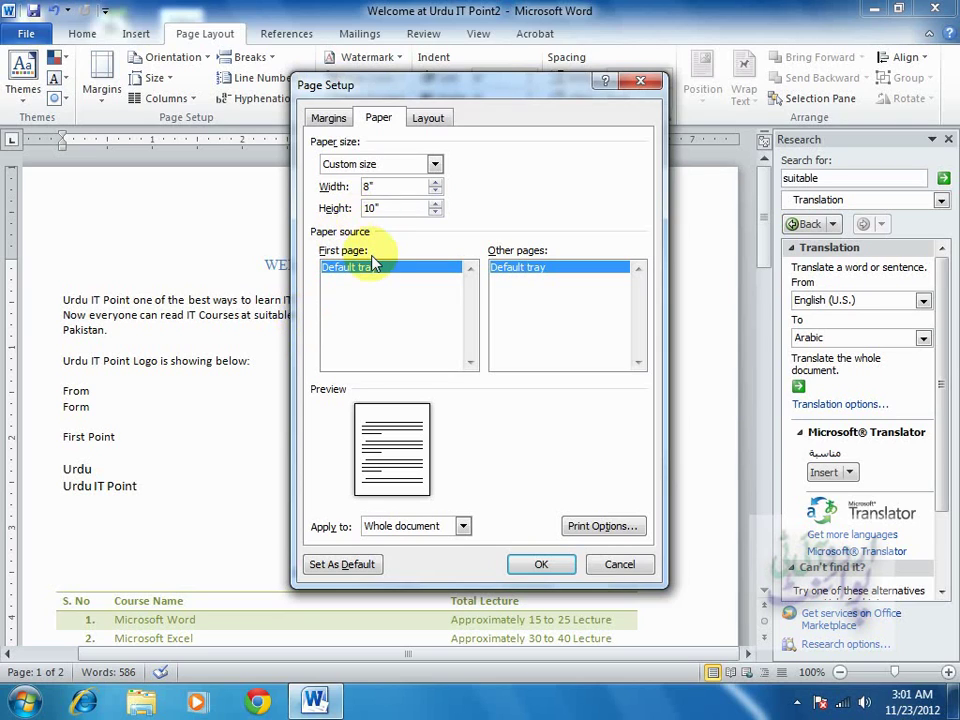
- Review the Margins, Paper and Layout tabs, then request making these margins the default
left_click(330, 118)
left_click(378, 118)
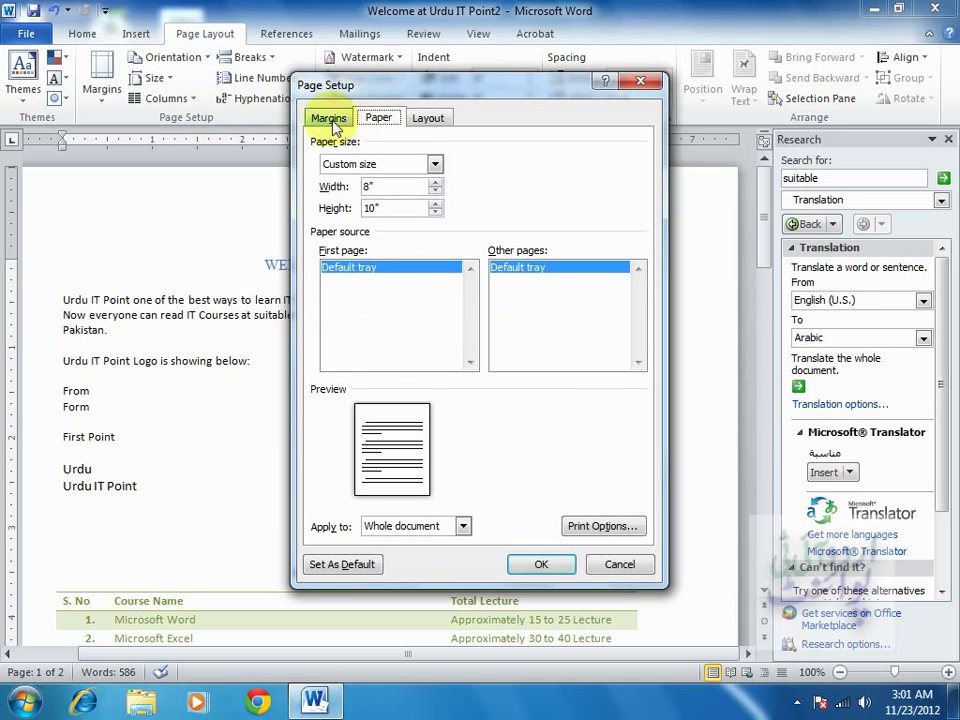
left_click(330, 118)
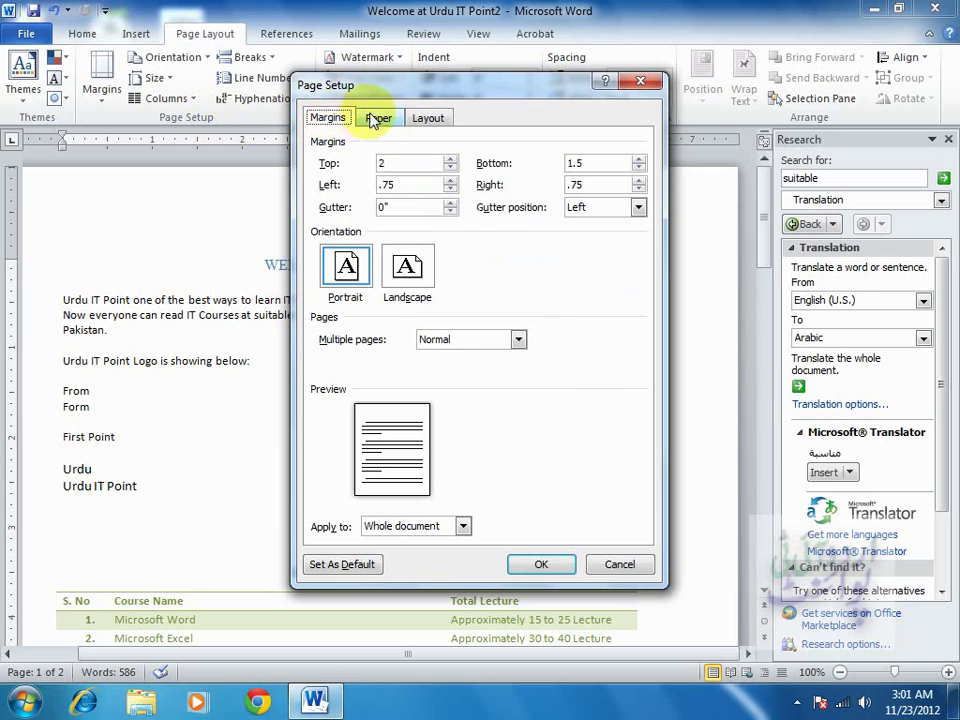
left_click(380, 118)
left_click(412, 118)
left_click(326, 118)
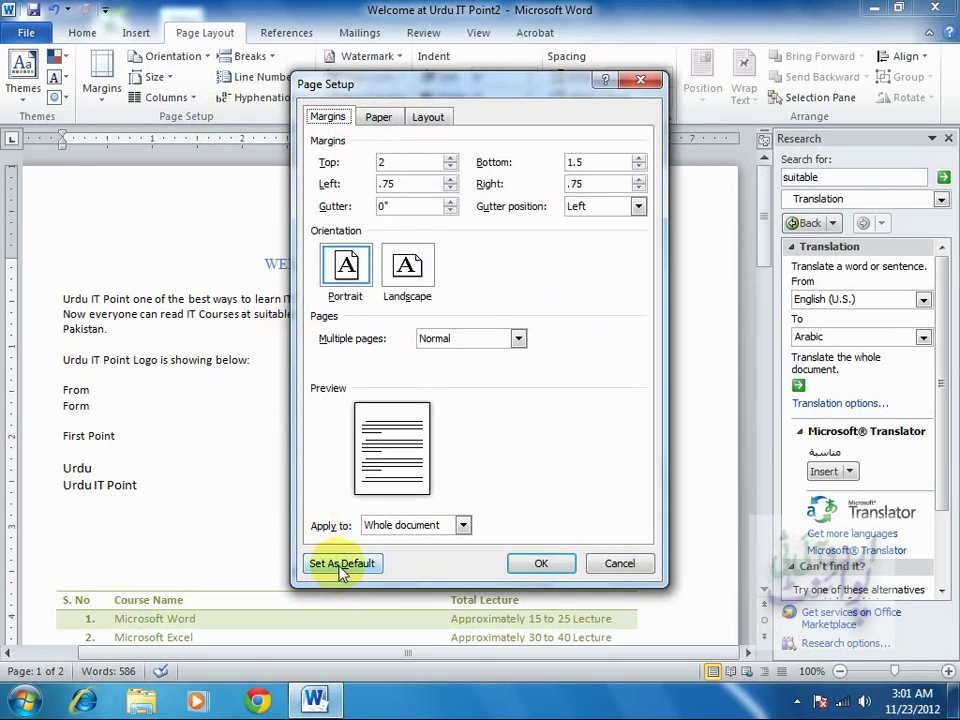
left_click(341, 564)
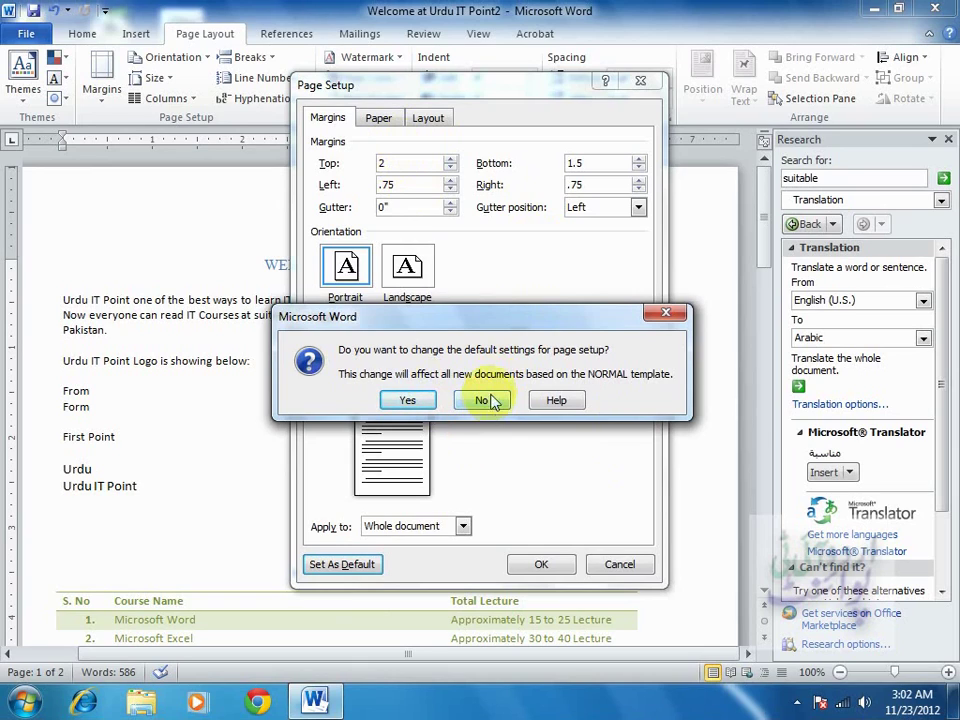
- Accept the new default margins, then close Word without saving the document
left_click(413, 402)
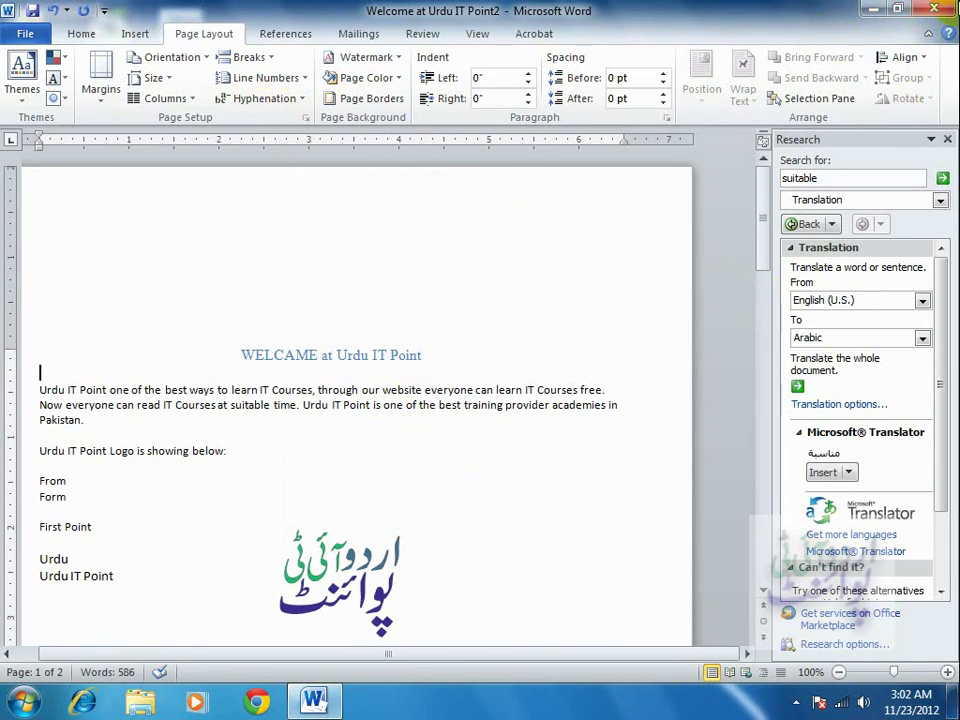
left_click(934, 9)
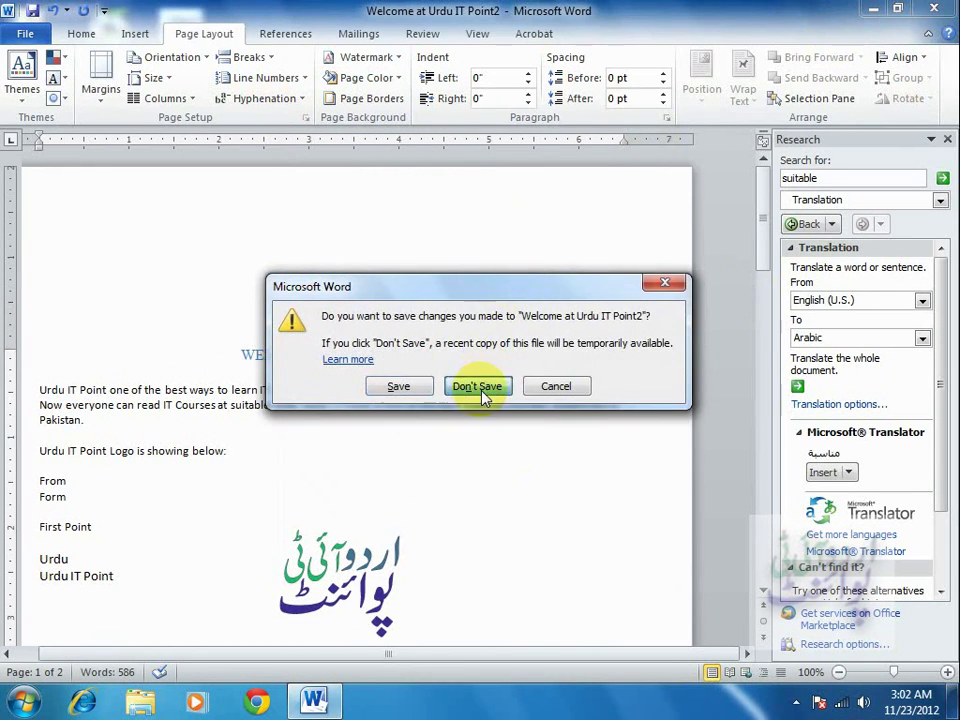
left_click(487, 387)
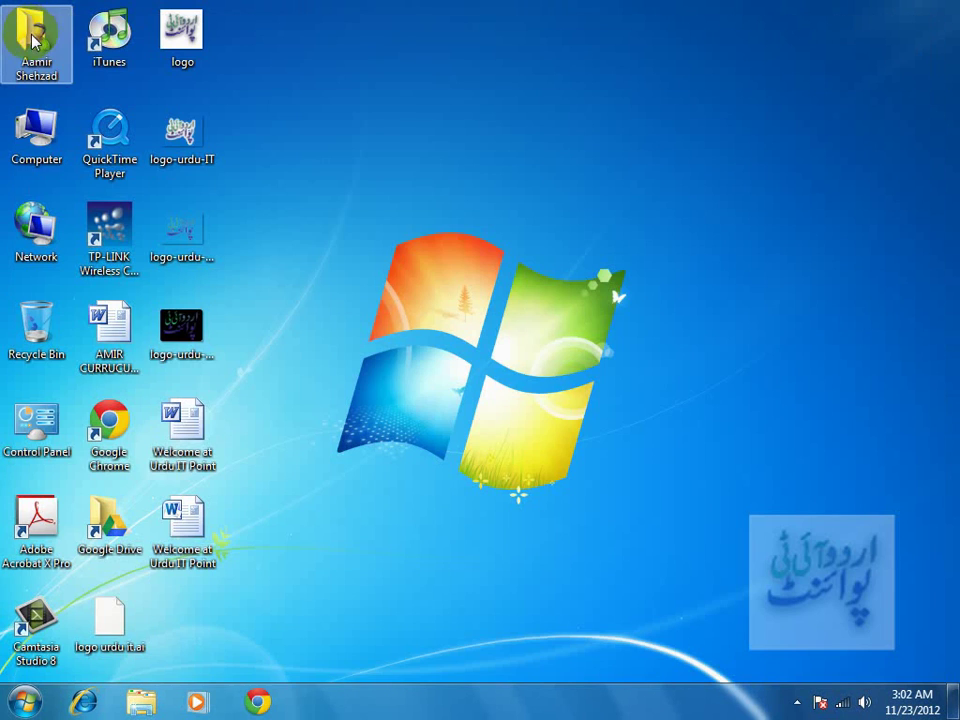
- Launch Microsoft Word 2010 from Start > All Programs > Microsoft Office
left_click(26, 700)
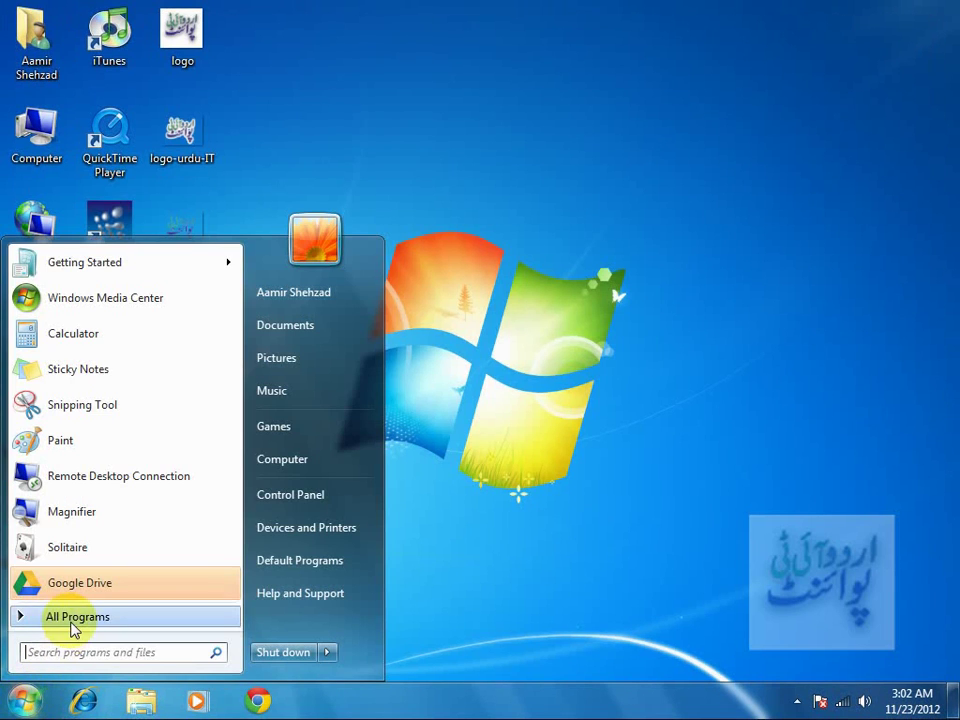
left_click(71, 620)
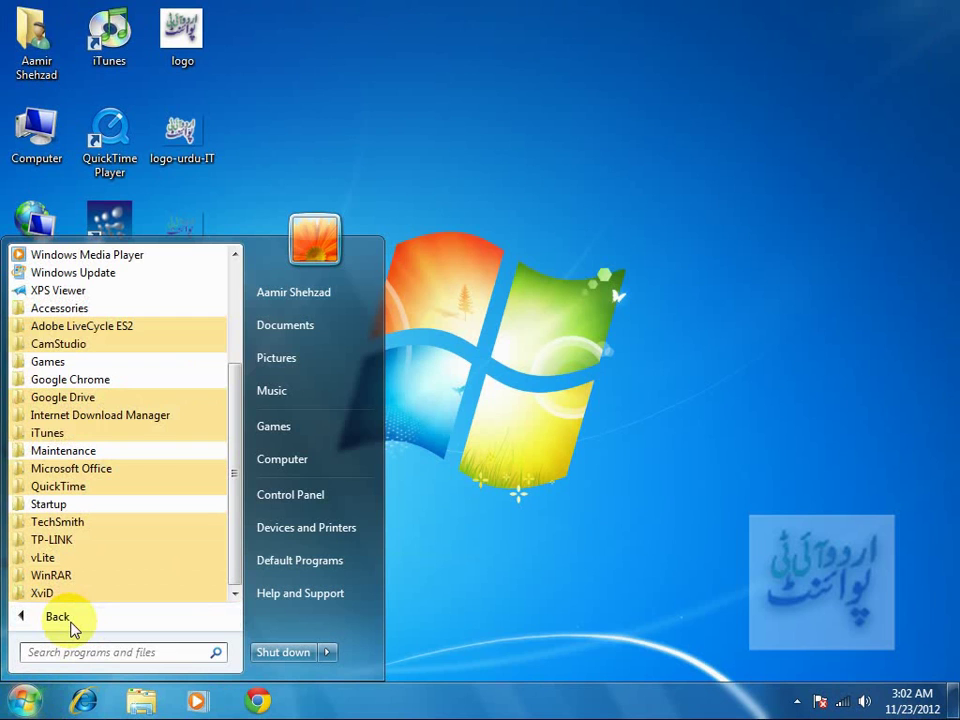
left_click(105, 469)
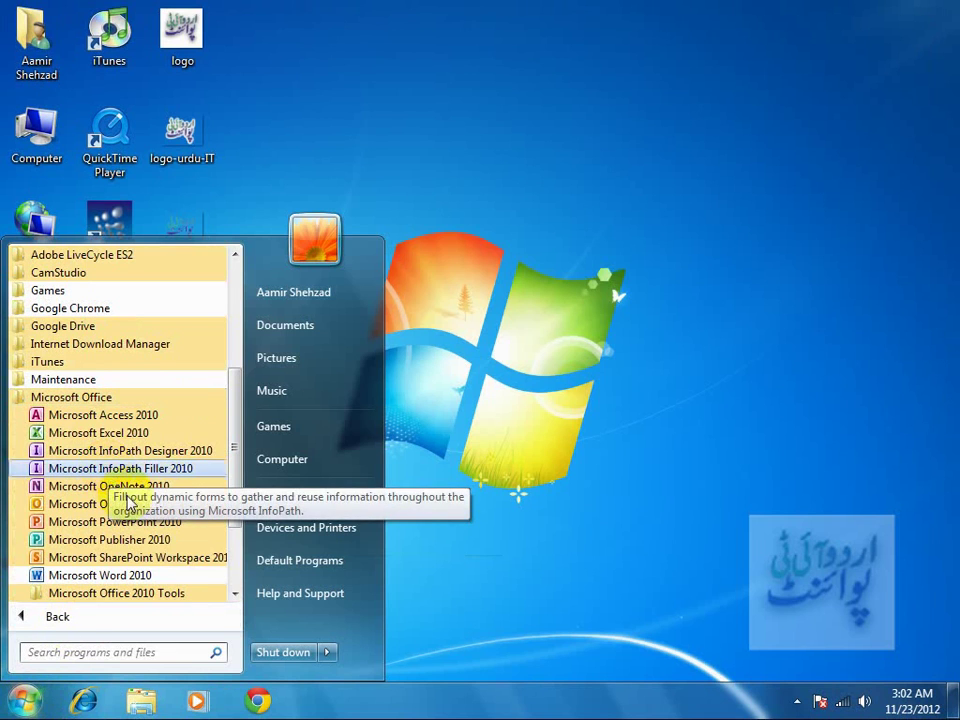
left_click(135, 575)
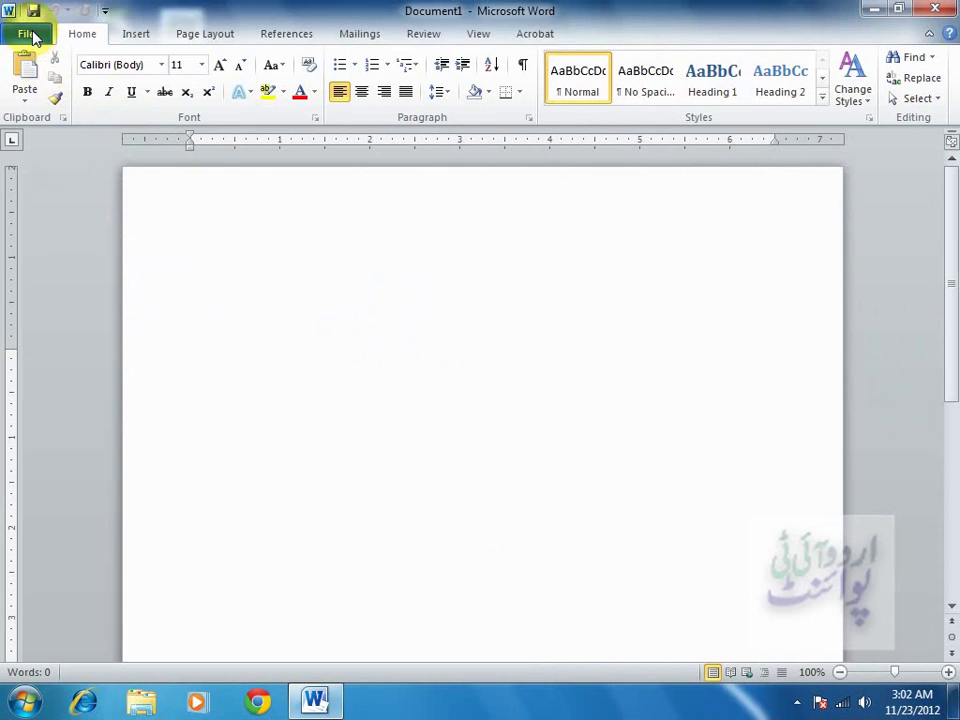
- On Page Layout, preview the Margins and Size presets, then open More Paper Sizes
left_click(136, 38)
left_click(201, 34)
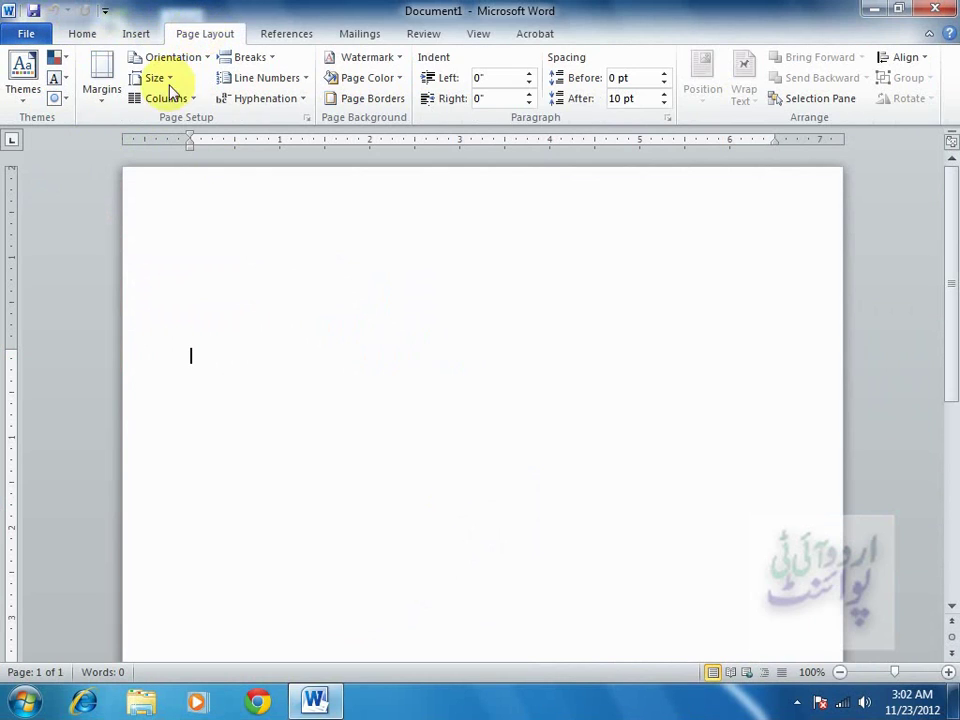
left_click(114, 102)
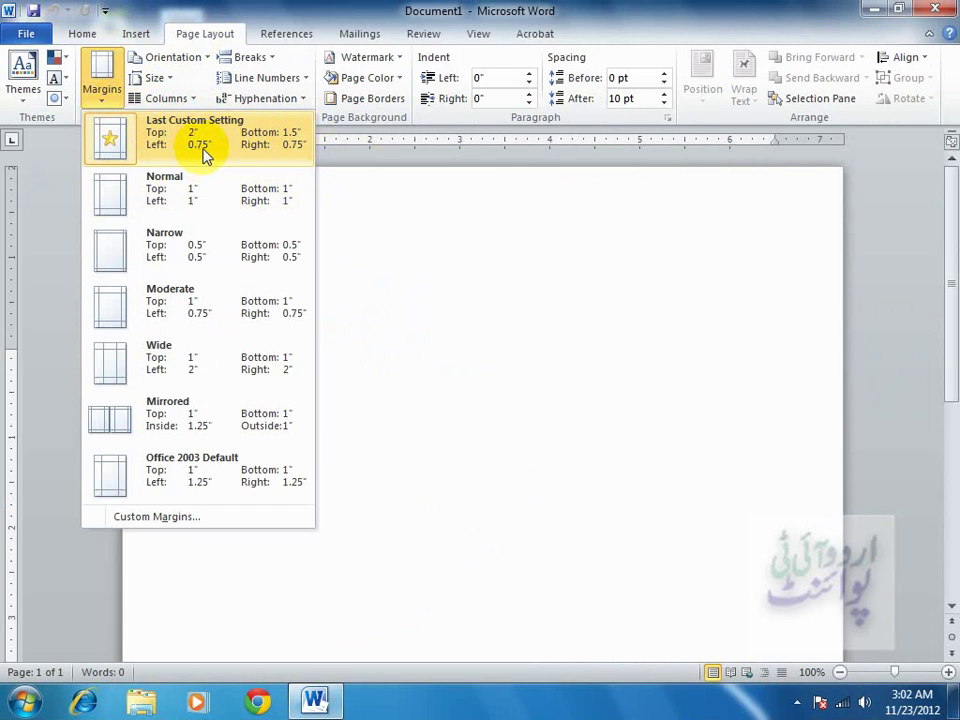
left_click(160, 78)
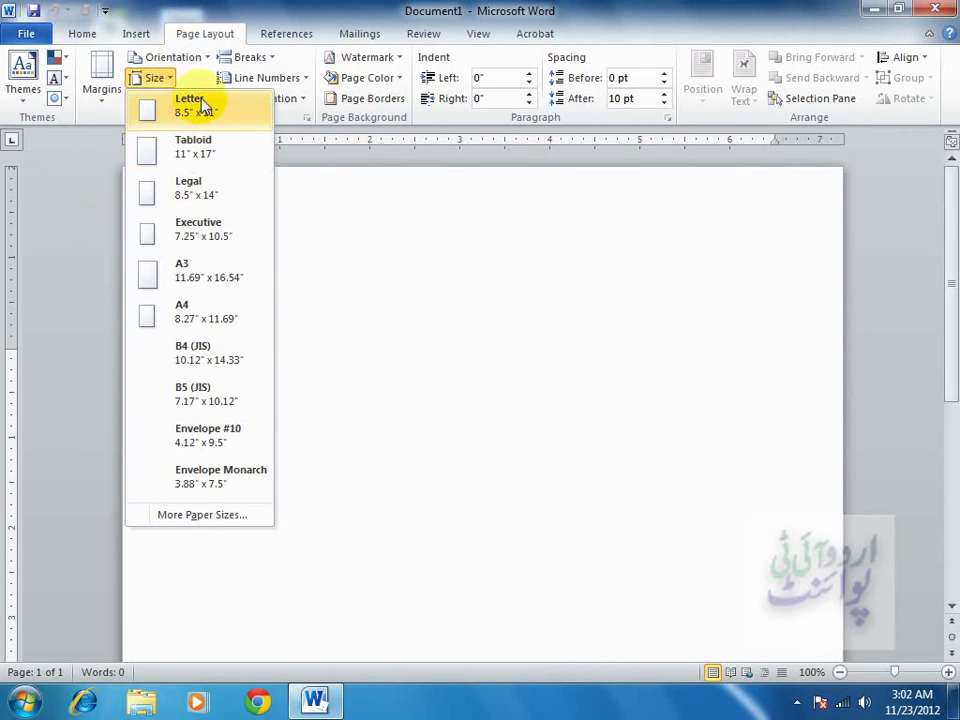
left_click(245, 521)
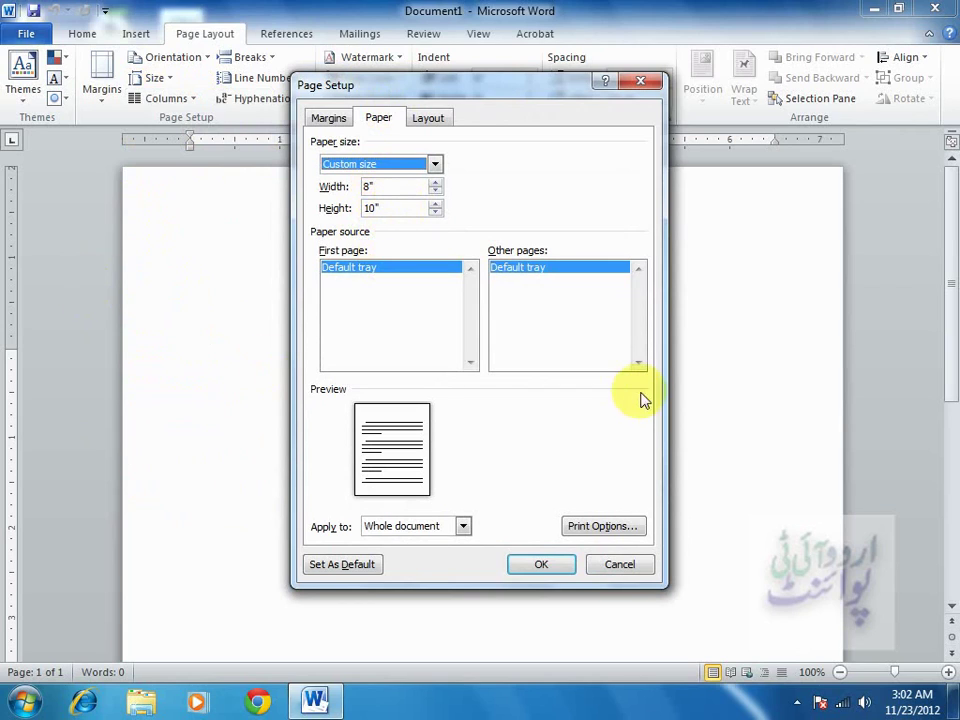
- Choose Letter paper size and bring the top margin down to 1 inch
left_click(435, 165)
left_click(436, 184)
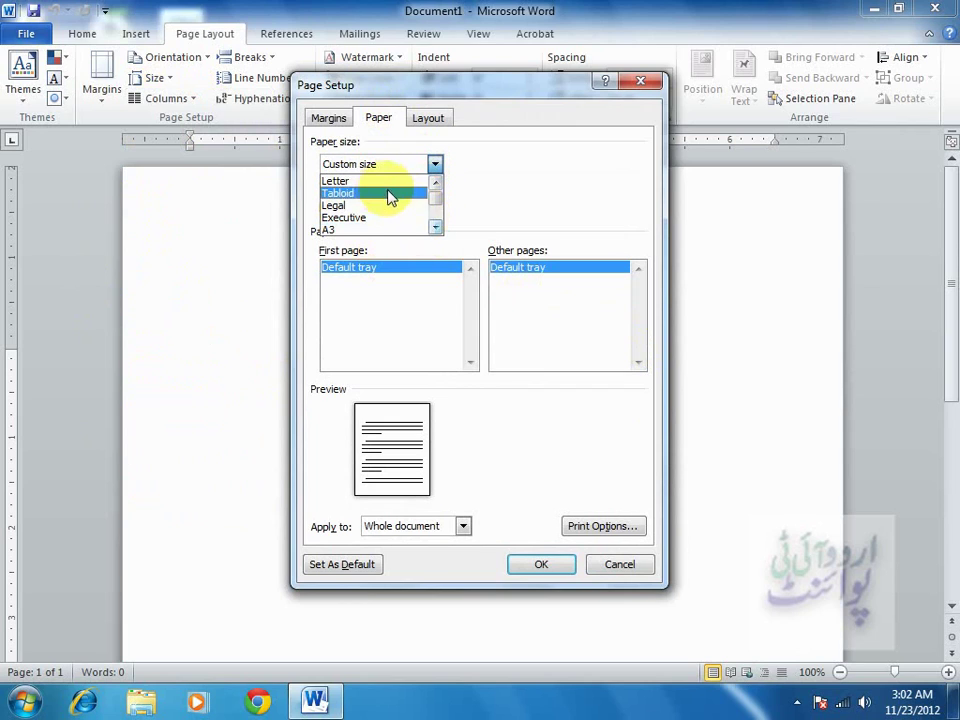
left_click(386, 182)
left_click(328, 119)
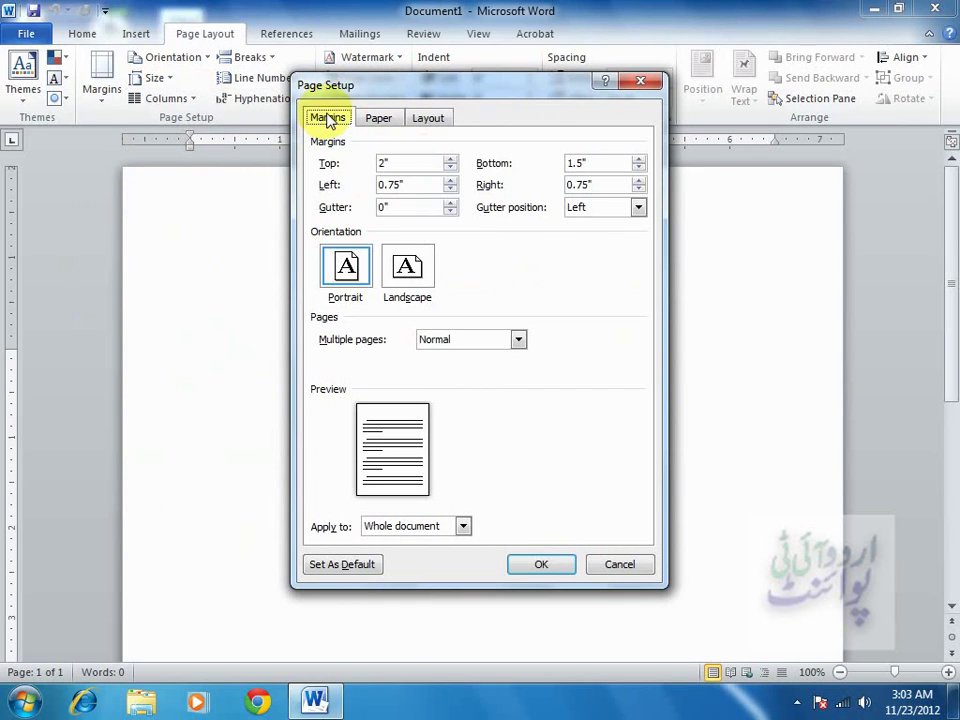
left_click(450, 168)
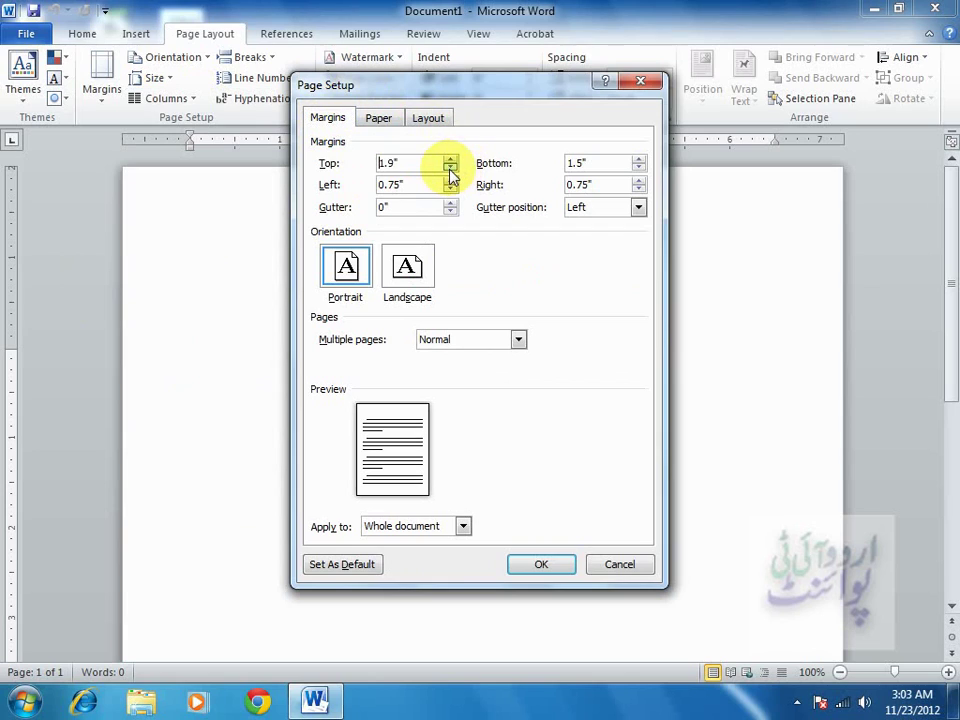
left_click(450, 168)
left_click(450, 168)
triple_click(450, 170)
triple_click(450, 170)
left_click(450, 170)
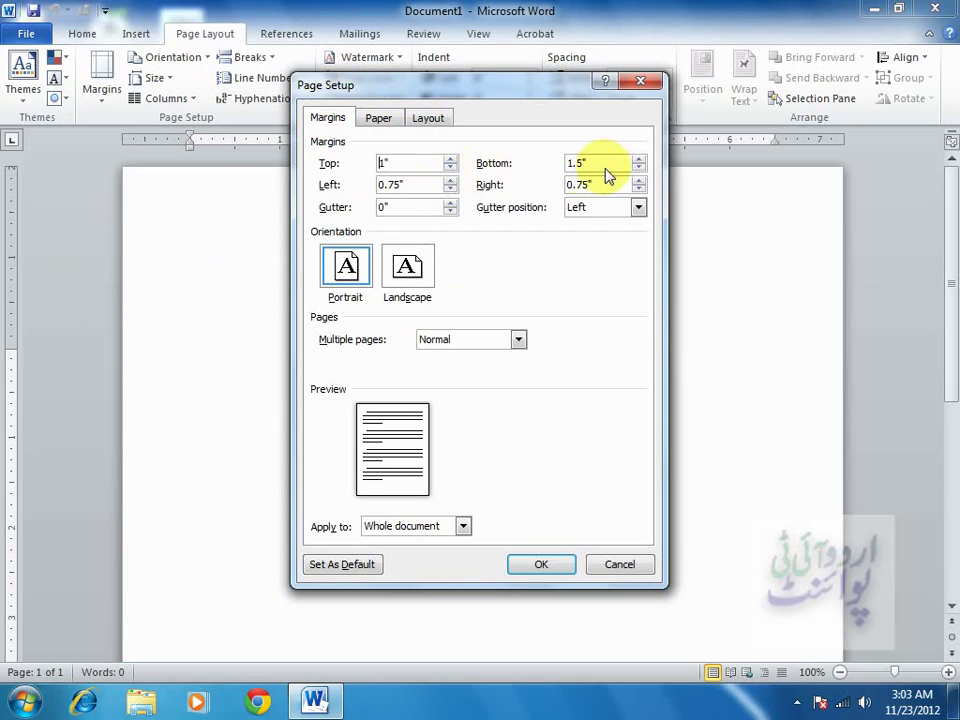
- Set bottom, left and right margins to 1 inch and confirm these as the default page setup
key("Tab")
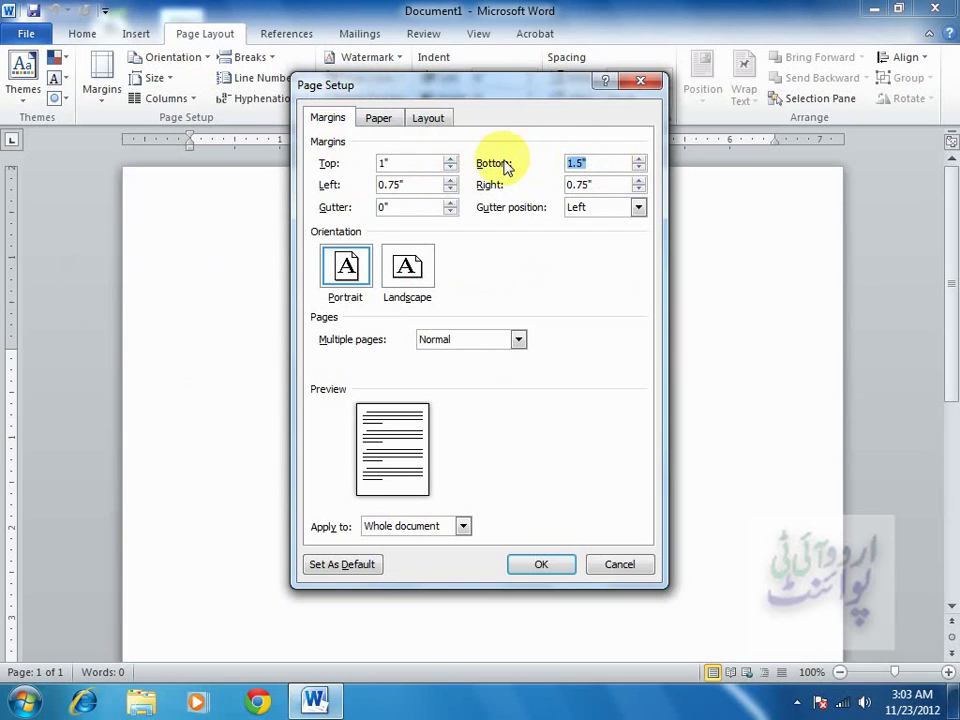
type("1")
key("Tab")
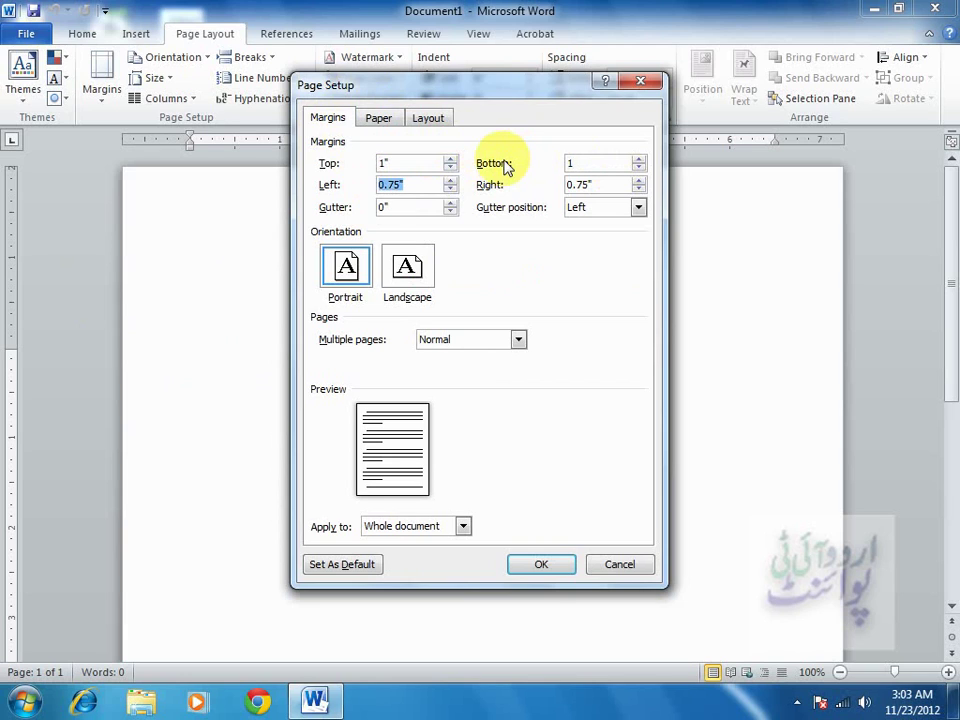
type("1")
key("Tab")
type("1")
key("Tab")
left_click(345, 565)
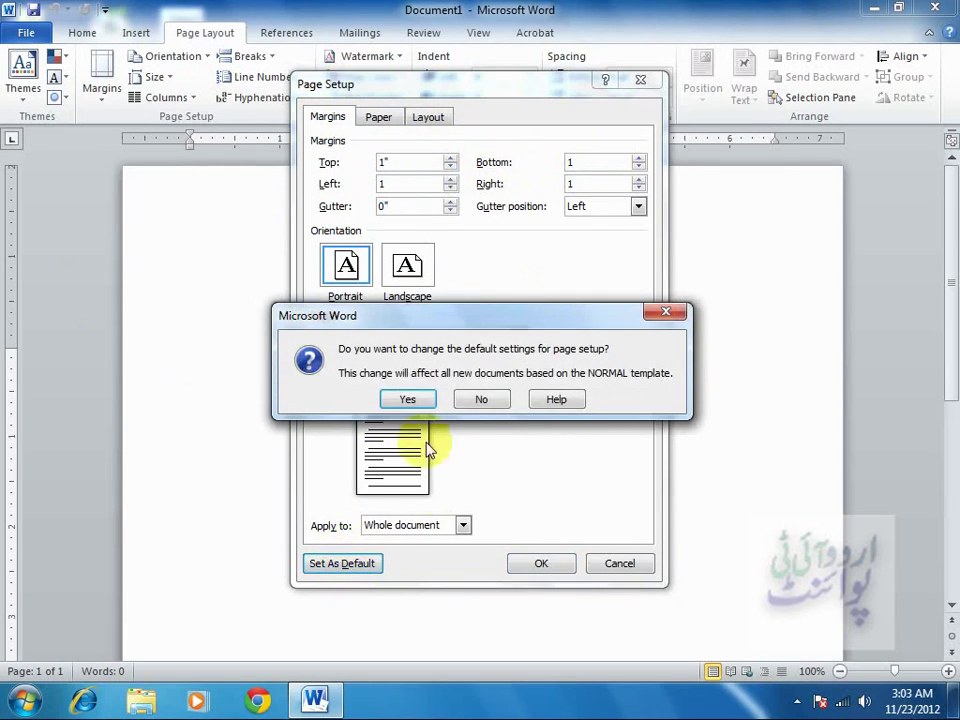
left_click(398, 399)
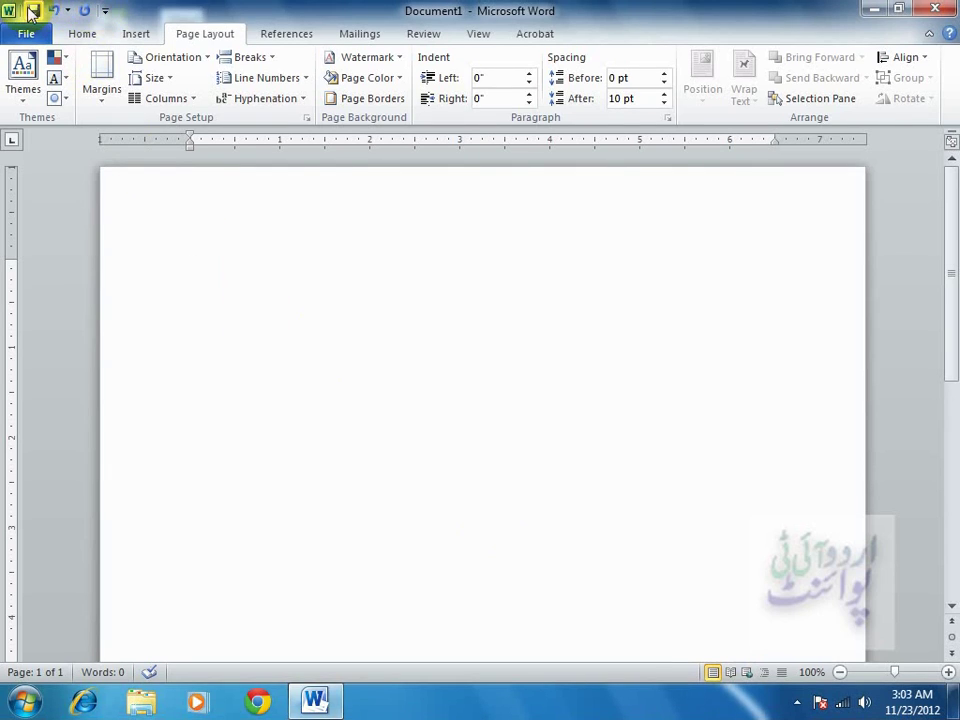
- Pin Open and Quick Print to the Quick Access Toolbar
left_click(105, 12)
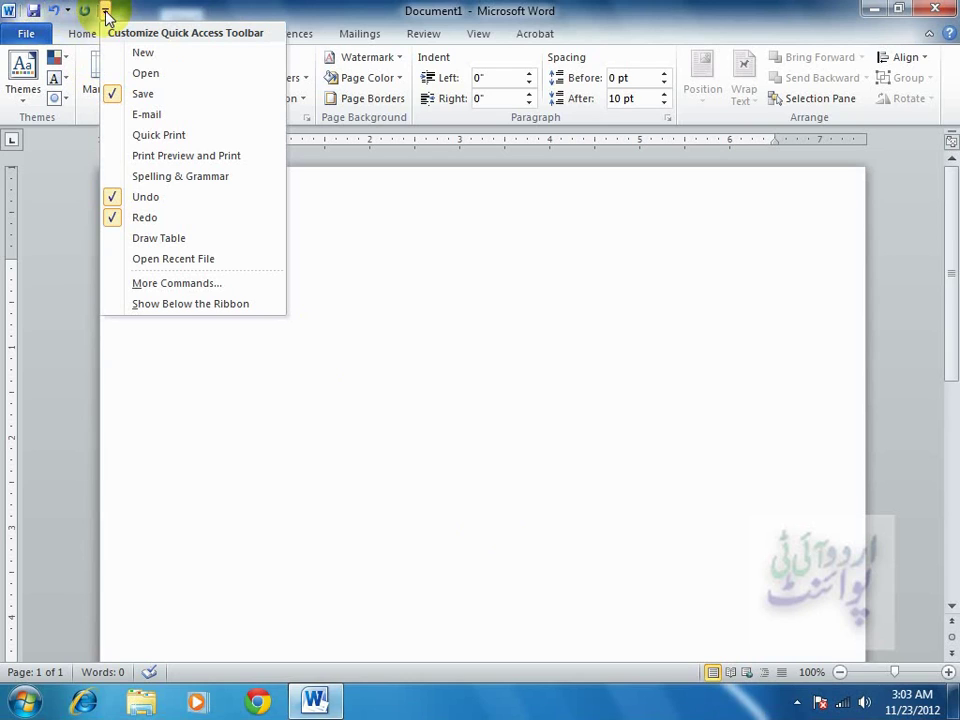
left_click(140, 74)
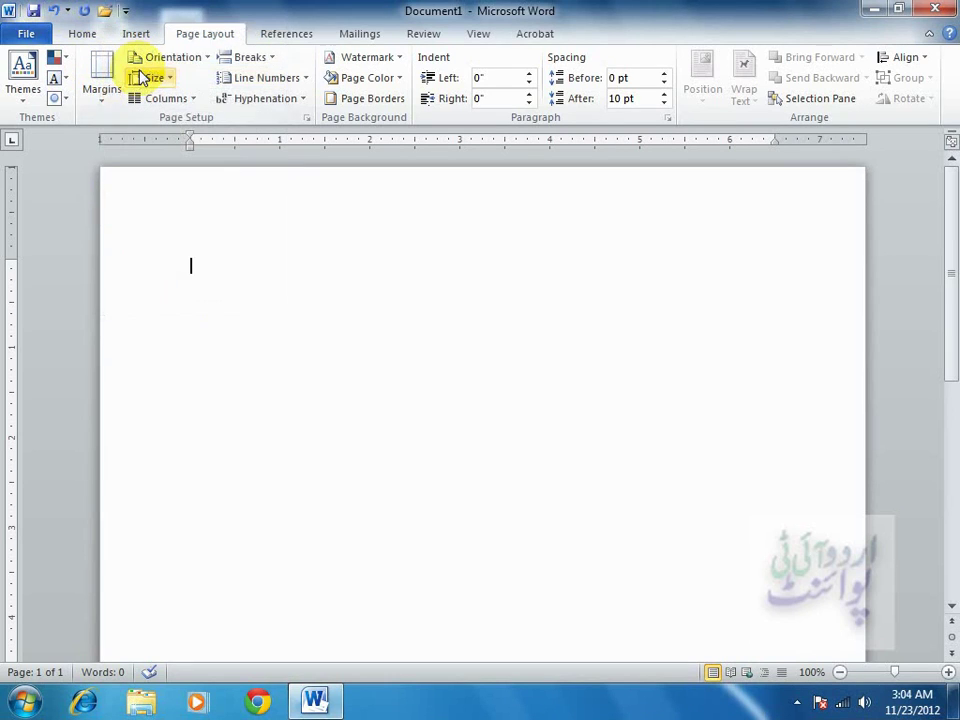
left_click(126, 14)
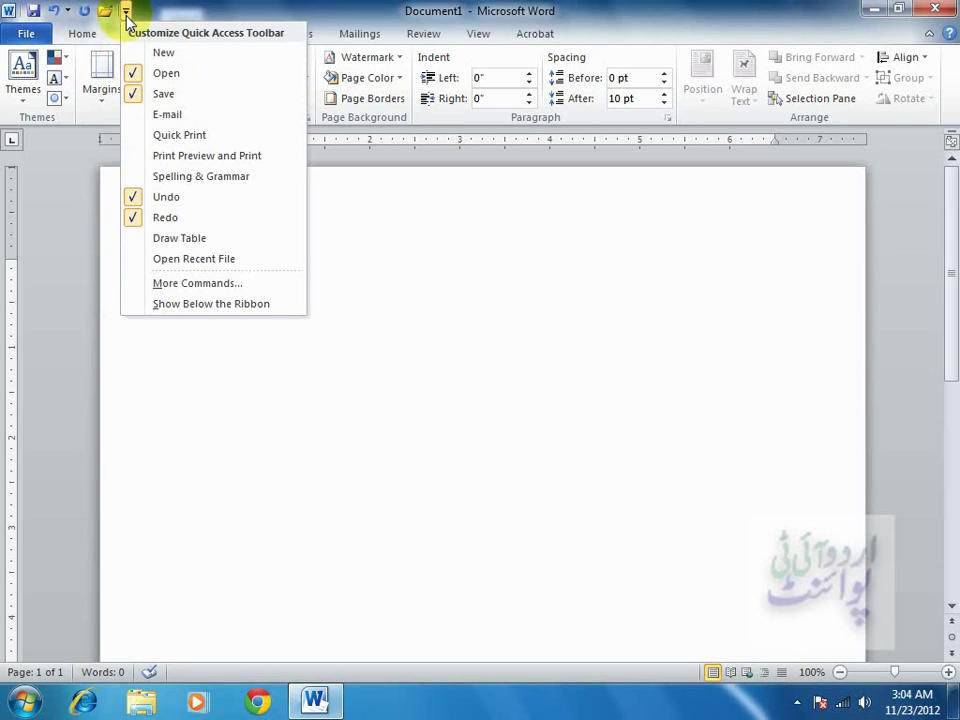
left_click(181, 135)
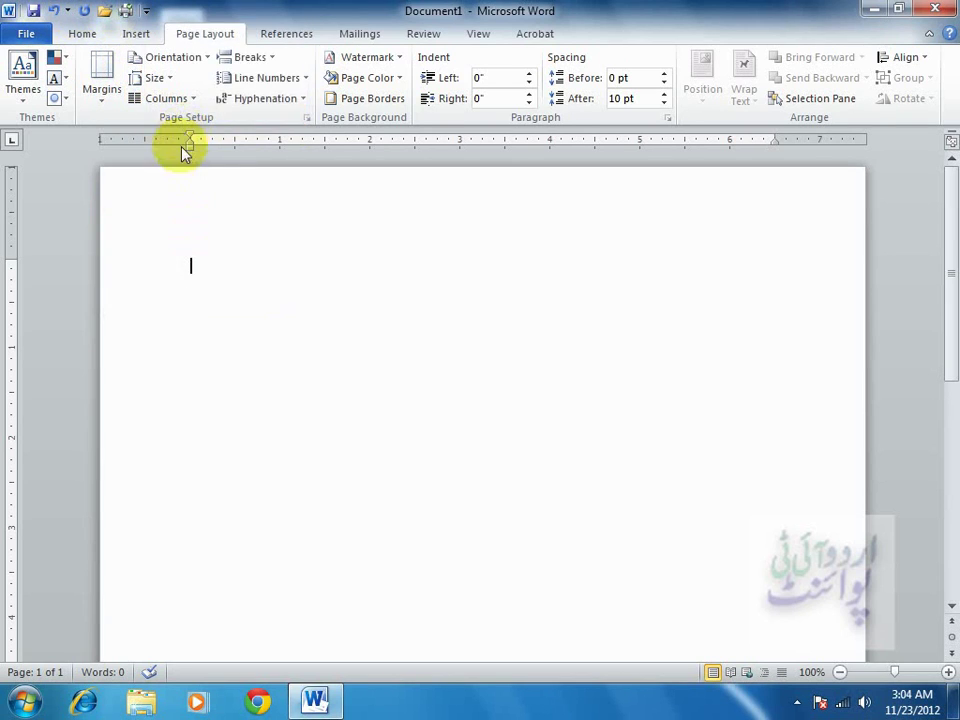
left_click(146, 12)
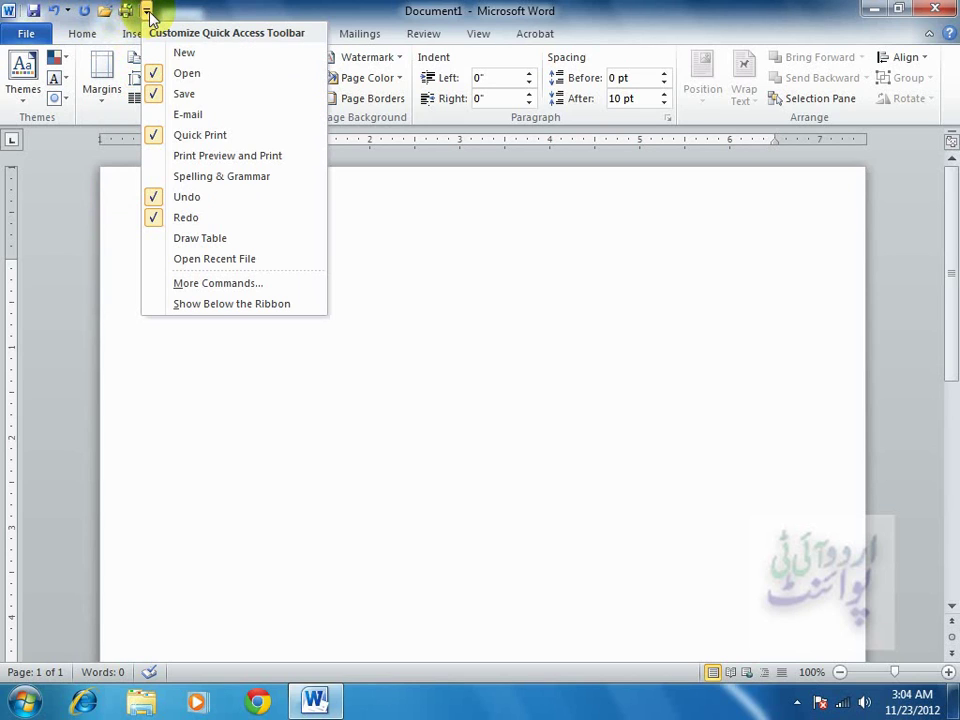
left_click(148, 12)
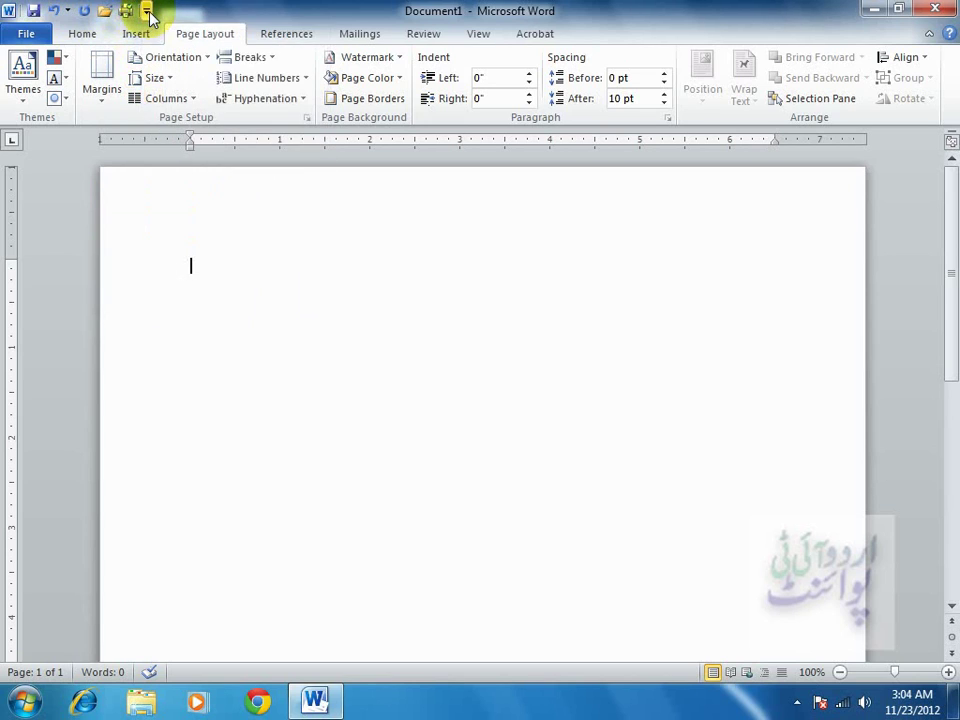
- Visit the File info view, return to the document, and show the View ribbon
left_click(478, 34)
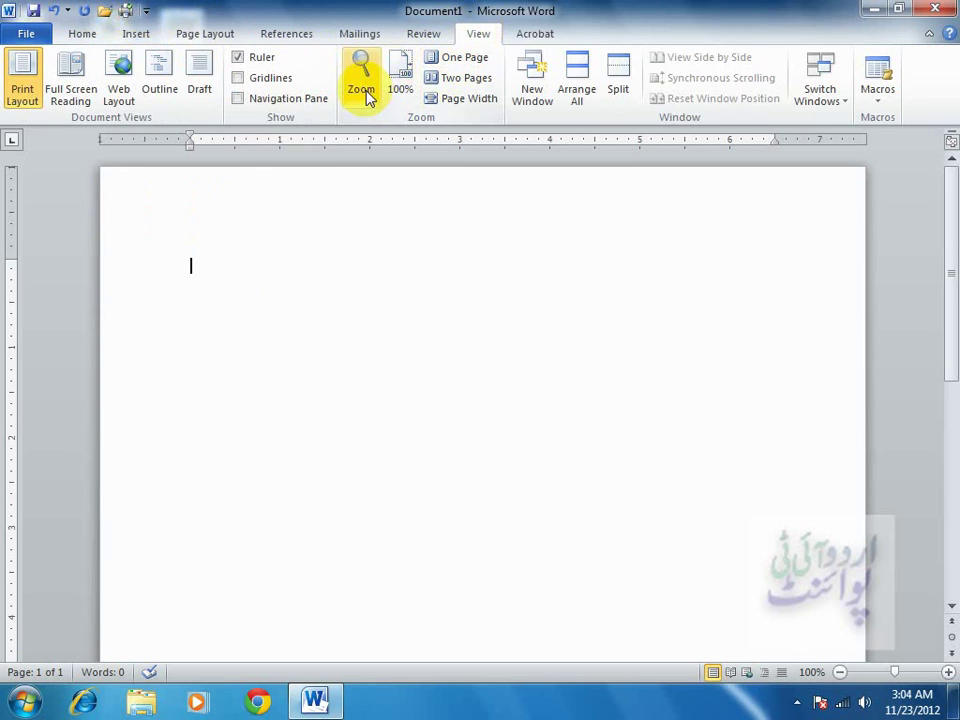
left_click(146, 11)
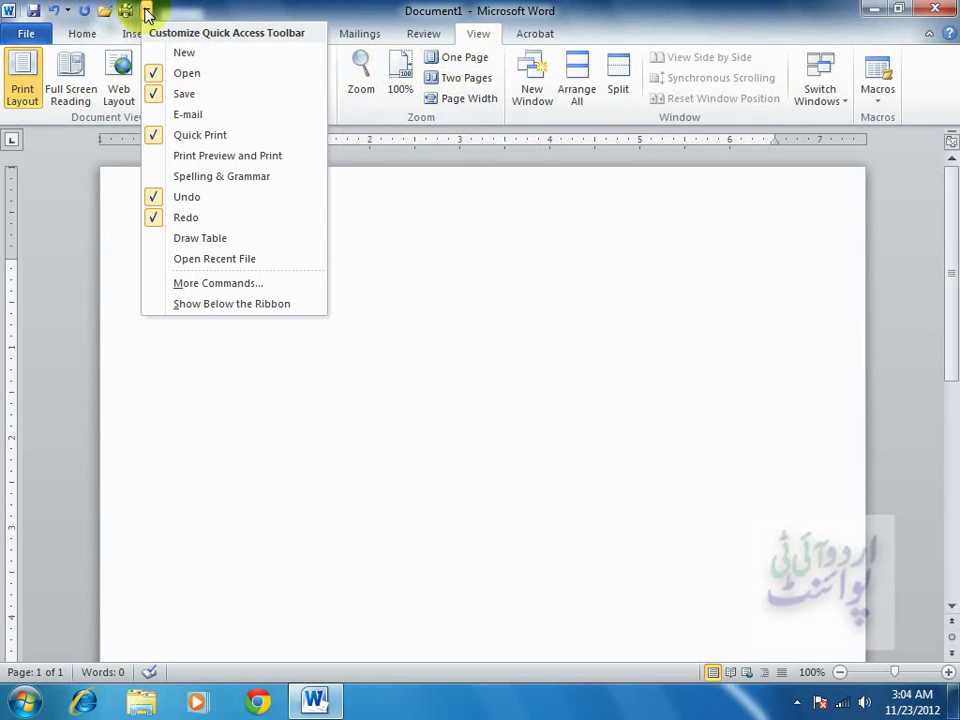
left_click(26, 32)
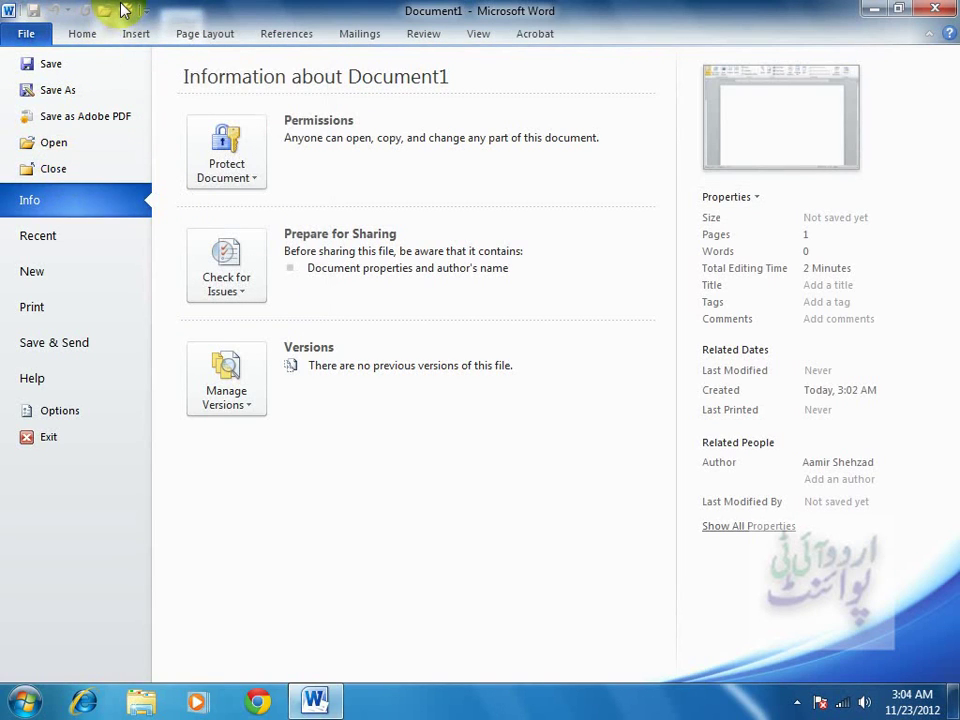
left_click(78, 33)
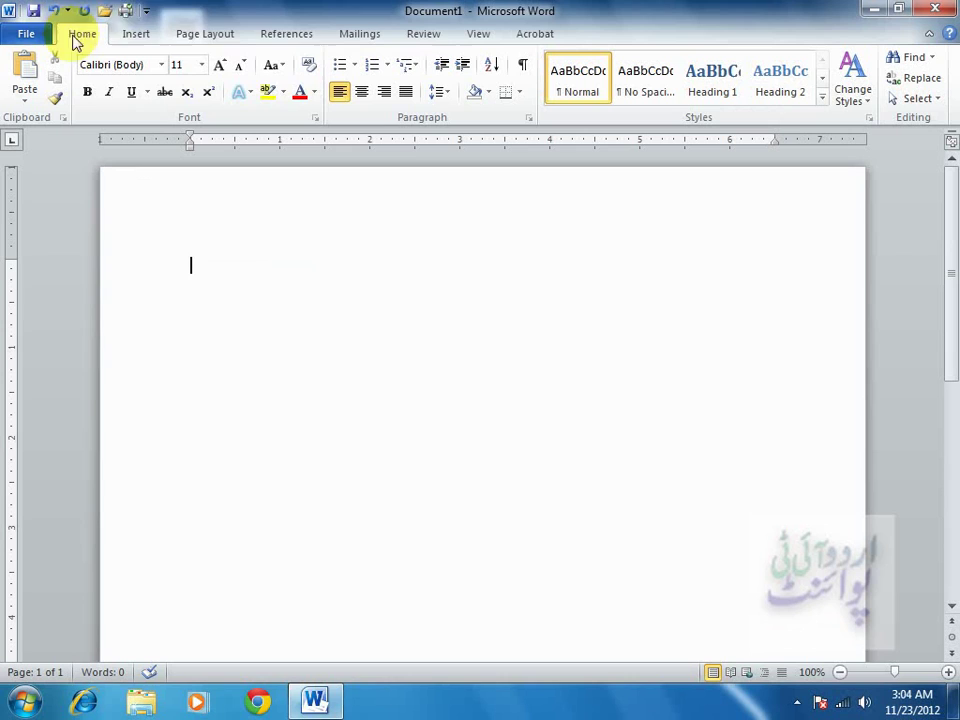
left_click(146, 11)
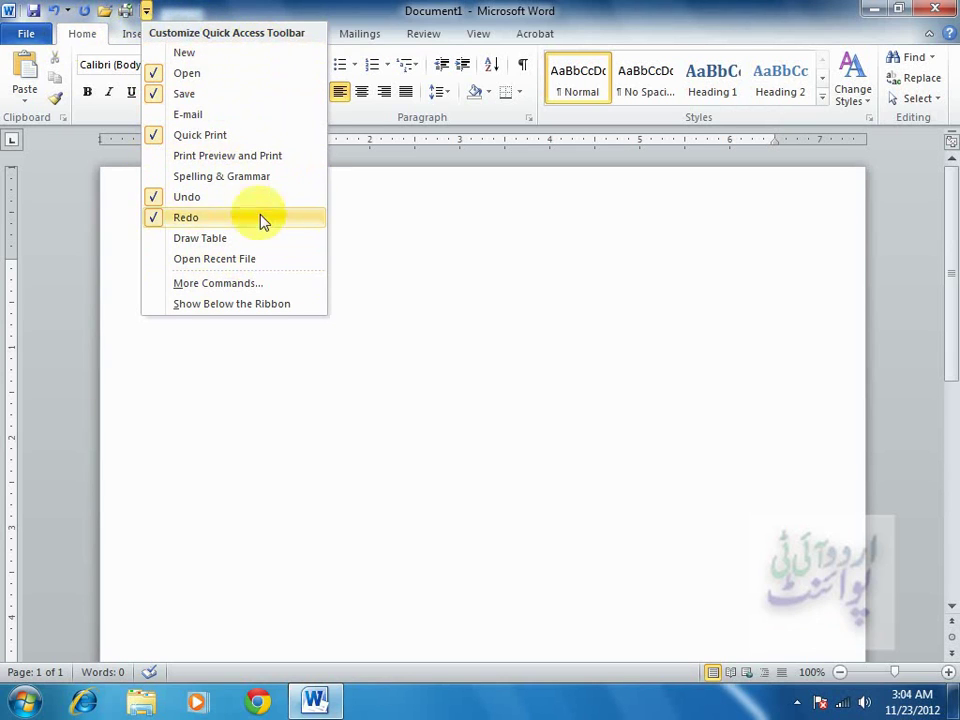
left_click(251, 10)
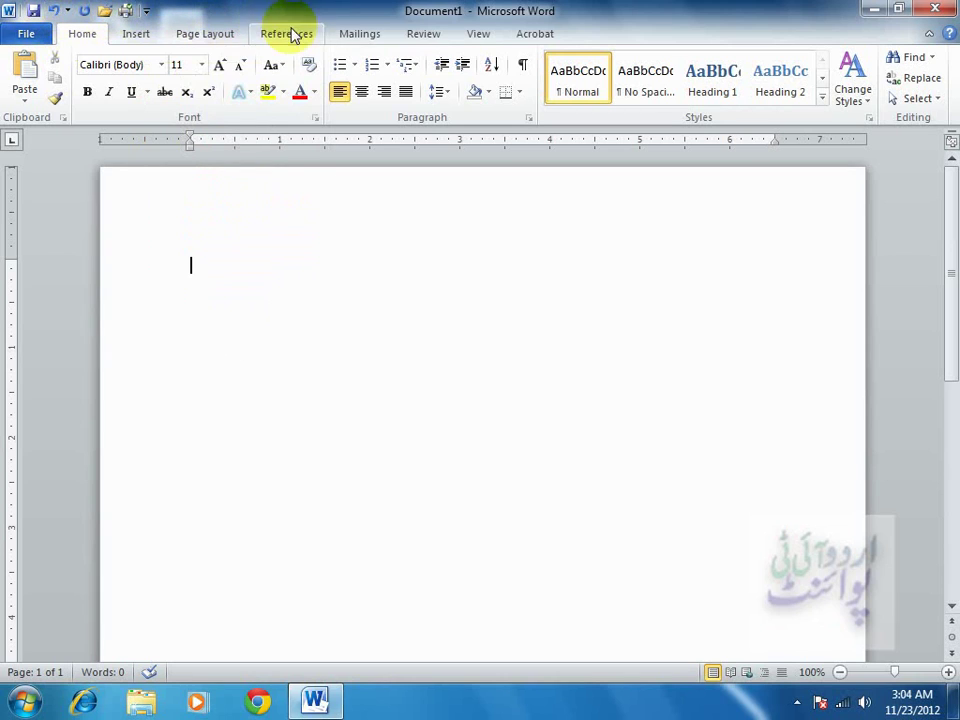
left_click(476, 38)
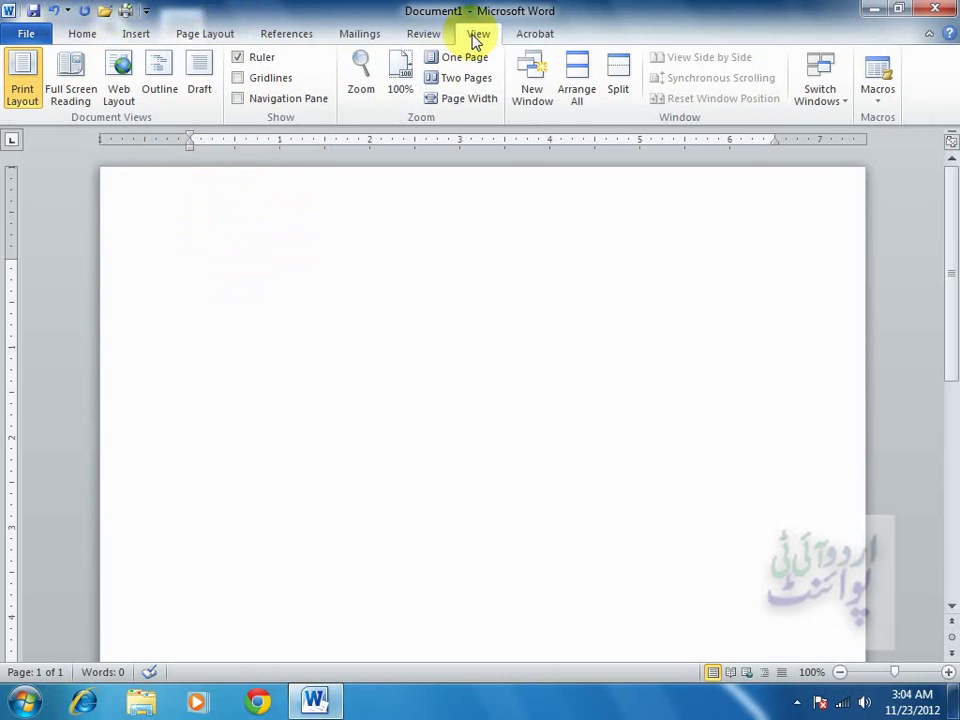
right_click(395, 80)
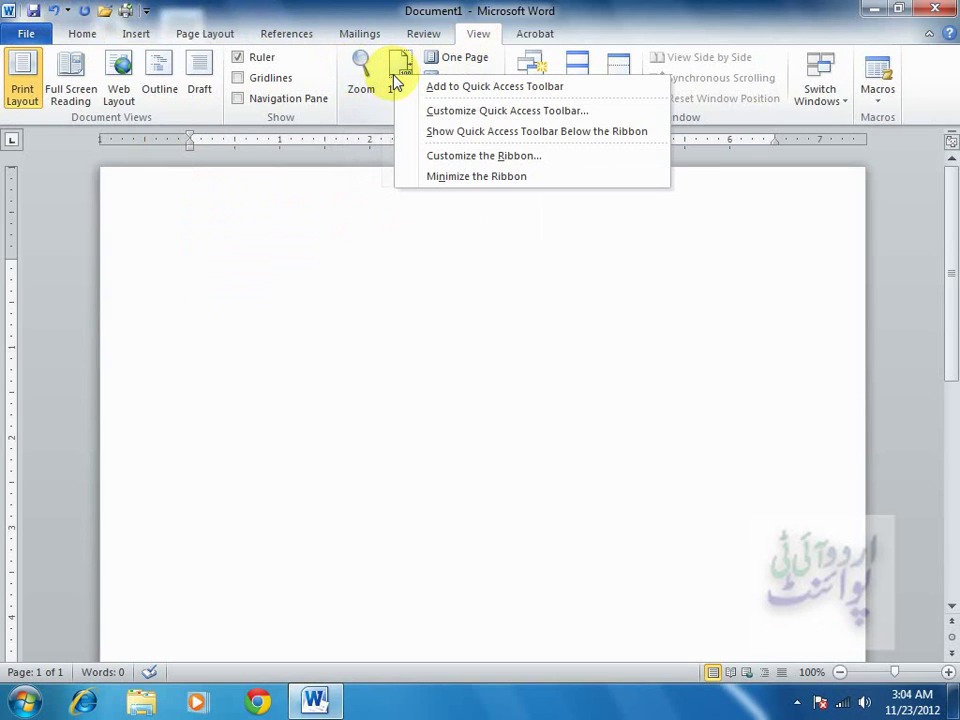
left_click(470, 88)
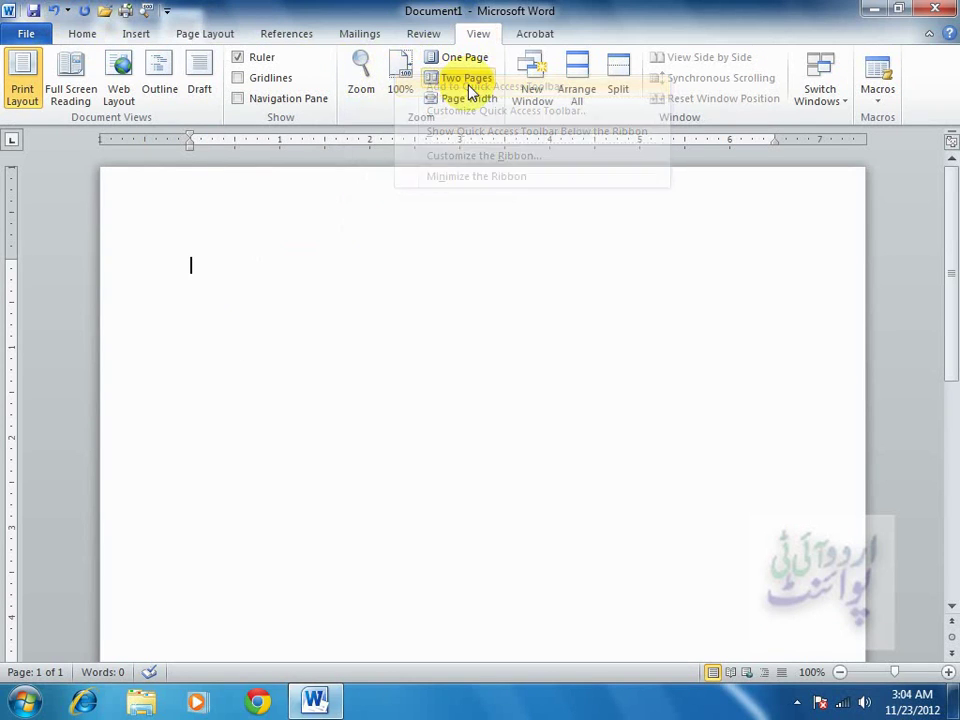
left_click(167, 12)
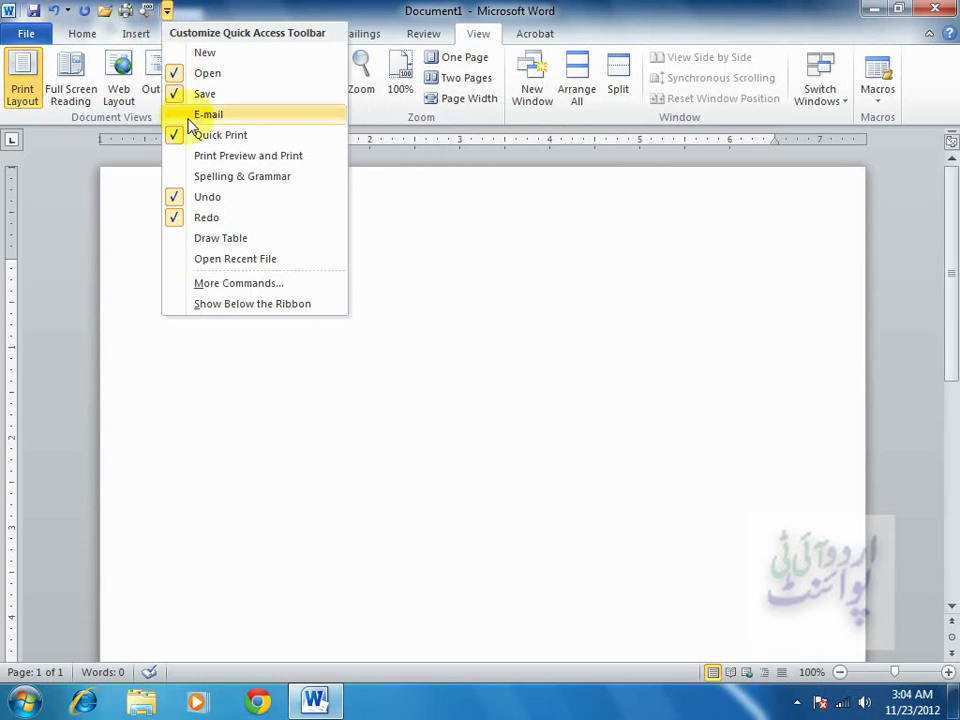
right_click(148, 12)
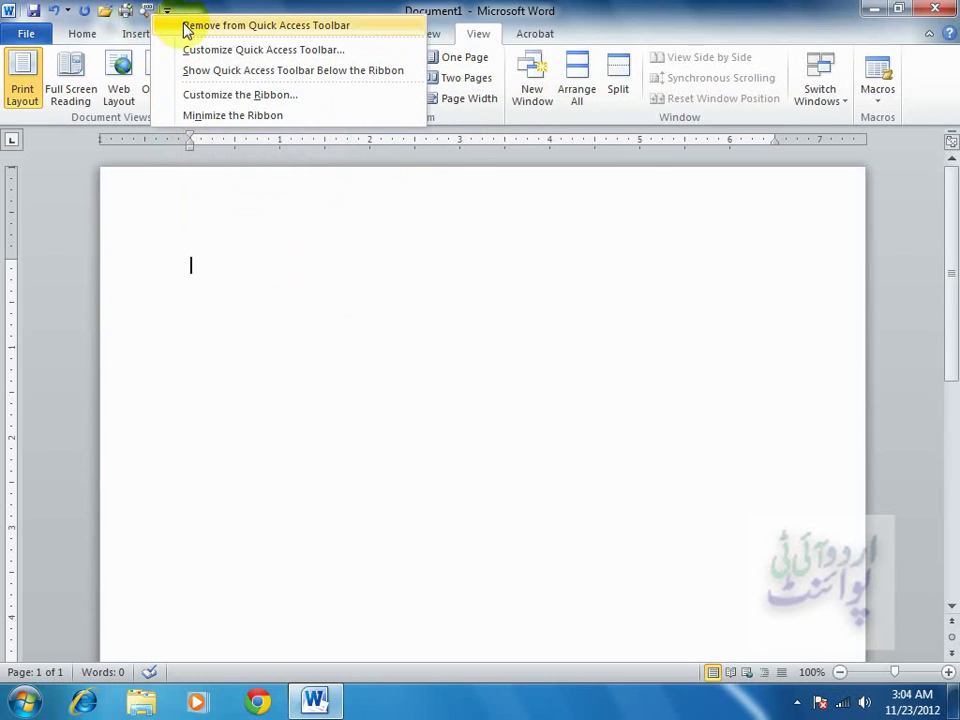
left_click(187, 26)
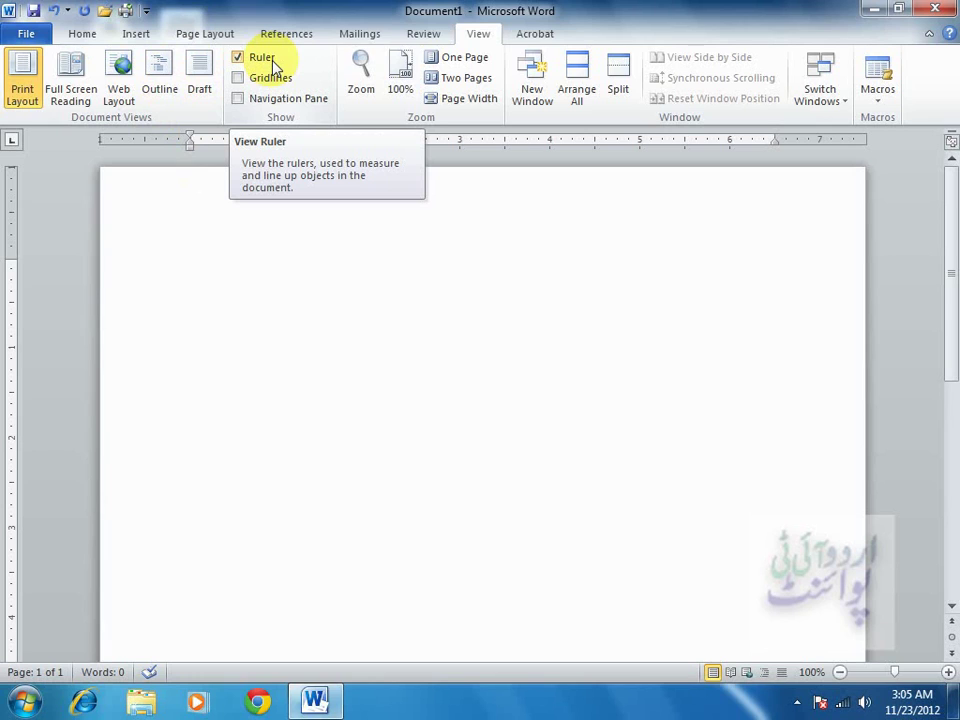
- Browse the Home, Insert, Page Layout, References and View ribbon tabs
left_click(147, 14)
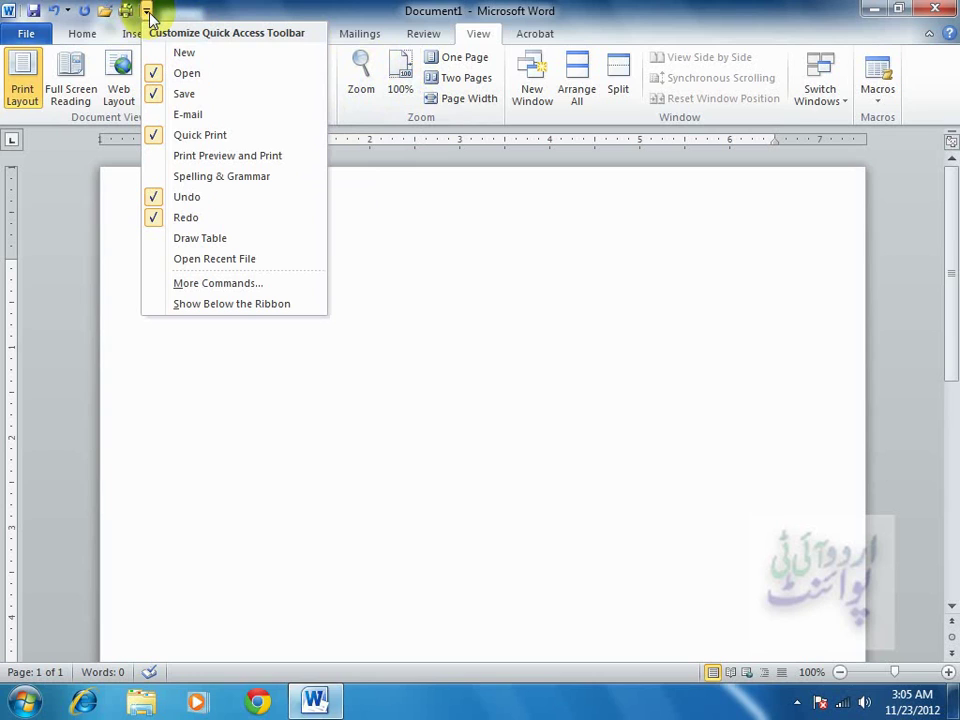
left_click(341, 8)
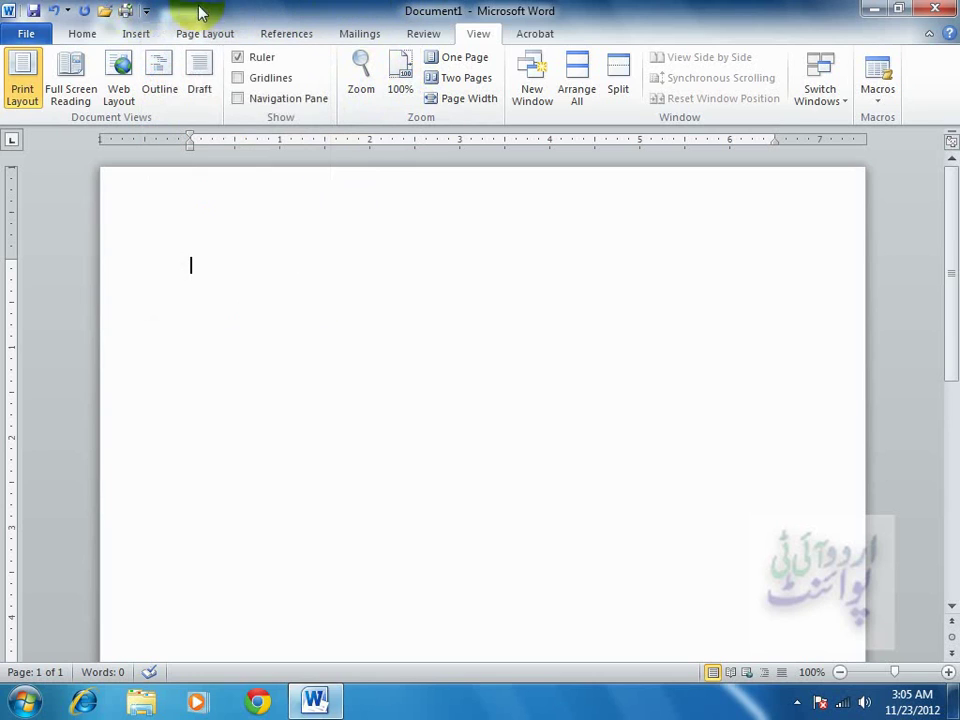
left_click(82, 34)
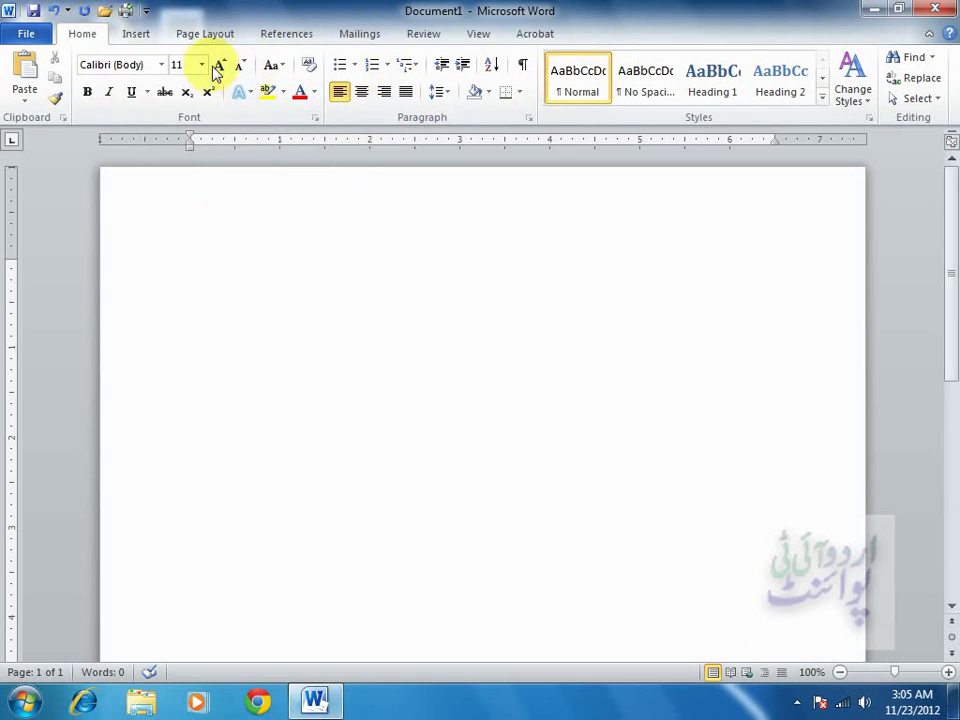
left_click(140, 40)
left_click(224, 40)
left_click(306, 34)
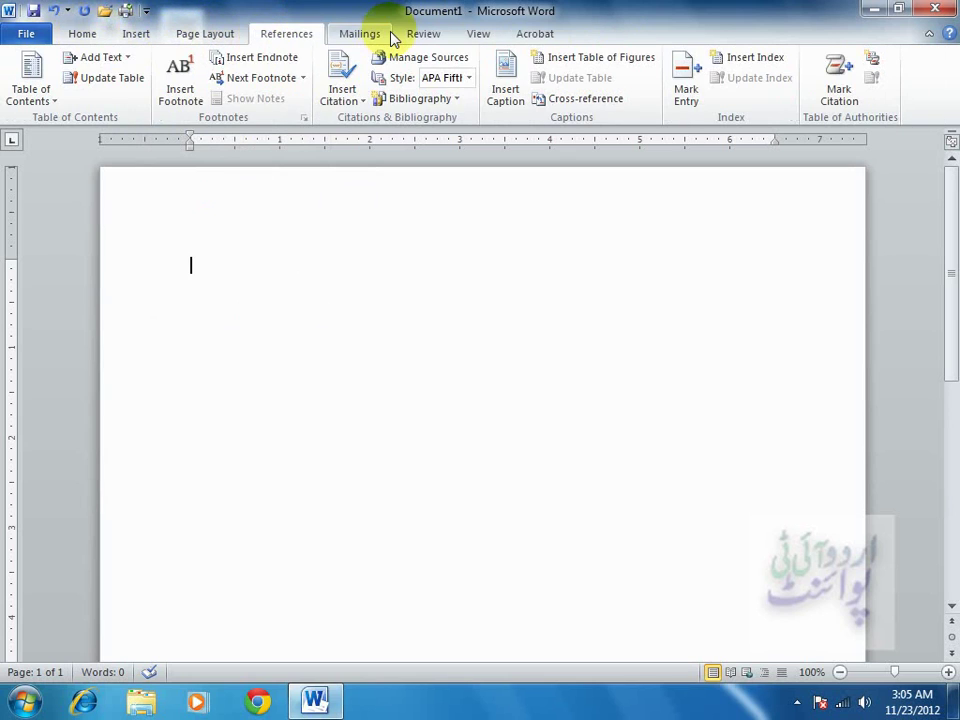
left_click(476, 34)
scroll(378, 40, "down", 1)
- Check the File info view, return to Home, and open the Customize Quick Access Toolbar menu
left_click(26, 33)
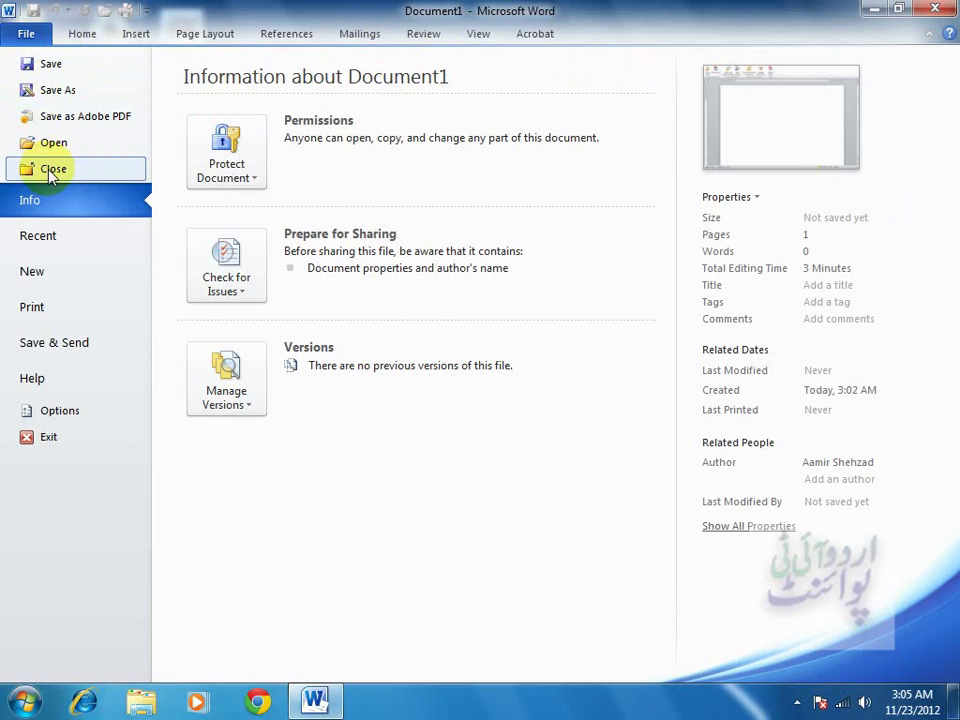
left_click(80, 34)
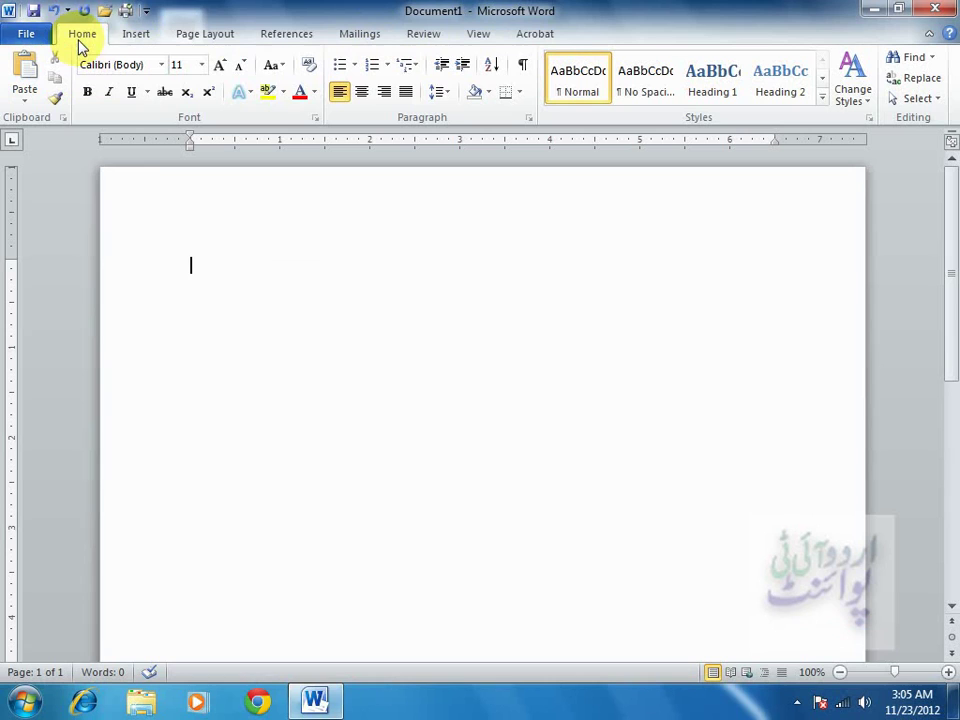
left_click(146, 17)
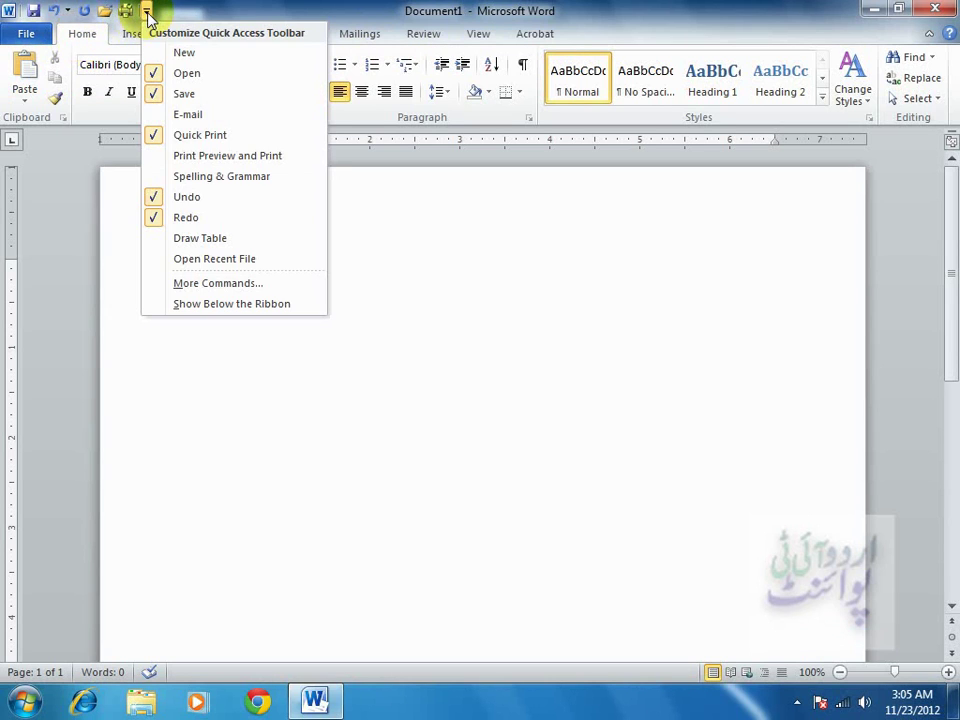
- Choose More Commands and expand the 'Choose commands from' dropdown in Word Options
left_click(209, 286)
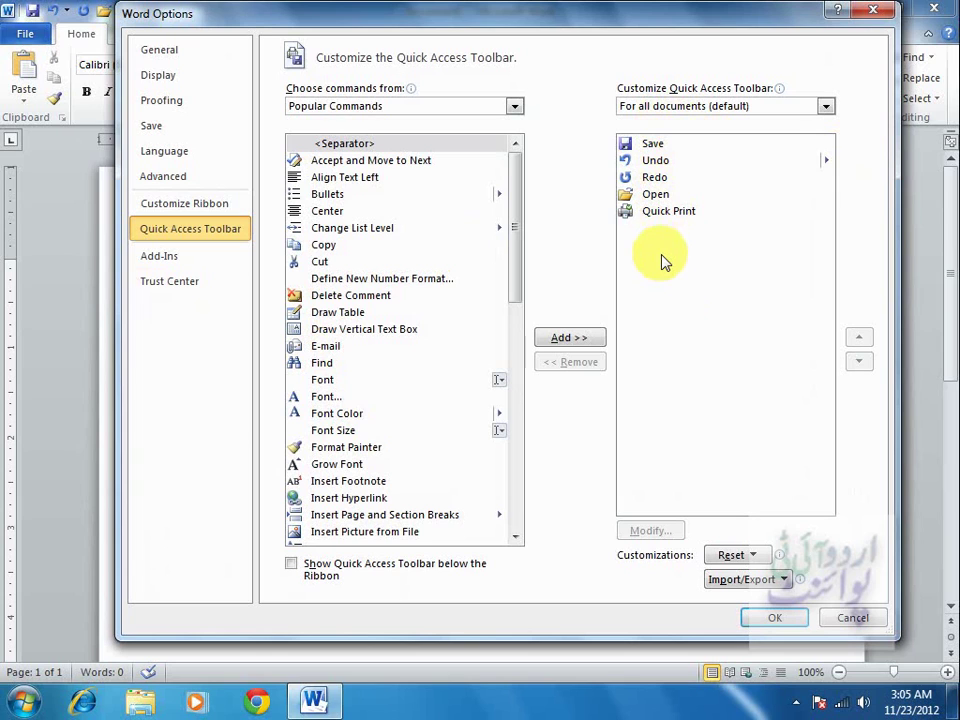
mouse_move(517, 253)
left_mouse_down()
mouse_move(508, 527)
mouse_move(519, 161)
left_mouse_up()
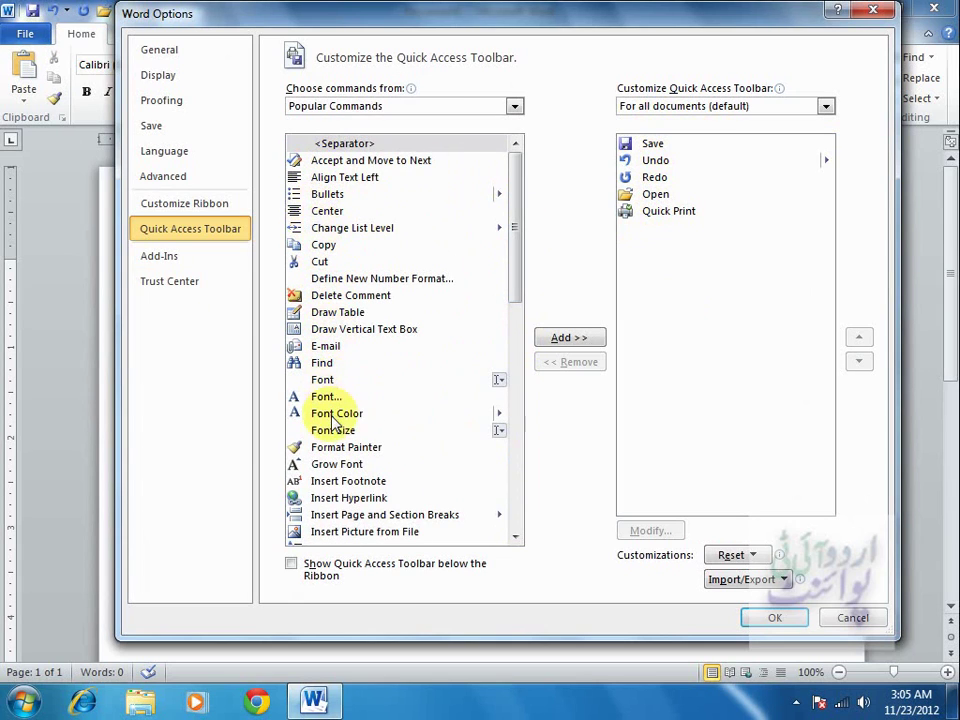
mouse_move(293, 100)
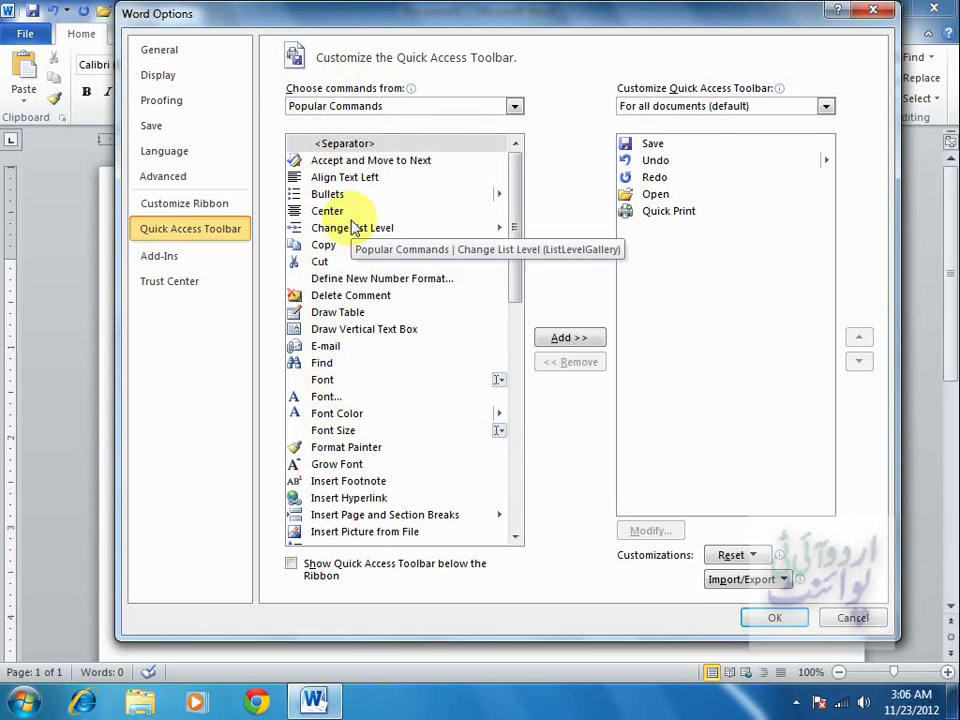
left_click(514, 106)
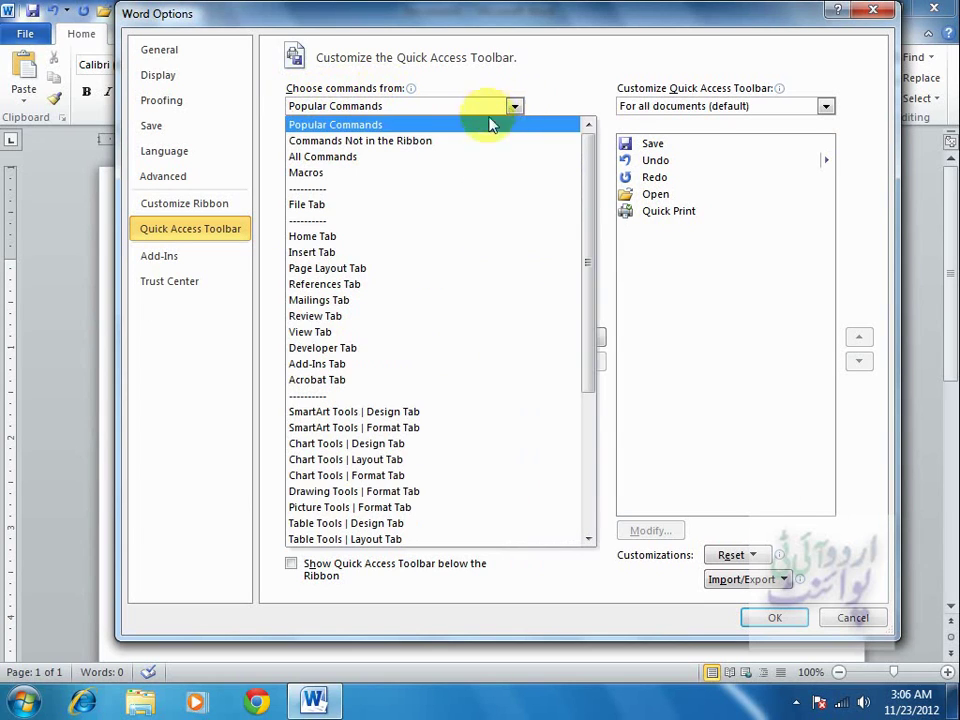
- From the File Tab command set, add Close and New... to the toolbar list
left_click(385, 207)
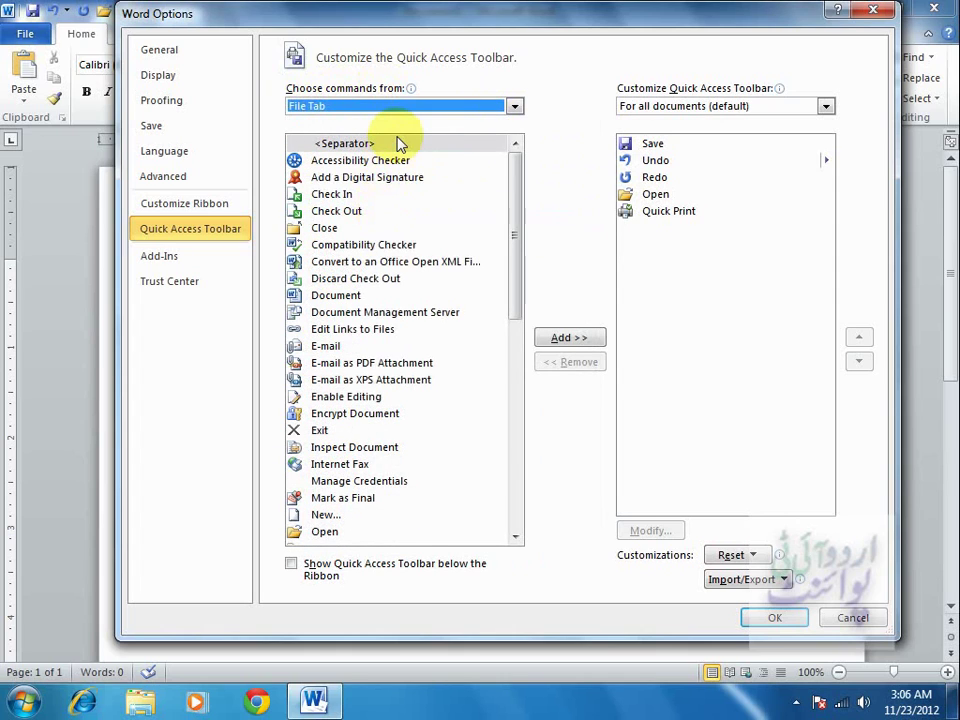
left_click(326, 230)
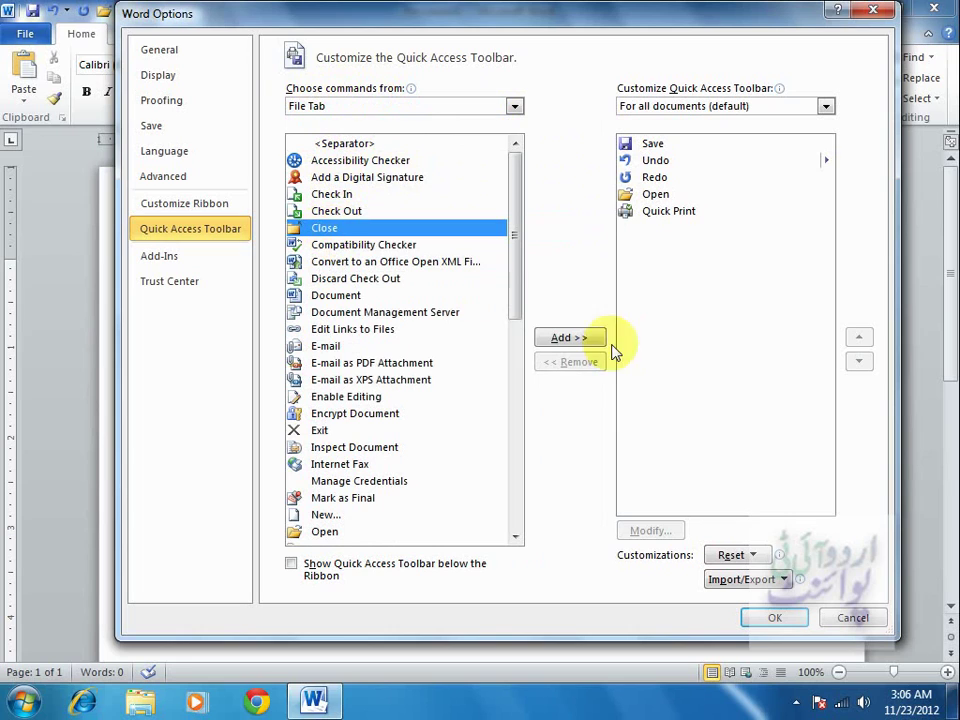
left_click(560, 340)
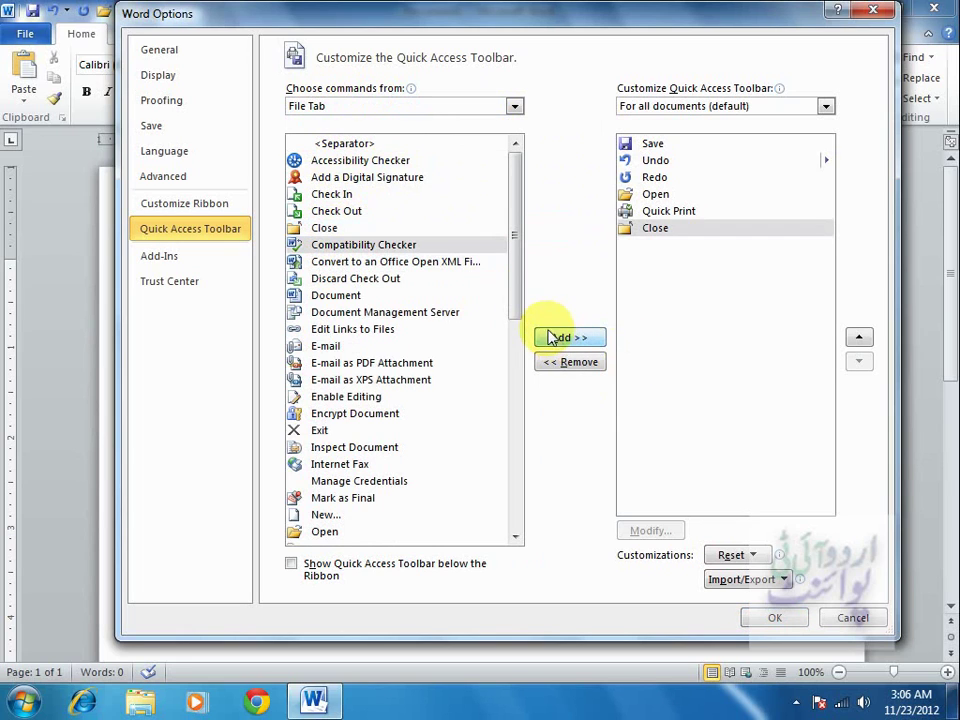
left_click_drag(517, 225, 518, 285)
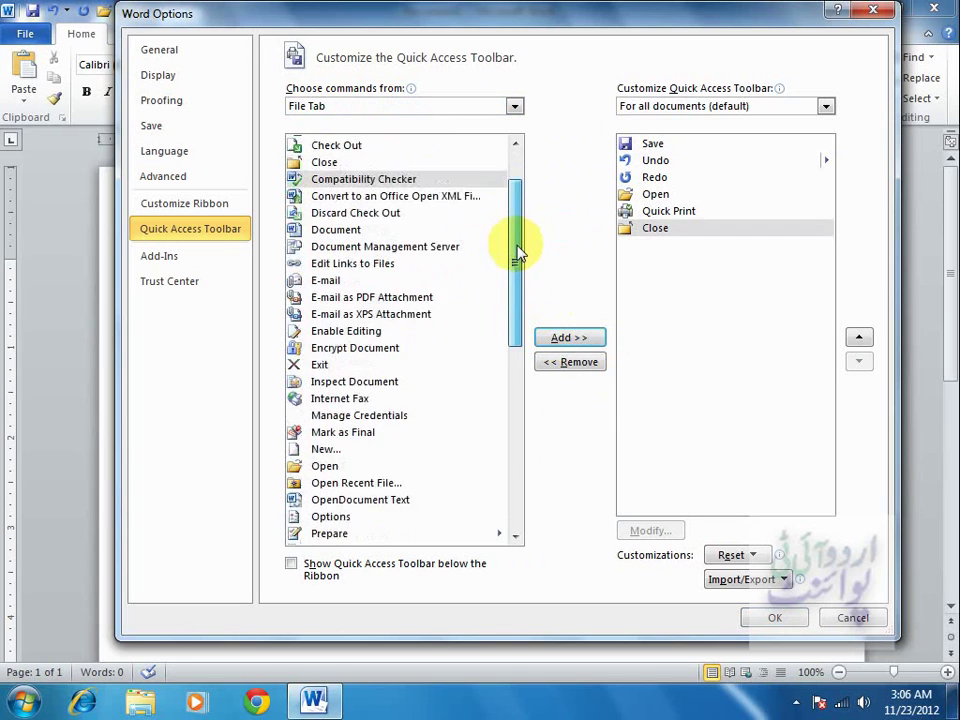
left_click(326, 377)
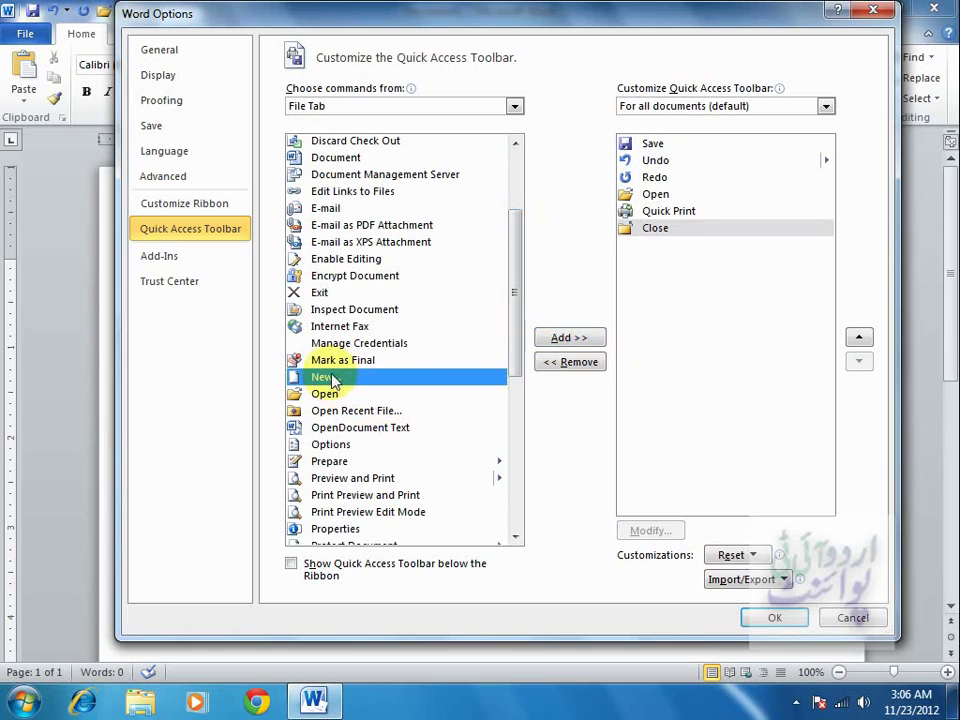
left_click(568, 338)
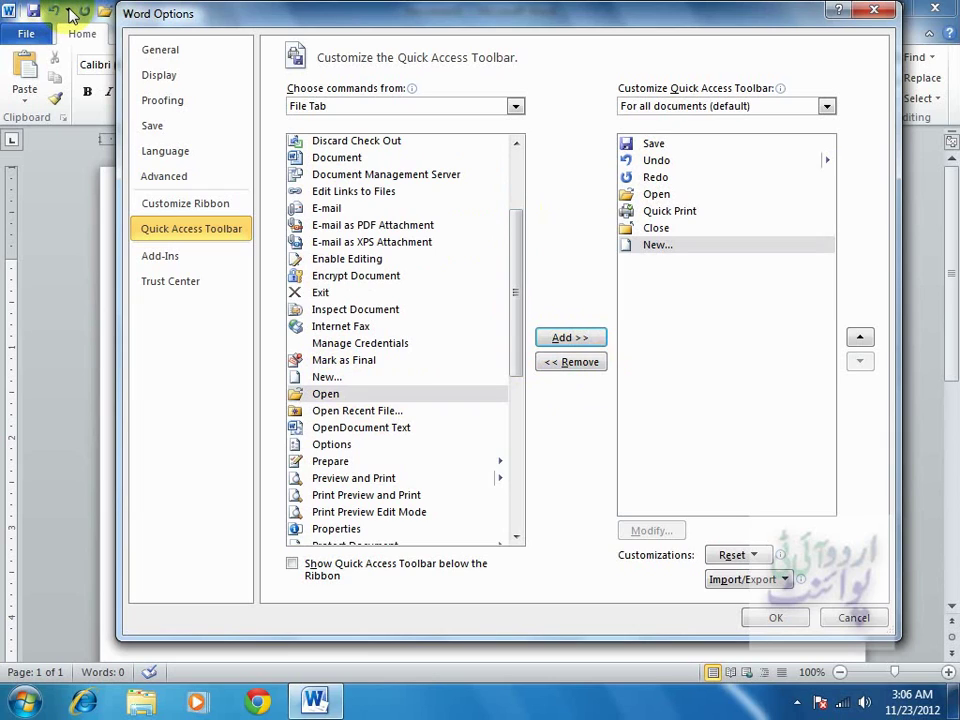
- Move New... to the top of the toolbar list and Close up to second place
left_click(658, 247)
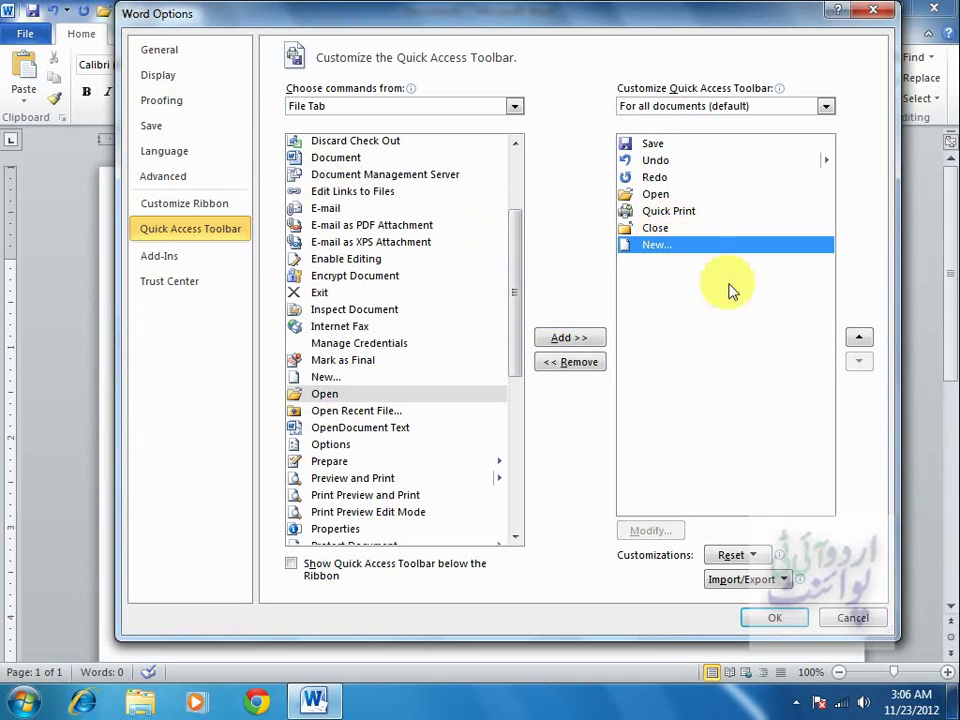
left_click(859, 340)
left_click(859, 340)
left_click(859, 340)
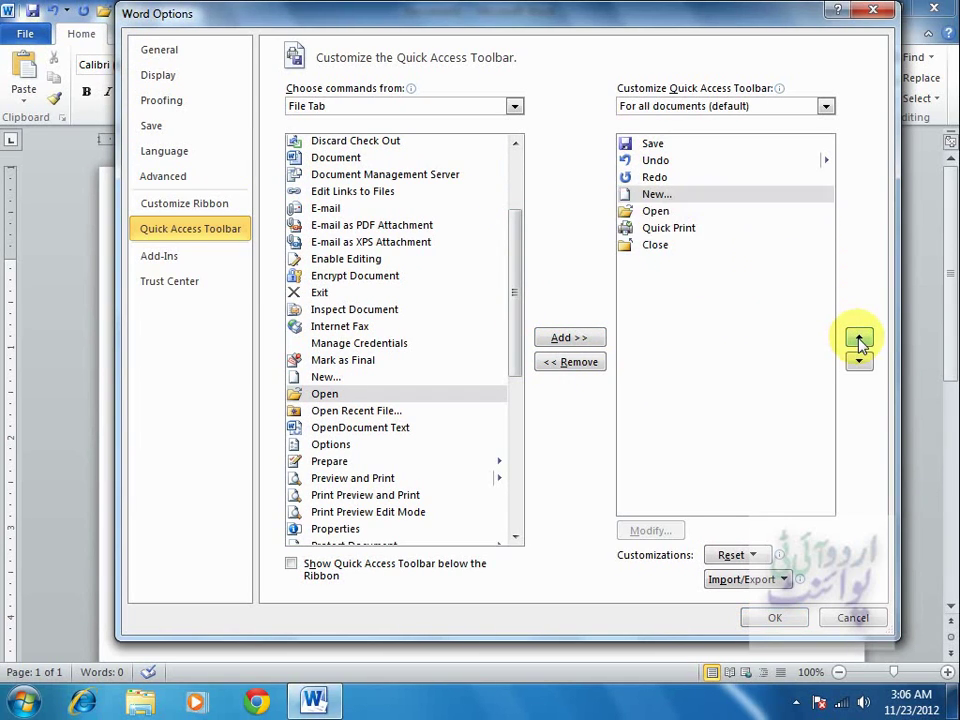
left_click(859, 340)
left_click(859, 340)
left_click(859, 340)
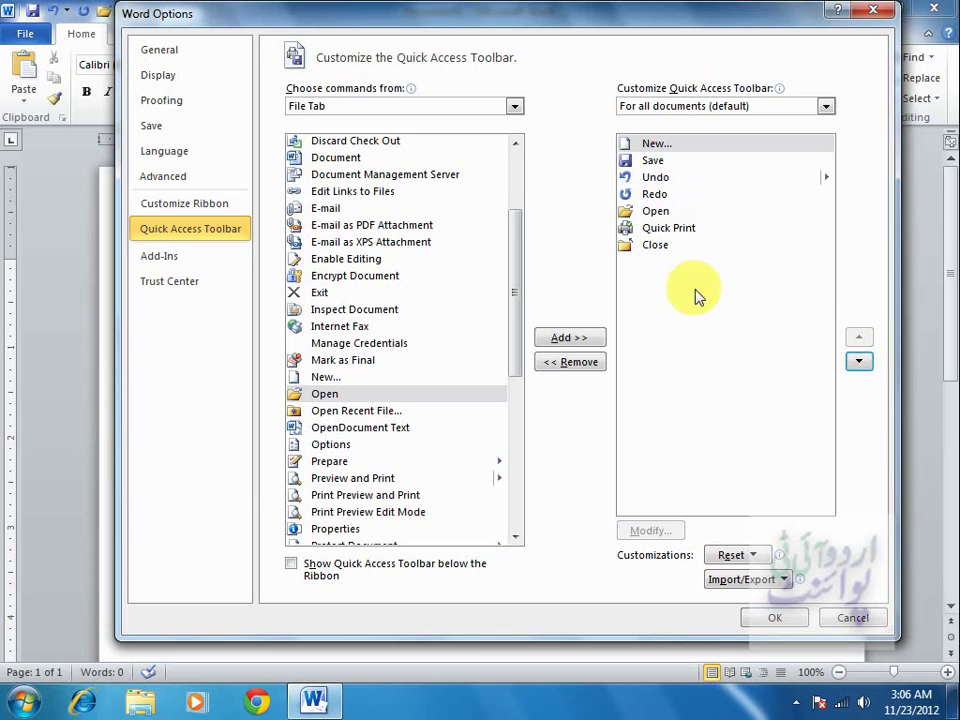
left_click(665, 246)
left_click(859, 340)
left_click(859, 340)
left_click(859, 340)
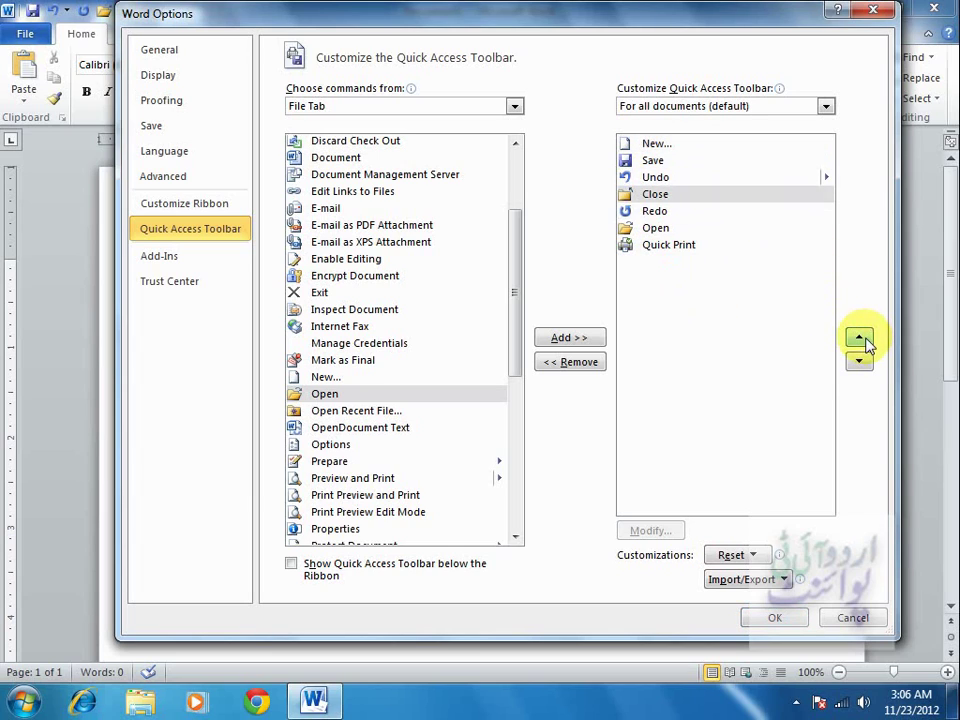
left_click(859, 340)
left_click(859, 340)
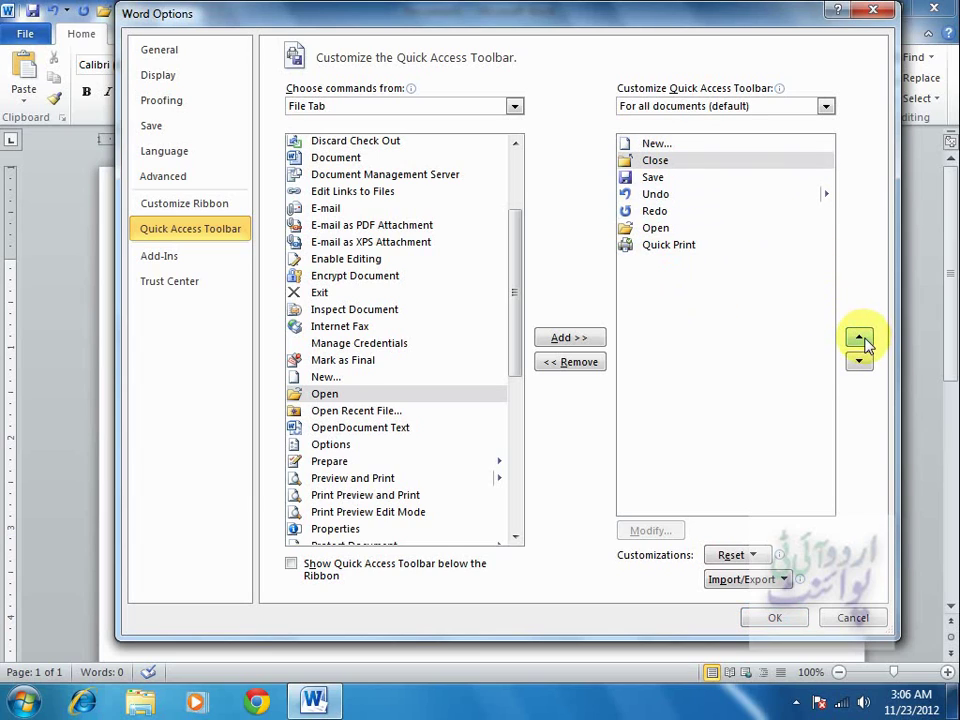
- Place Open just below New... and apply the new order with OK
left_click(655, 228)
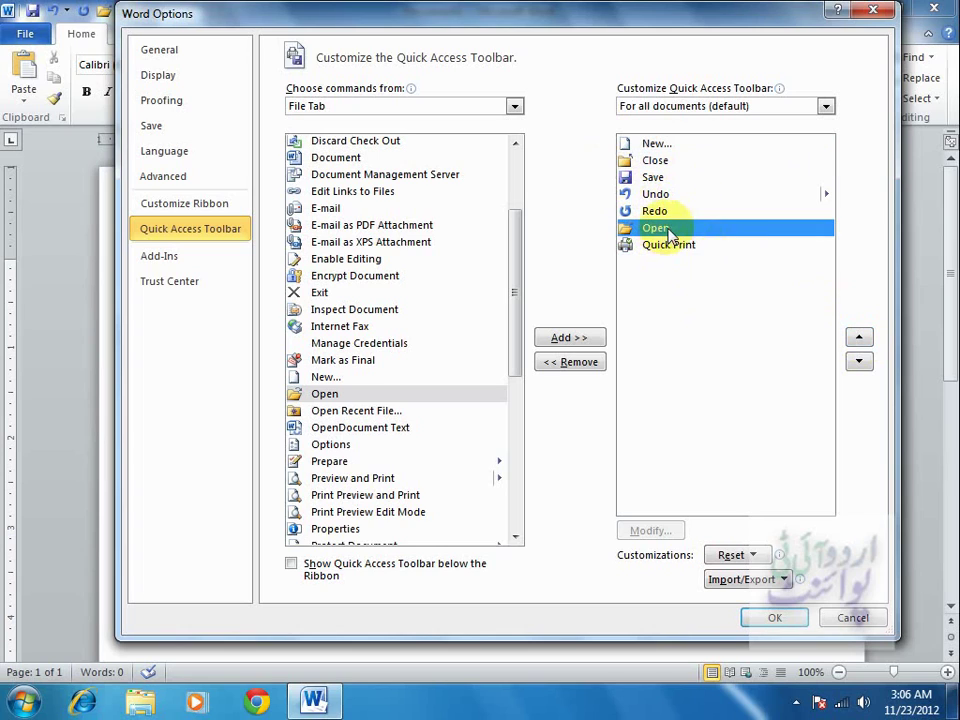
left_click(859, 337)
left_click(859, 337)
left_click(859, 337)
left_click(859, 337)
left_click(859, 337)
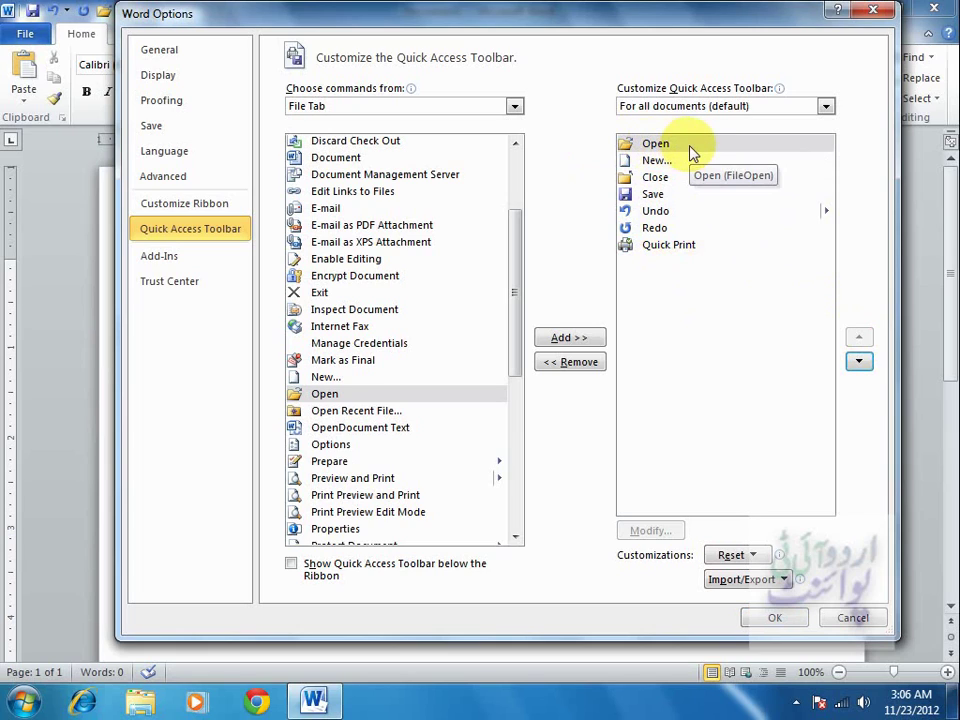
left_click(859, 364)
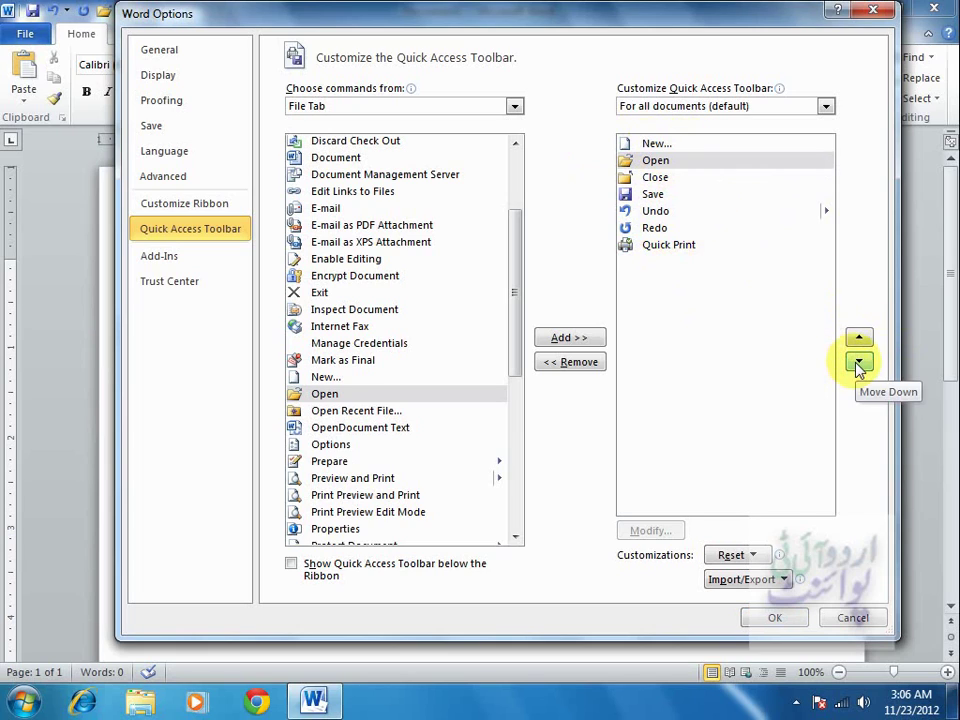
left_click(778, 619)
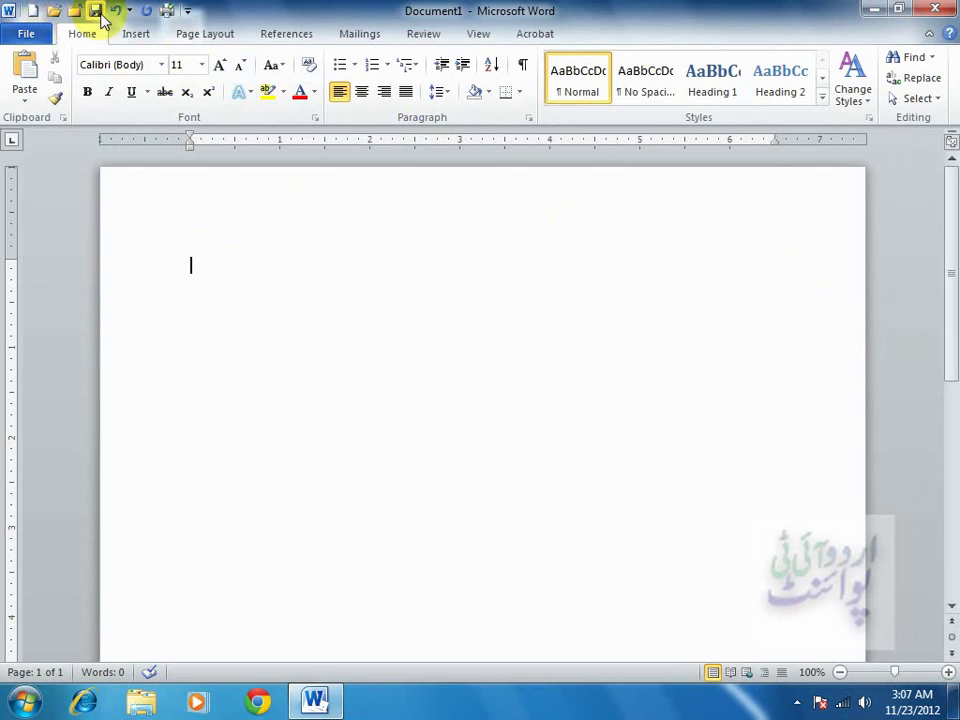
- Right-click the New toolbar button, dismiss its menu, and open the Customize Quick Access Toolbar menu
right_click(38, 15)
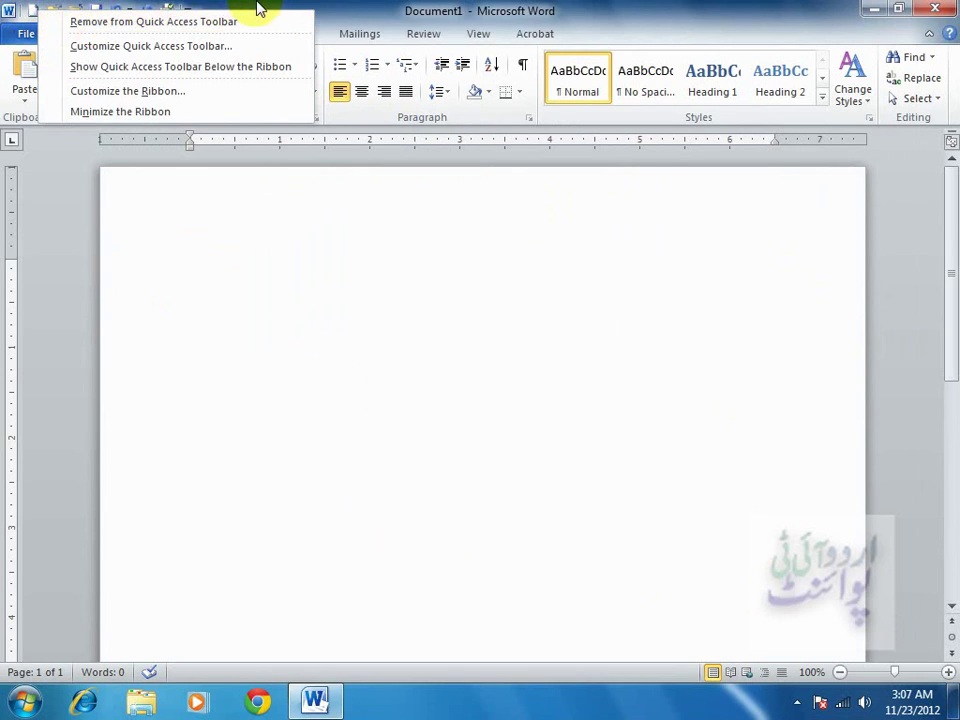
left_click(198, 12)
left_click(189, 10)
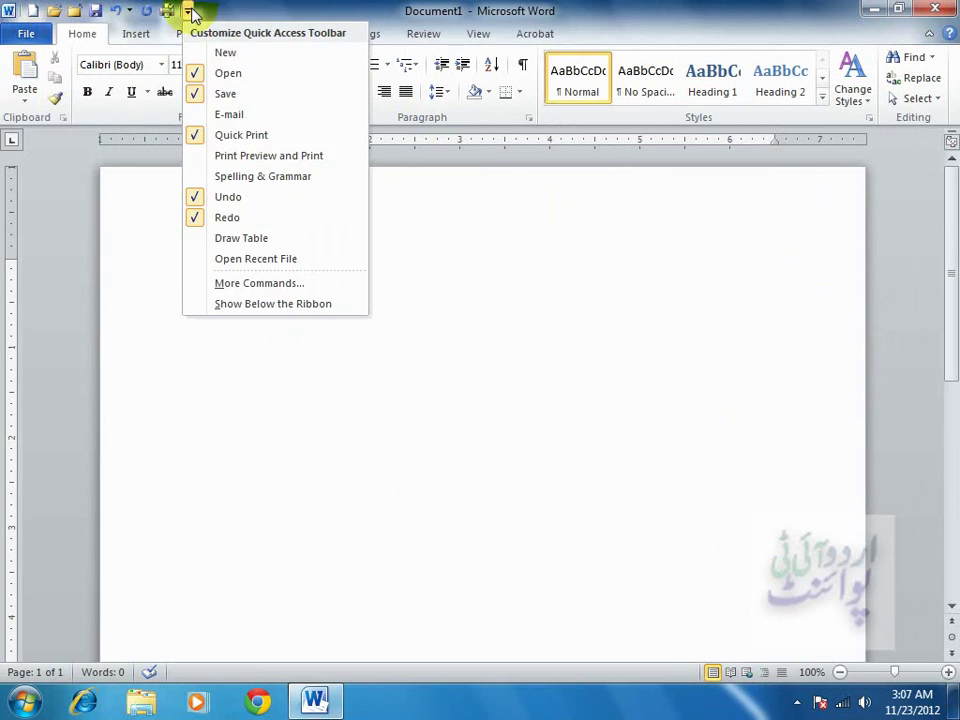
- In More Commands, remove Quick Print, Close and Open from the toolbar list and click OK
left_click(236, 286)
left_click(670, 244)
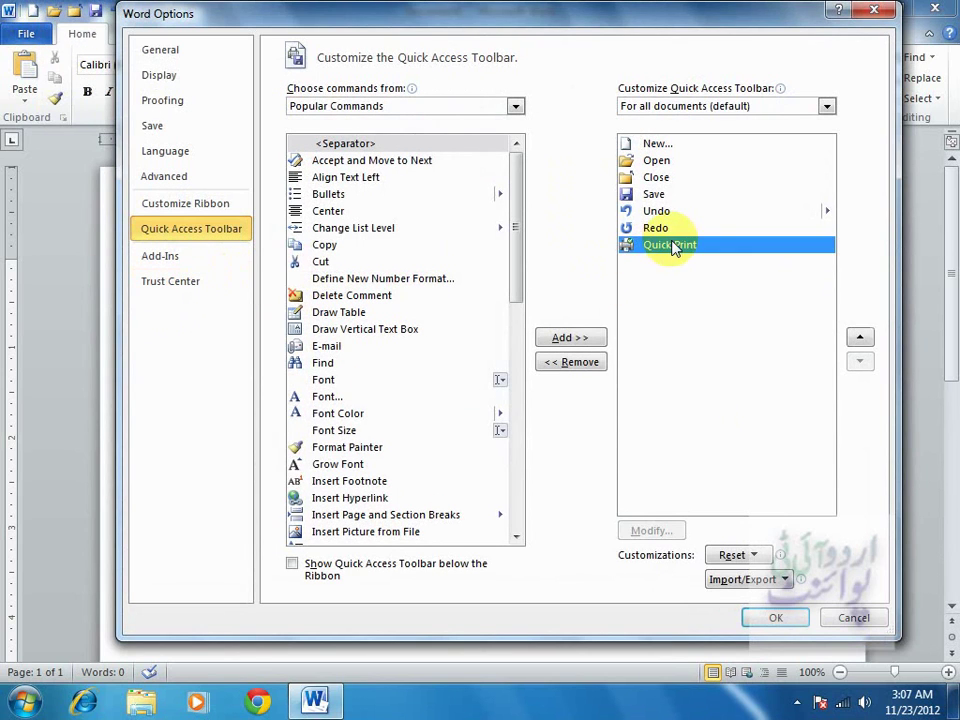
left_click(586, 368)
left_click(658, 177)
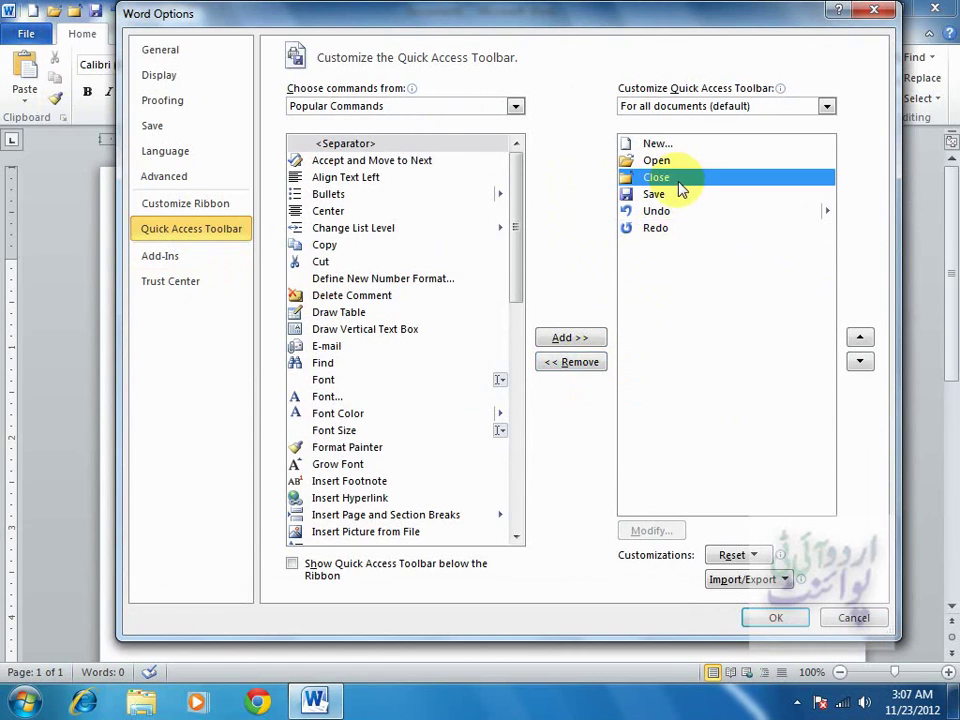
left_click(575, 362)
left_click(656, 160)
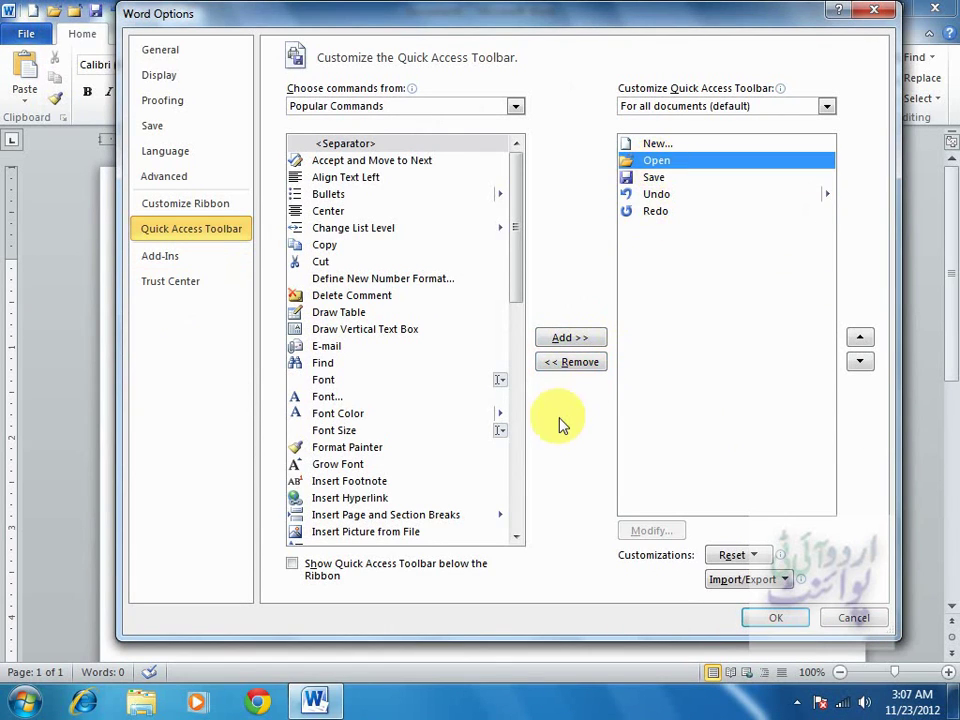
left_click(569, 364)
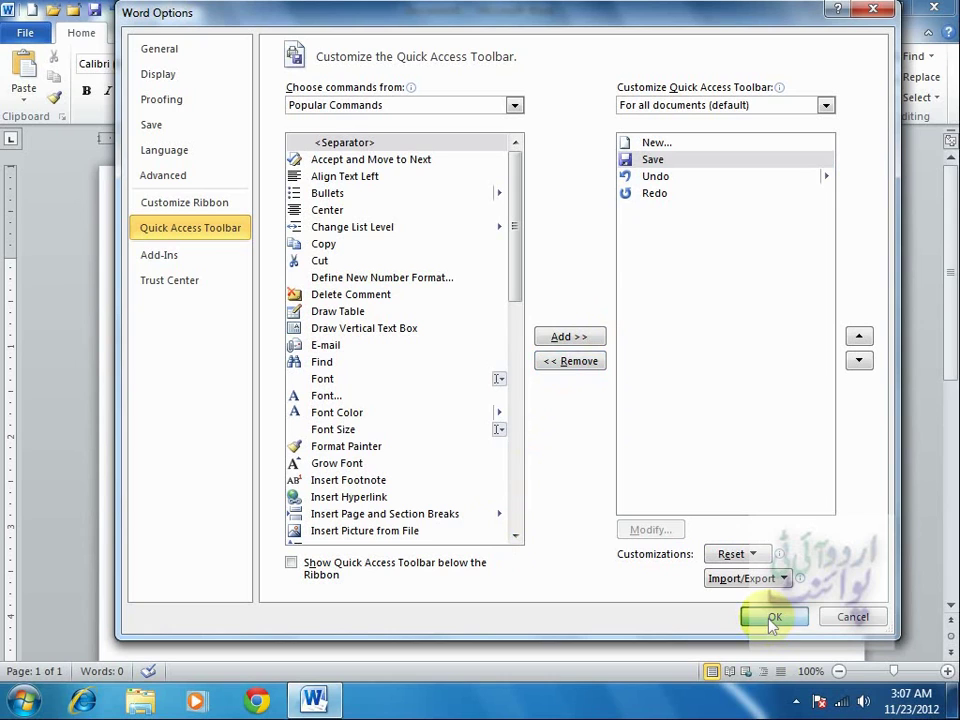
left_click(773, 617)
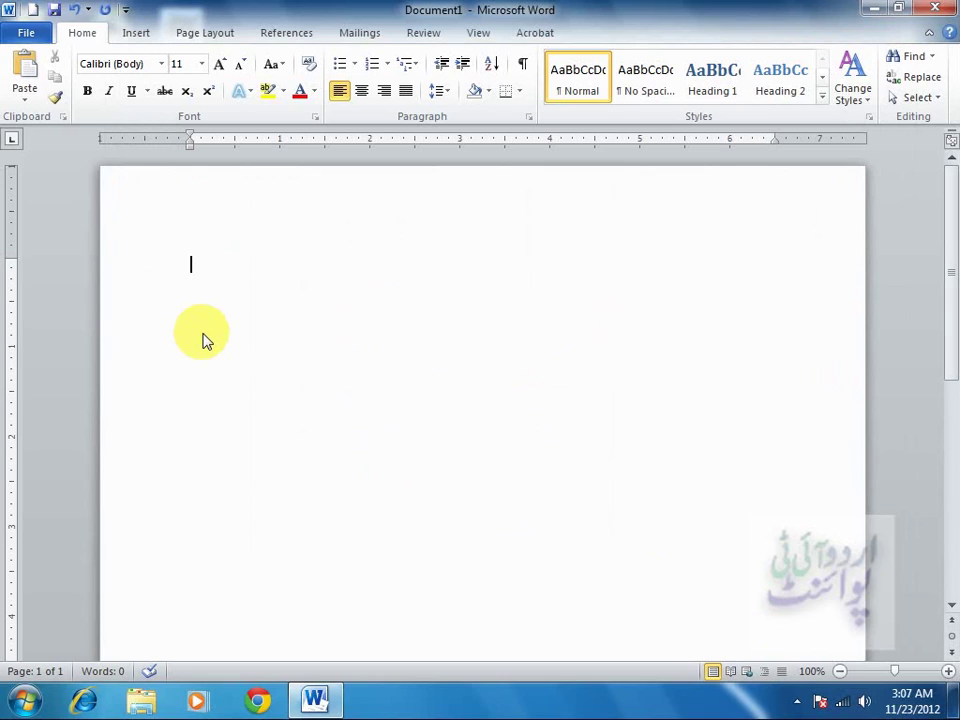
- Switch the page orientation to Landscape from the Page Layout tab
left_click(198, 35)
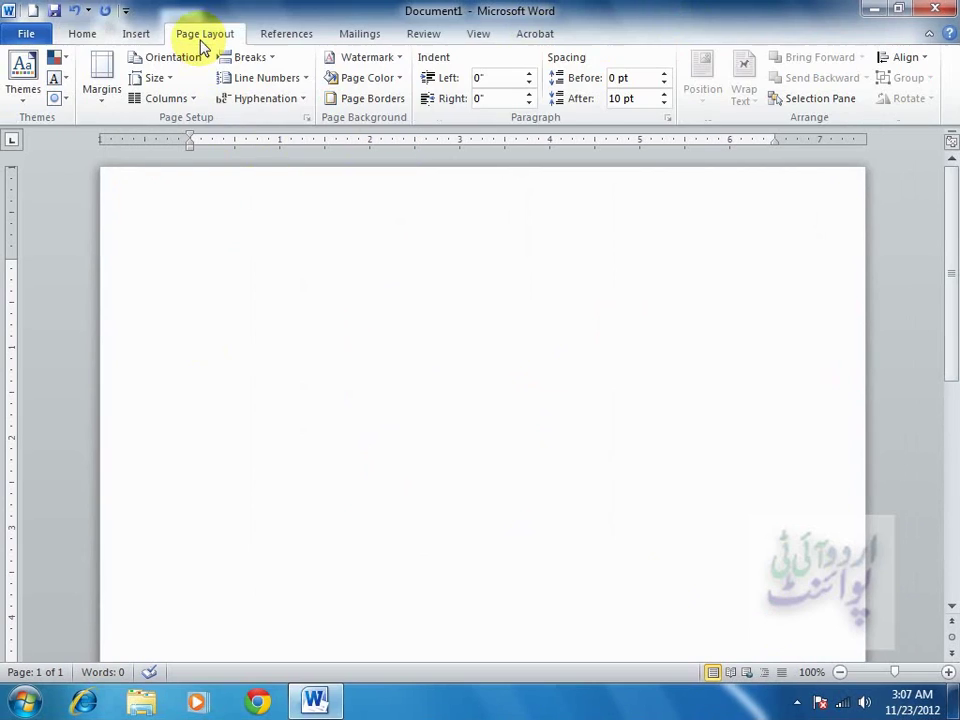
left_click(158, 78)
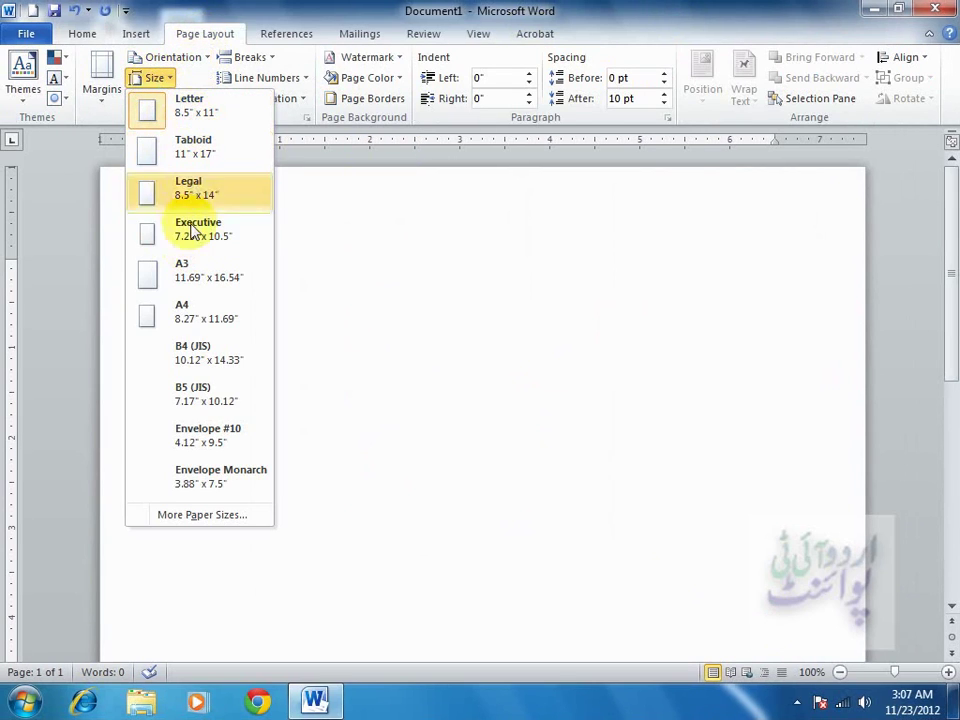
left_click(172, 58)
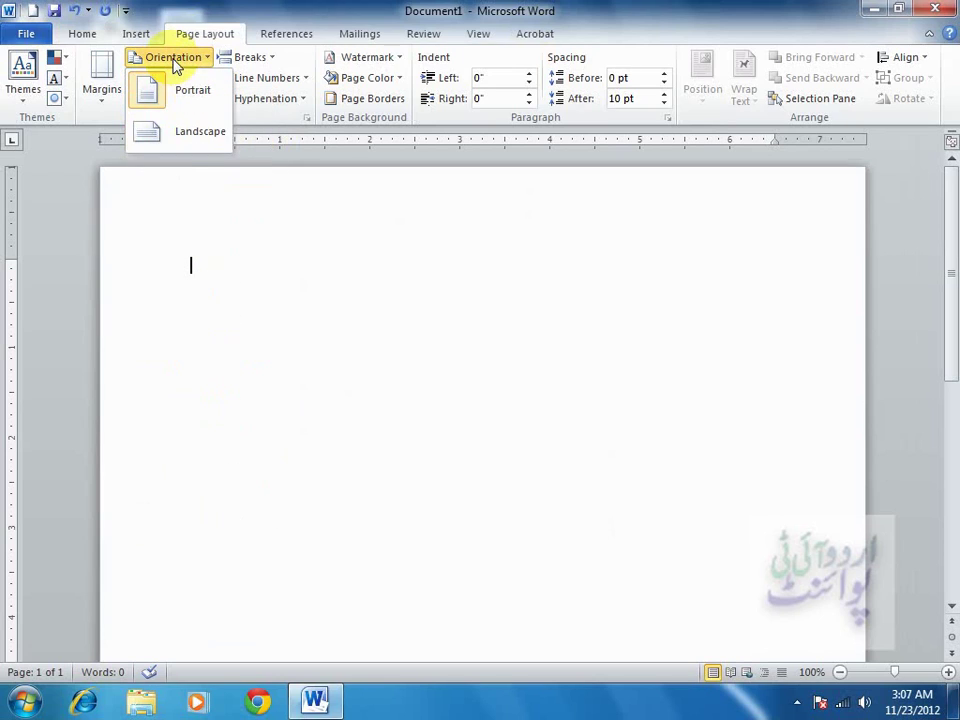
left_click(172, 145)
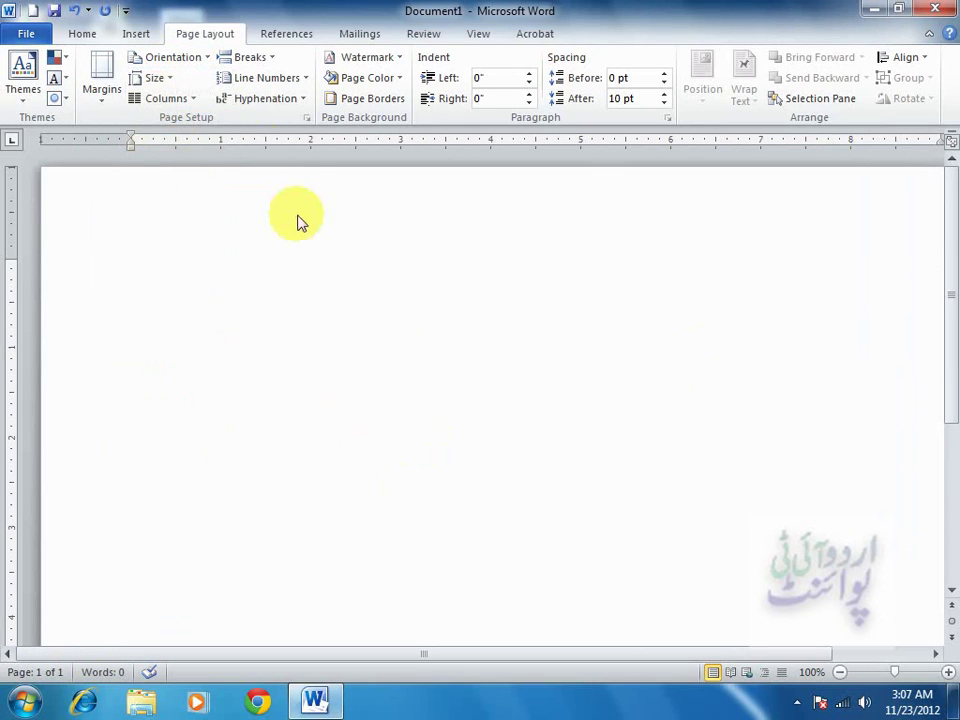
- Return the page orientation to Portrait and show Document1's File Info page
left_click(164, 80)
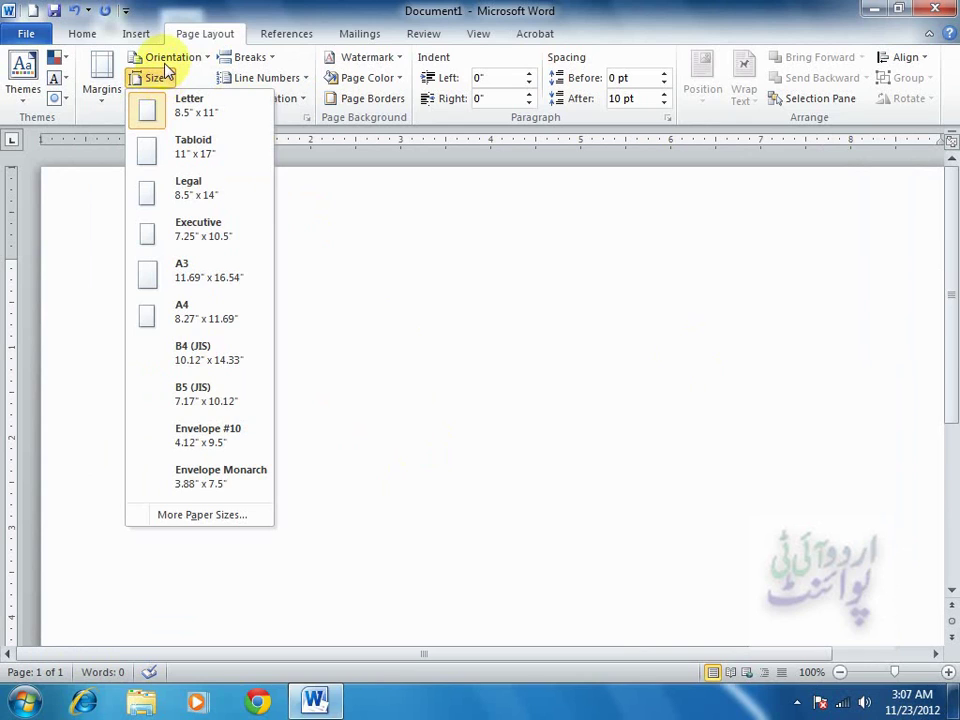
left_click(168, 58)
left_click(178, 97)
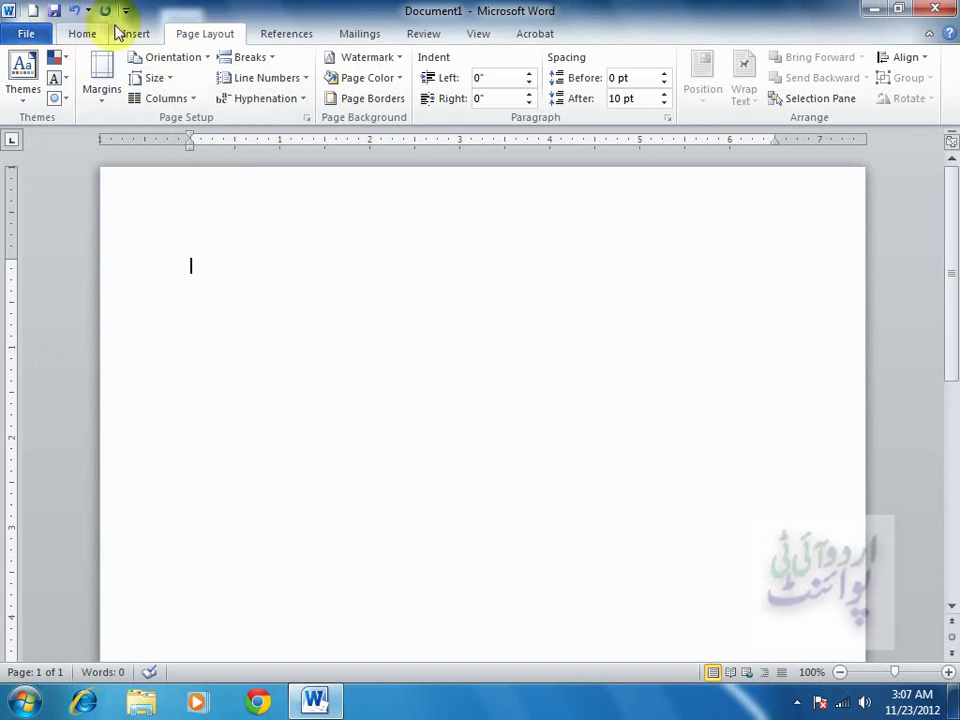
left_click(12, 35)
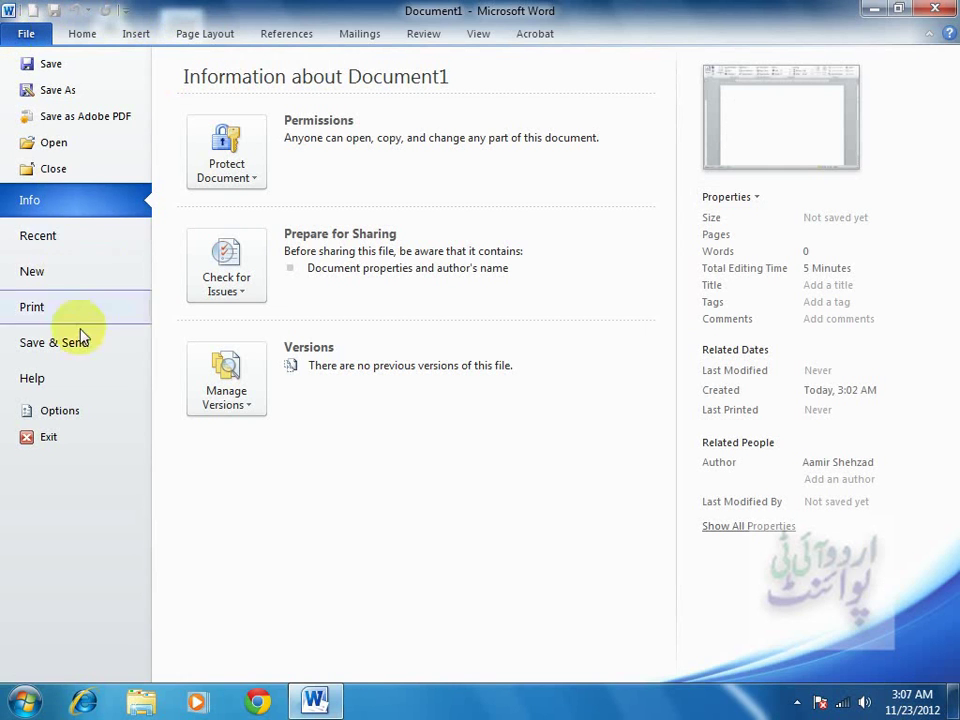
- Open Customize Keyboard from Word Options' Customize Ribbon and list the Page Layout Tab commands
left_click(84, 416)
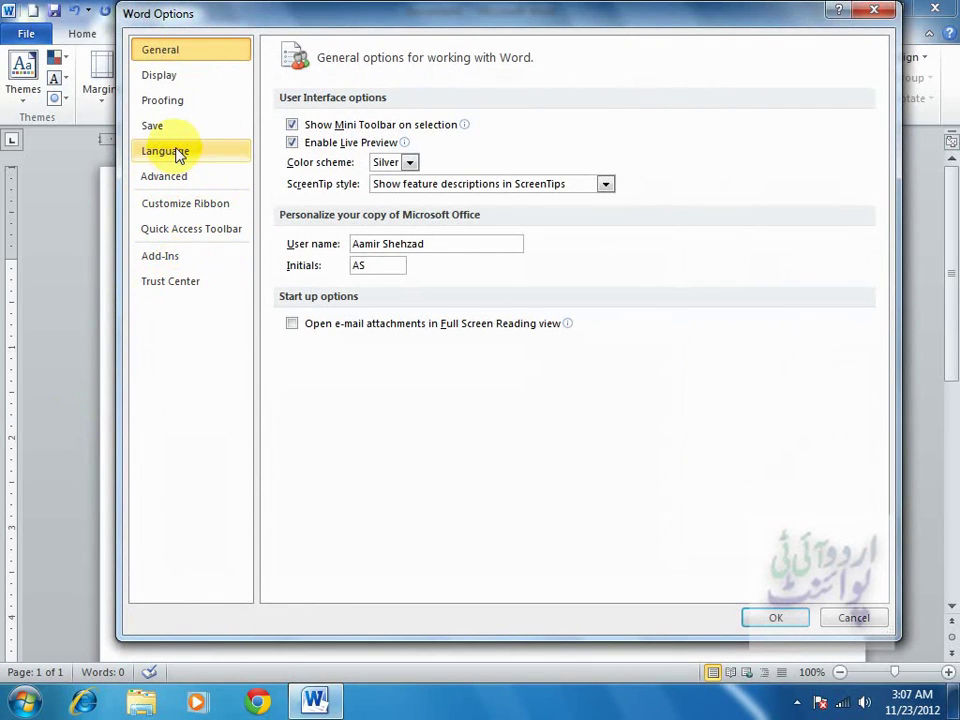
left_click(196, 206)
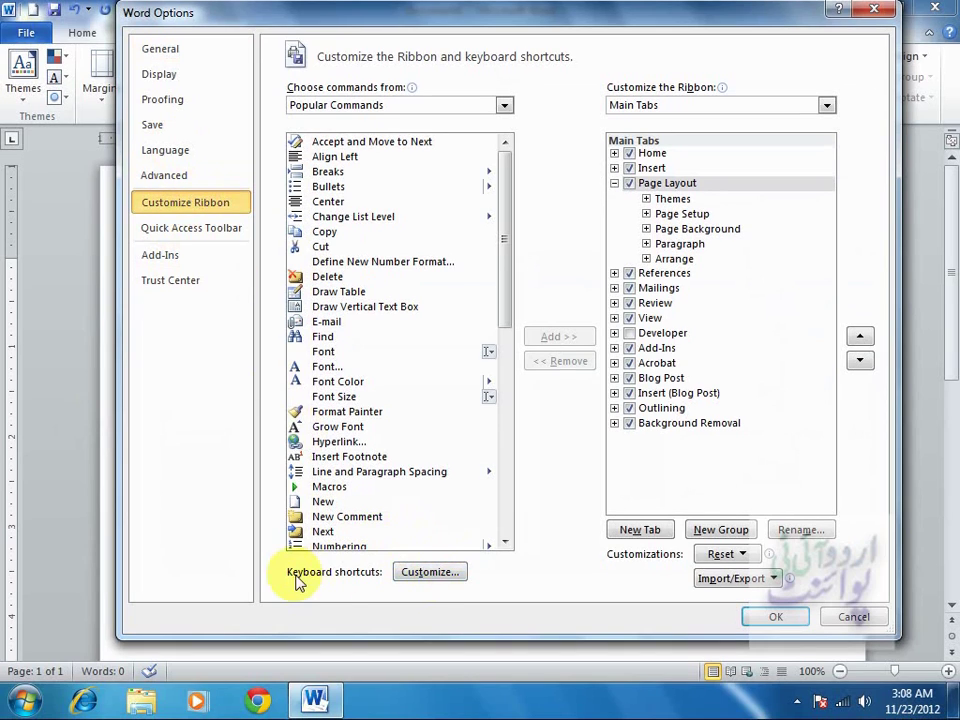
left_click(431, 572)
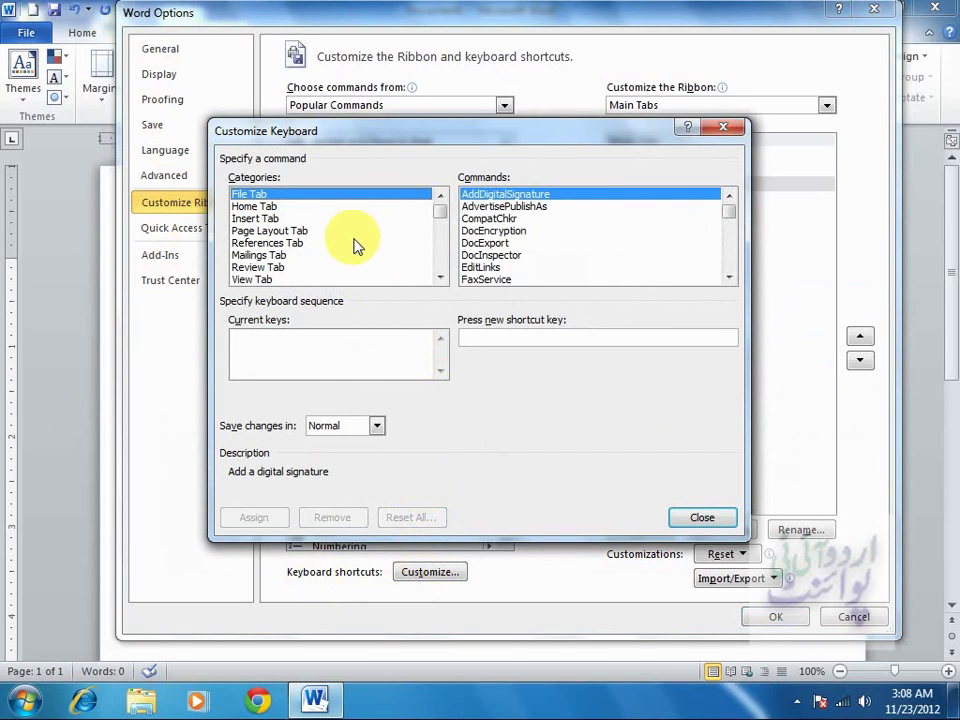
left_click(300, 231)
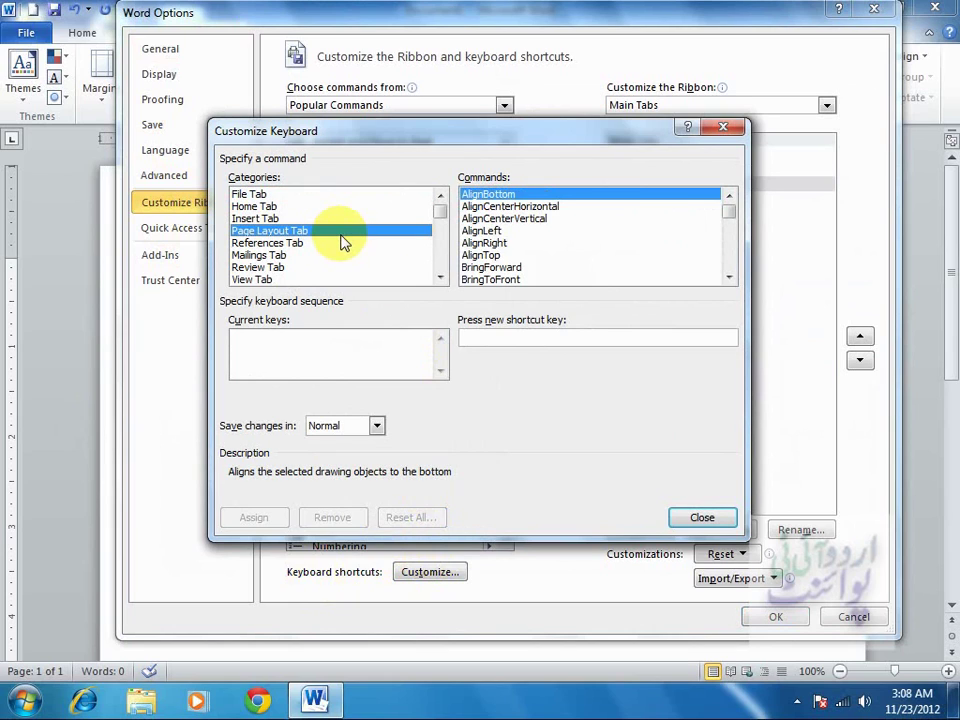
- Scroll the commands list, select PageSetupMargins, and focus the Press new shortcut key box
left_click(728, 278)
left_click(728, 278)
left_click(728, 278)
double_click(728, 278)
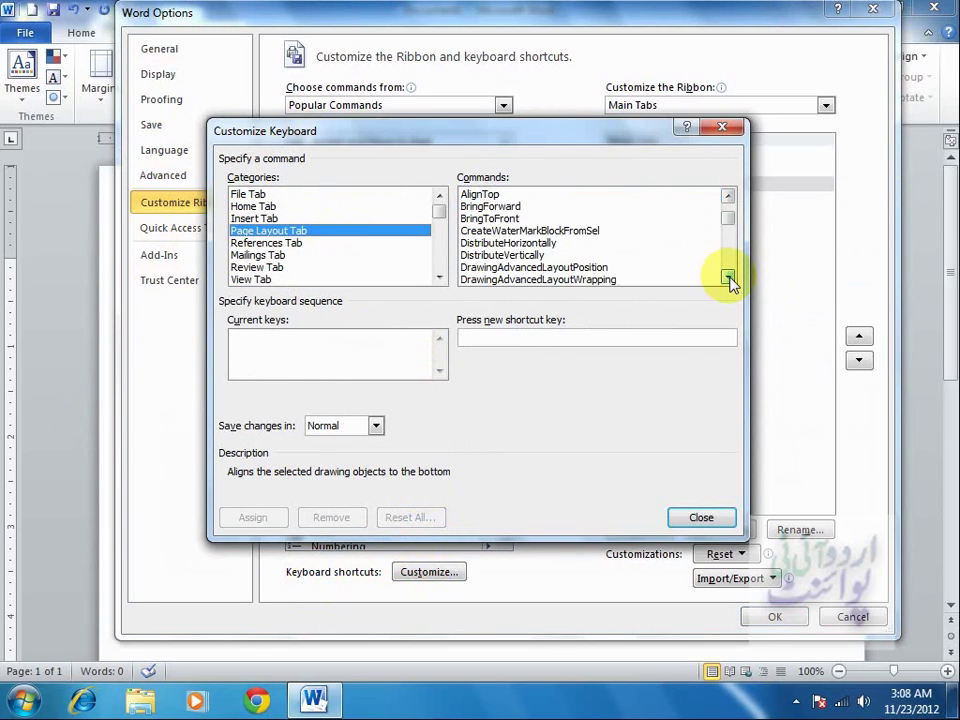
double_click(728, 278)
triple_click(728, 278)
double_click(728, 278)
double_click(728, 278)
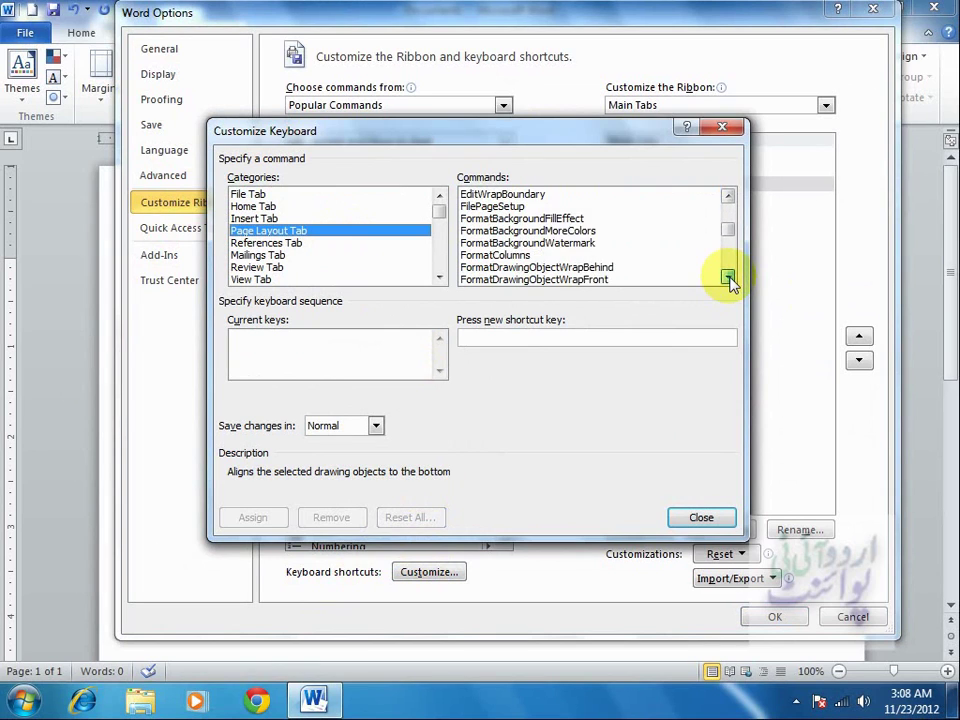
double_click(728, 278)
double_click(728, 278)
triple_click(728, 278)
double_click(728, 278)
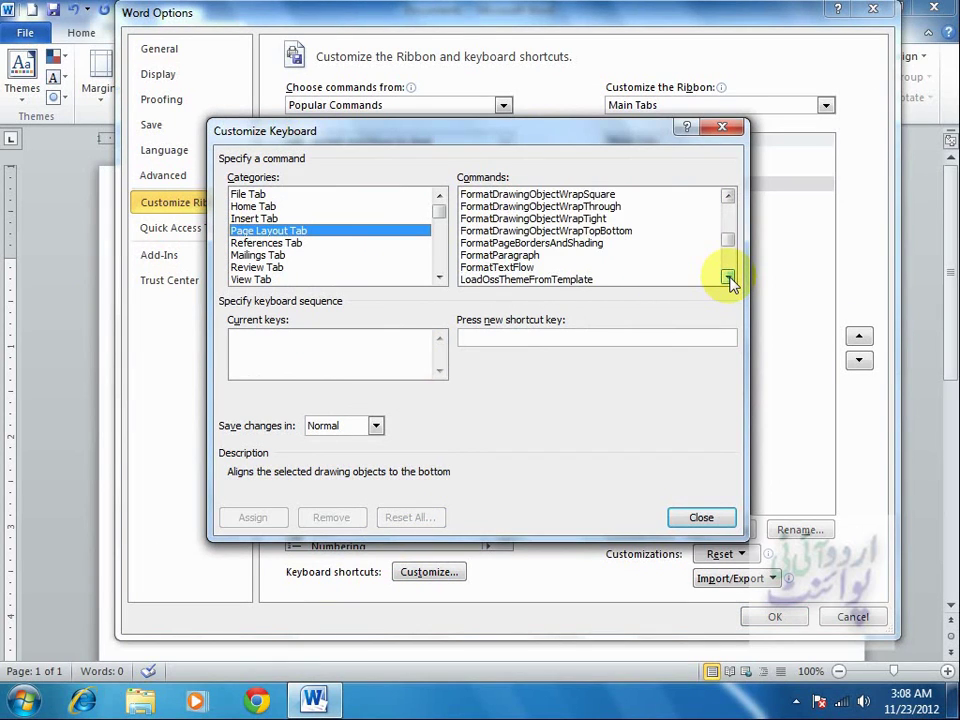
left_click(728, 278)
left_click(728, 278)
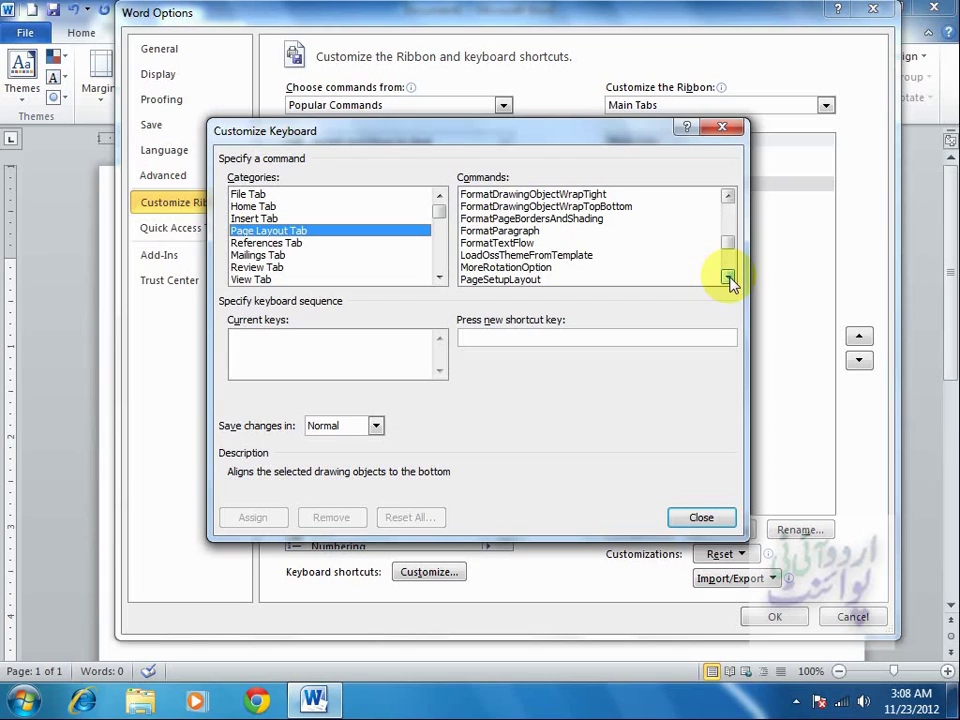
left_click(728, 278)
left_click(728, 278)
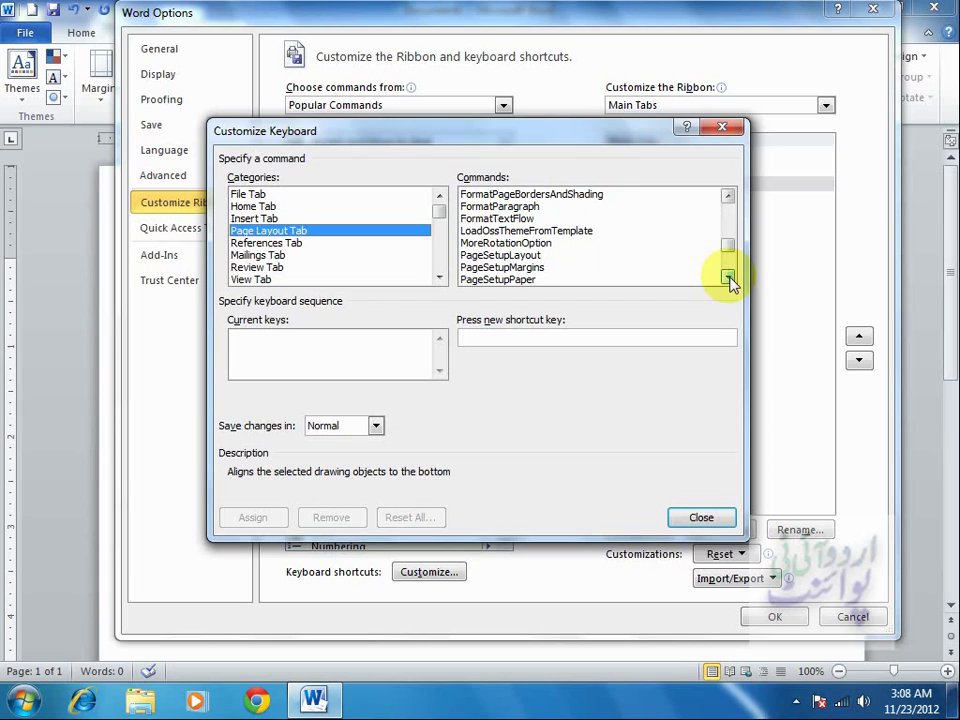
left_click(728, 278)
left_click(485, 243)
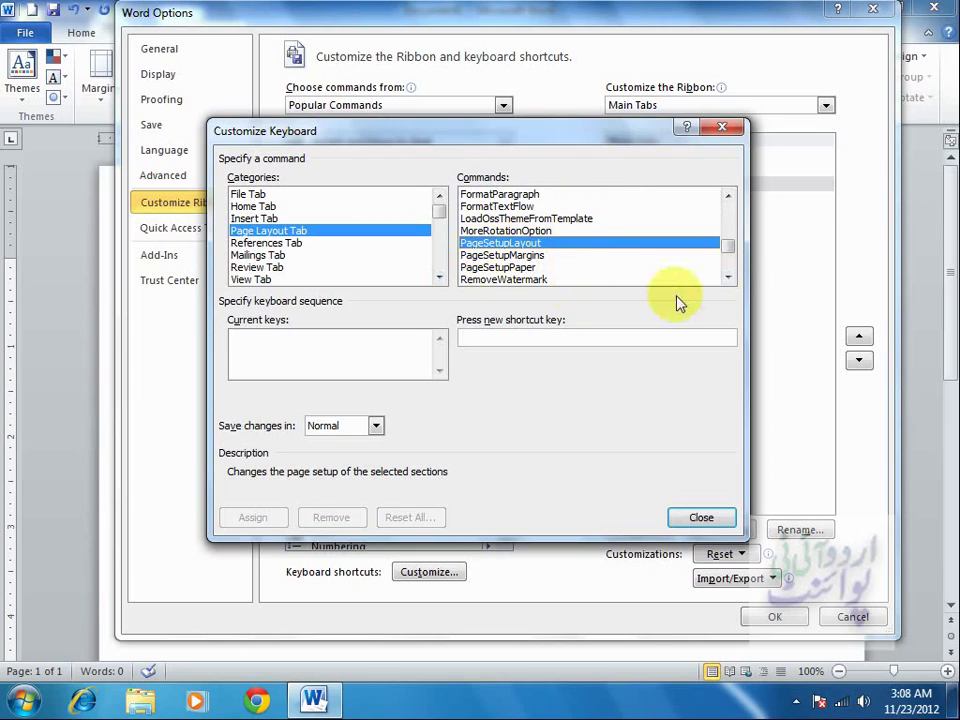
left_click(728, 278)
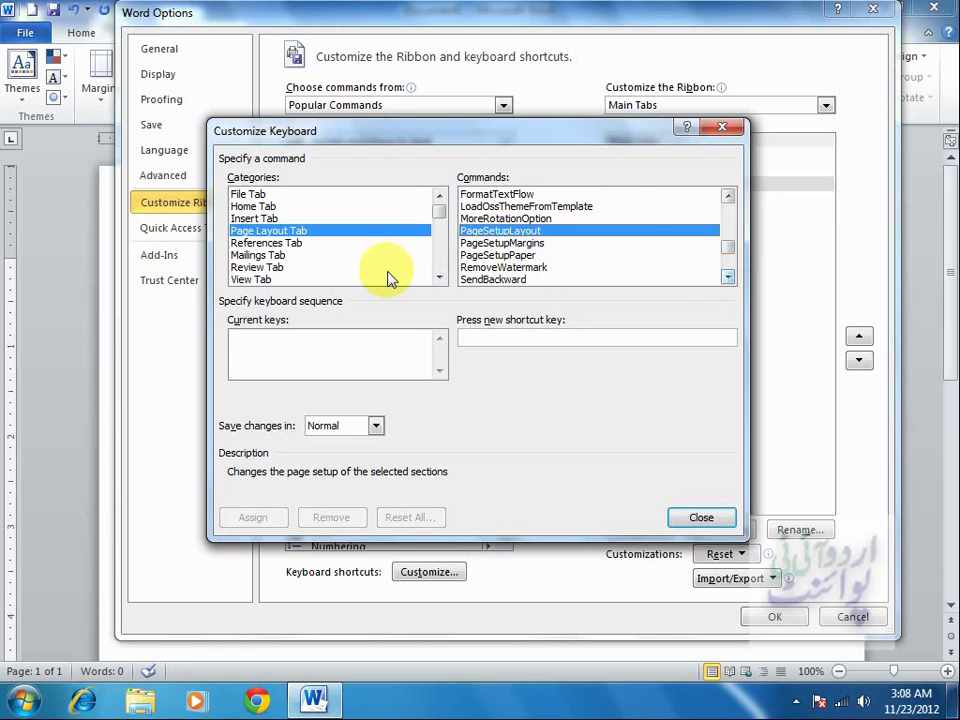
left_click(495, 244)
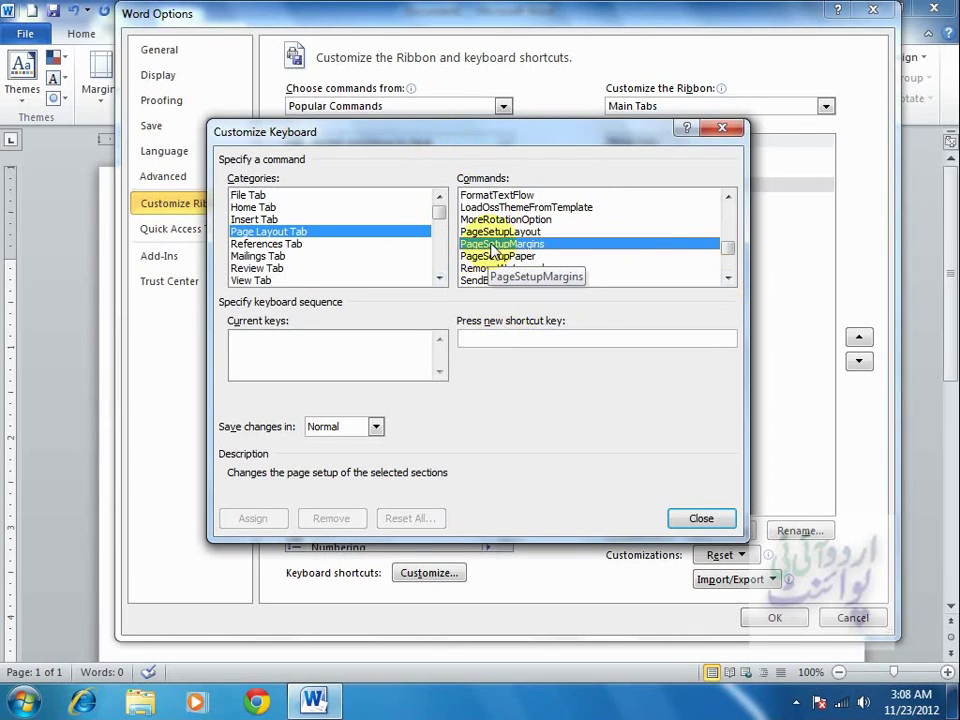
left_click(470, 338)
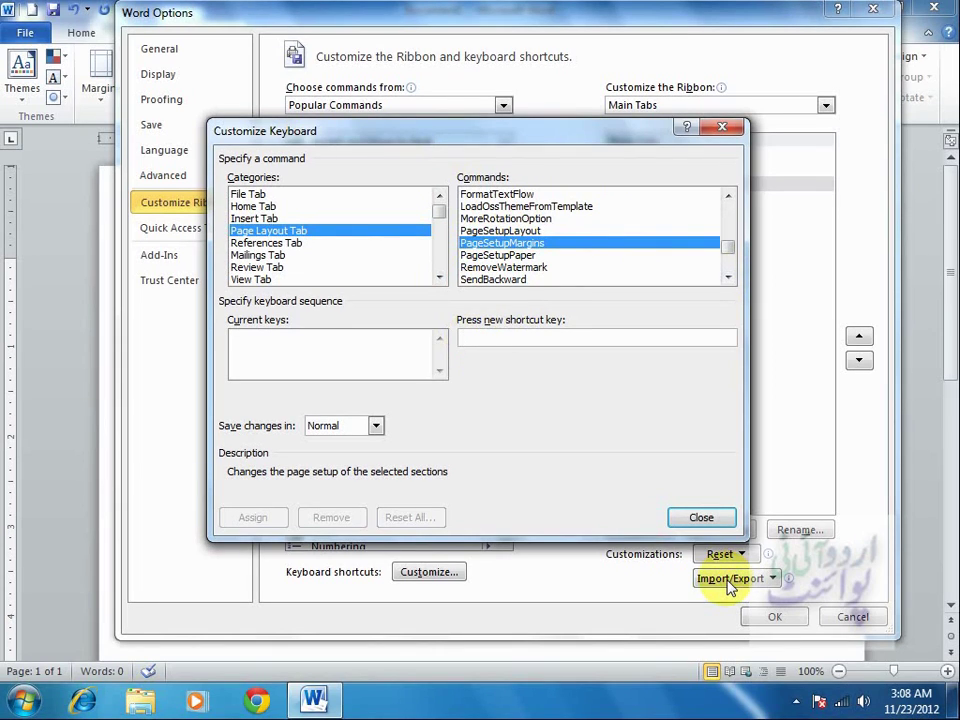
key("ctrl+s")
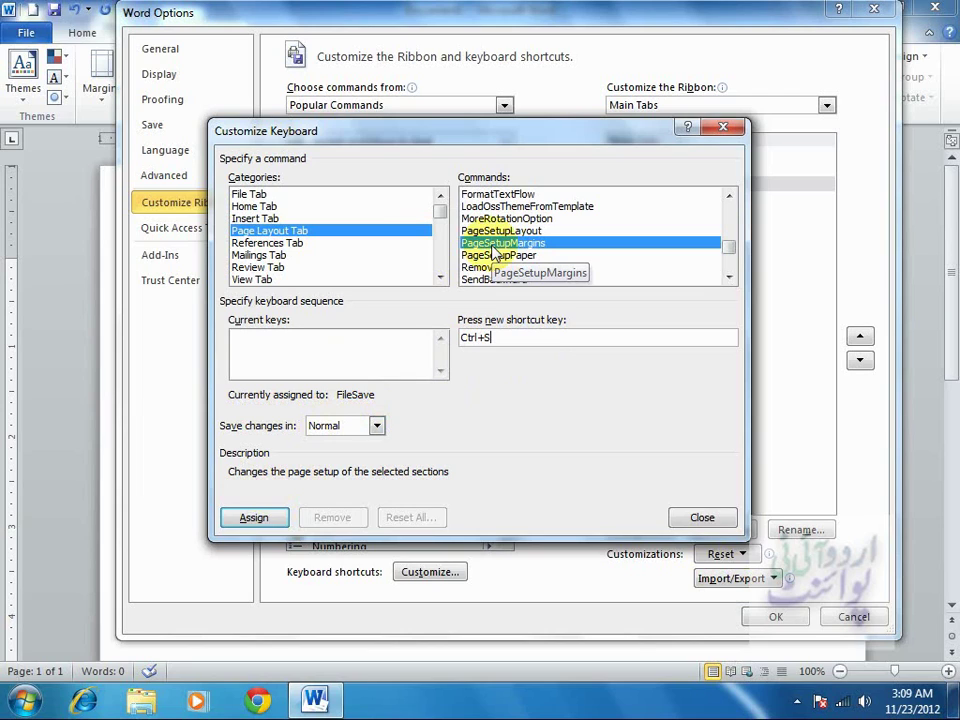
left_click(502, 338)
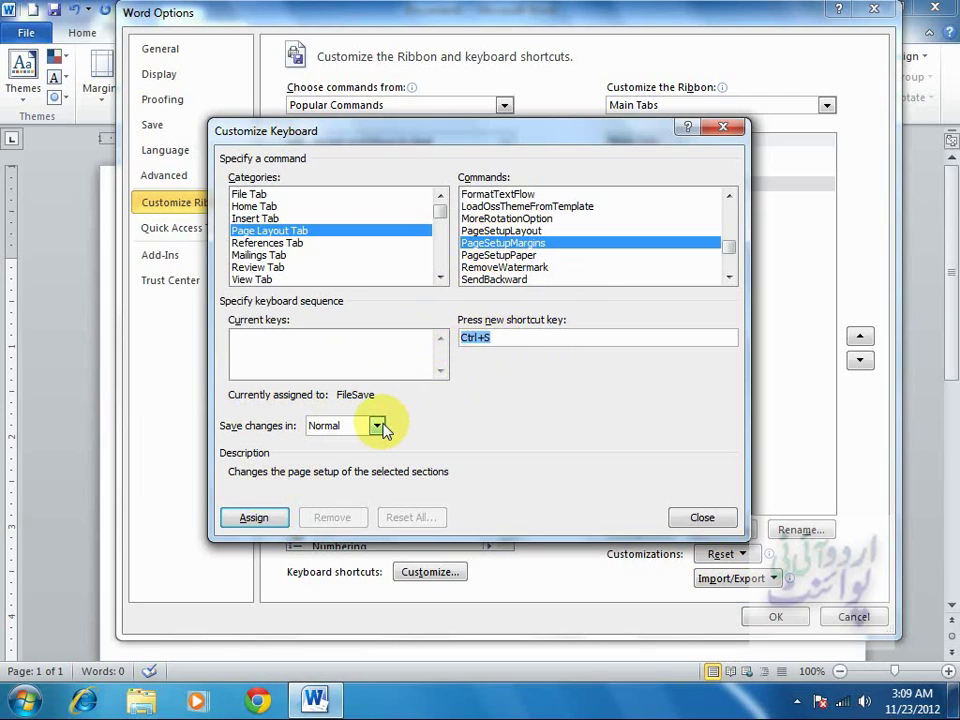
key("BackSpace")
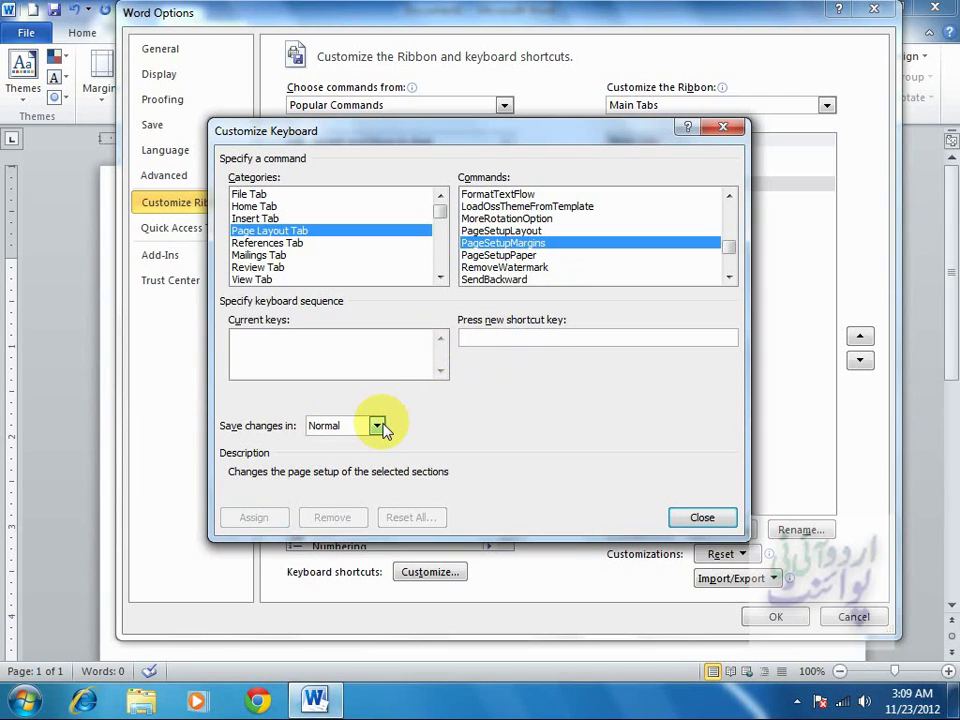
key("ctrl+alt+s")
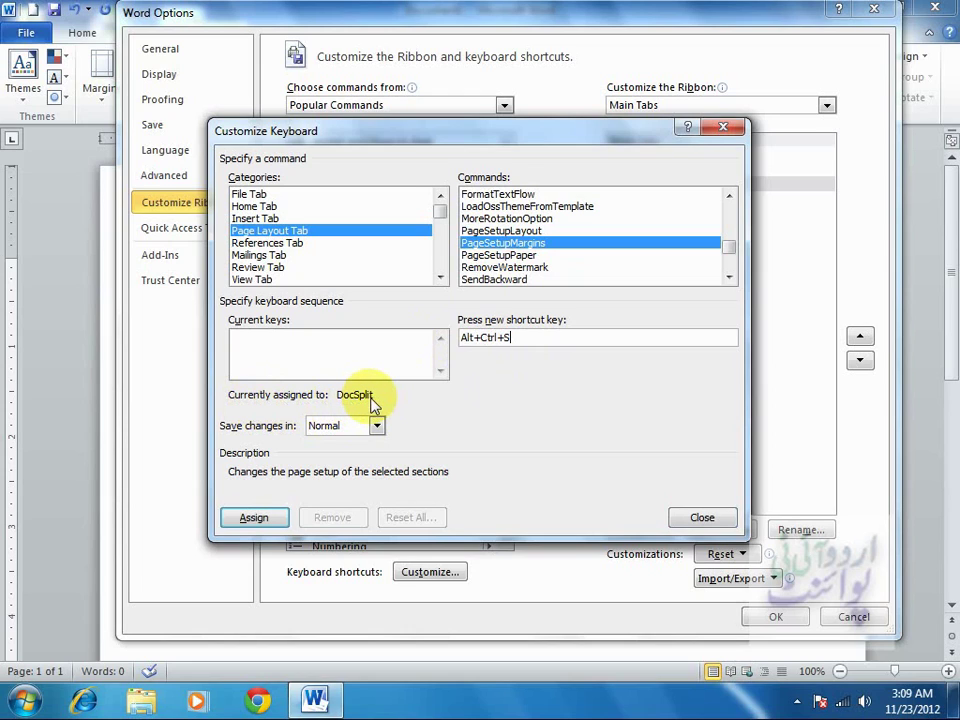
left_click_drag(536, 341, 420, 377)
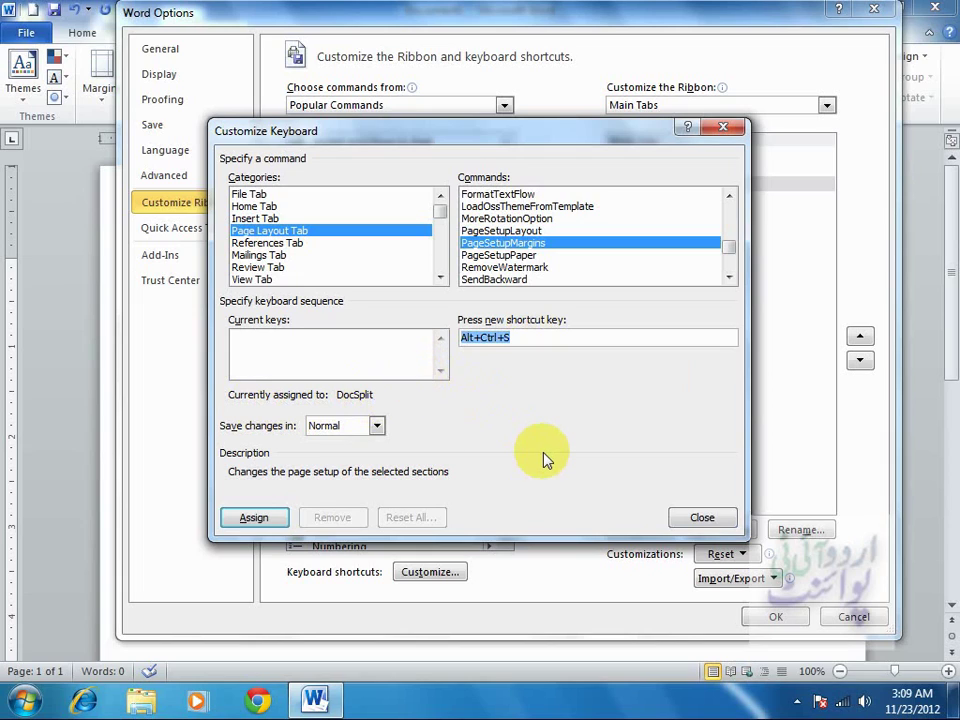
key("shift+s")
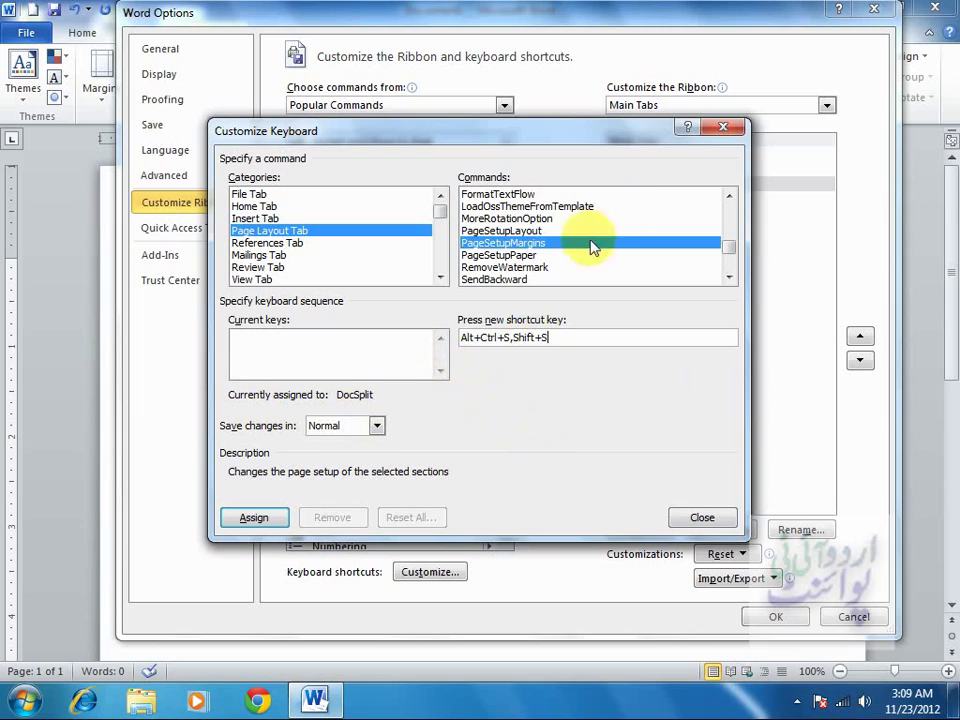
left_click_drag(562, 343, 398, 352)
key("ctrl+alt+s")
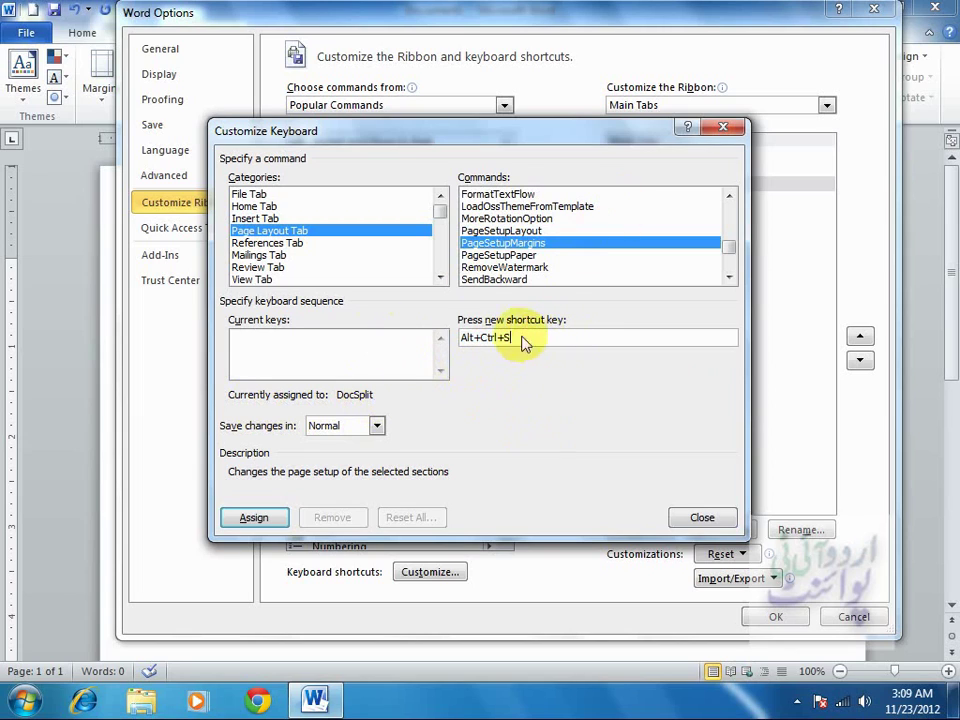
left_click_drag(540, 340, 355, 340)
key("BackSpace")
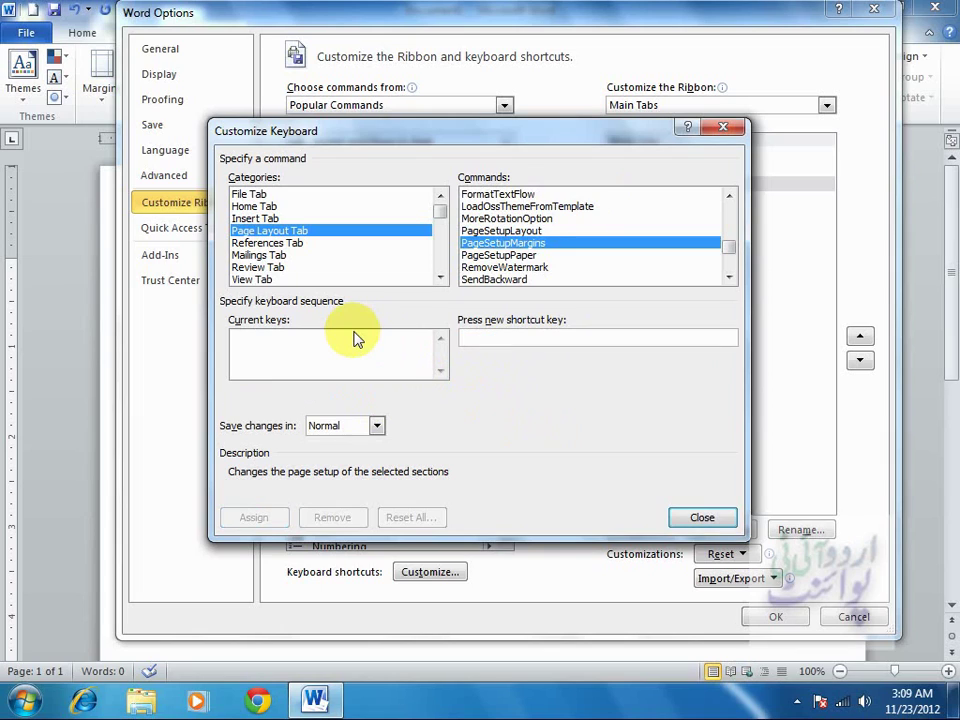
- Try Ctrl+Shift+S, already assigned to StyleApplyPane, then select it in the shortcut box
key("ctrl+shift+s")
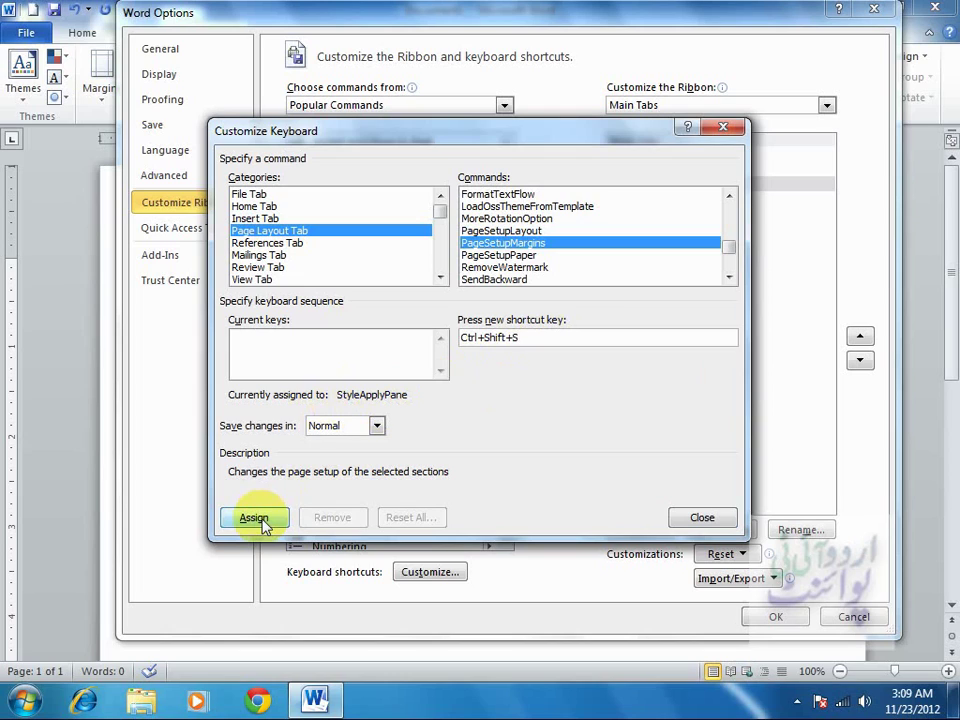
double_click(510, 337)
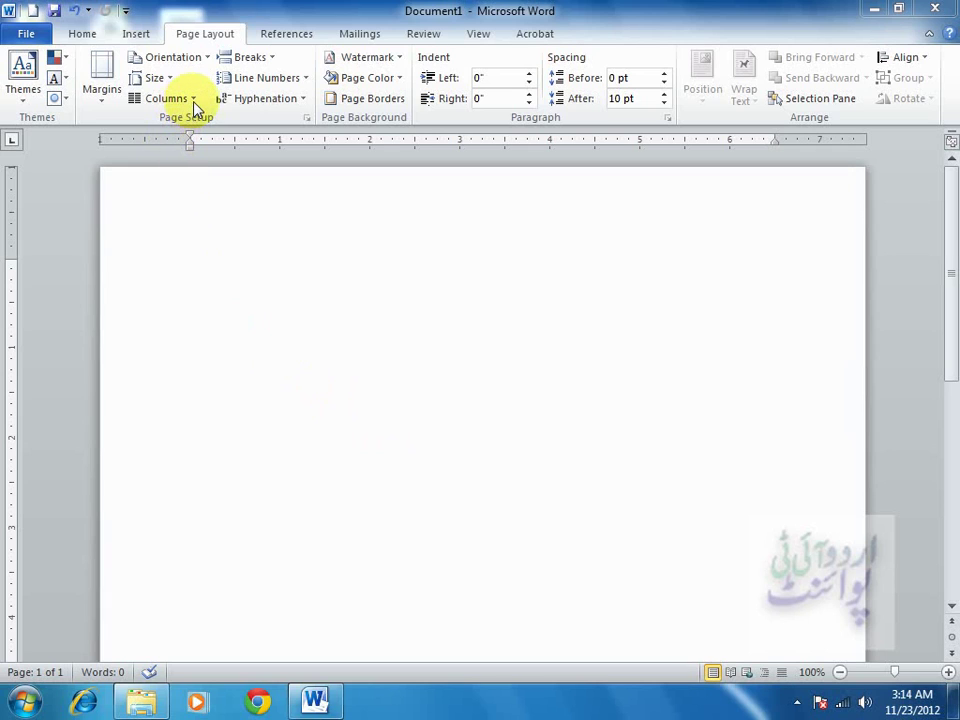
- Check the Page Setup dialog, cancel it unchanged, and show Document1's File Info page
left_click(307, 119)
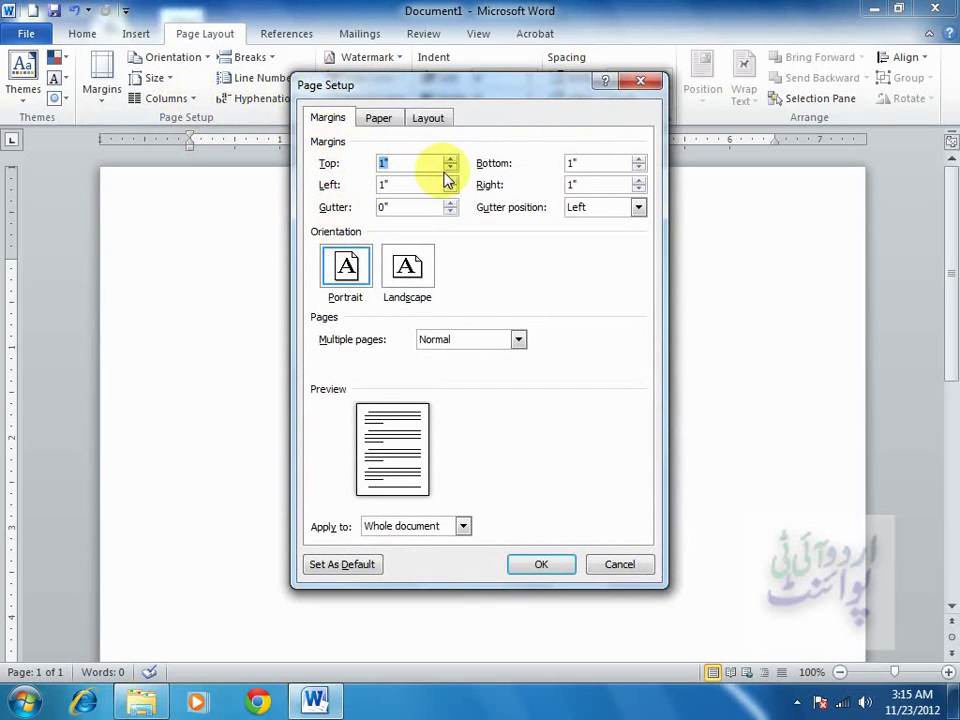
left_click(604, 569)
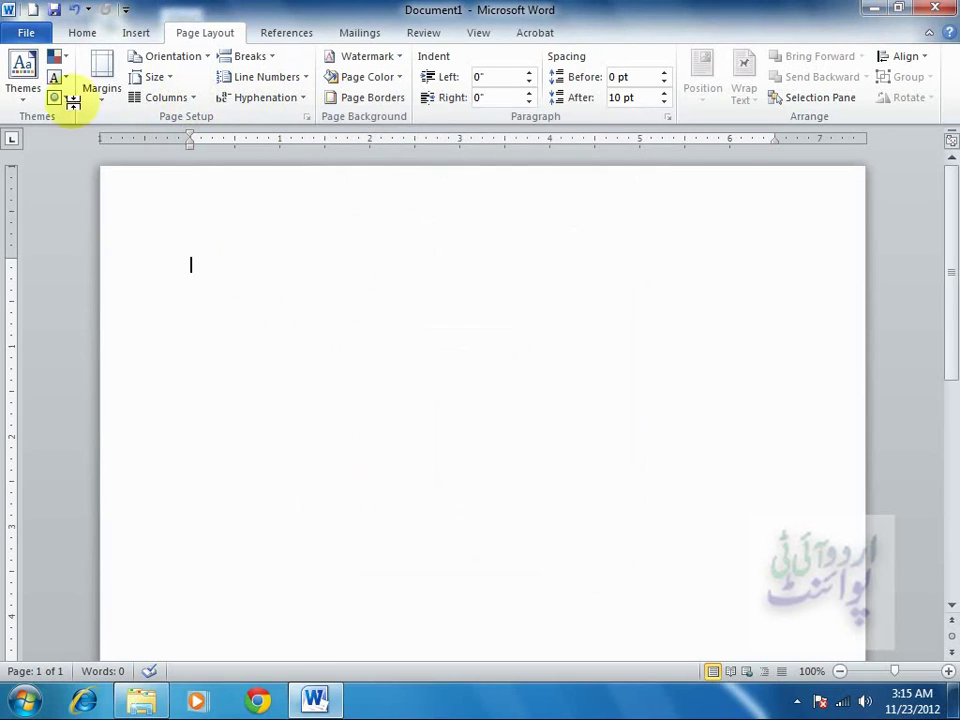
left_click(27, 35)
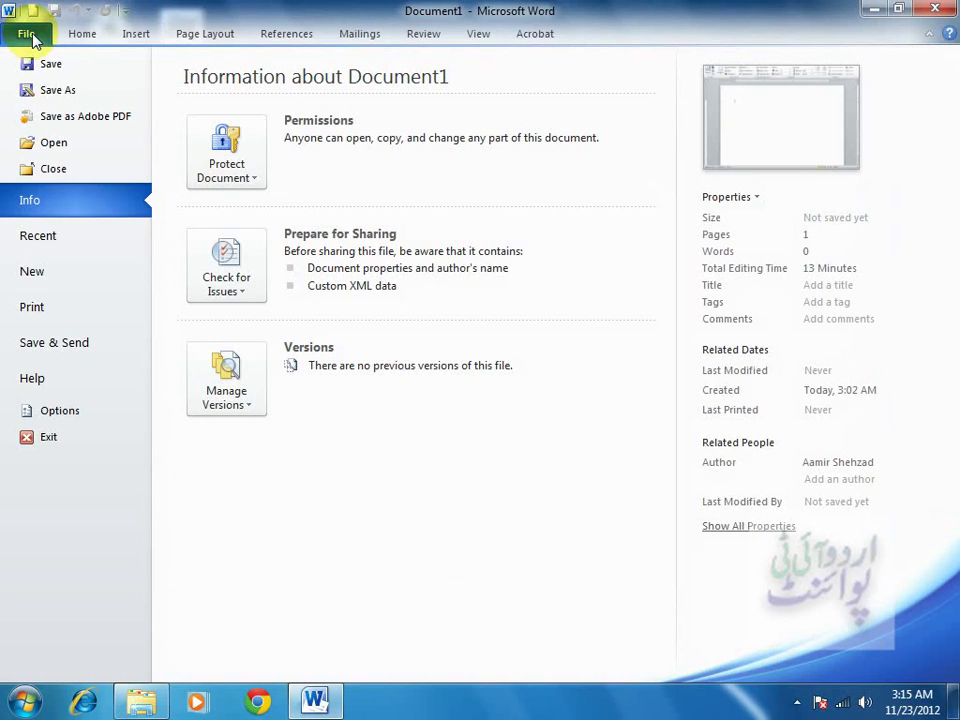
- Reopen Customize Keyboard from Word Options and scroll Categories to select Page Layout Tab
left_click(100, 411)
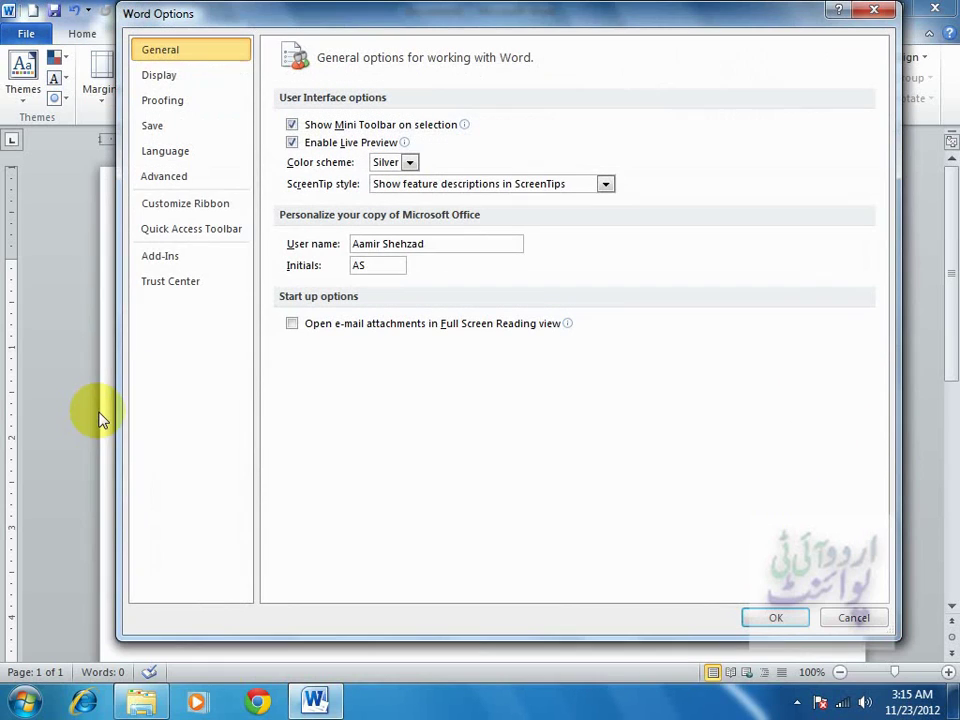
left_click(195, 207)
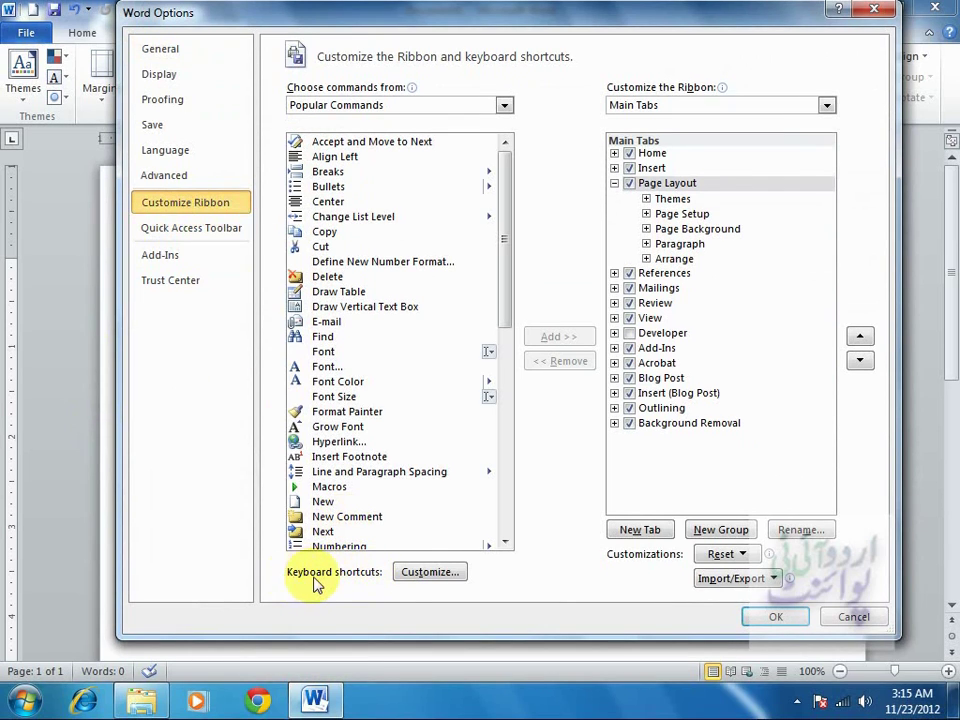
left_click(416, 575)
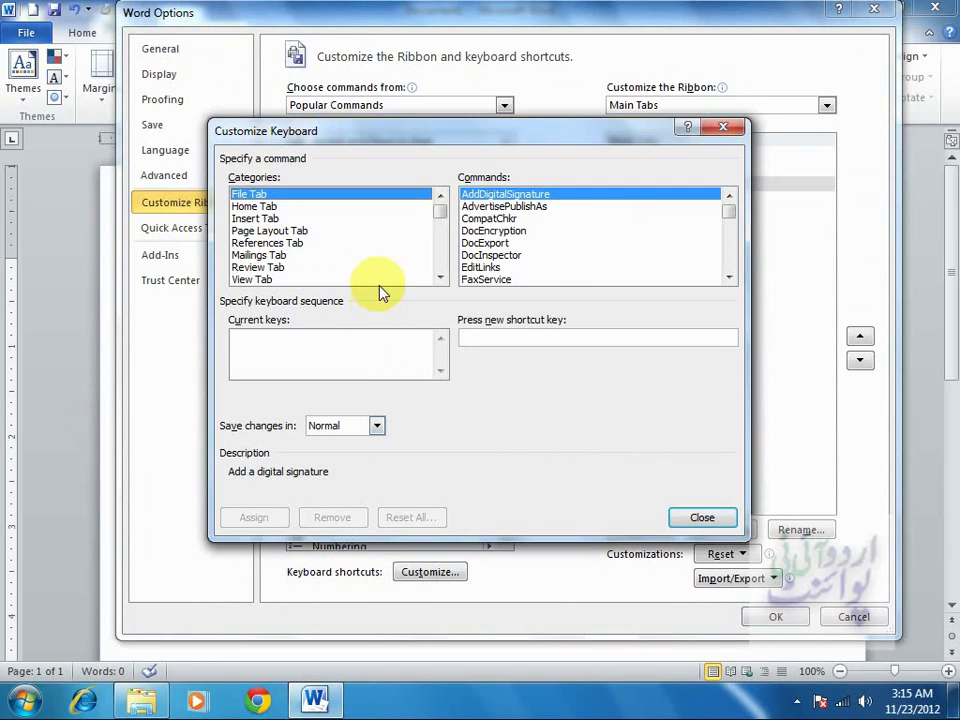
left_click(440, 279)
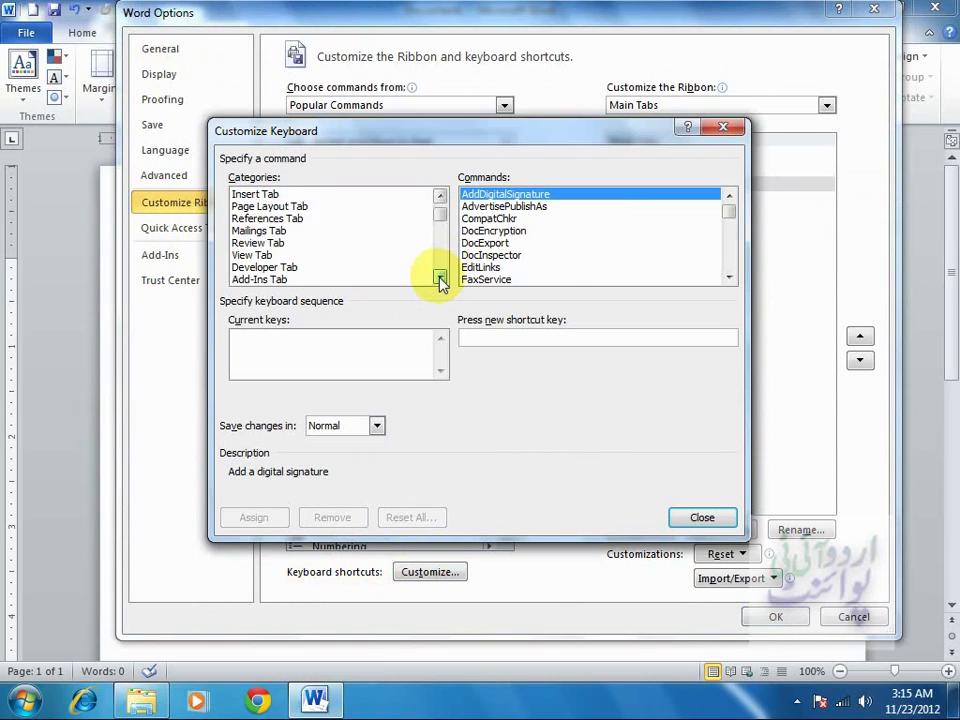
left_click(440, 279)
left_click(440, 279)
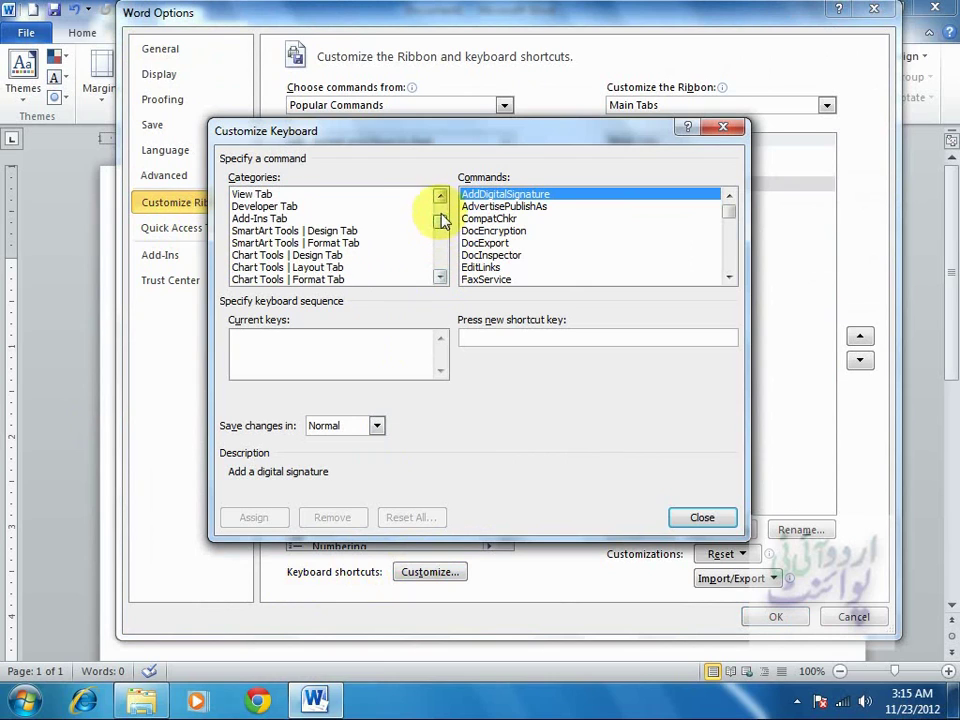
left_click(440, 279)
left_click(440, 279)
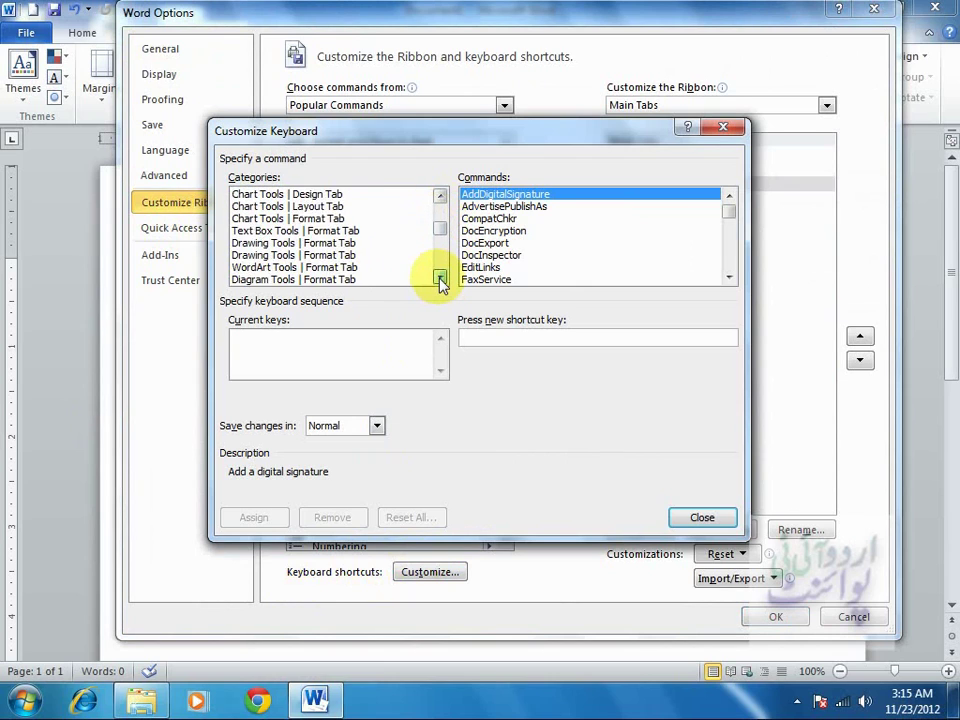
left_click(440, 279)
left_click(440, 279)
left_click(440, 279)
left_click(440, 279)
left_click(440, 279)
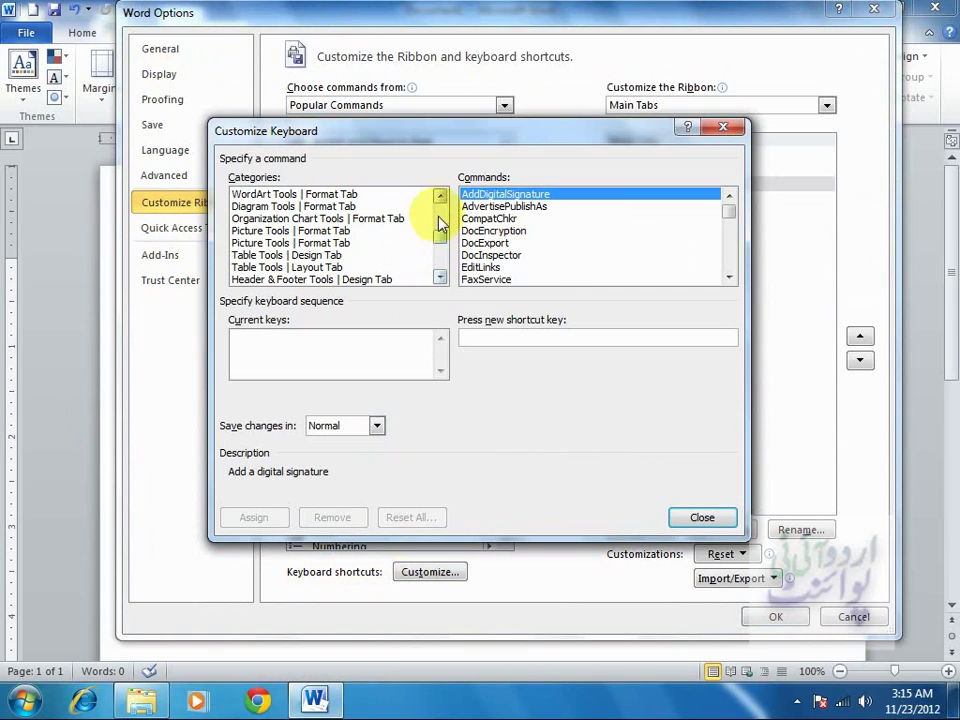
left_click(440, 279)
left_click(440, 279)
left_click(440, 279)
left_click(440, 279)
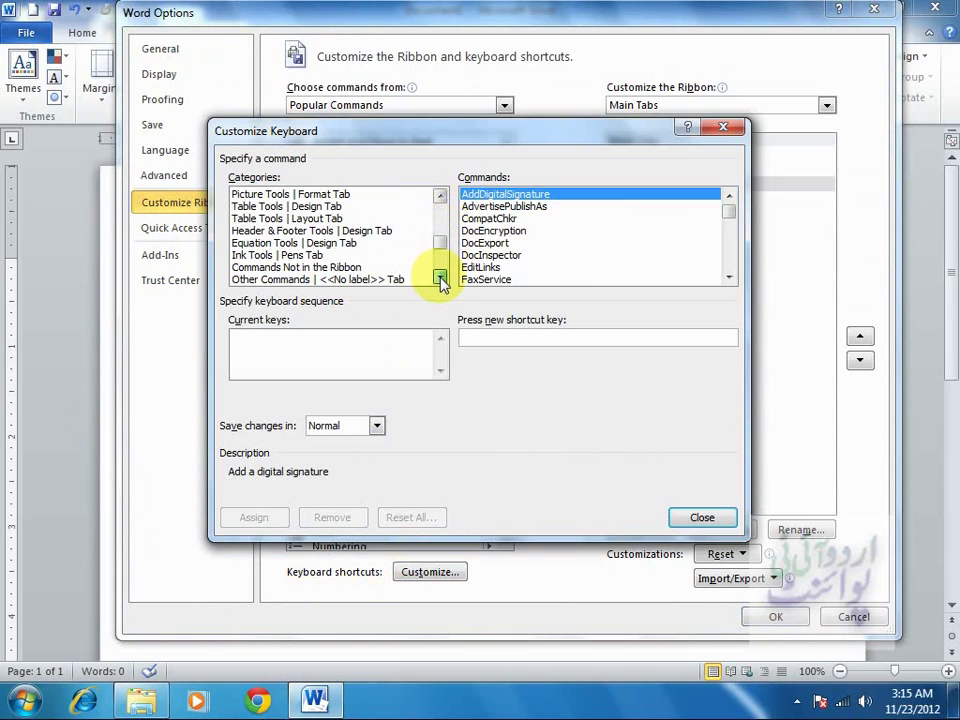
left_click(440, 279)
left_click(440, 279)
left_click(440, 279)
left_click(440, 279)
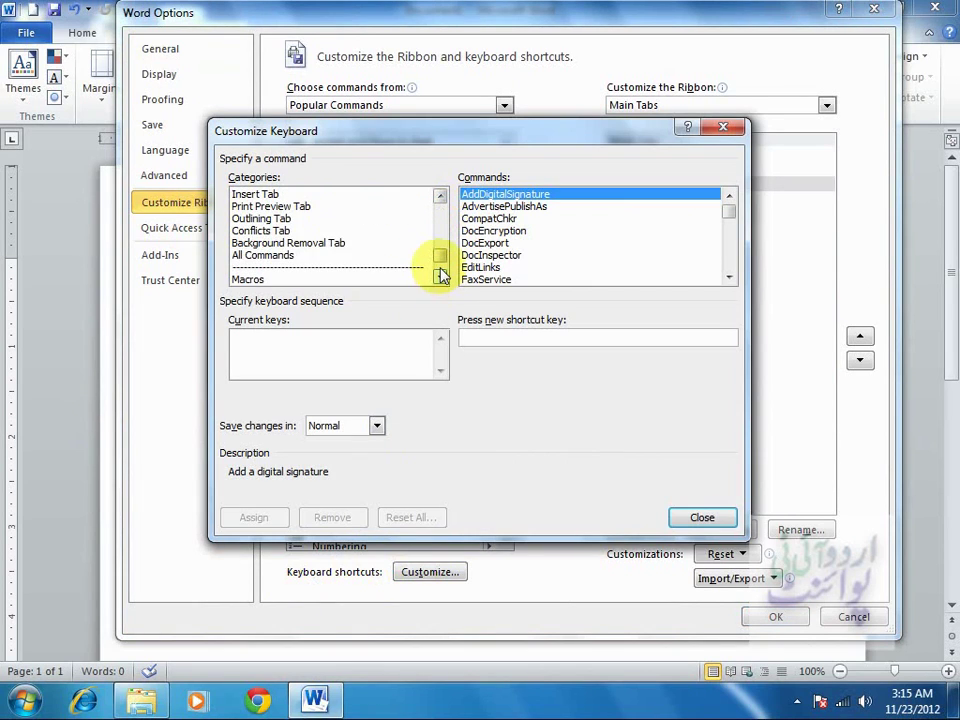
left_click_drag(440, 257, 439, 212)
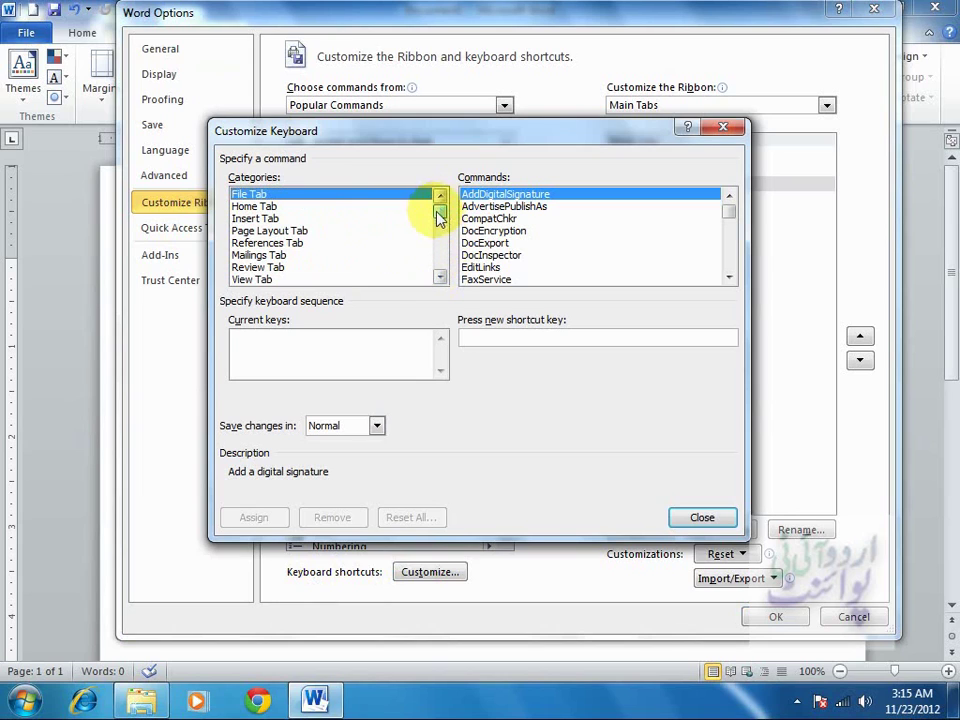
left_click(300, 231)
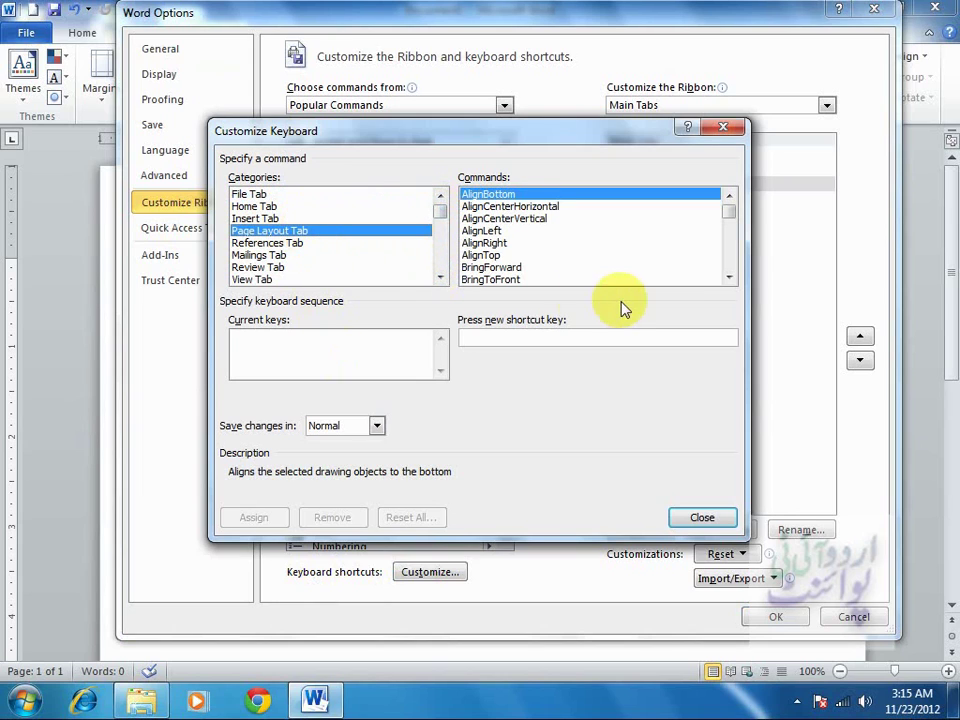
- Scroll the Page Layout Tab commands and select PageSetupMargins
left_click(729, 278)
left_click(729, 278)
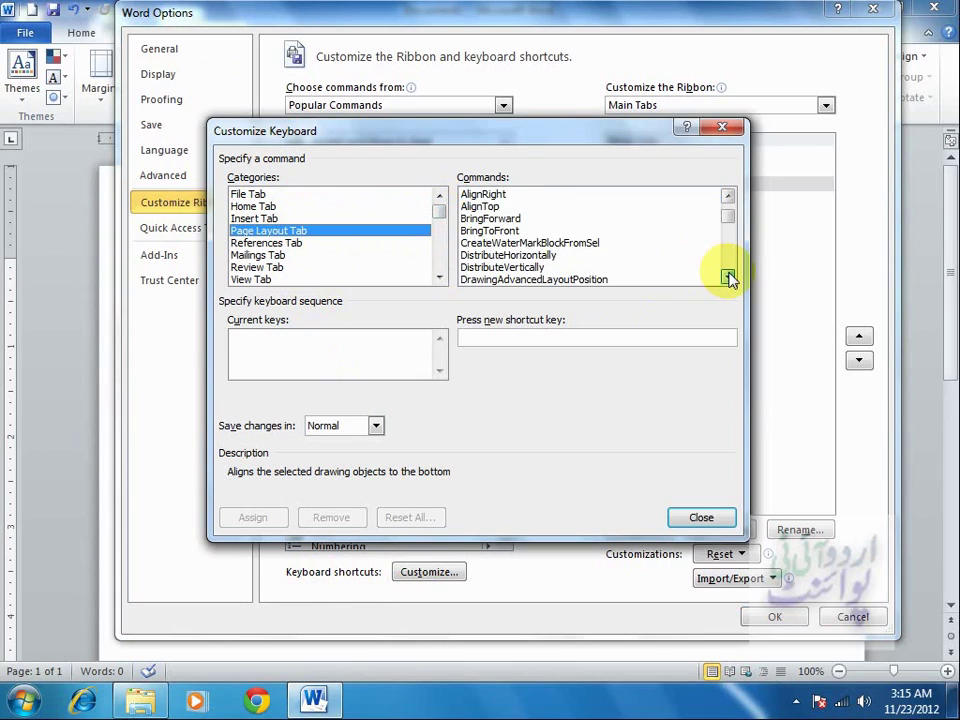
left_click(729, 278)
left_click(729, 278)
left_click(729, 278)
left_click(729, 278)
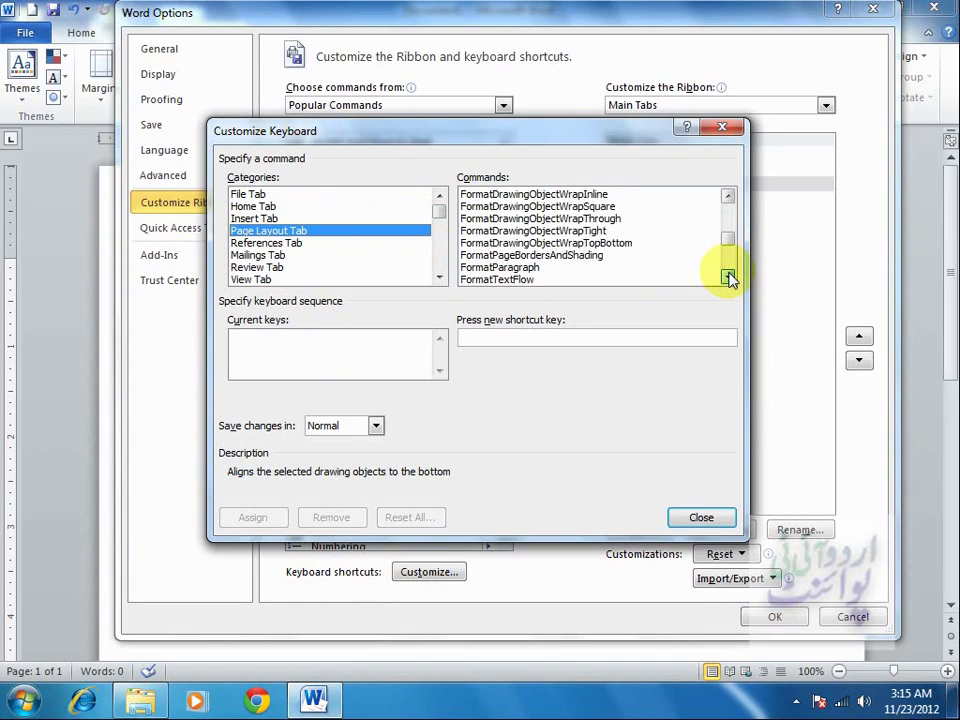
left_click(729, 278)
left_click(729, 278)
left_click(729, 278)
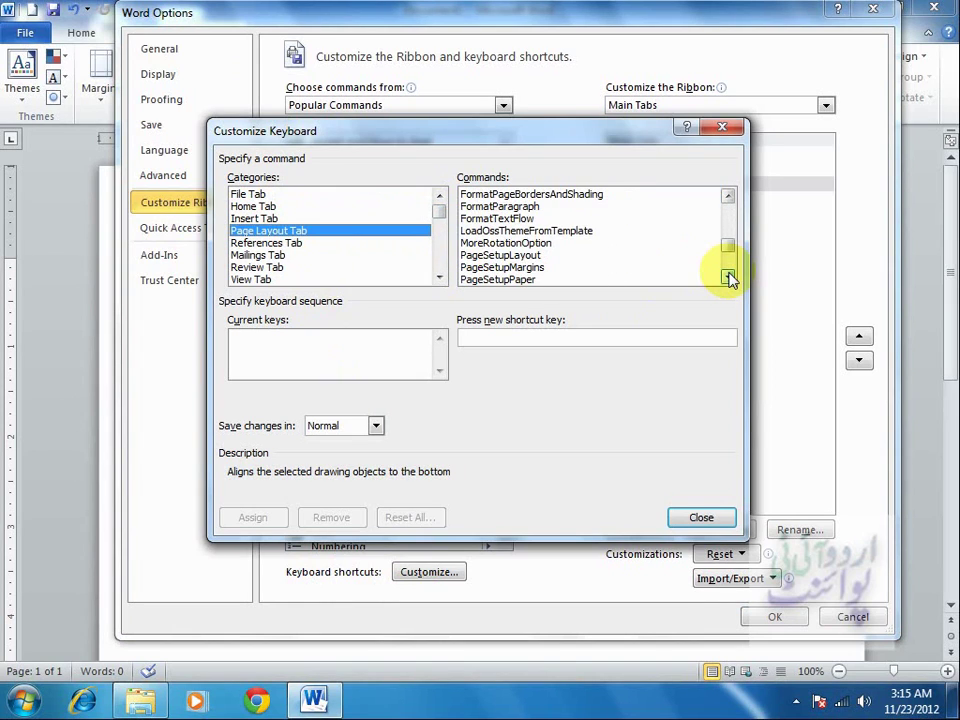
left_click(530, 268)
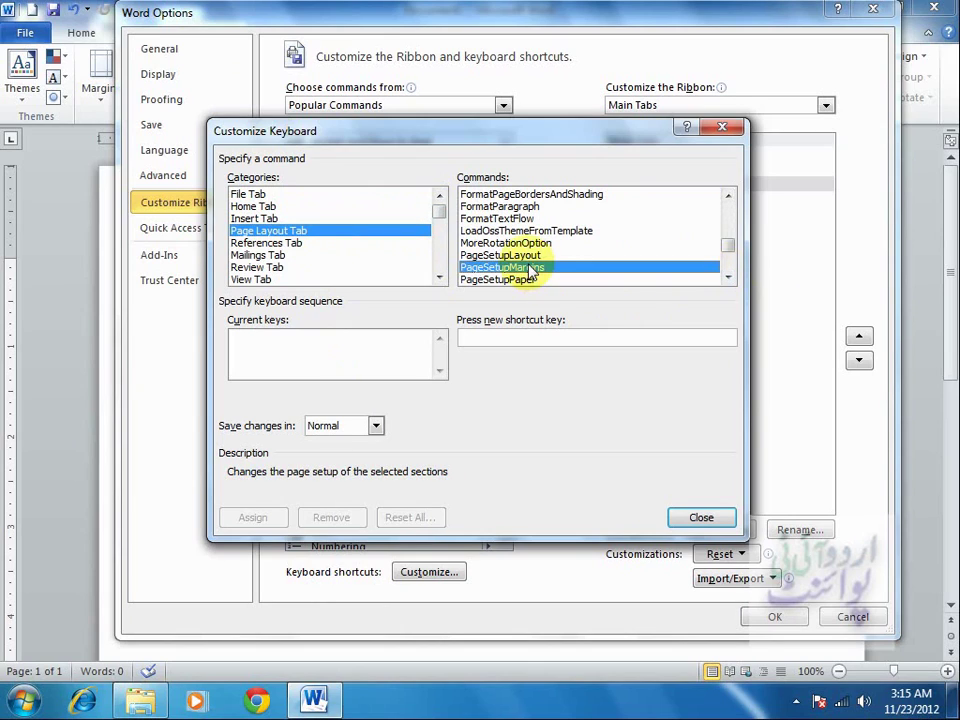
- Try Ctrl+Shift+D for PageSetupMargins, find it taken by DoubleUnderline, and clear it
left_click(513, 337)
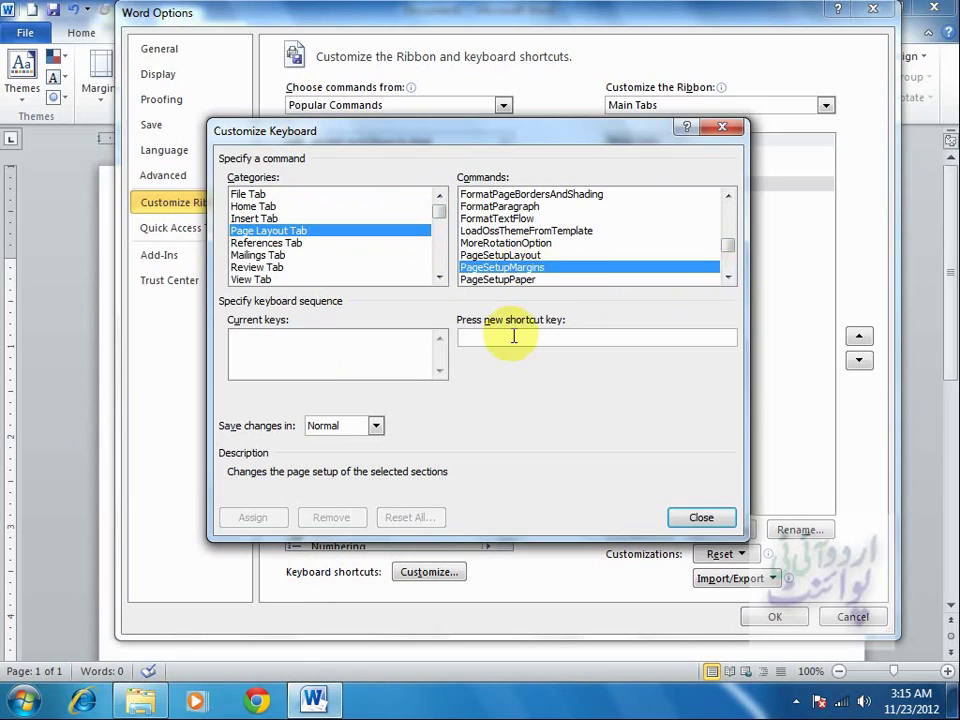
key("ctrl+shift+d")
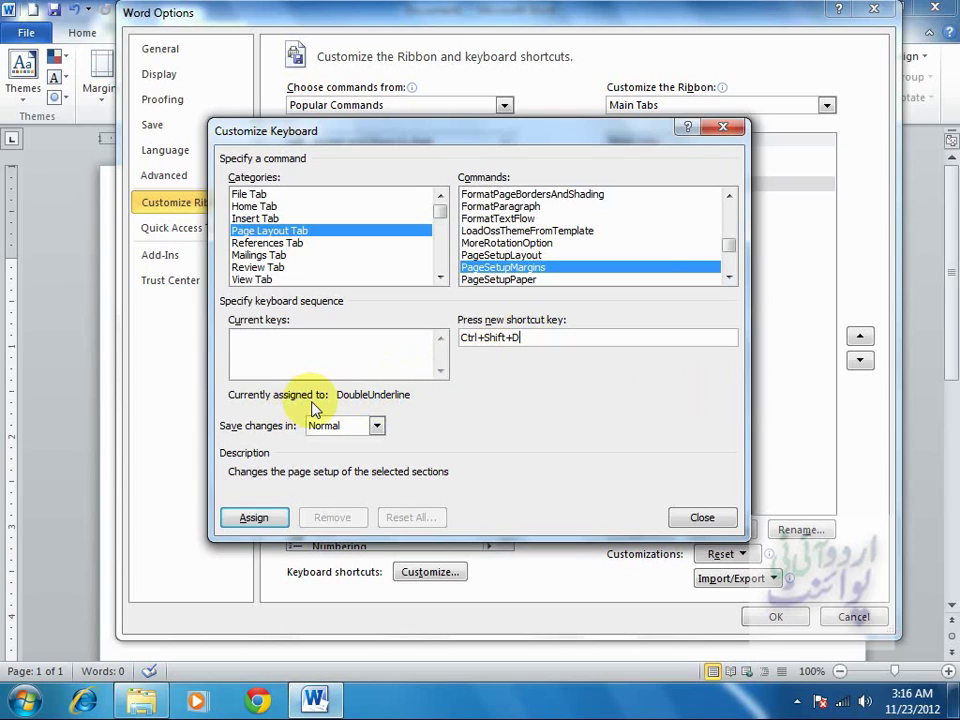
left_click_drag(551, 337, 410, 347)
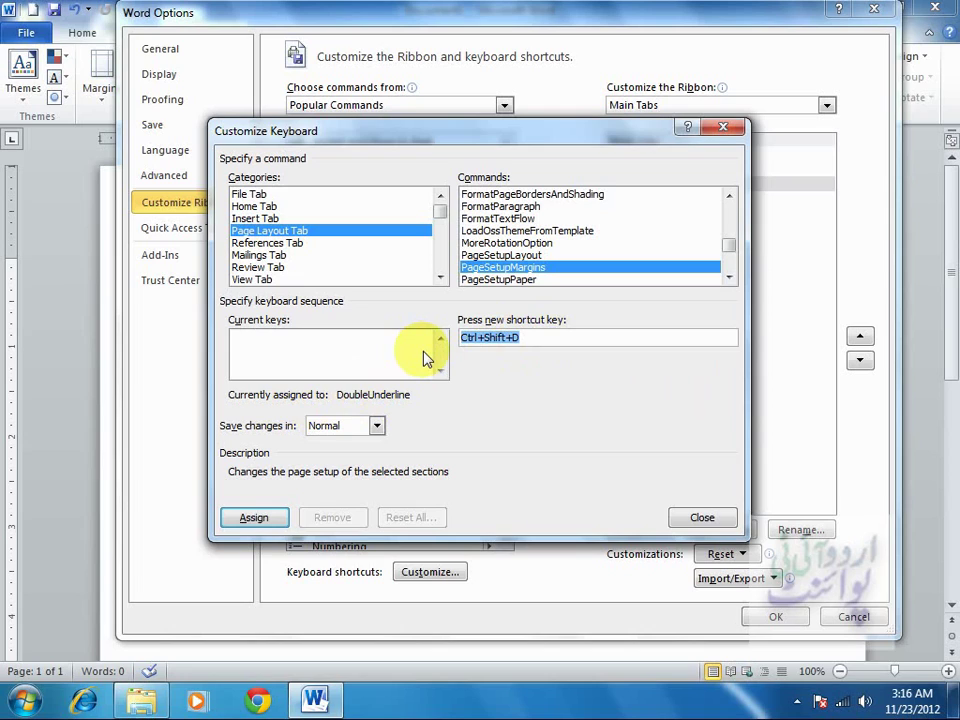
key("q")
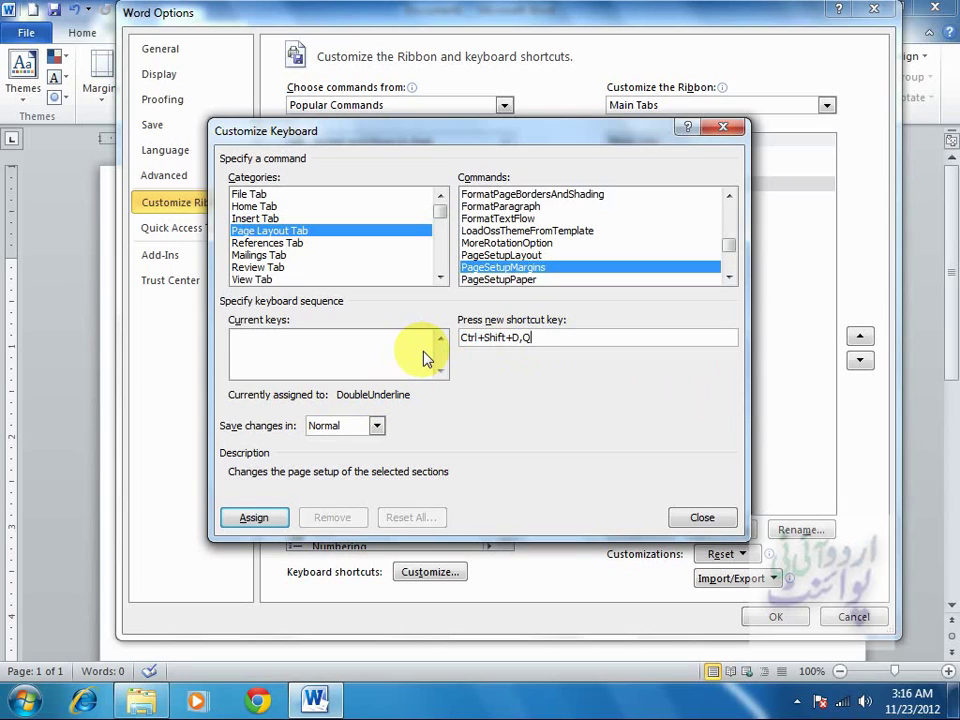
left_click_drag(538, 338, 430, 338)
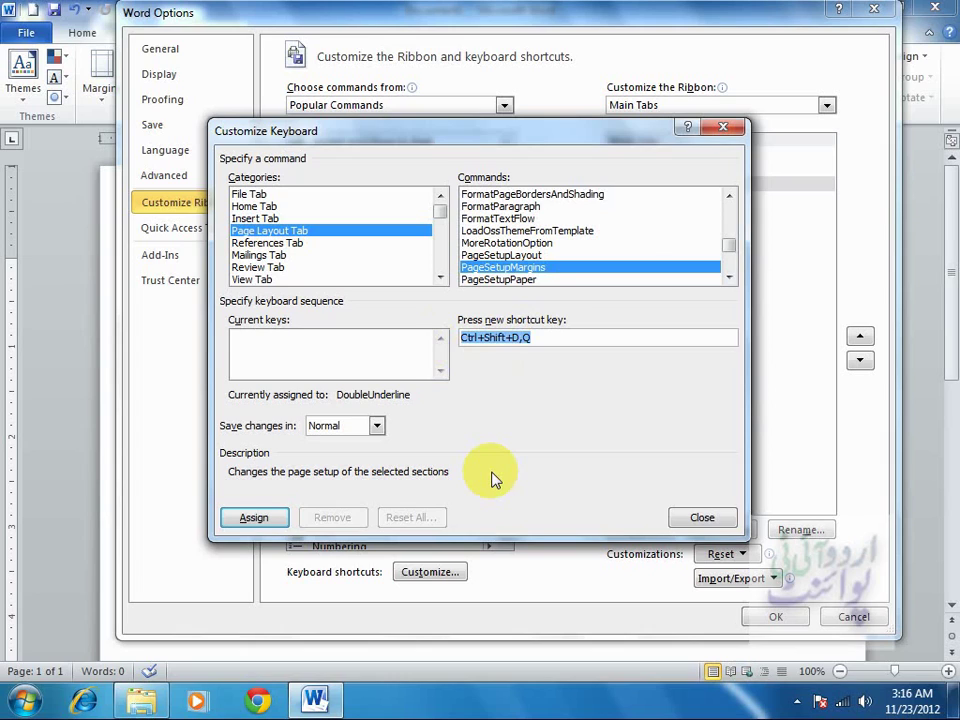
key("BackSpace")
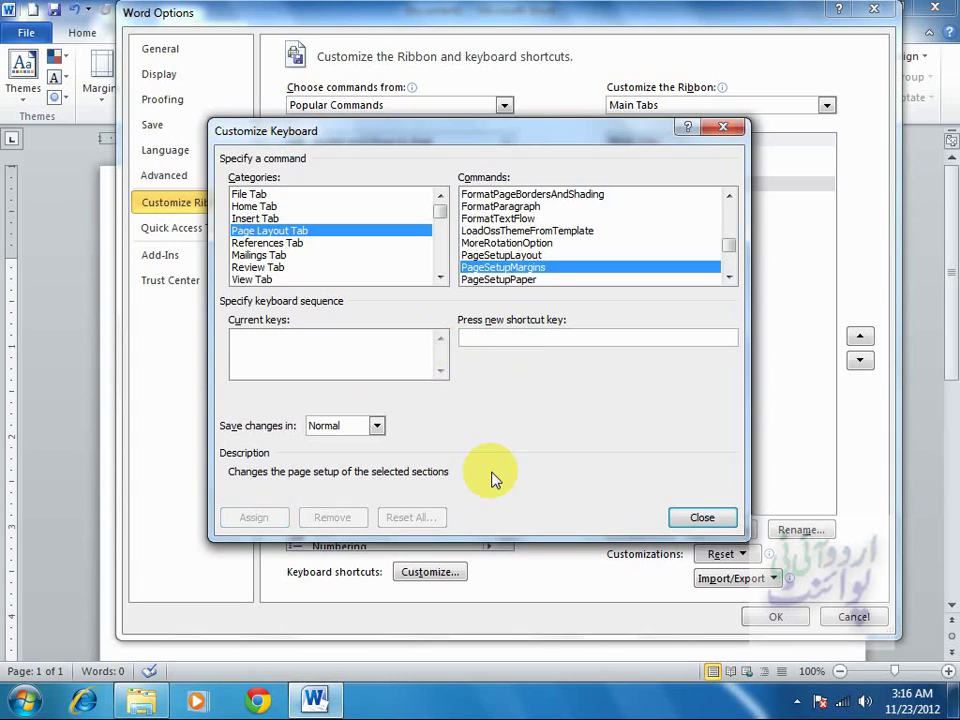
- Reject Ctrl+Shift+Q, used by SymbolFont, and enter unassigned Alt+M instead
key("ctrl+shift+q")
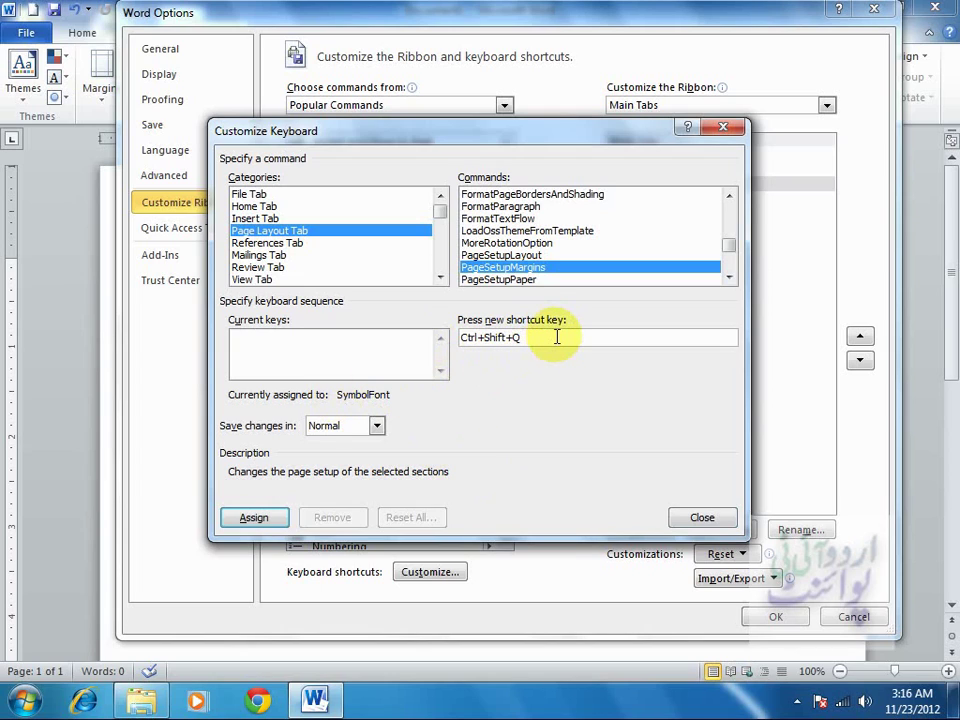
double_click(461, 339)
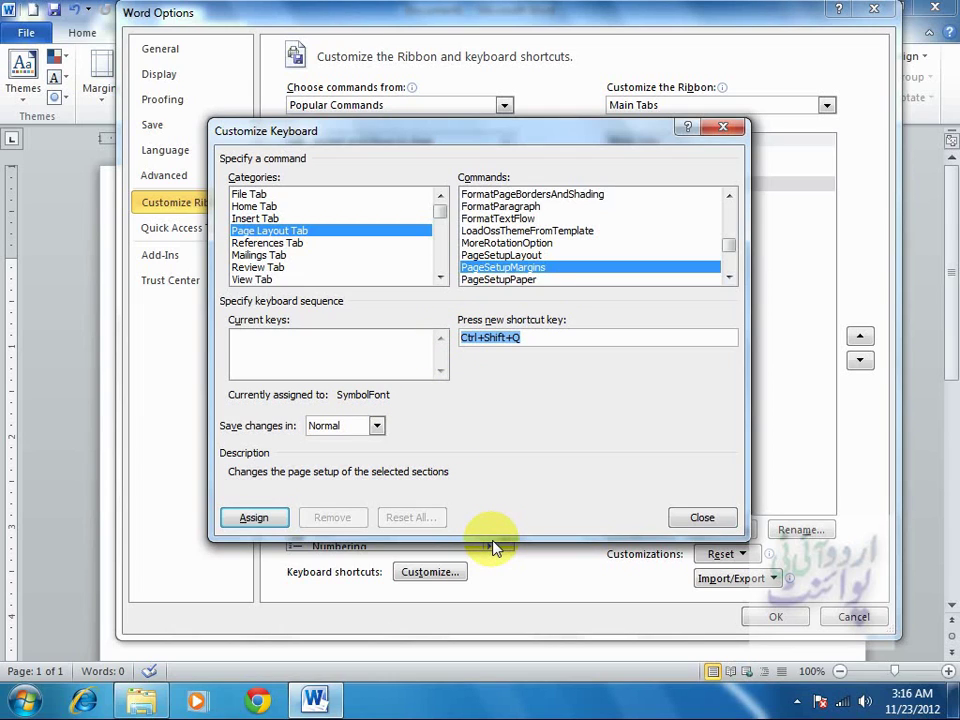
key("m")
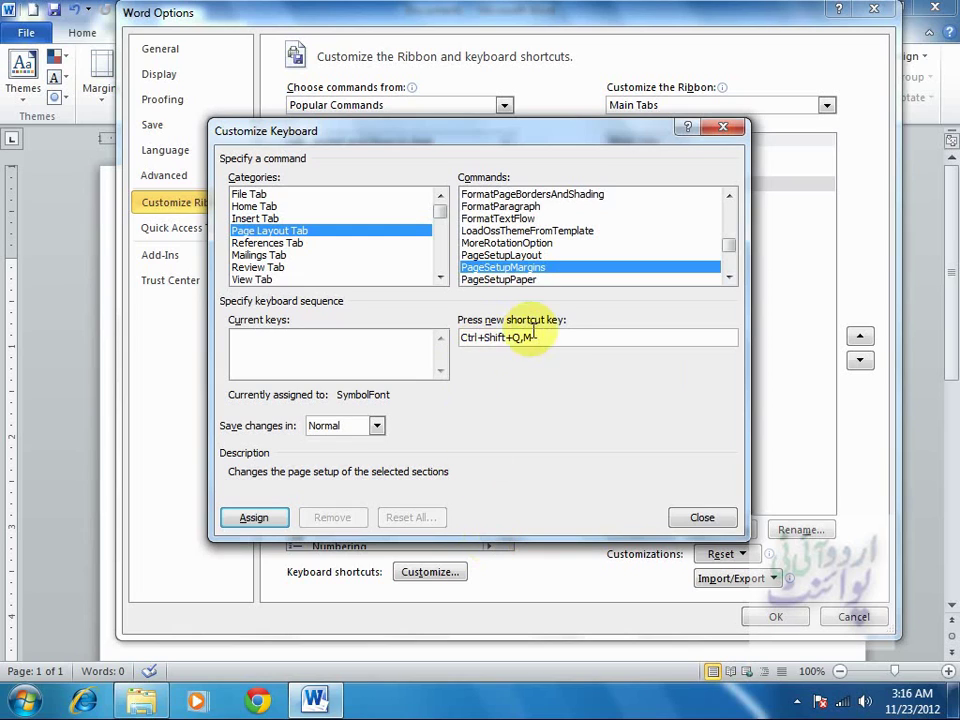
left_click_drag(535, 338, 455, 342)
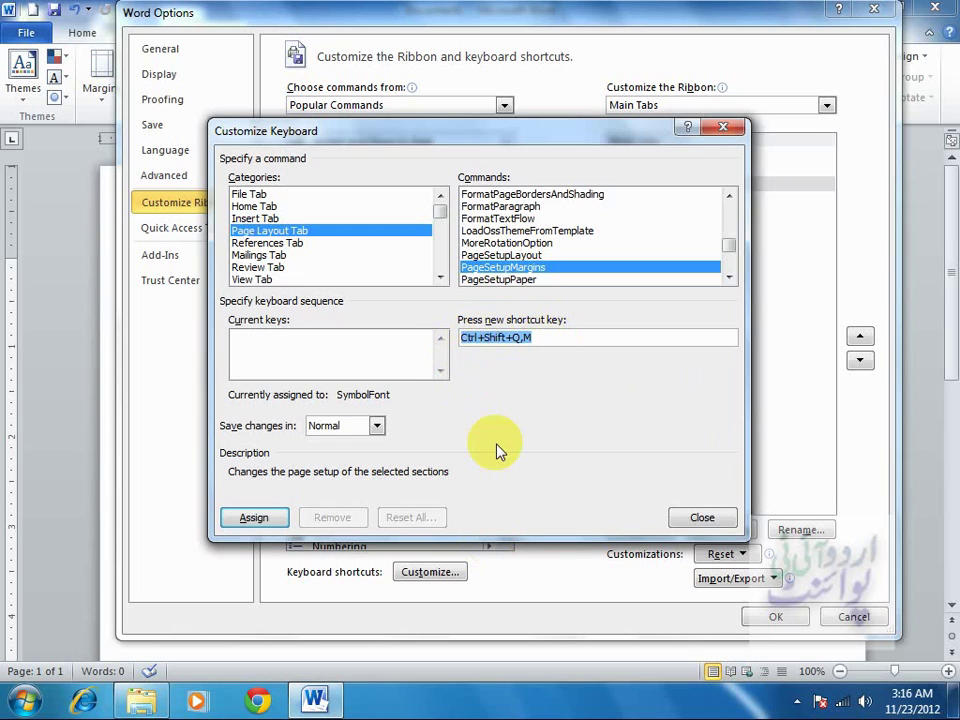
key("ctrl+shift+q")
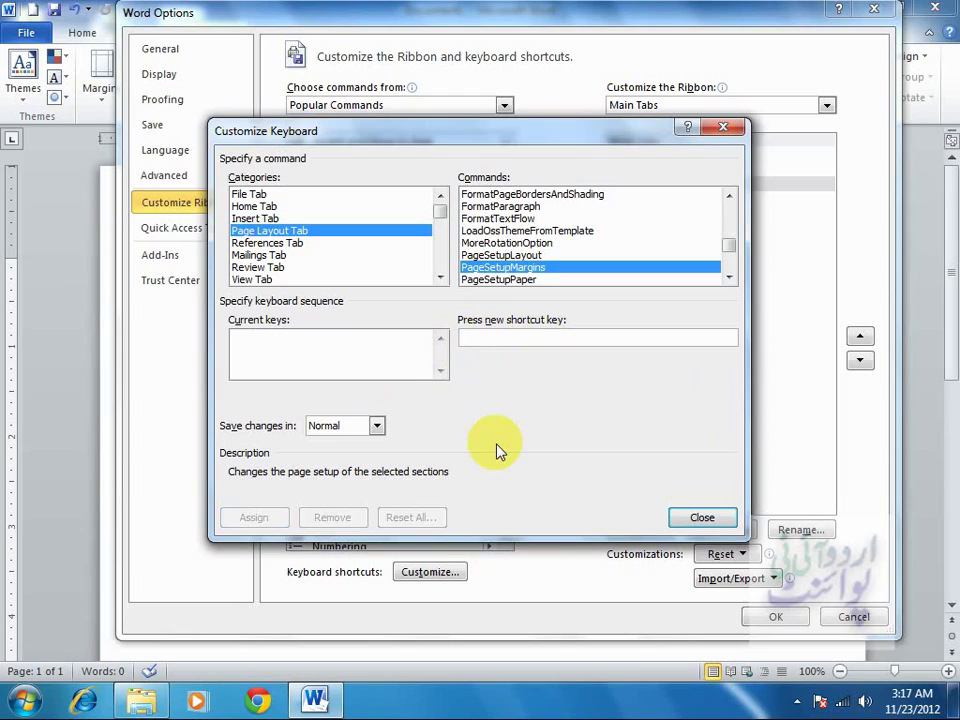
key("alt+m")
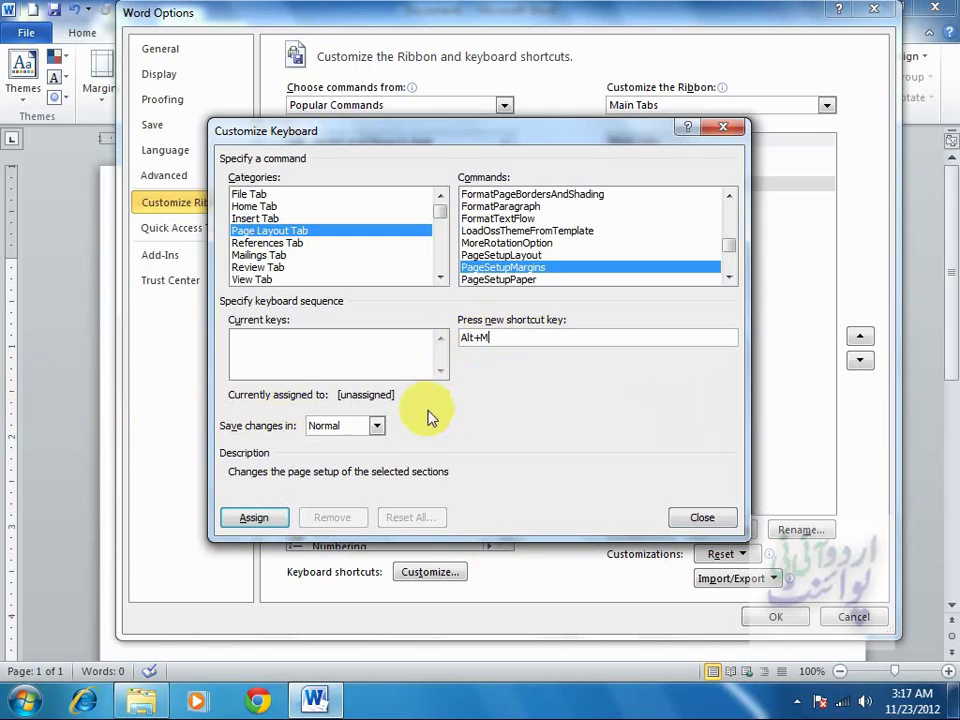
- Assign Alt+M to PageSetupMargins, then browse File Tab commands like DocInspector and EditLinks
left_click(253, 517)
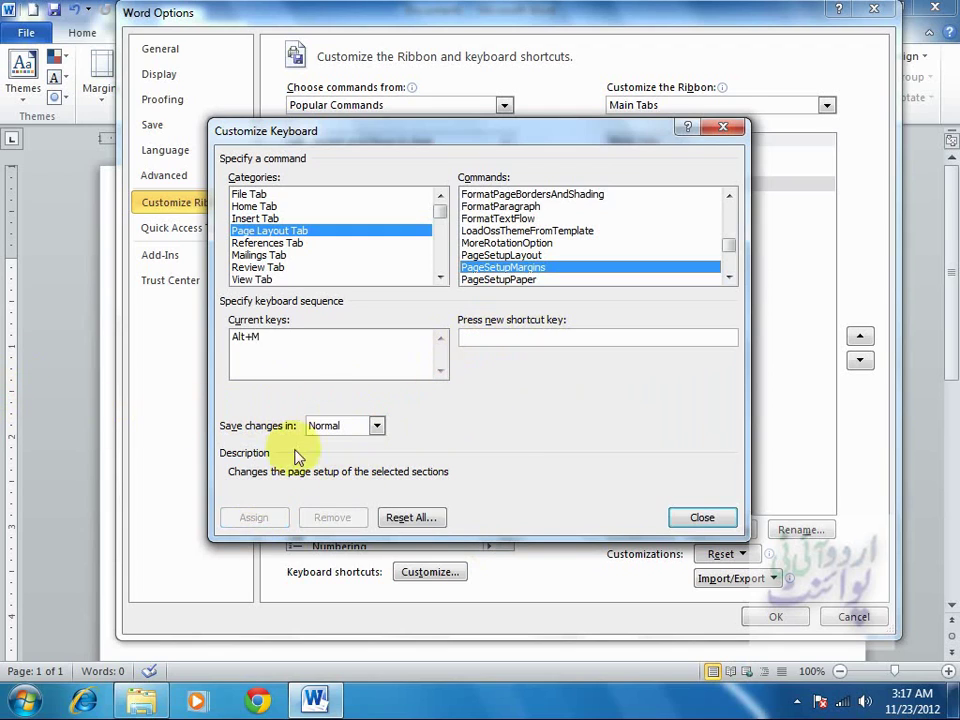
left_click(245, 338)
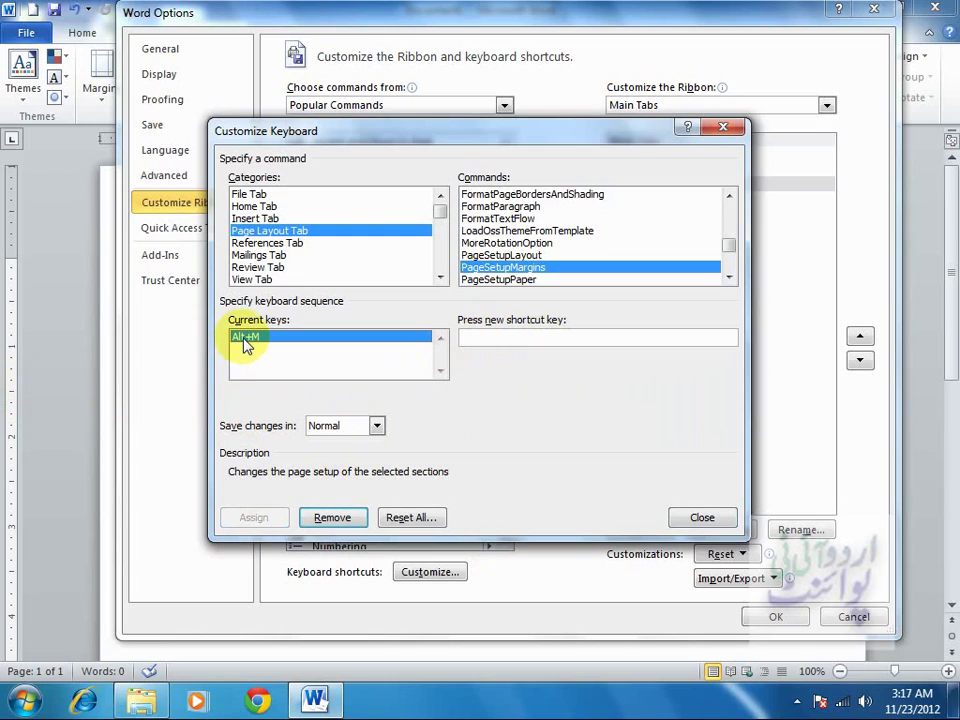
left_click(245, 194)
left_click(510, 231)
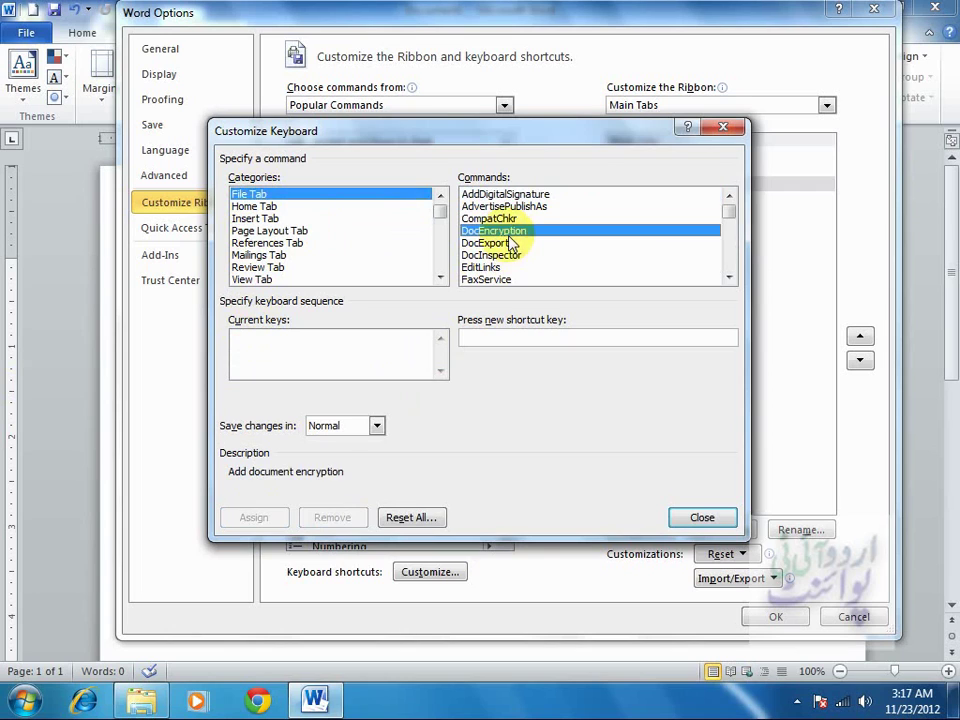
left_click(515, 255)
left_click(686, 267)
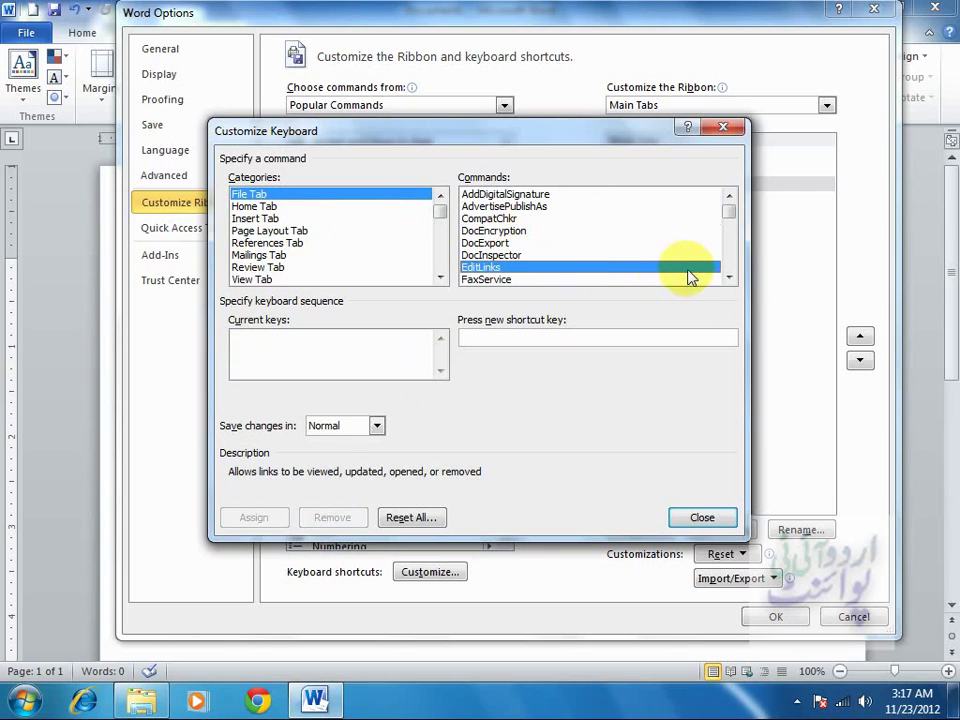
- Review shortcuts for FileClose, FileExit, FileNew and FileOpen, then close Customize Keyboard
left_click(728, 278)
left_click(728, 279)
left_click(728, 279)
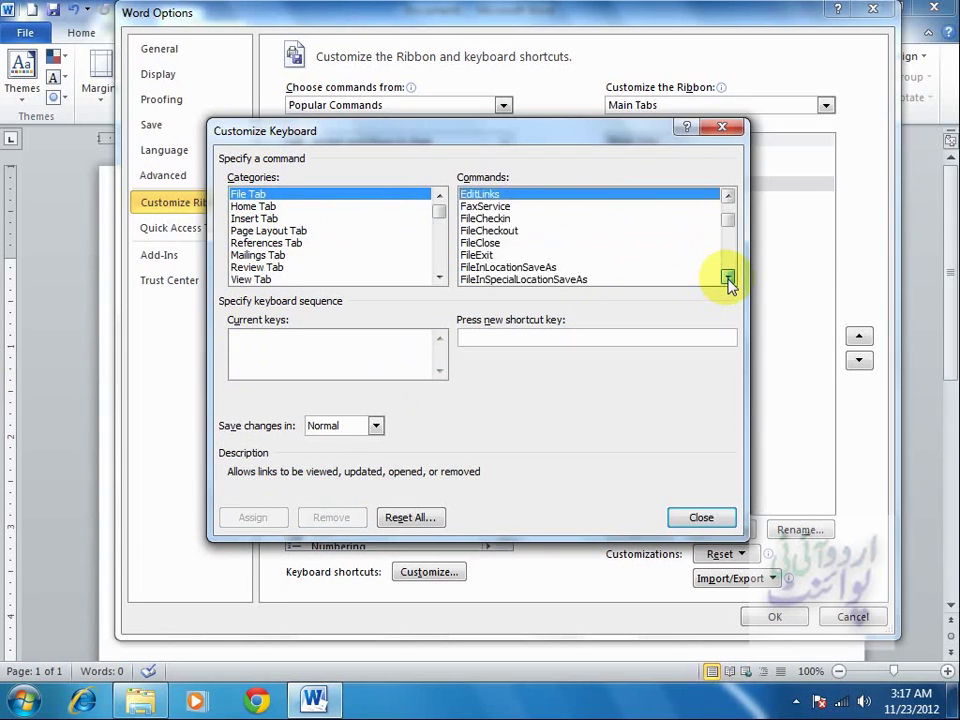
left_click(728, 279)
left_click(500, 233)
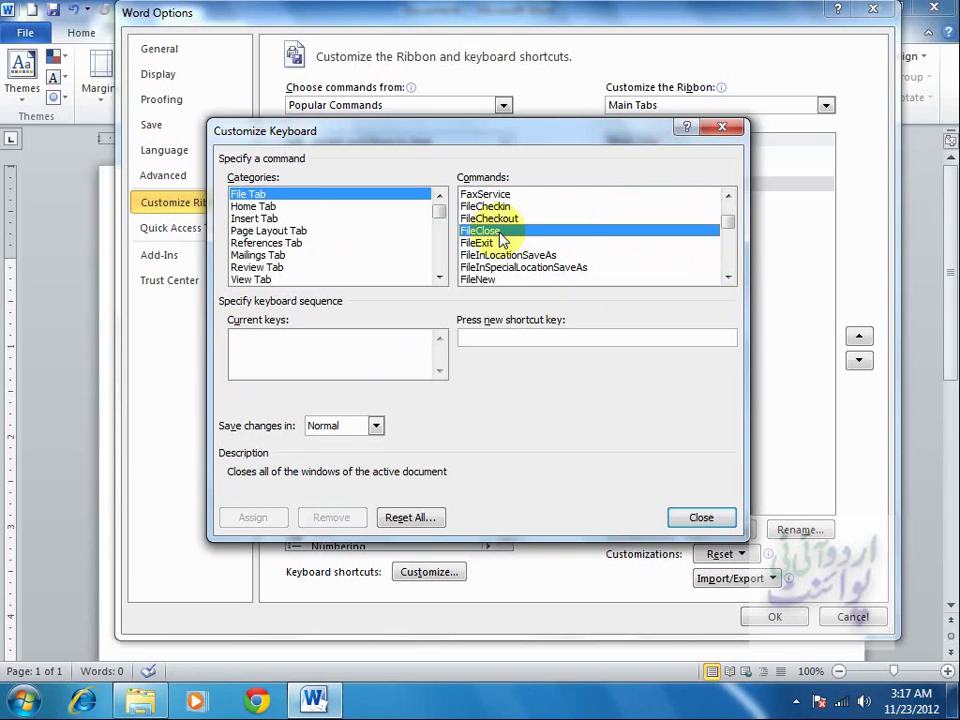
left_click(502, 243)
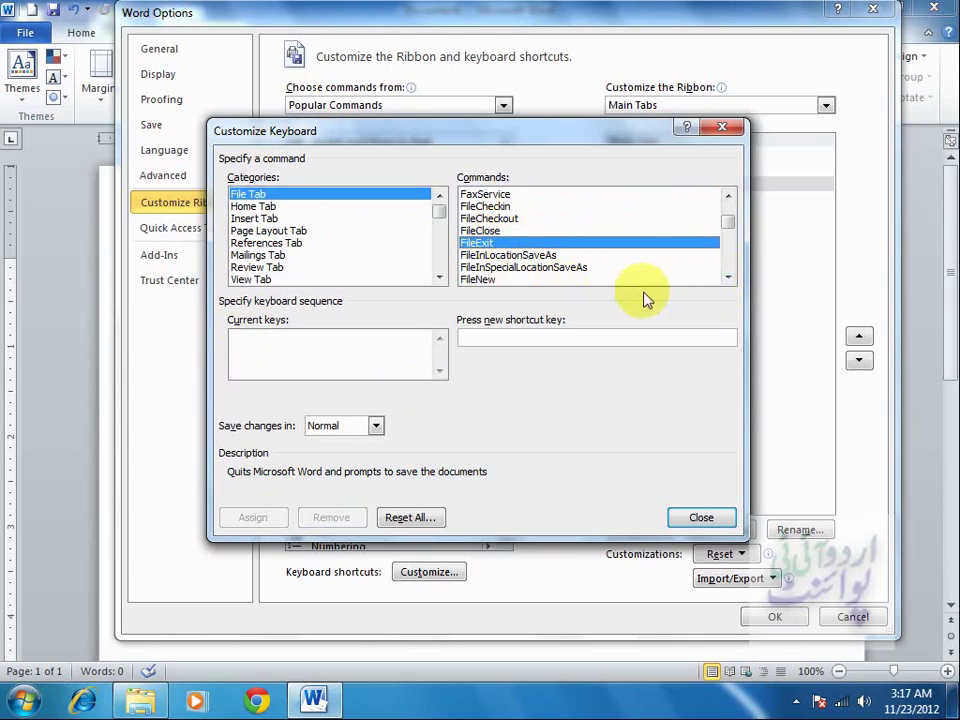
left_click(495, 280)
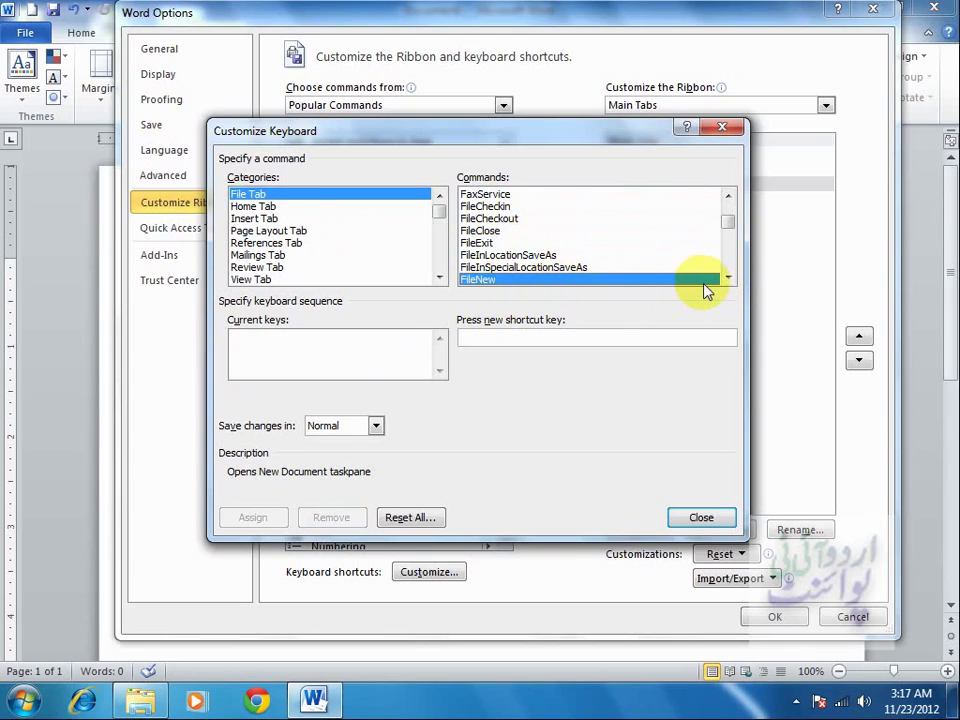
double_click(728, 278)
left_click(728, 278)
left_click(495, 256)
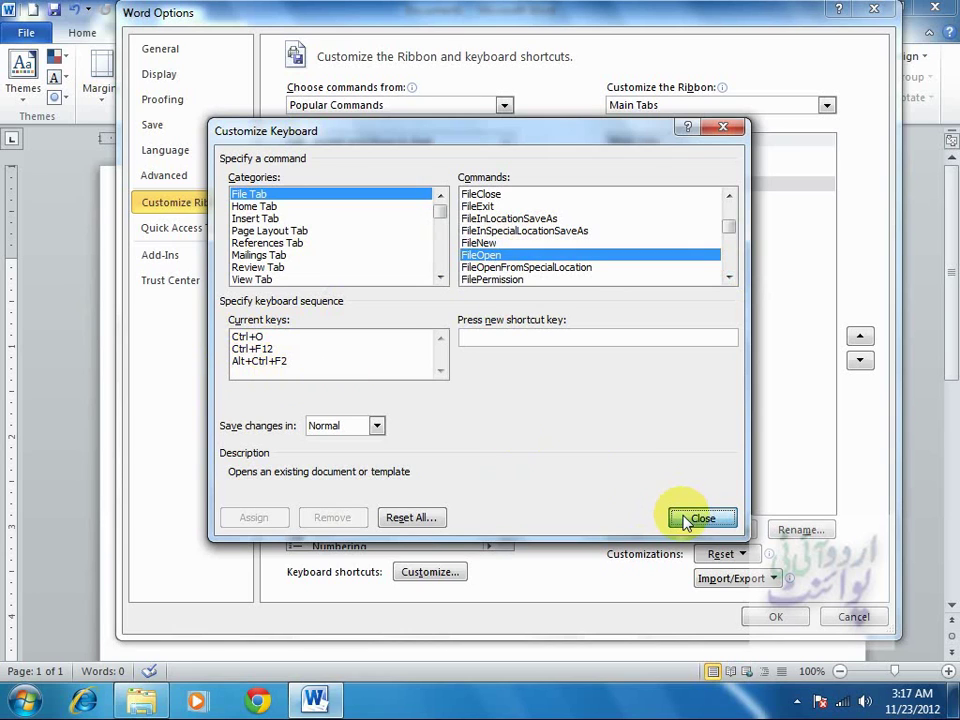
left_click(685, 520)
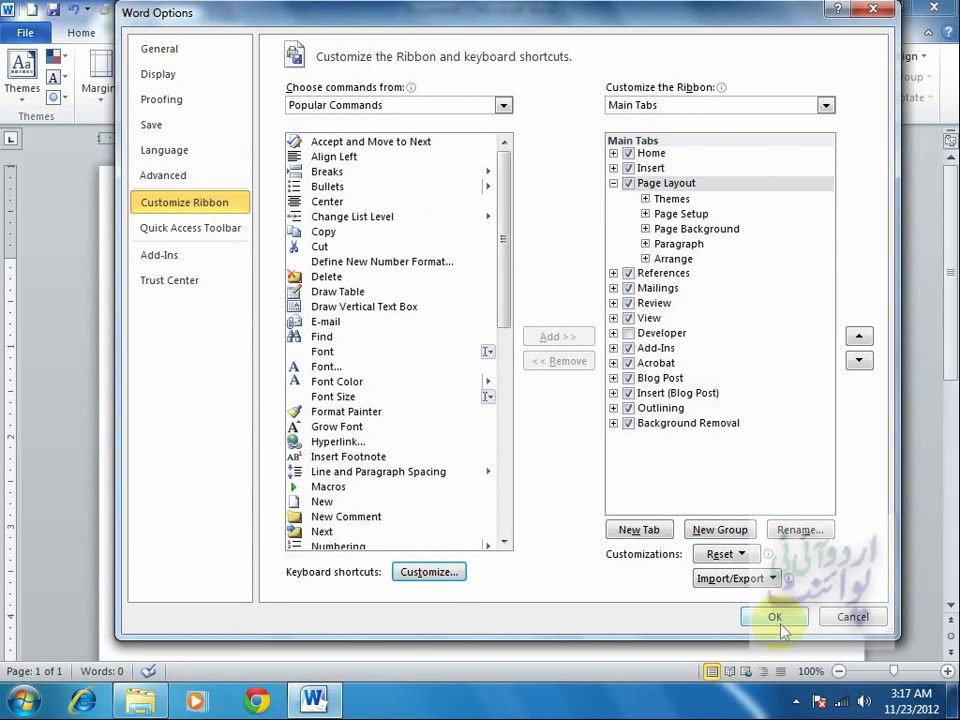
- Close Word Options with OK, bring up Page Setup from the keyboard, then cancel it unchanged
left_click(782, 622)
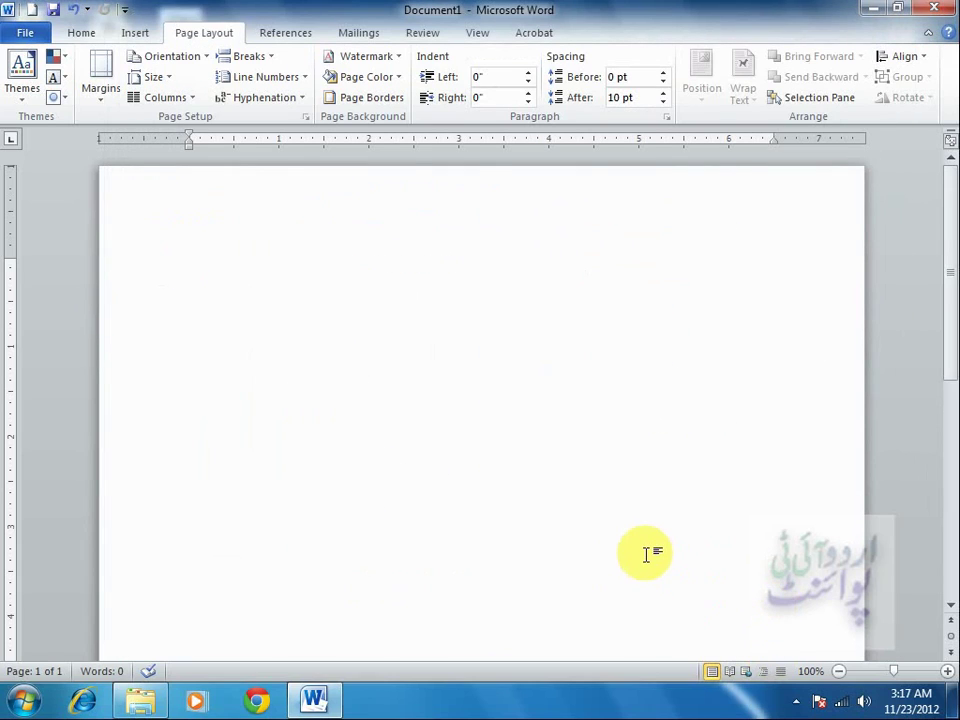
key("alt+p")
key("s")
key("p")
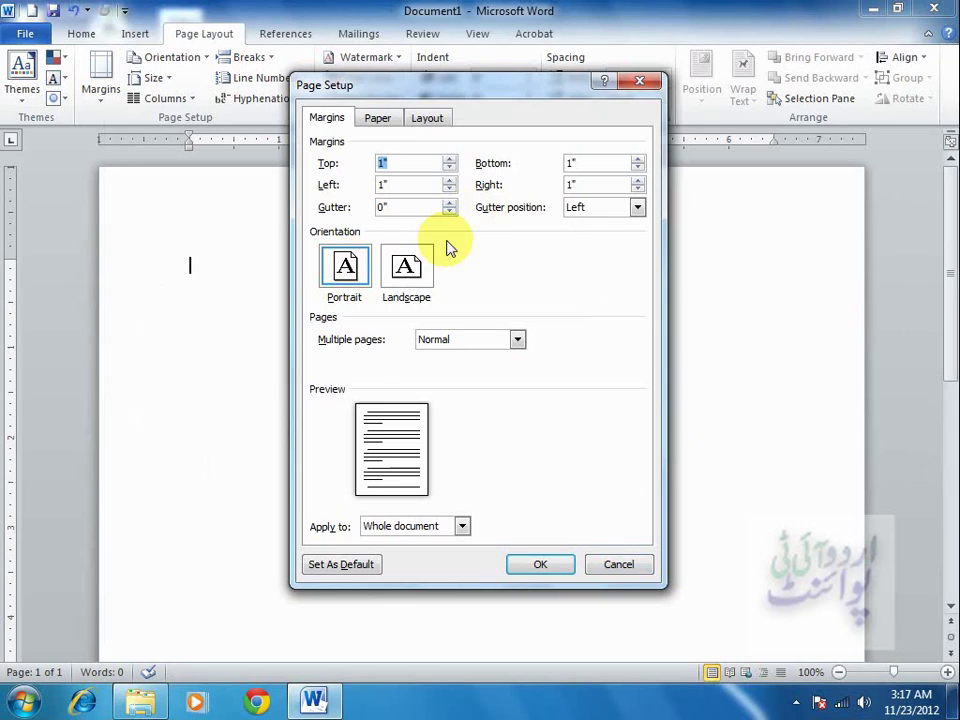
left_click(619, 566)
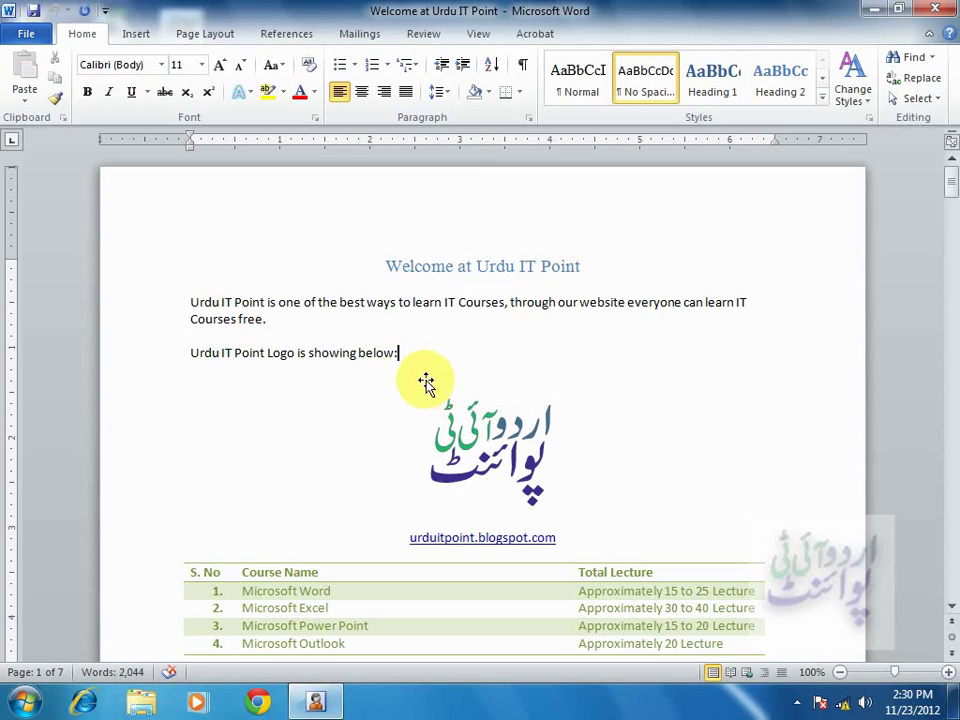
- Tick Developer under Main Tabs in Word Options' Customize Ribbon and confirm with OK
left_click(26, 36)
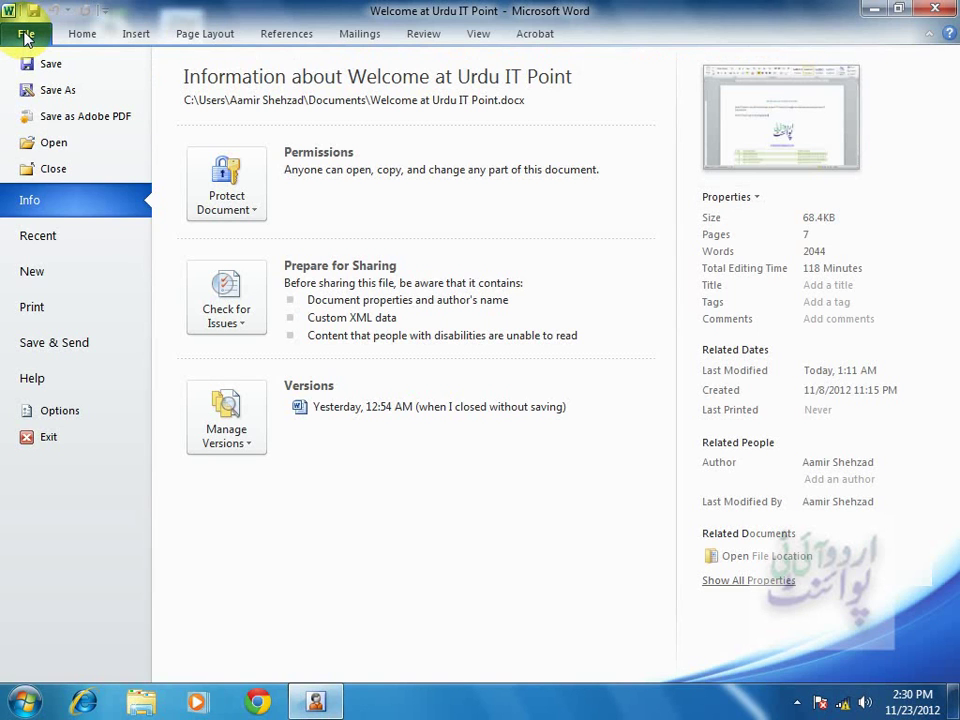
left_click(104, 424)
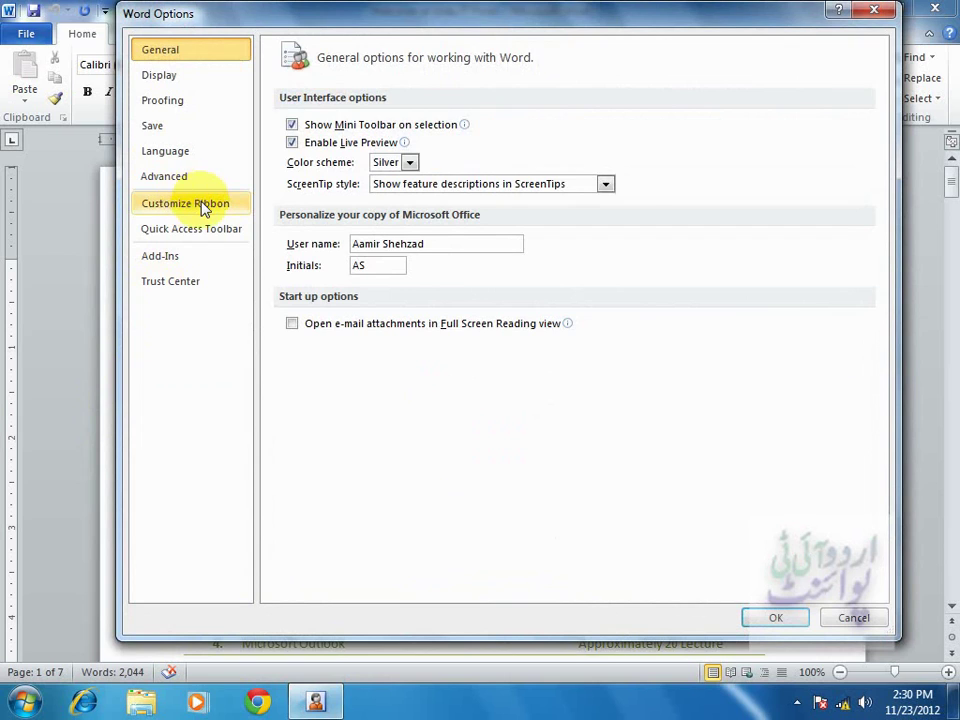
left_click(203, 205)
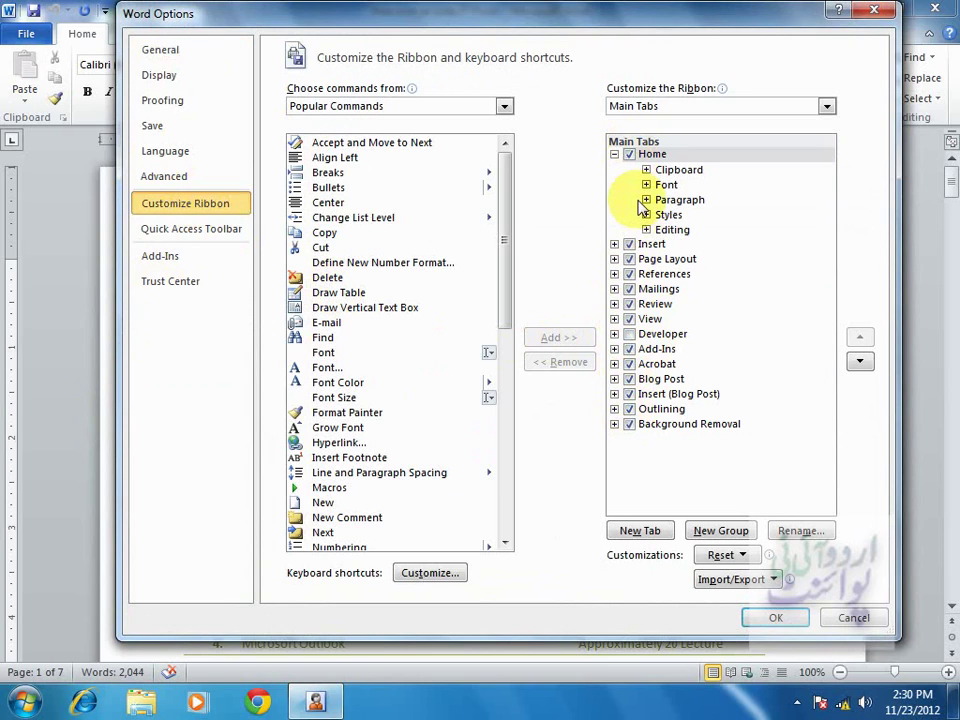
left_click(629, 334)
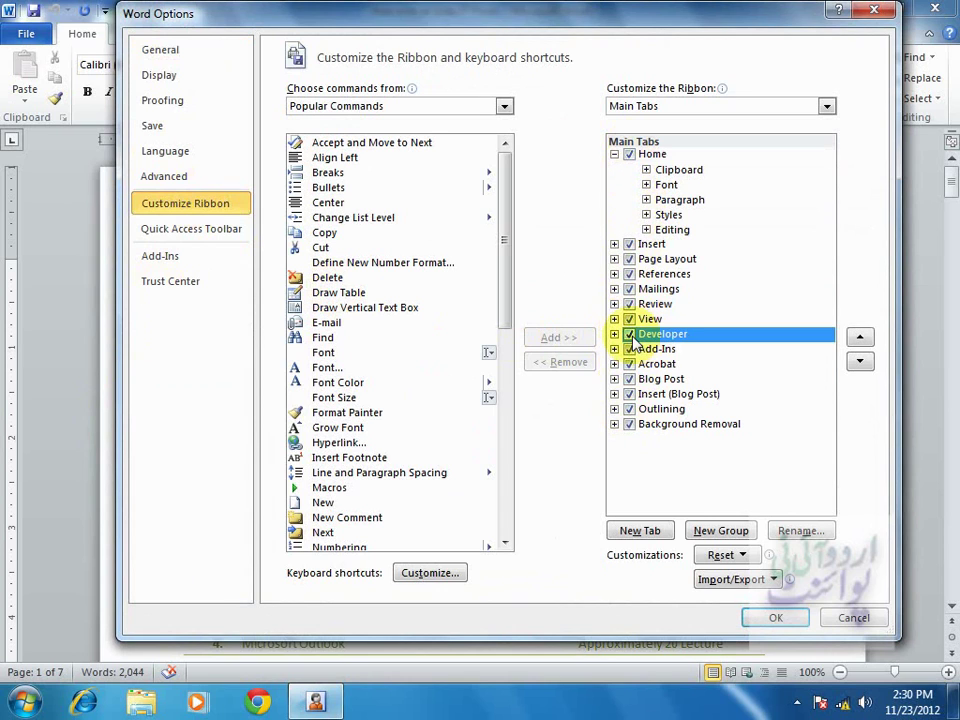
left_click(770, 618)
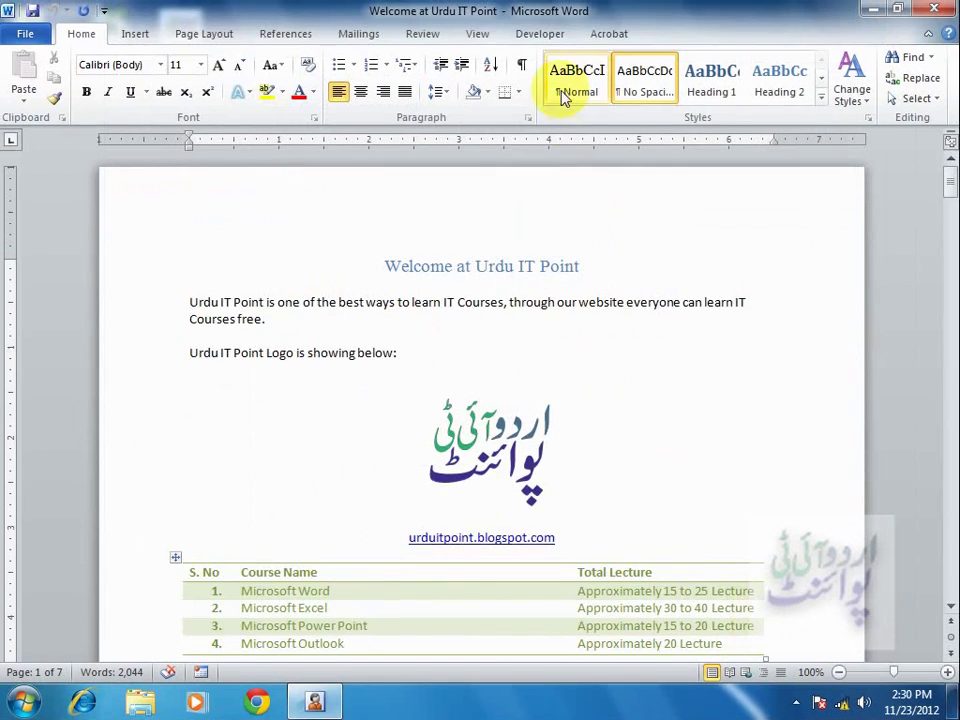
- View the Developer tab's commands, then untick Developer in Customize Ribbon and select Insert
left_click(543, 36)
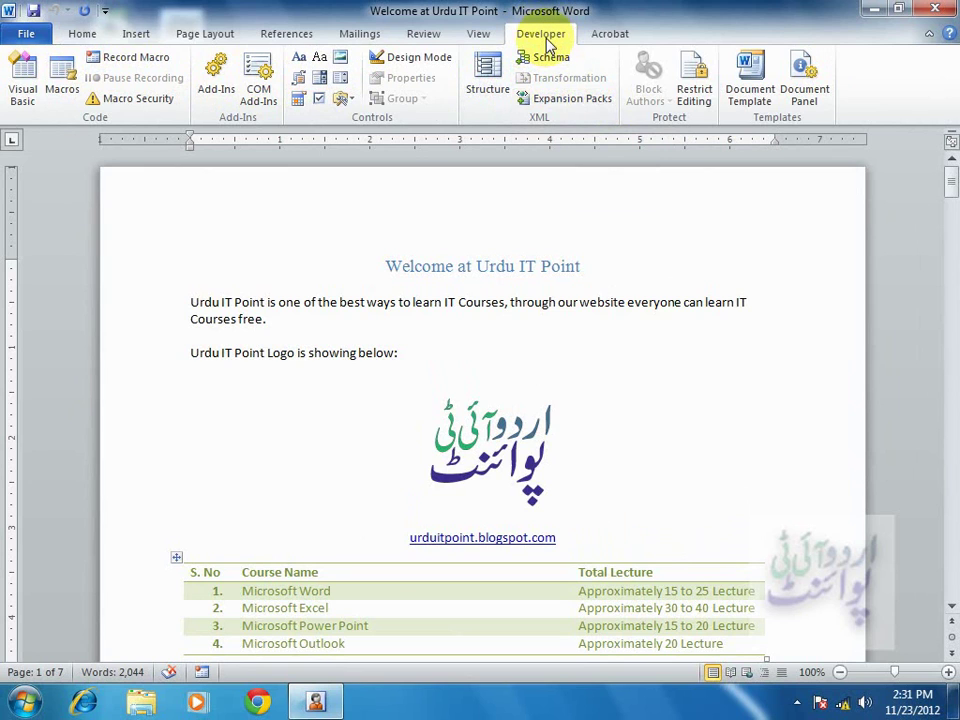
left_click(42, 36)
left_click(122, 411)
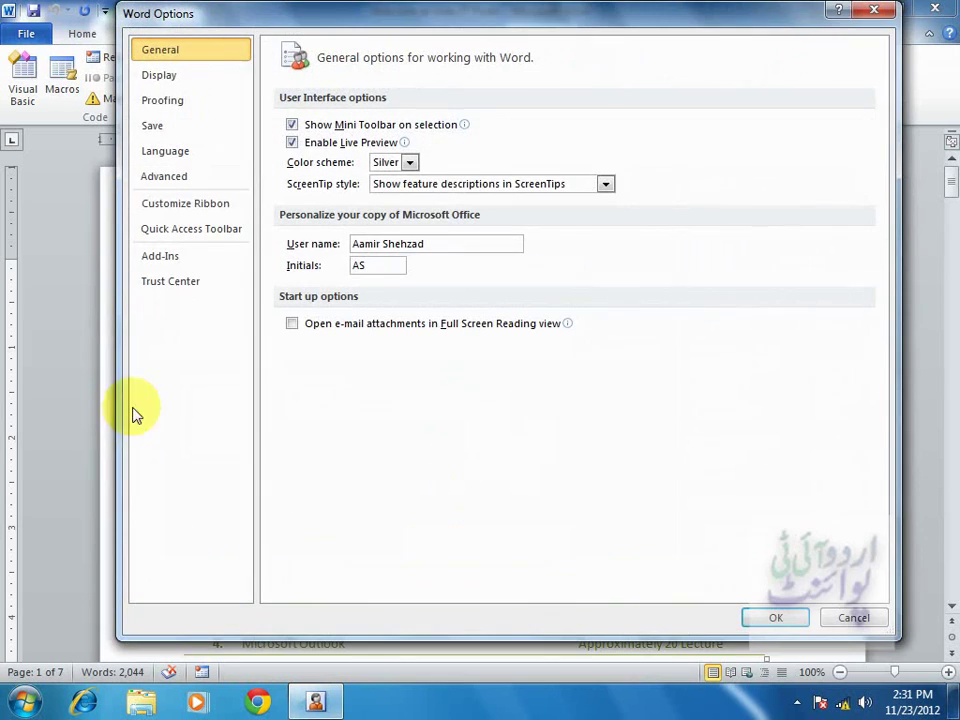
left_click(182, 204)
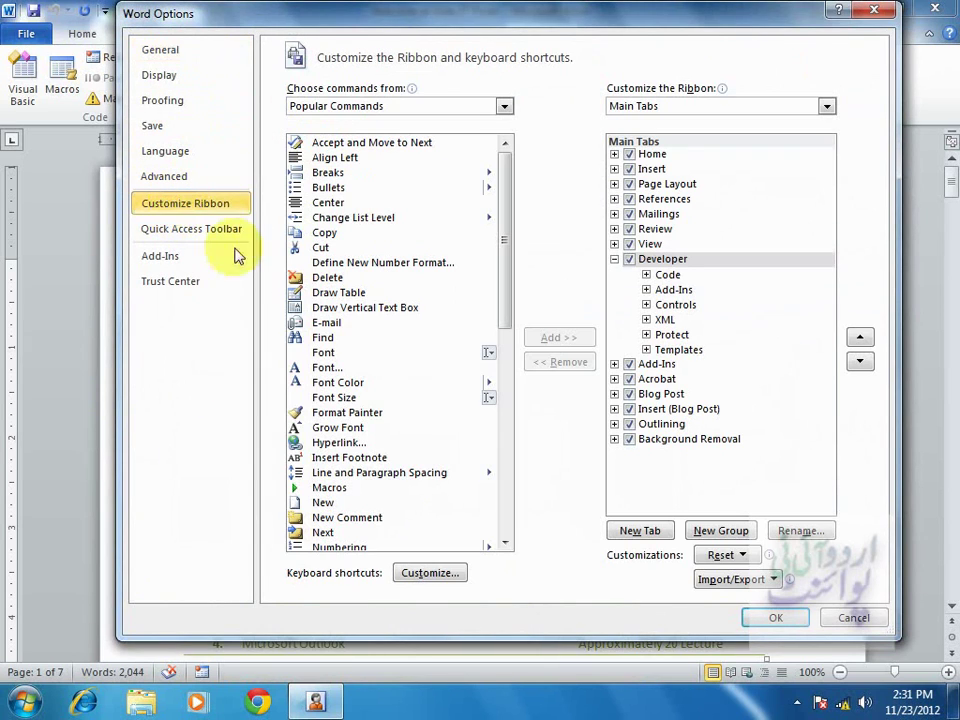
left_click(630, 260)
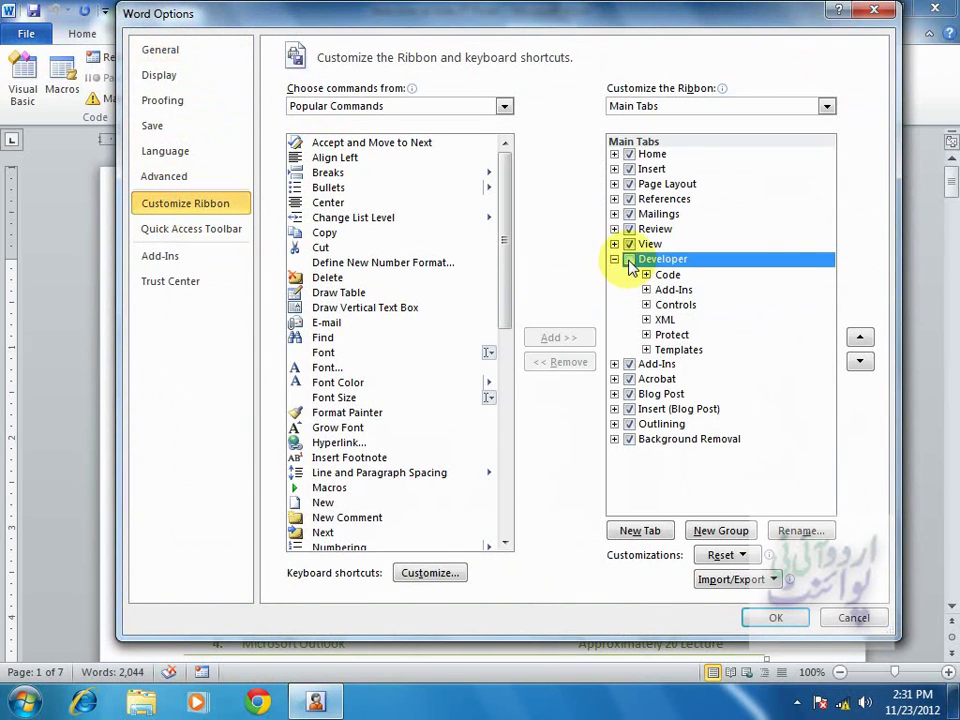
left_click(614, 259)
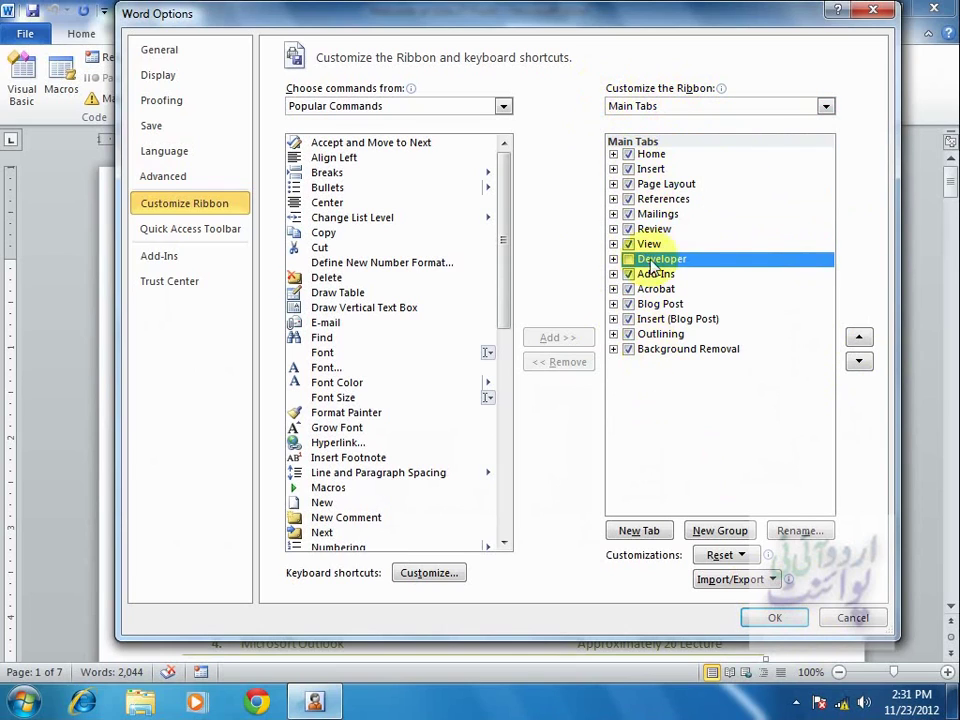
left_click(648, 169)
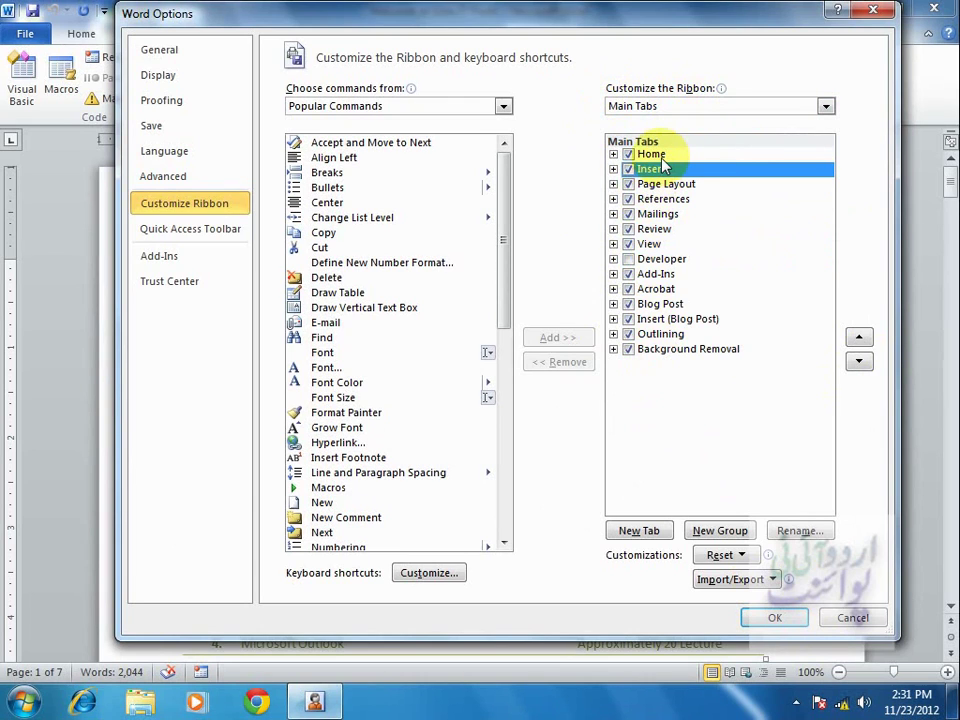
- Add a new custom tab after Insert and rename it 'Urdu IT Point'
left_click(643, 530)
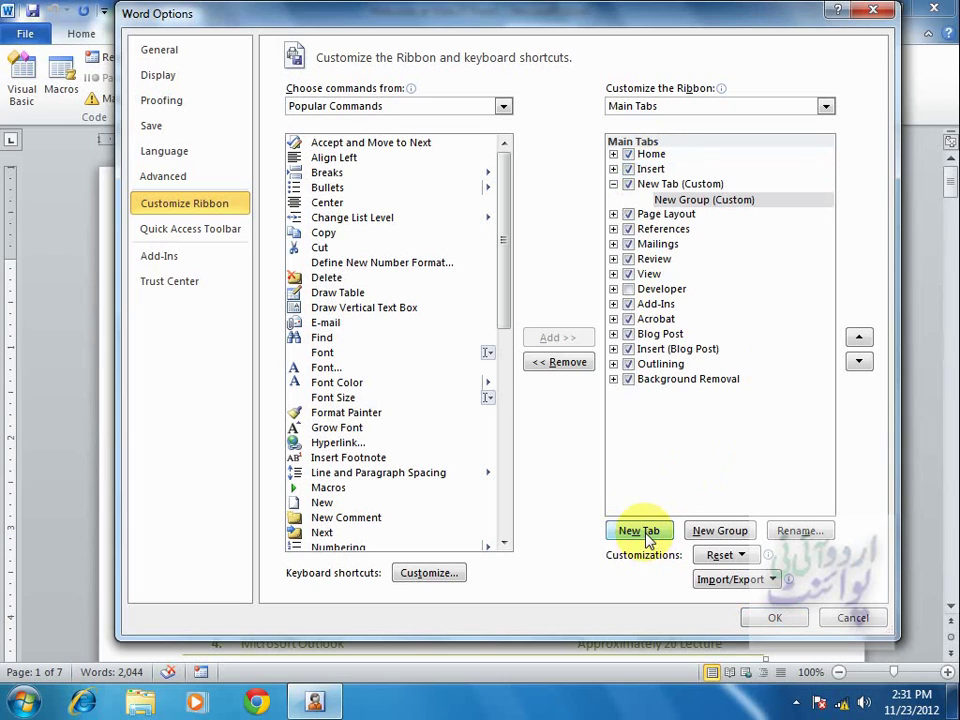
left_click(660, 187)
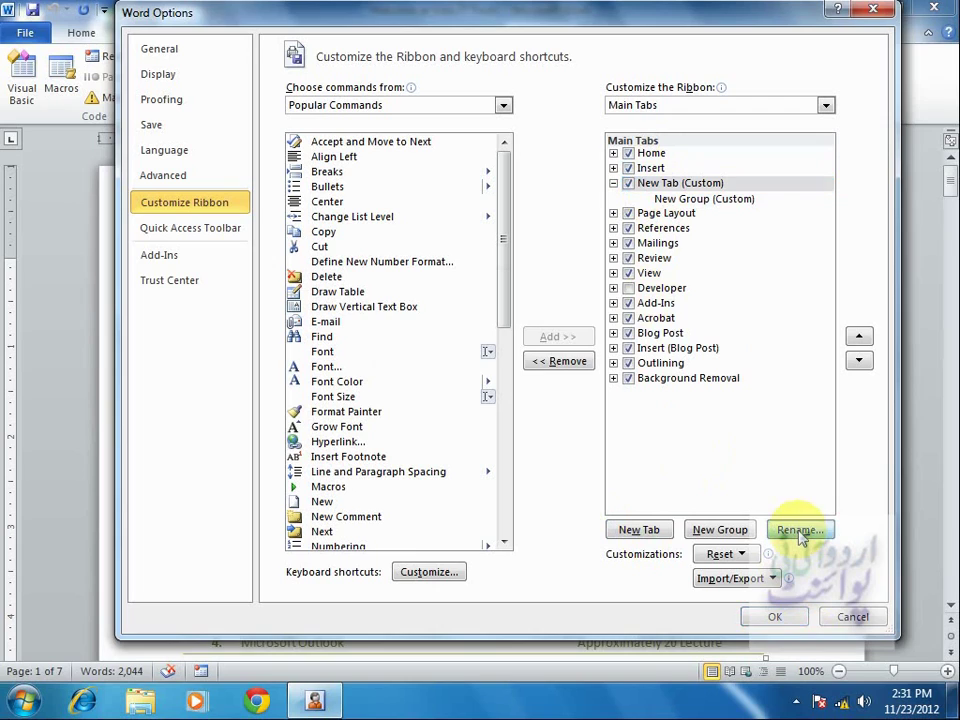
left_click(795, 530)
type("U")
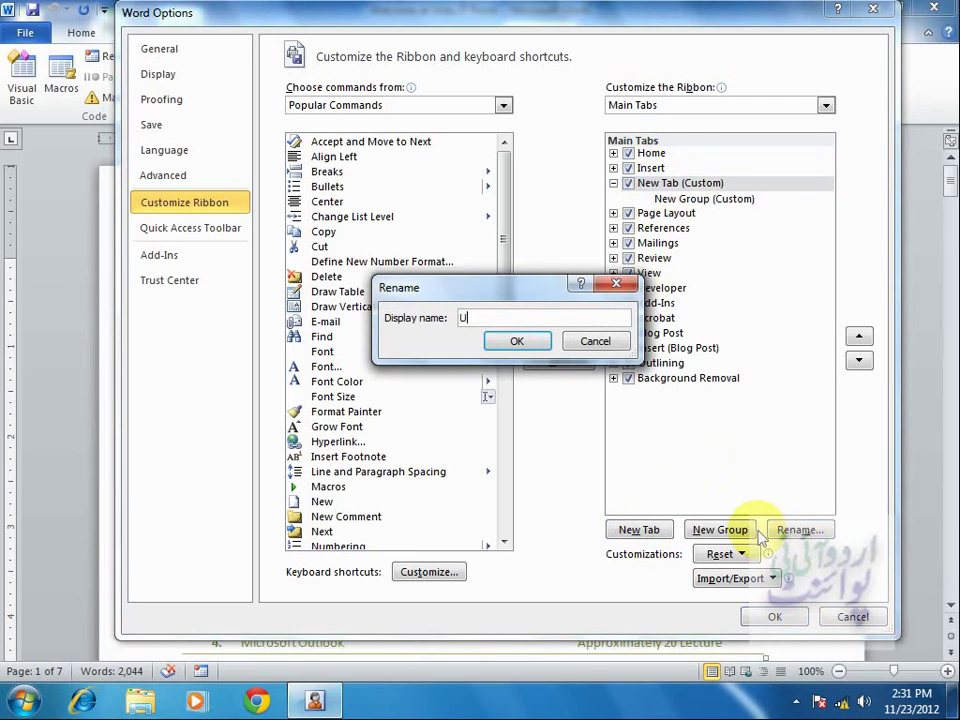
type("rdu ")
type("IT P")
type("oint")
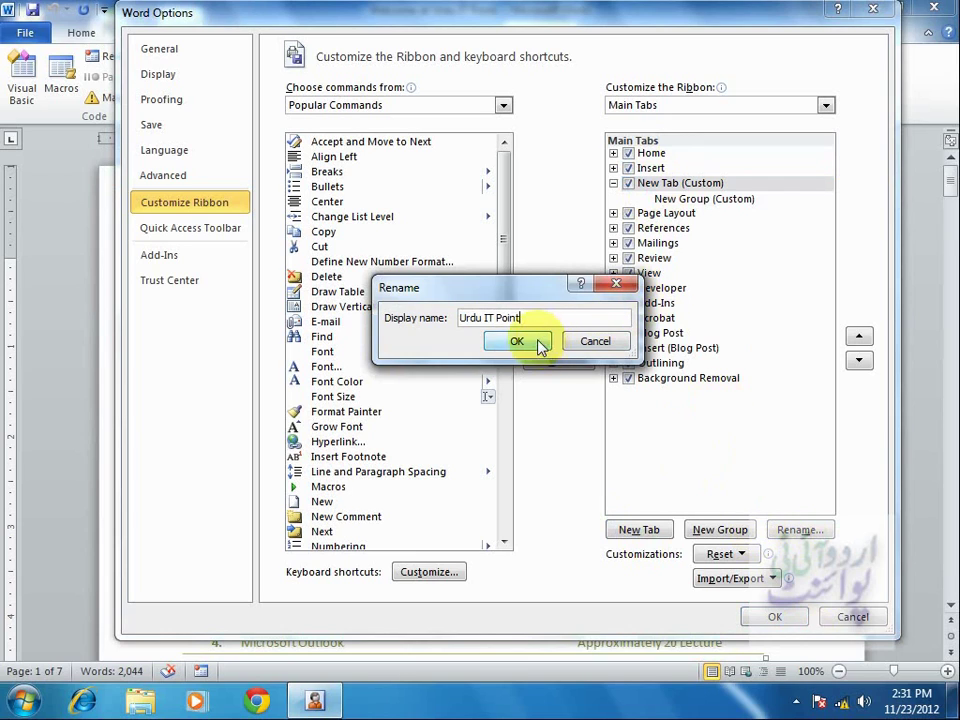
left_click(535, 341)
- Rename the new group inside that tab to 'Custom'
left_click(718, 199)
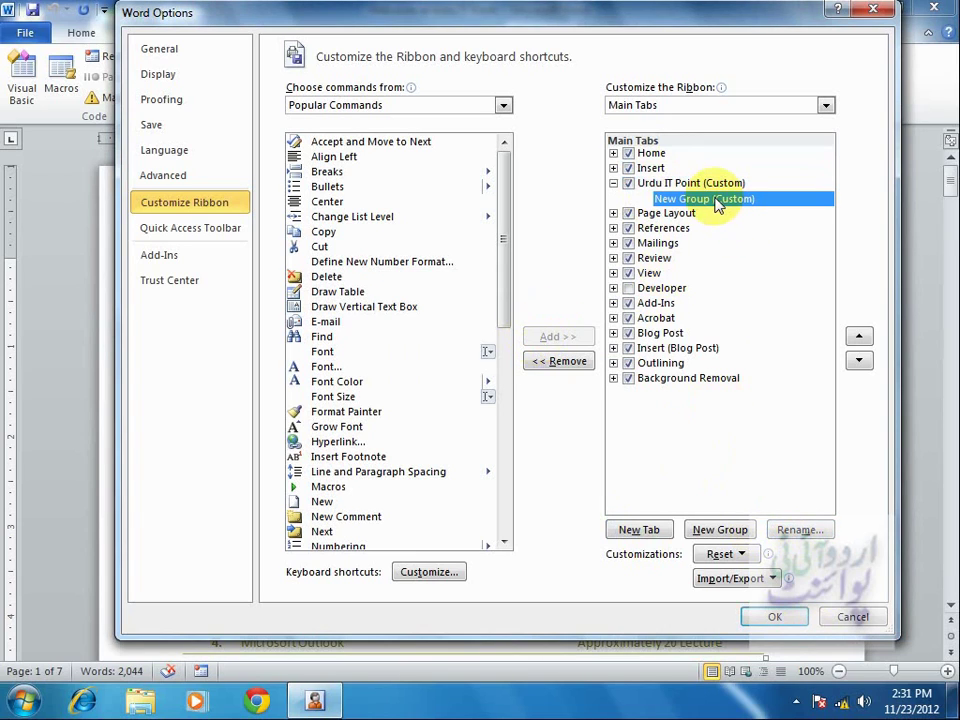
left_click(799, 531)
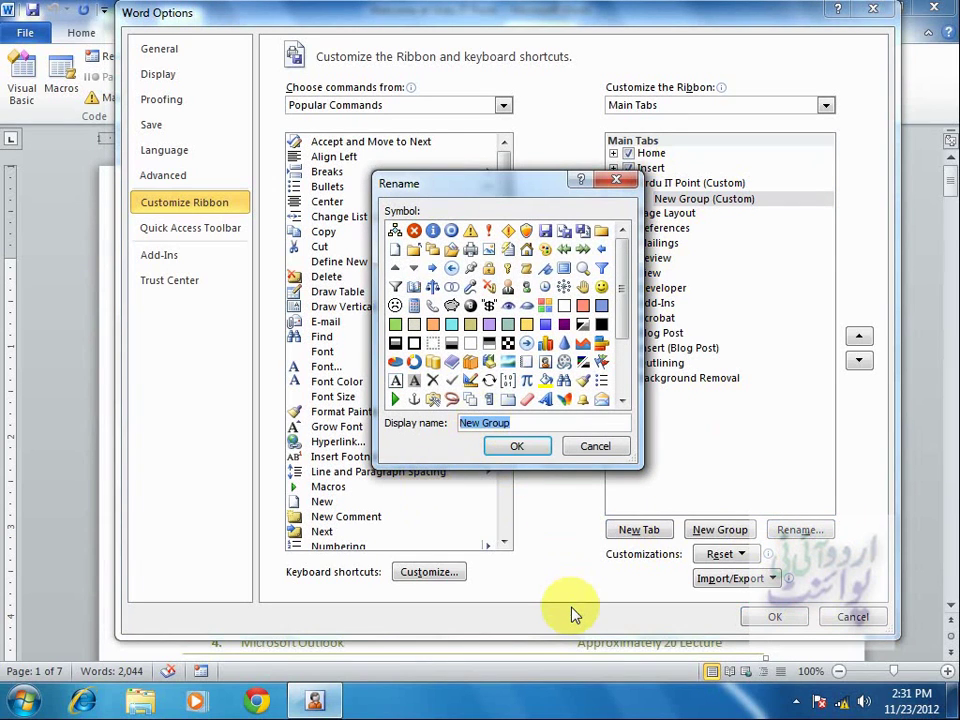
type("Cu")
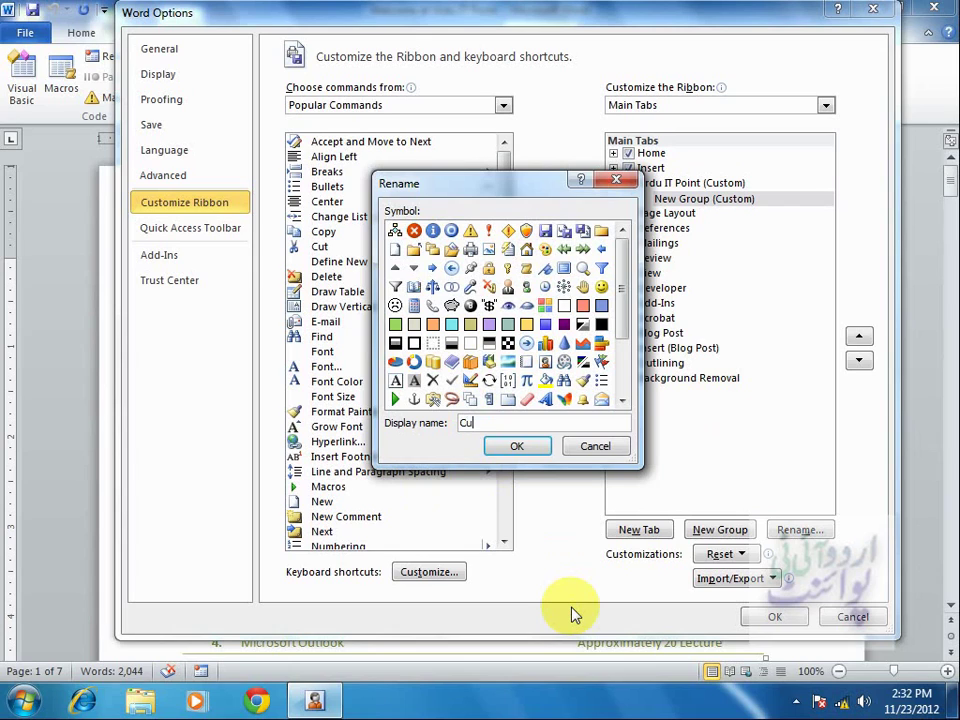
type("stom")
left_click(522, 447)
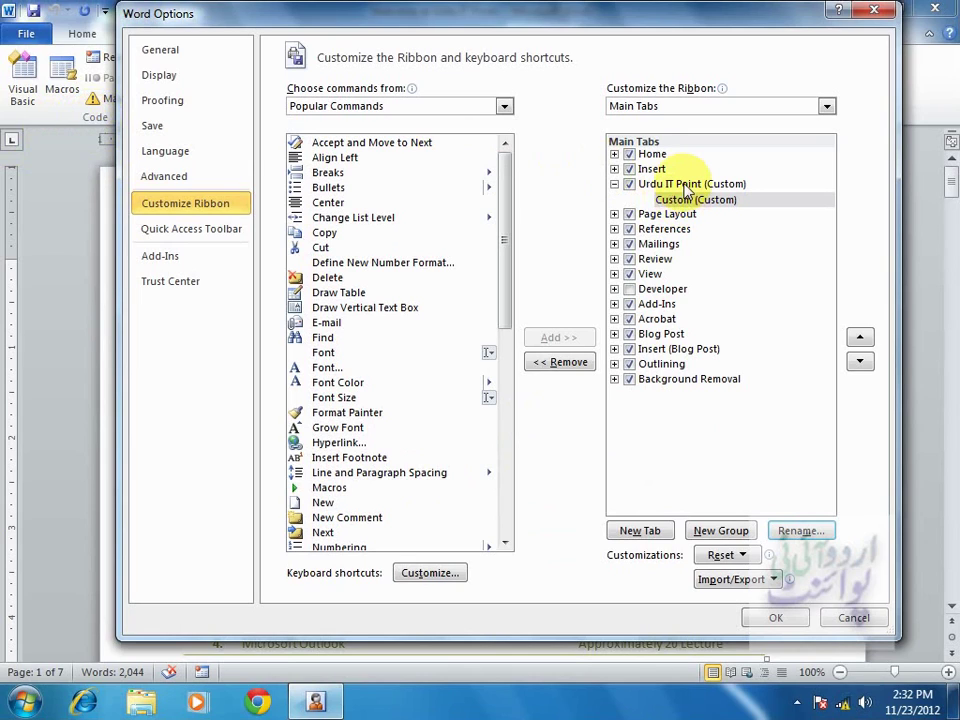
- Apply the Urdu IT Point tab, view its empty Custom group, and reopen Word Options
left_click(776, 617)
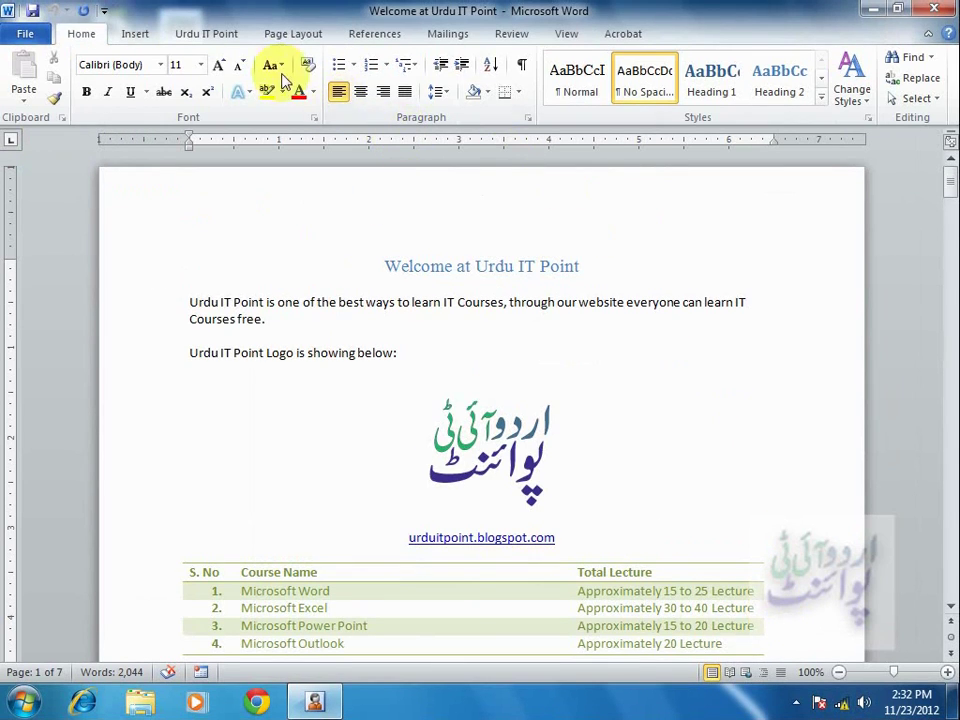
left_click(218, 40)
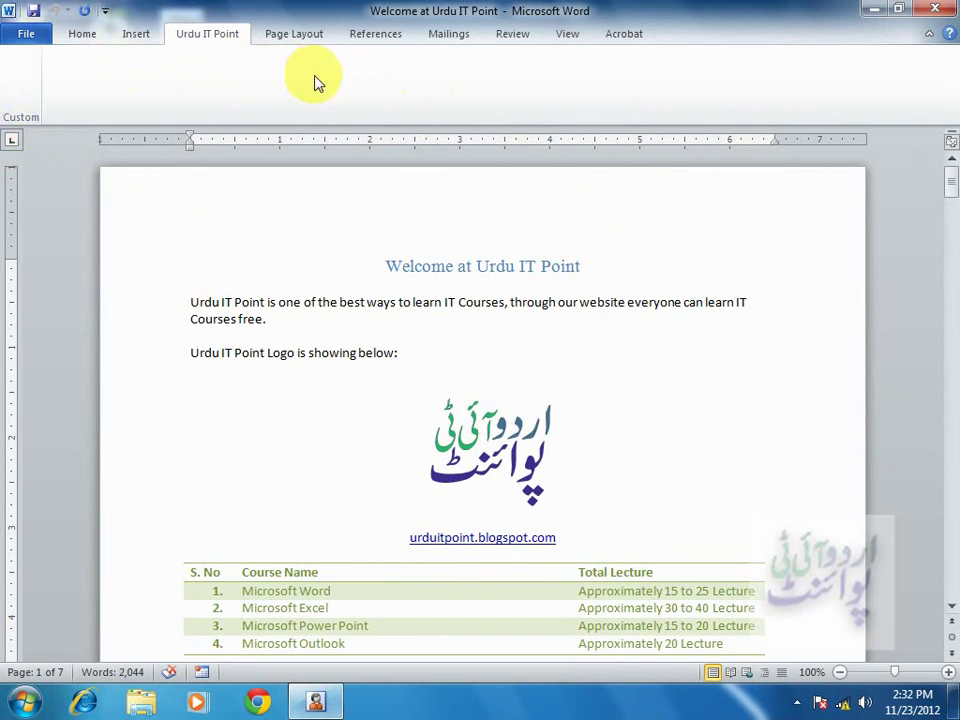
left_click(22, 42)
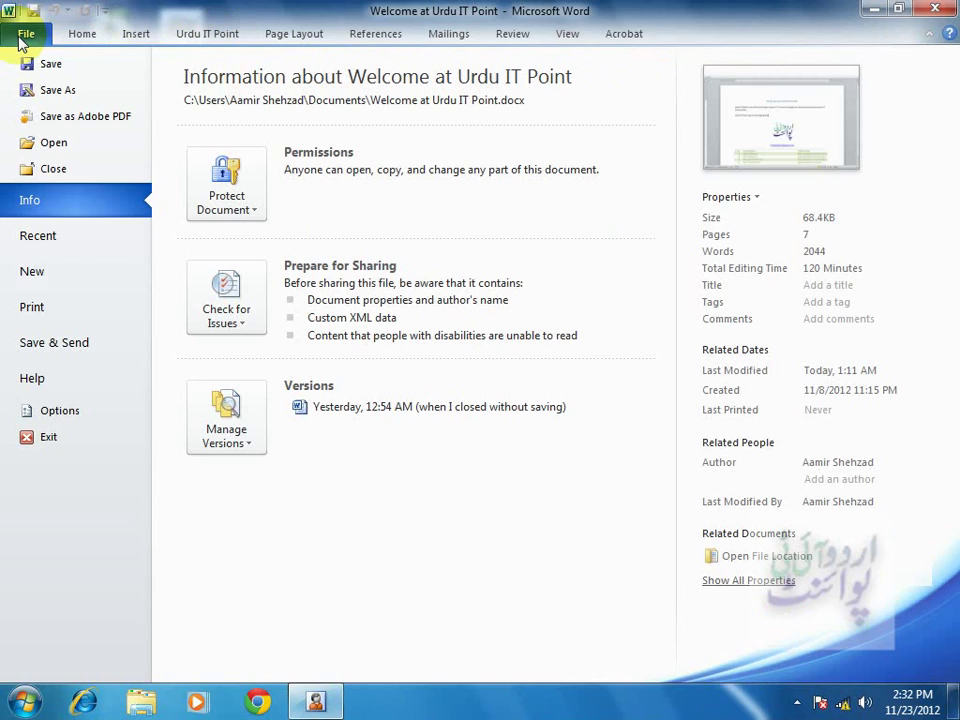
left_click(66, 411)
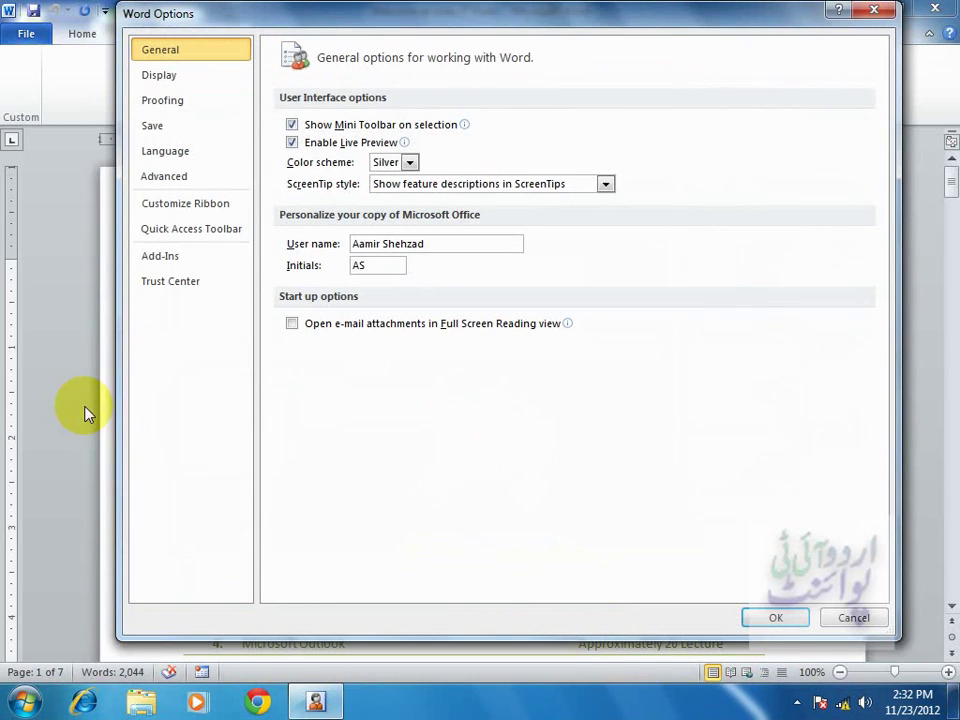
- In Customize Ribbon, add the New command to the Custom group
left_click(187, 204)
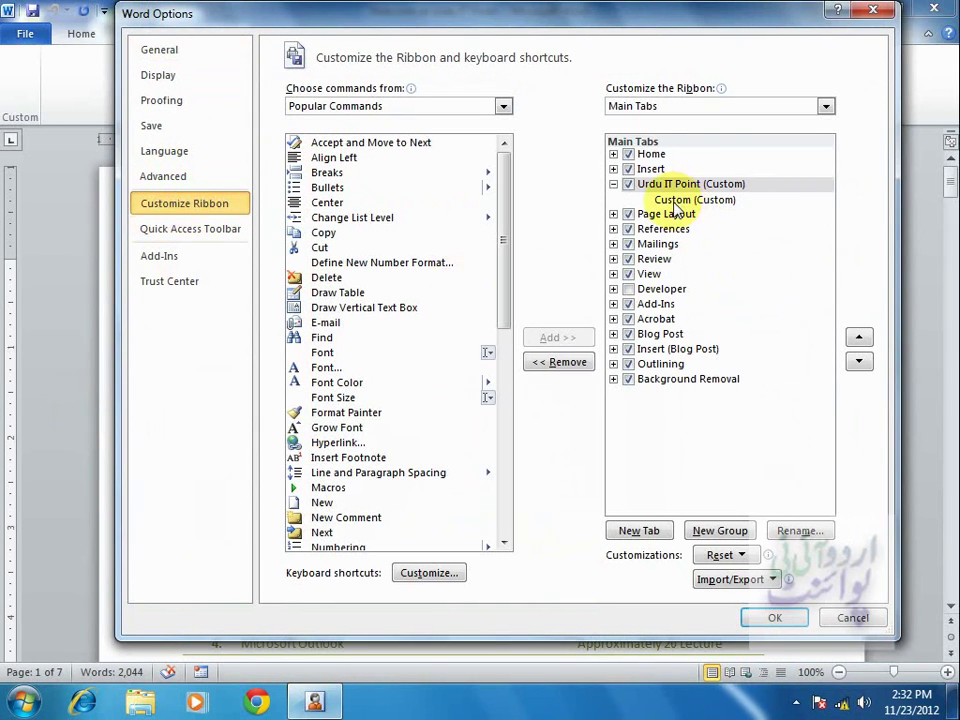
left_click(700, 202)
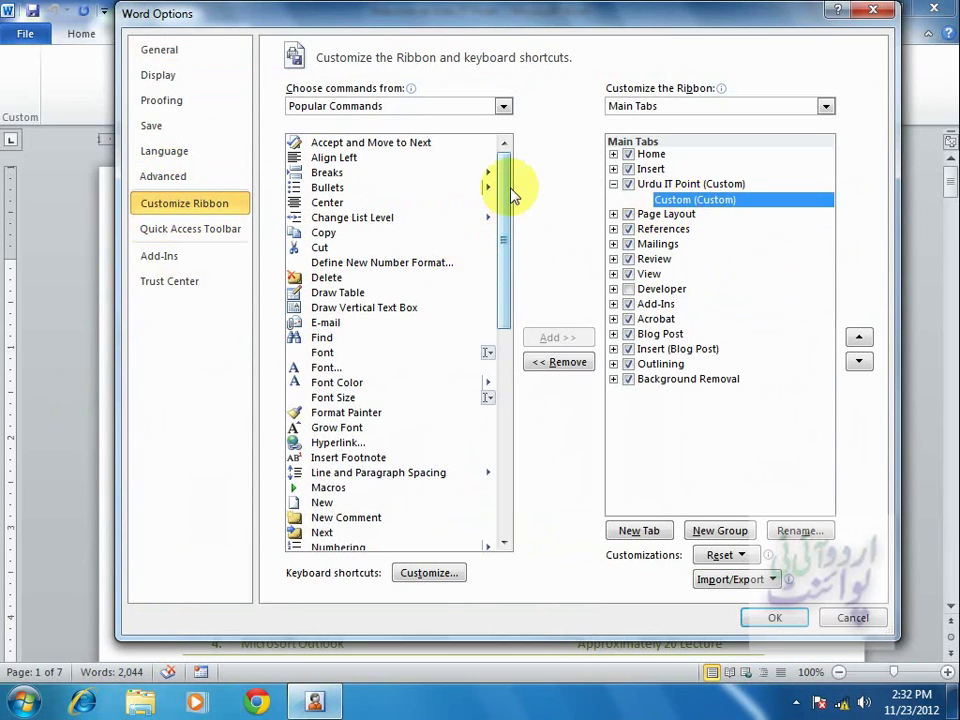
scroll(512, 197, "down", 1)
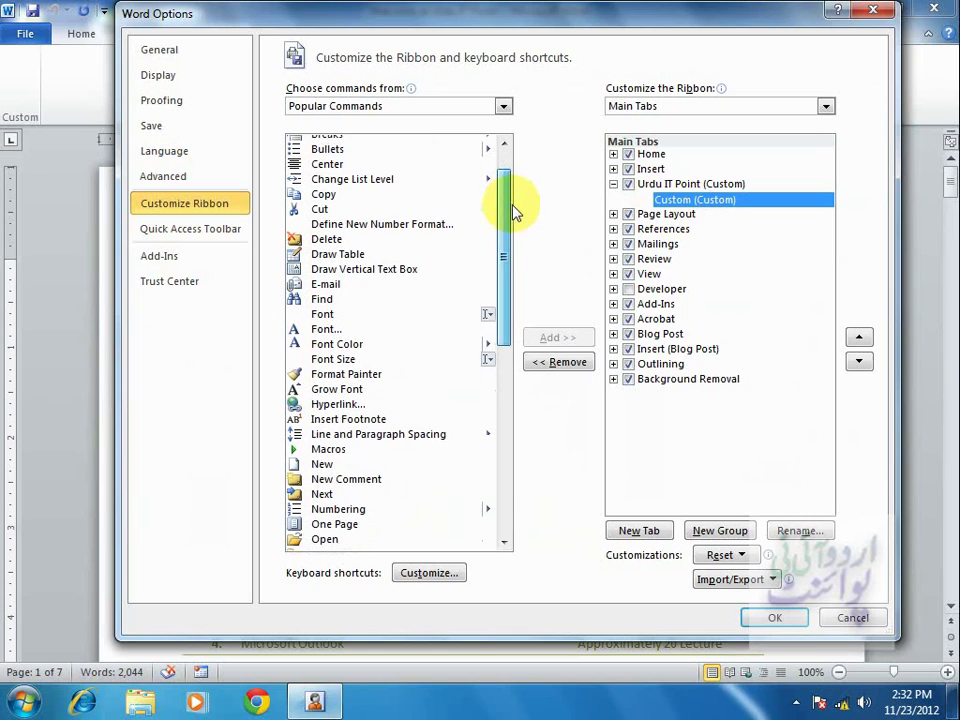
left_click(353, 460)
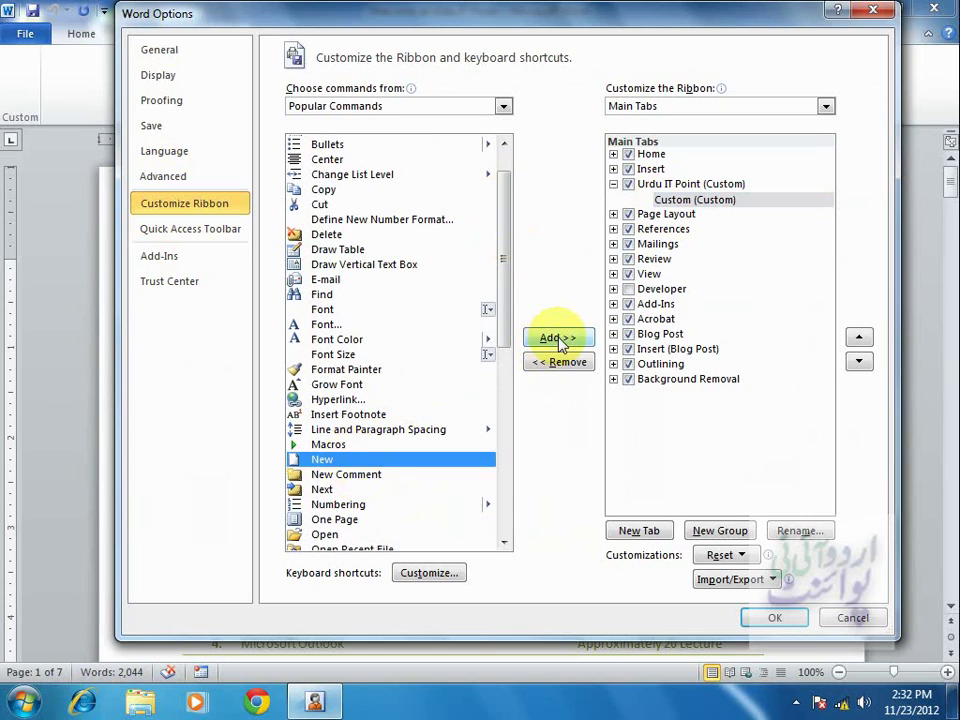
left_click(557, 339)
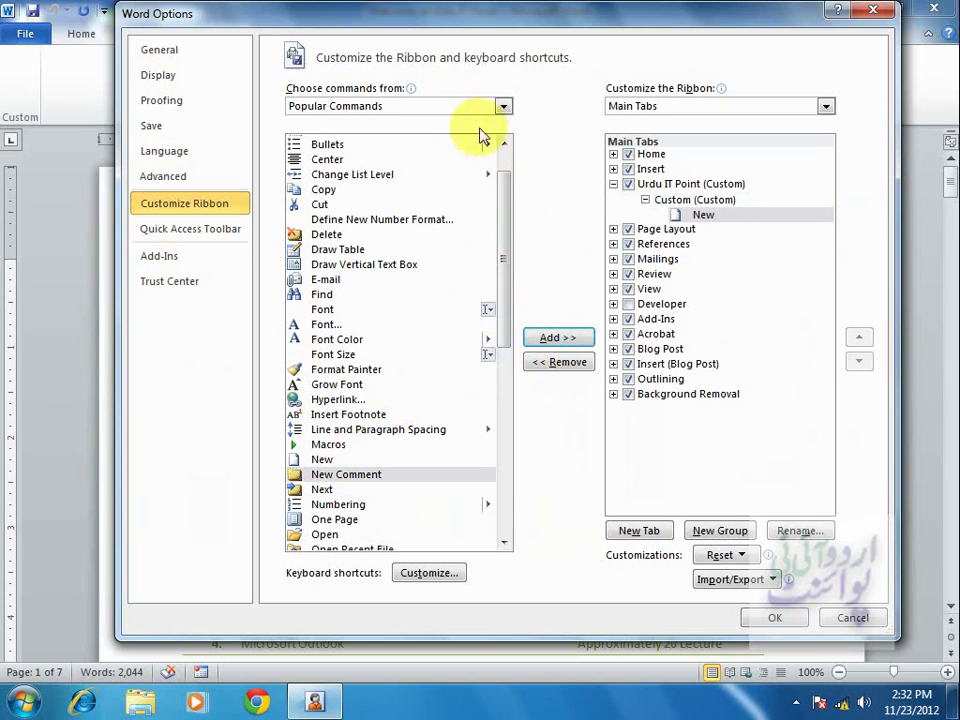
- From File Tab commands, add Open and Print Preview and Print to the Custom group
left_click(503, 106)
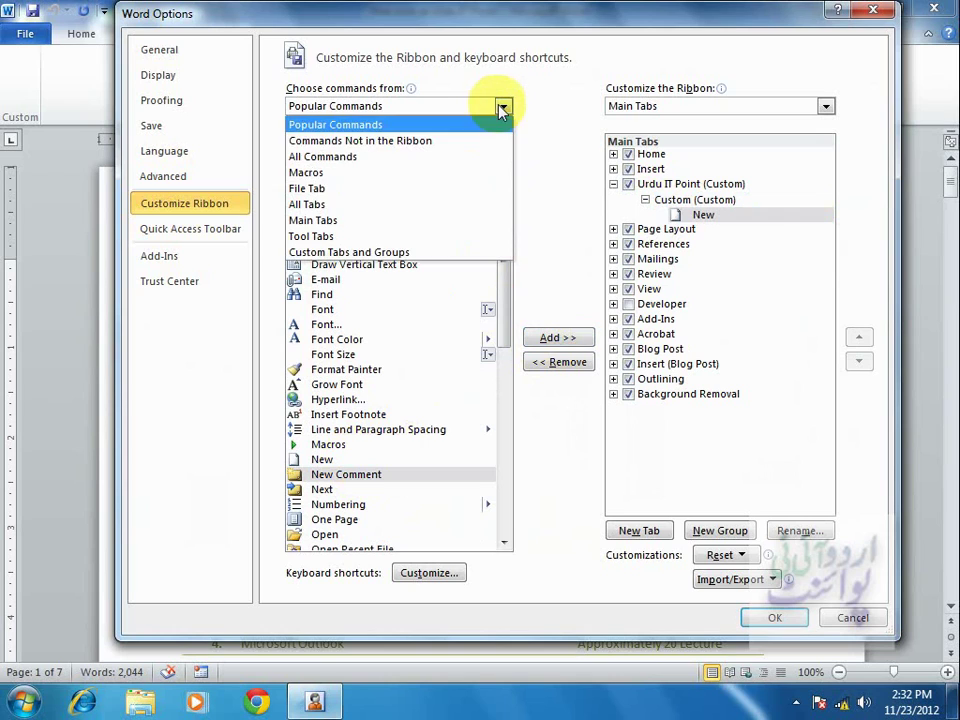
left_click(407, 190)
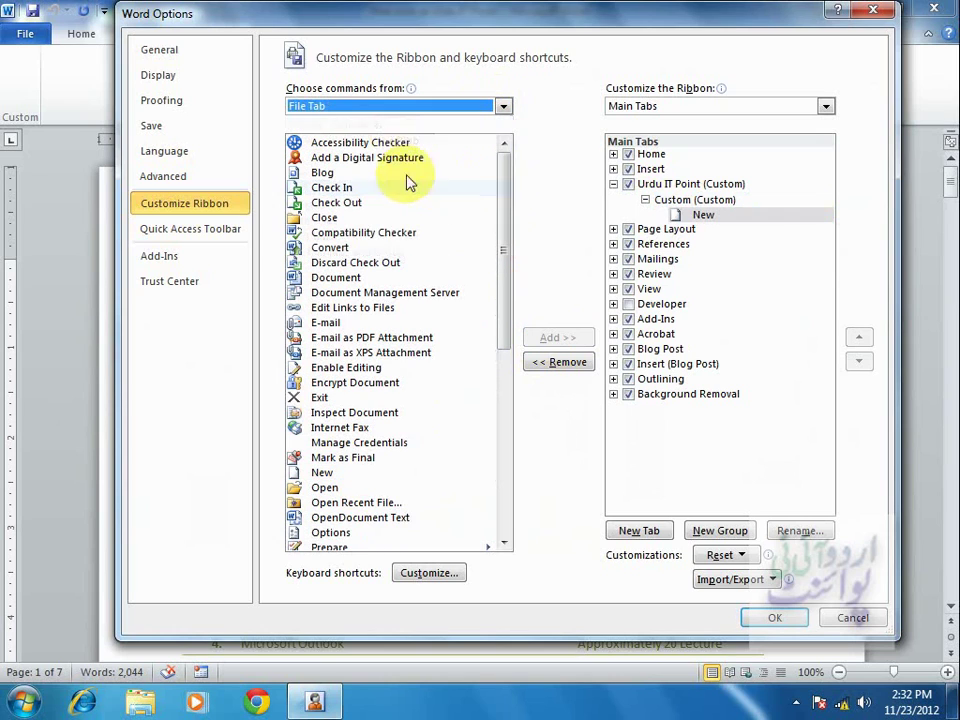
left_click_drag(503, 277, 503, 335)
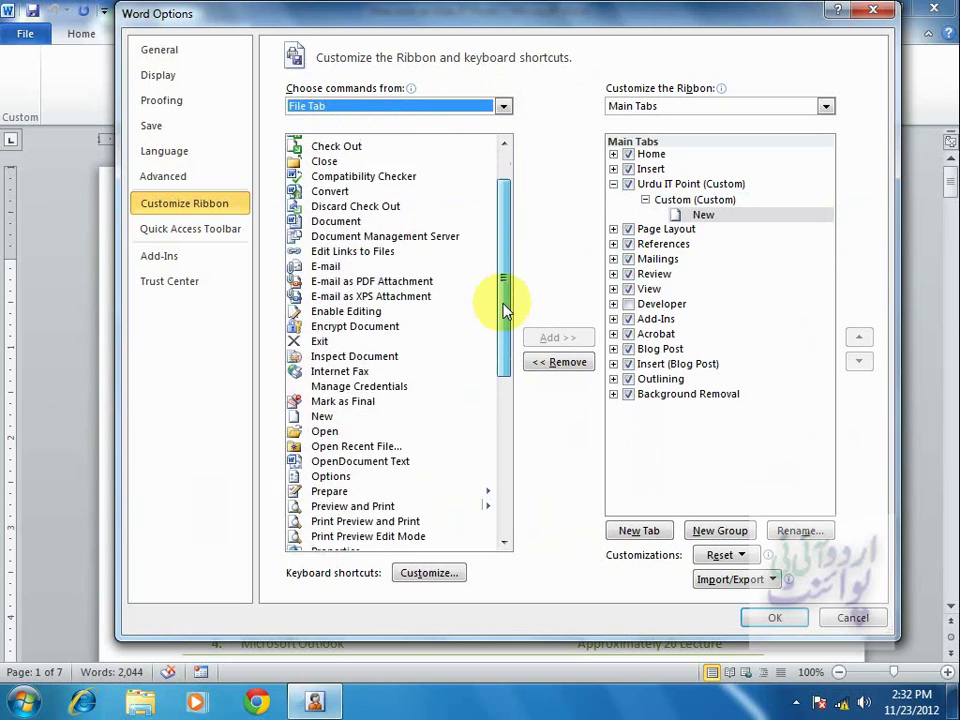
left_click(364, 354)
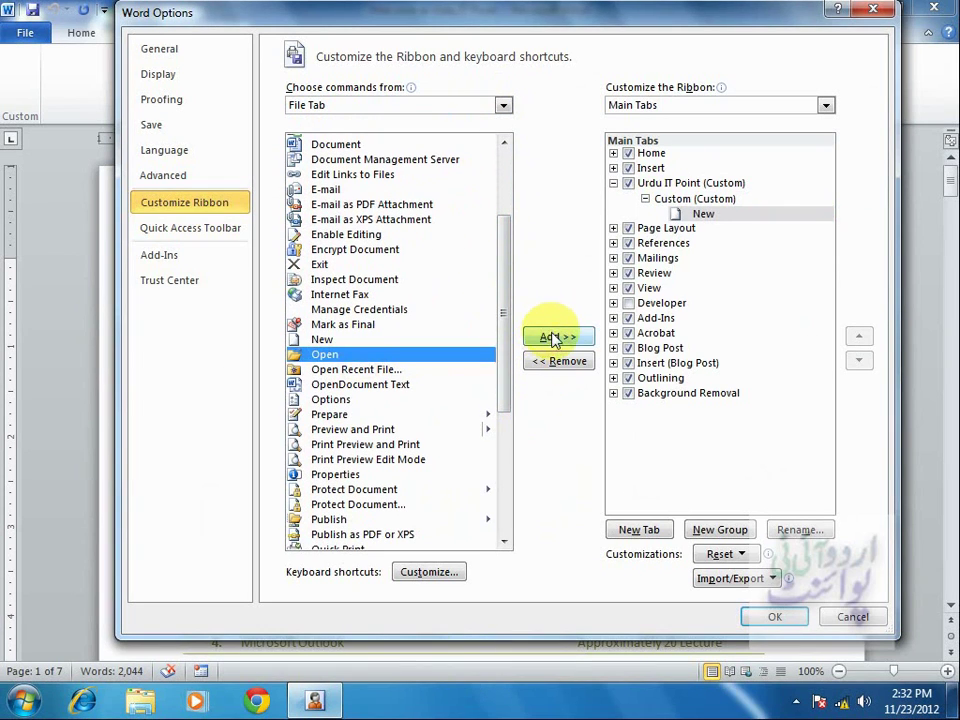
left_click(553, 336)
left_click_drag(500, 350, 503, 440)
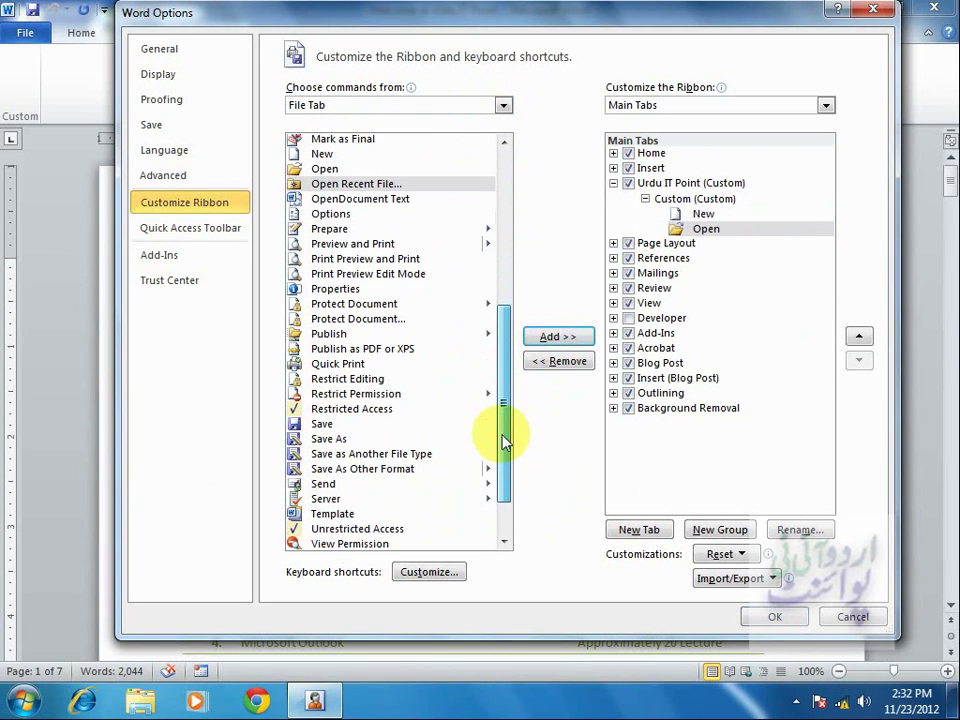
left_click(395, 259)
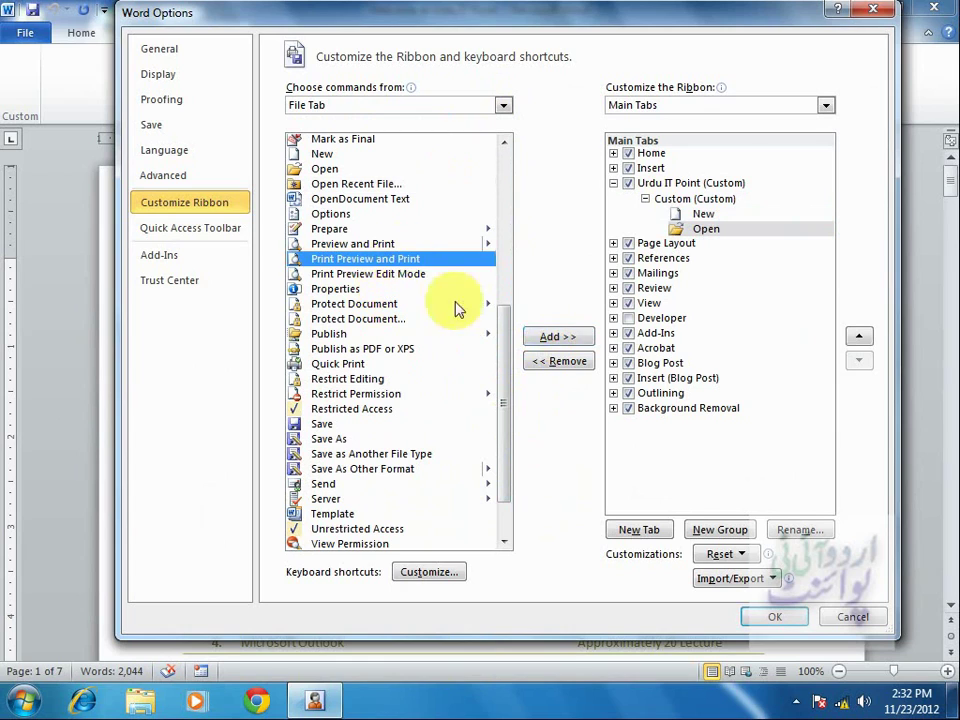
left_click(559, 337)
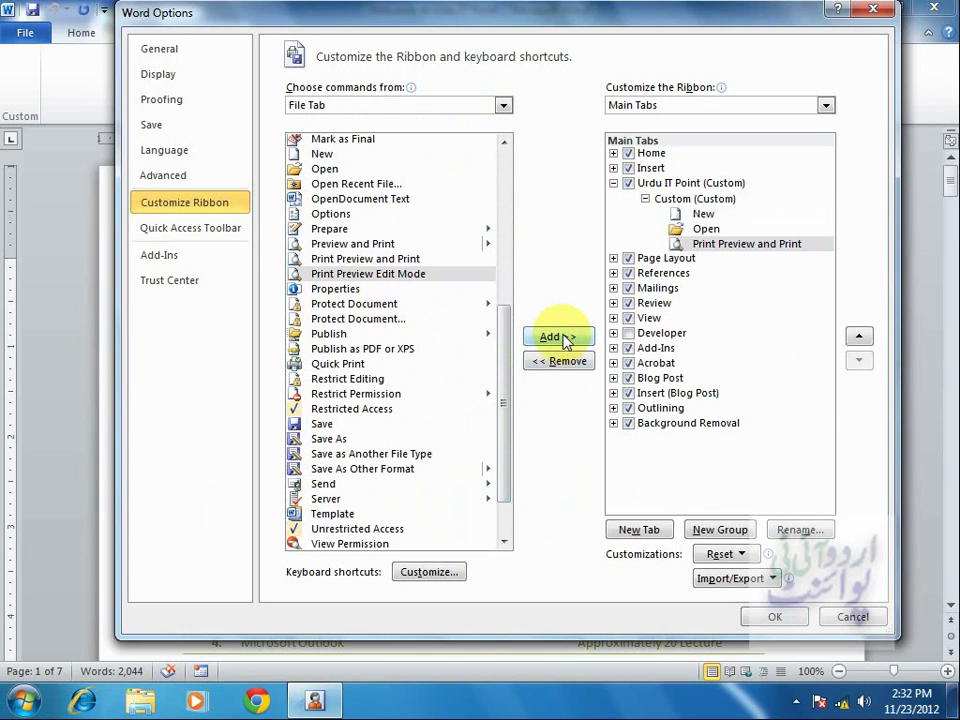
- Select Save and browse the command category list, leaving it unchanged
left_click(345, 424)
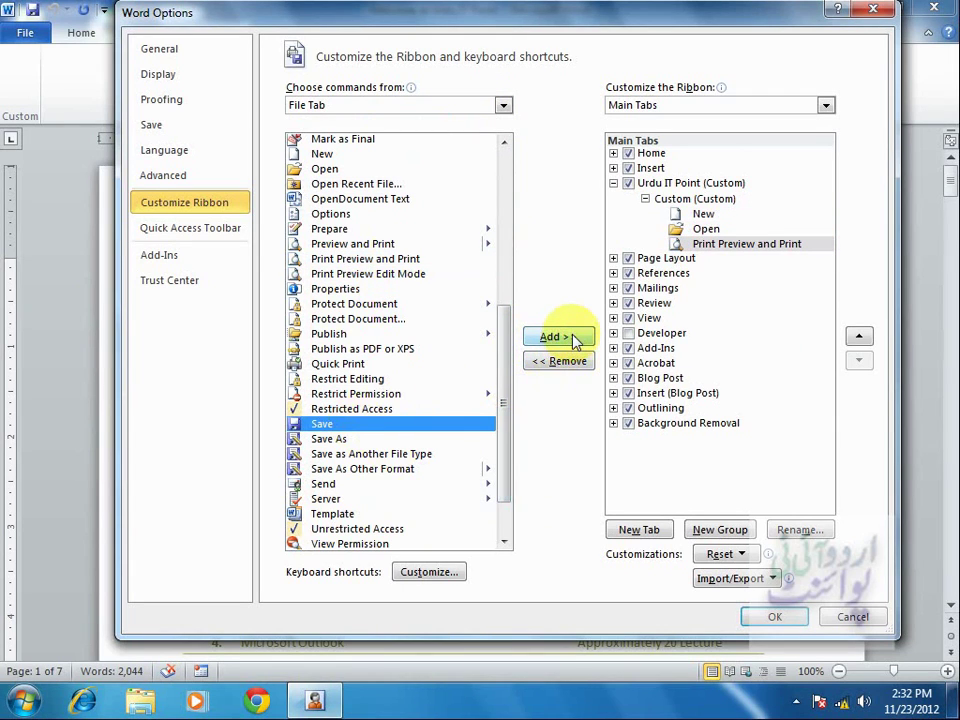
scroll(508, 429, "down", 2)
left_click(500, 106)
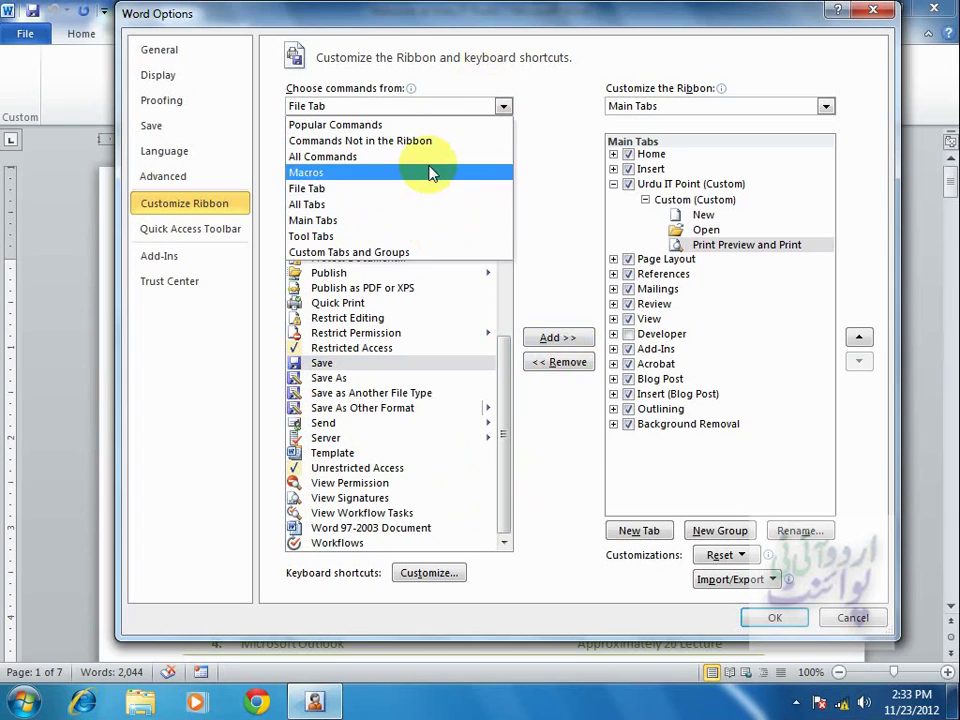
key("Escape")
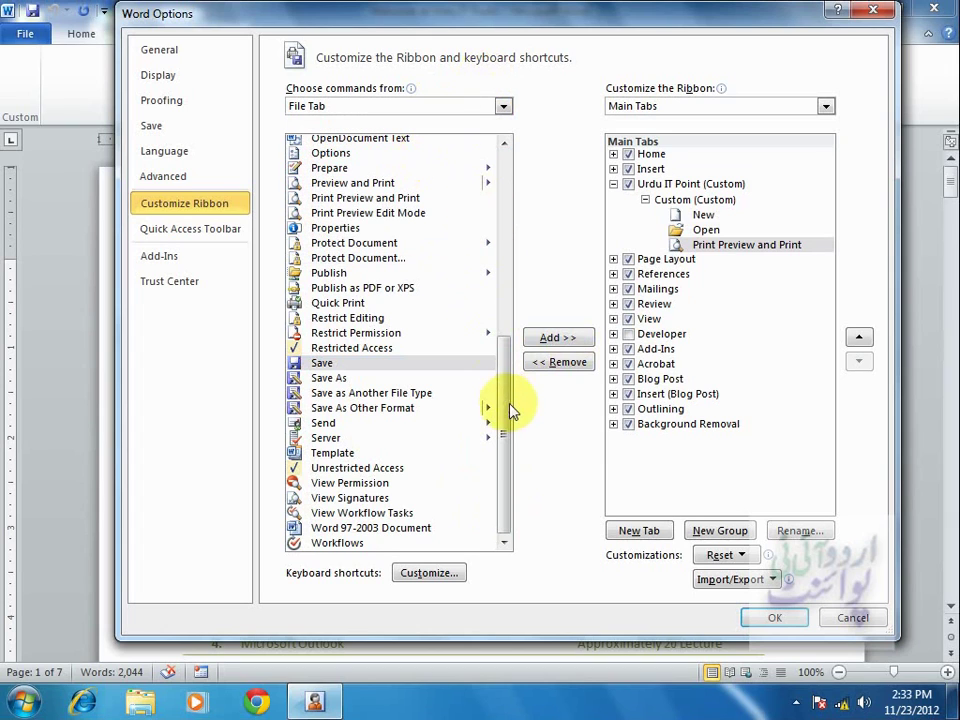
scroll(500, 400, "up", 2)
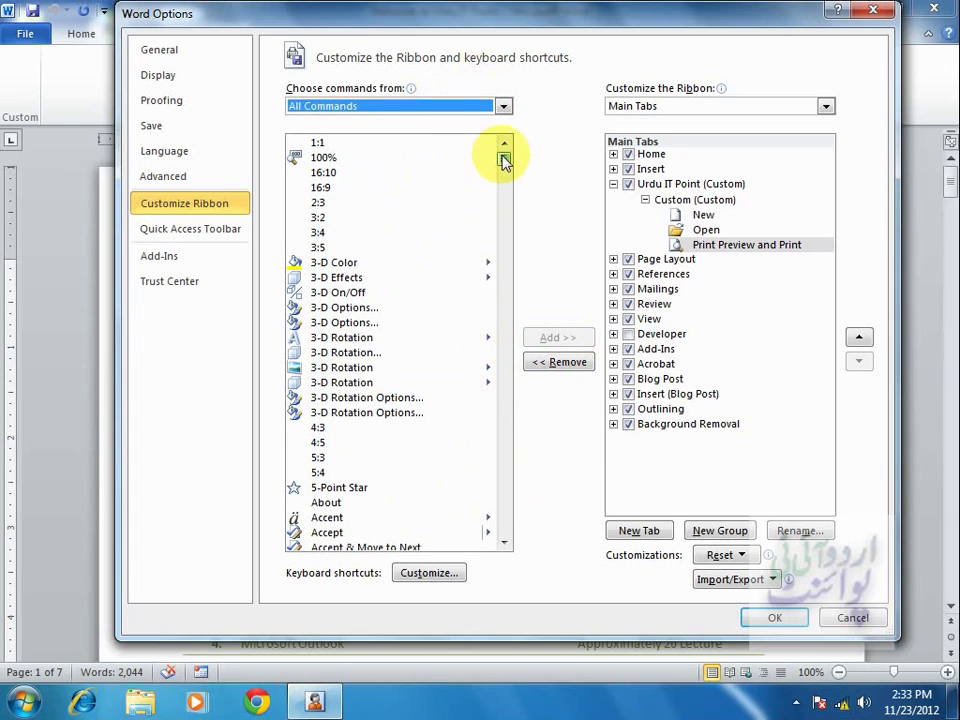
- Add Align Center, Align Center Left and Align Center Right to the Custom group and apply
left_click_drag(504, 160, 506, 176)
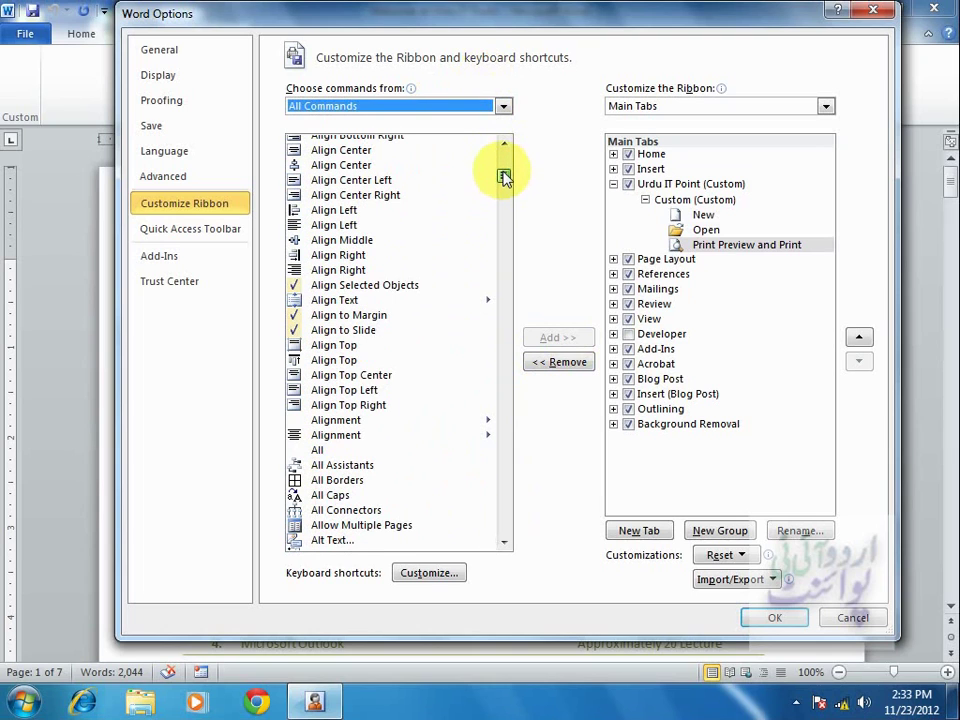
left_click(406, 150)
left_click(555, 337)
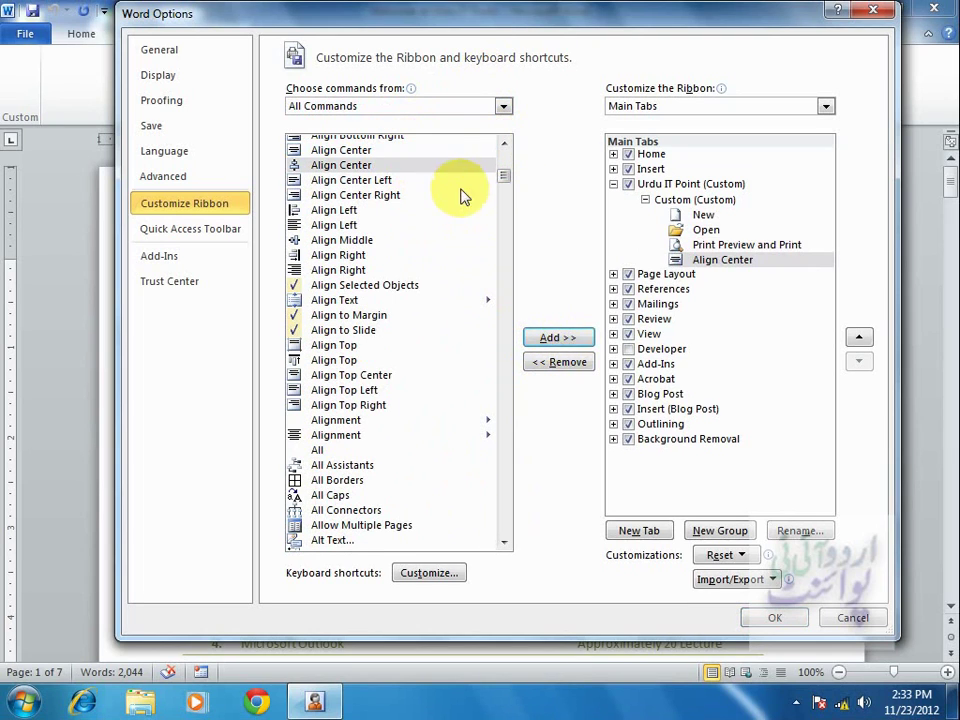
left_click(396, 180)
left_click(557, 337)
left_click(410, 196)
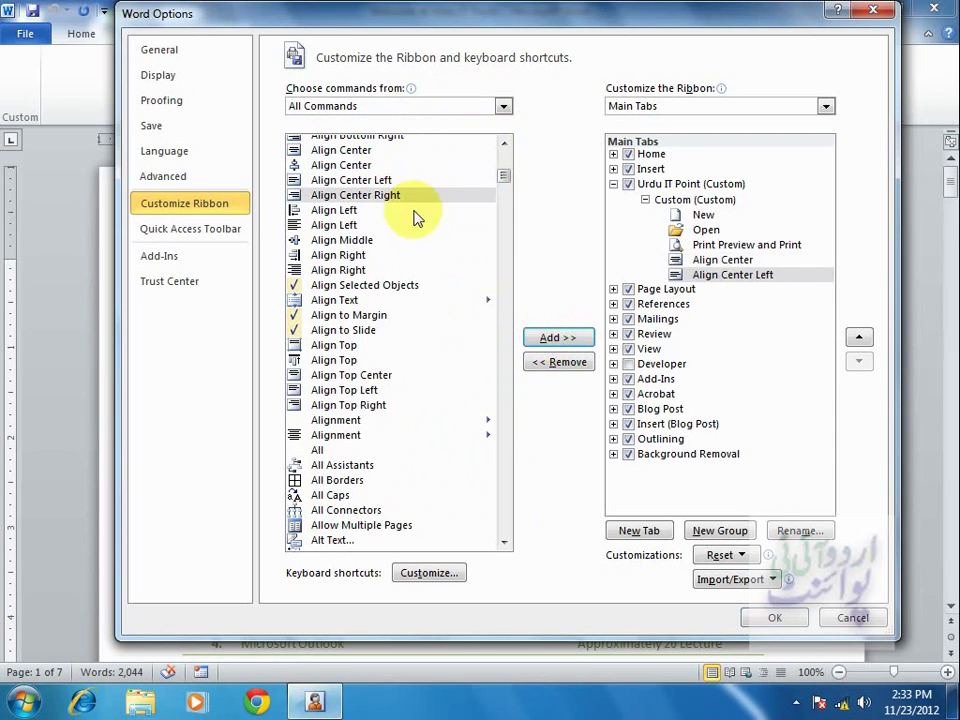
left_click(557, 337)
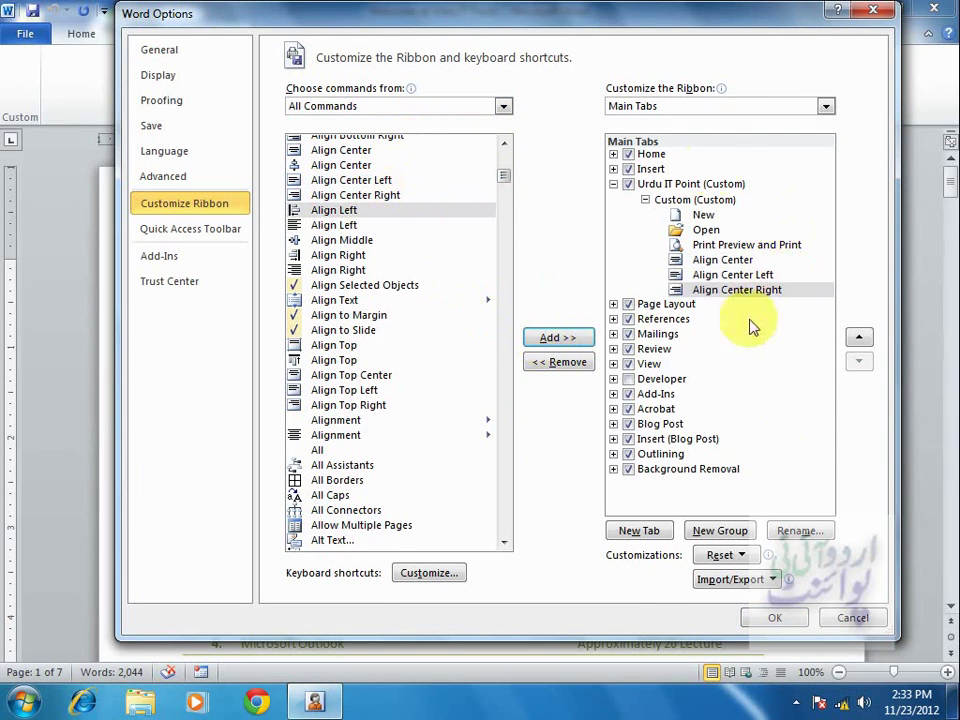
left_click(775, 617)
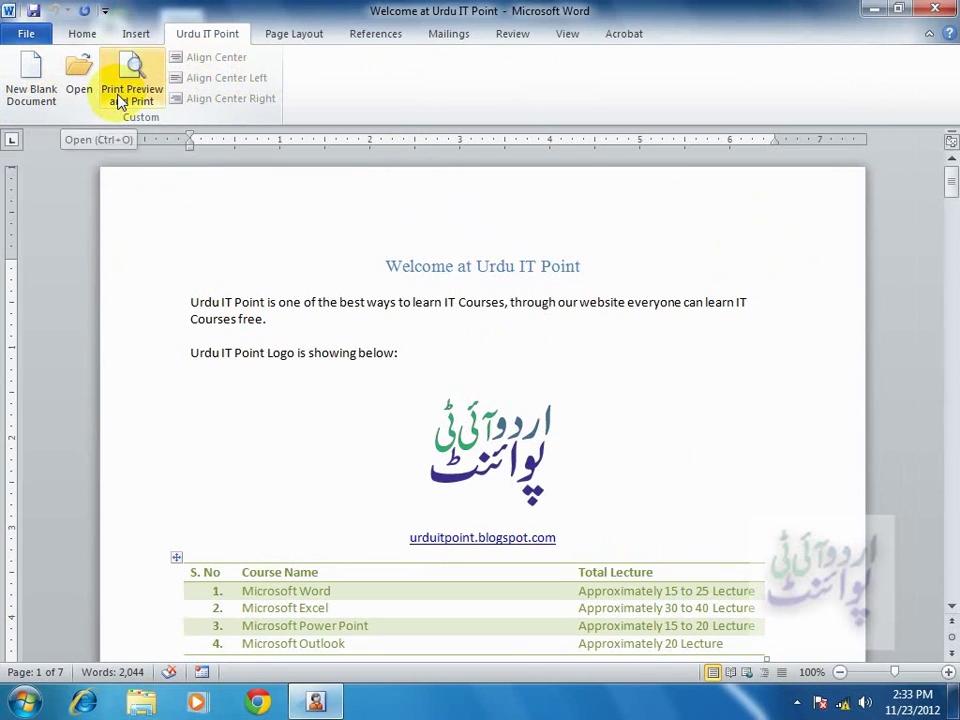
- Set the Custom group on Urdu IT Point to Hide Command Labels and apply
left_click(30, 38)
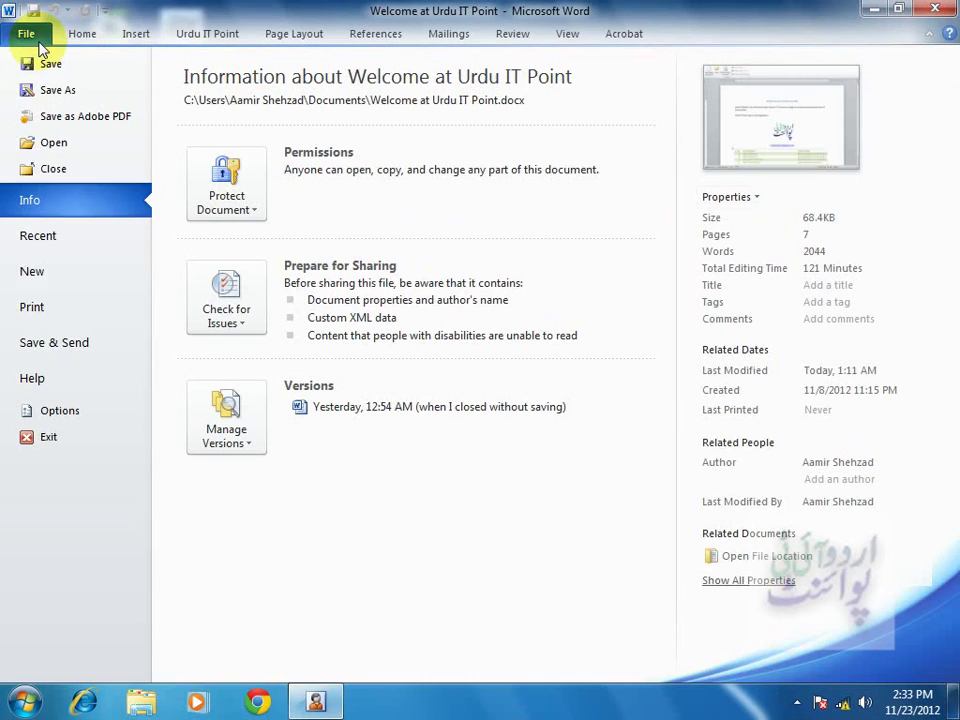
left_click(80, 418)
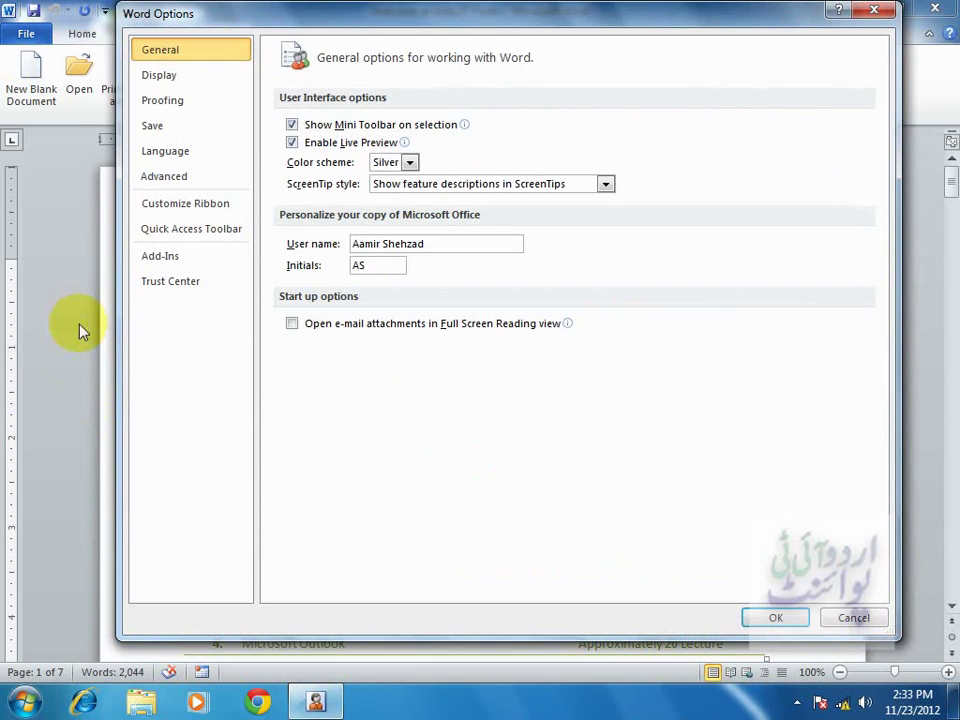
left_click(160, 212)
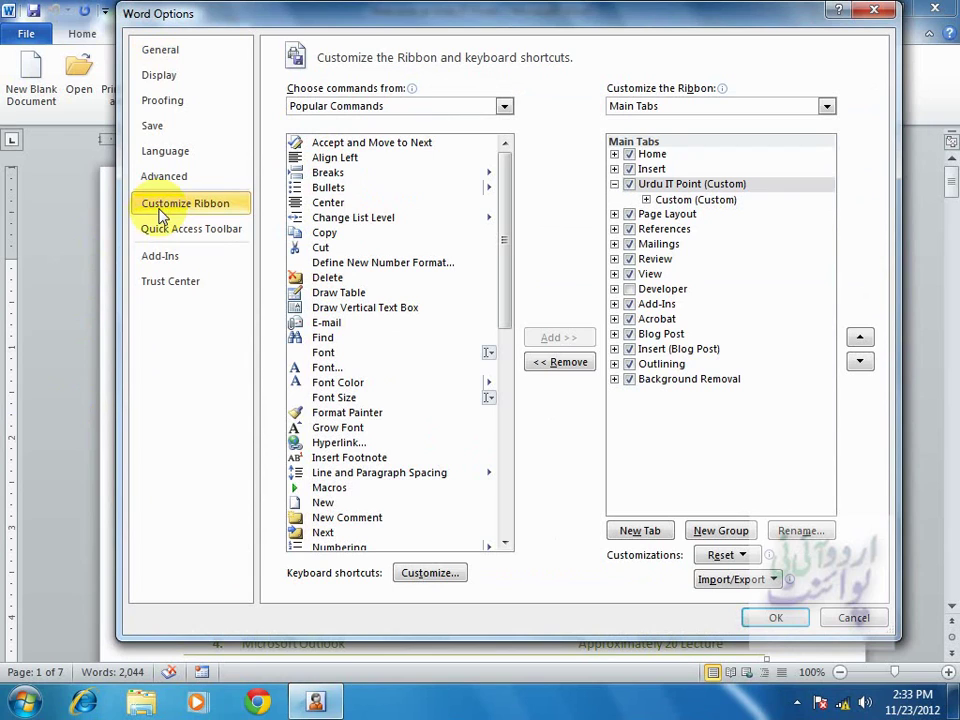
left_click(724, 201)
right_click(726, 203)
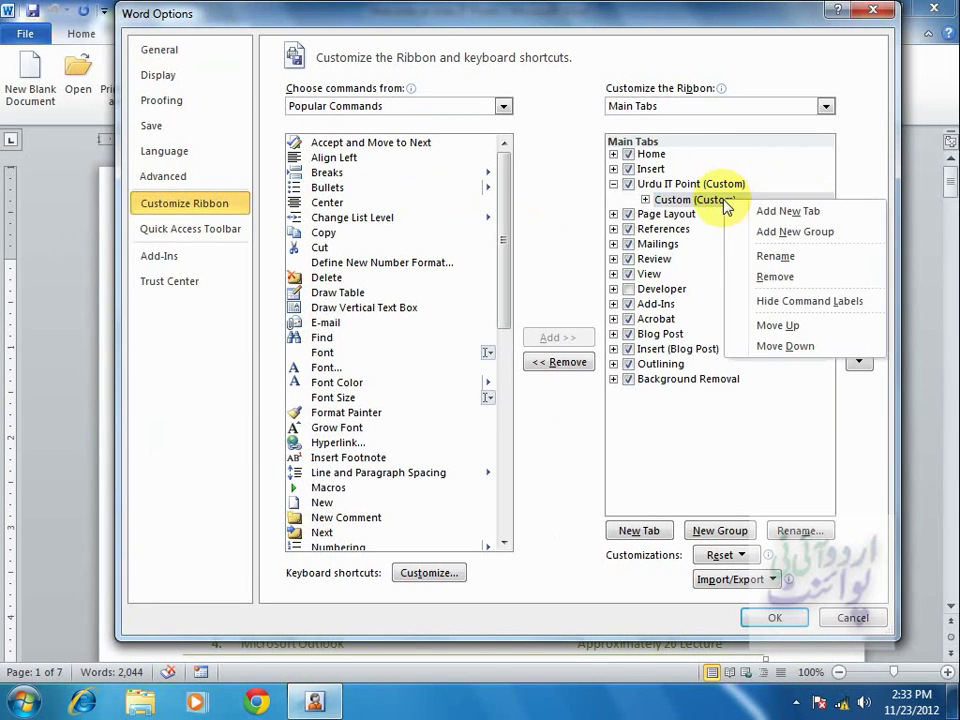
left_click(813, 314)
left_click(760, 616)
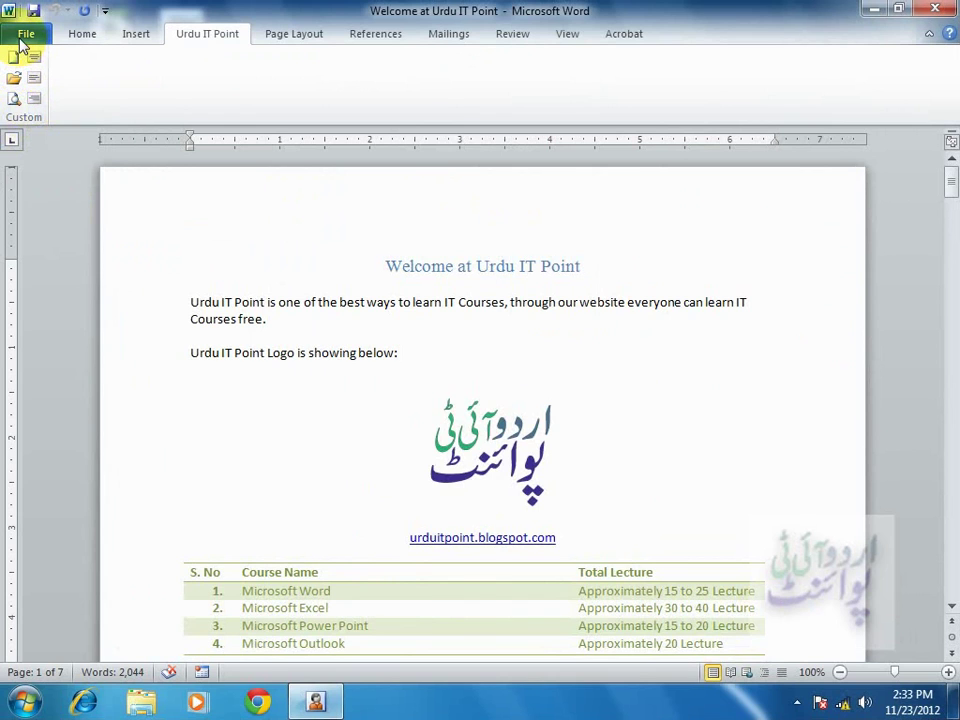
- Reopen Customize Ribbon to review the Custom group's options, then close without changes
left_click(24, 36)
left_click(88, 411)
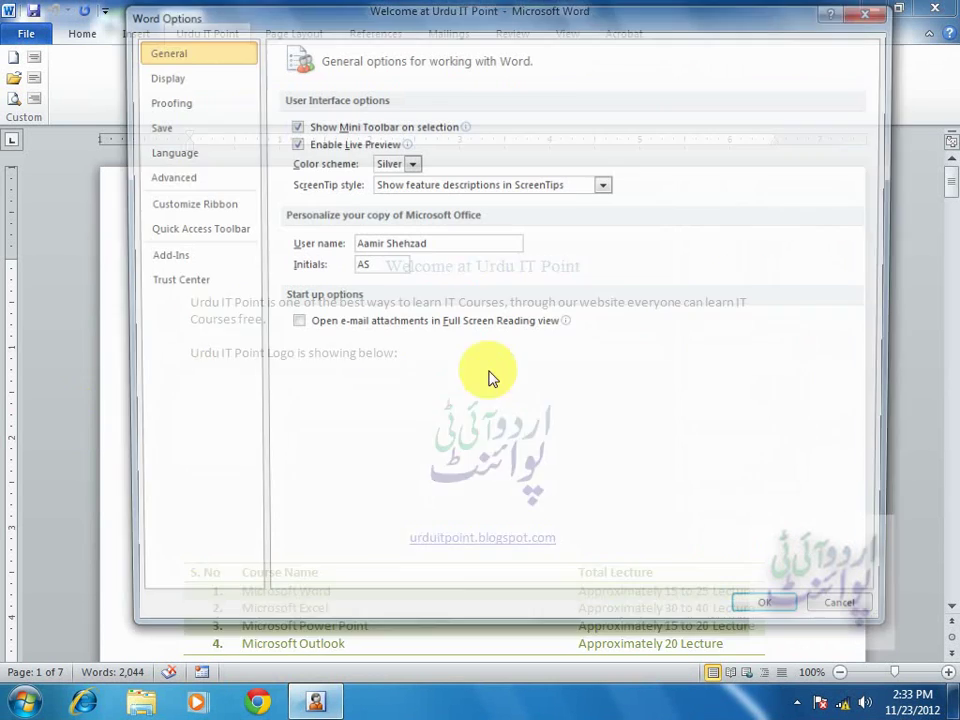
left_click(195, 205)
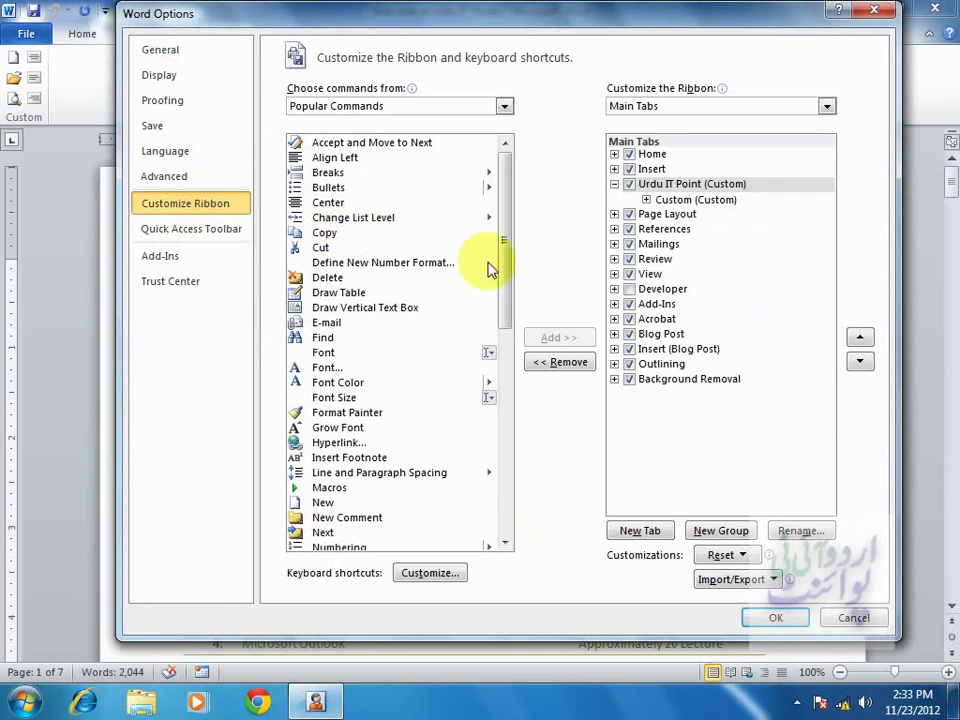
right_click(683, 200)
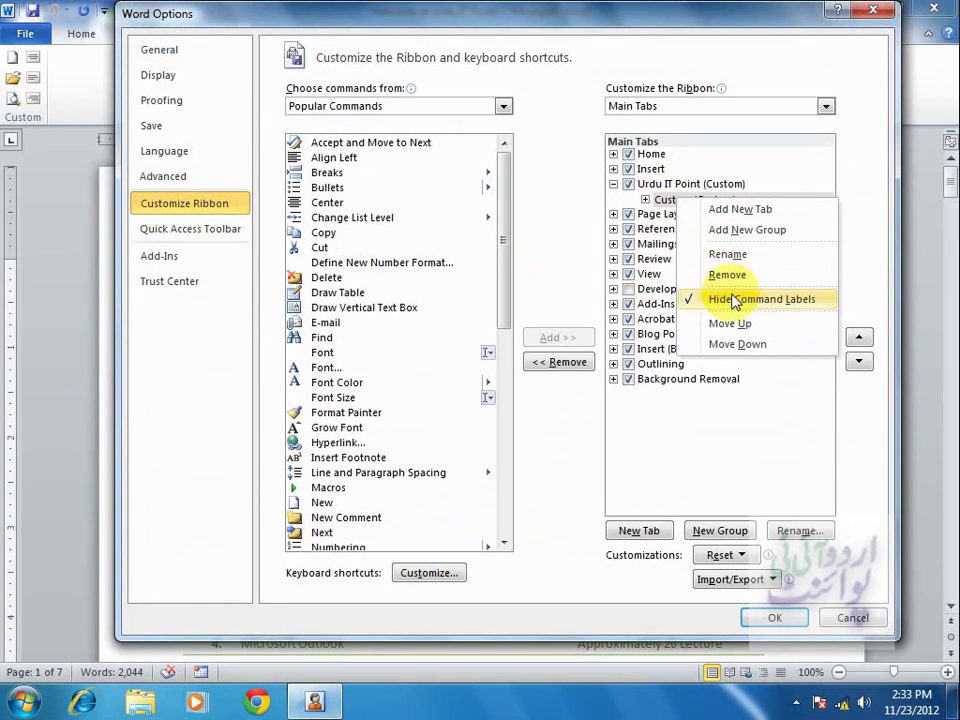
left_click(735, 302)
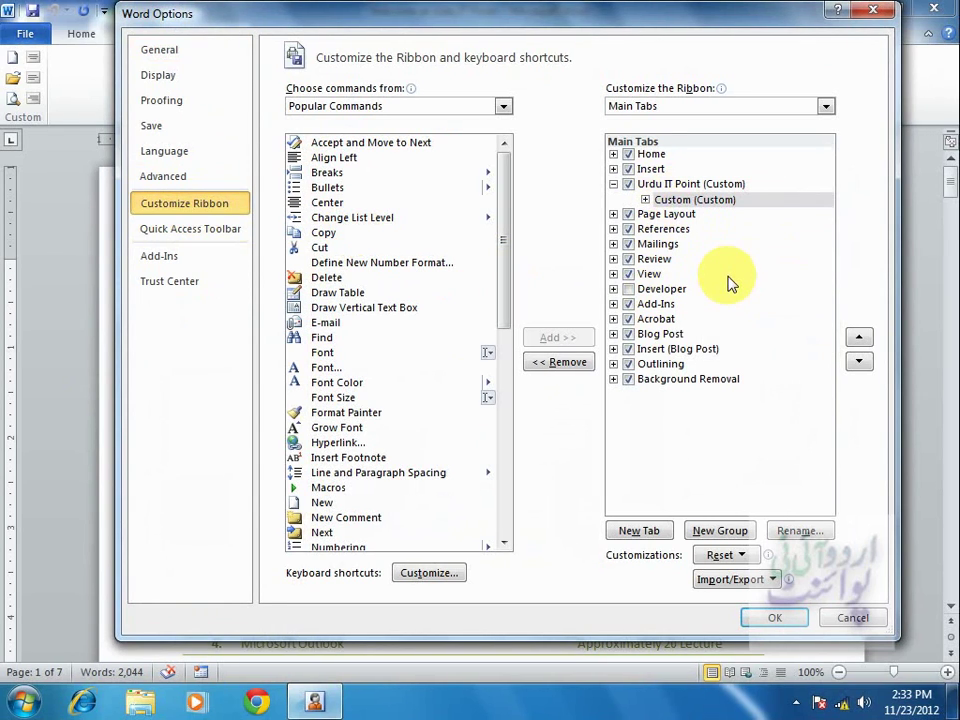
right_click(718, 205)
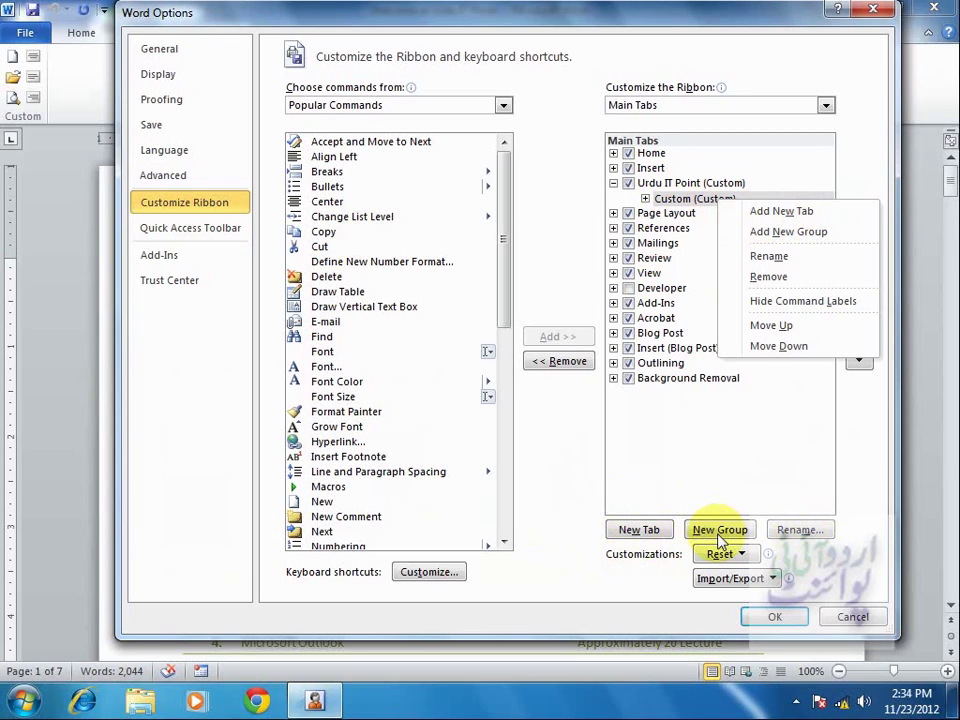
left_click(745, 465)
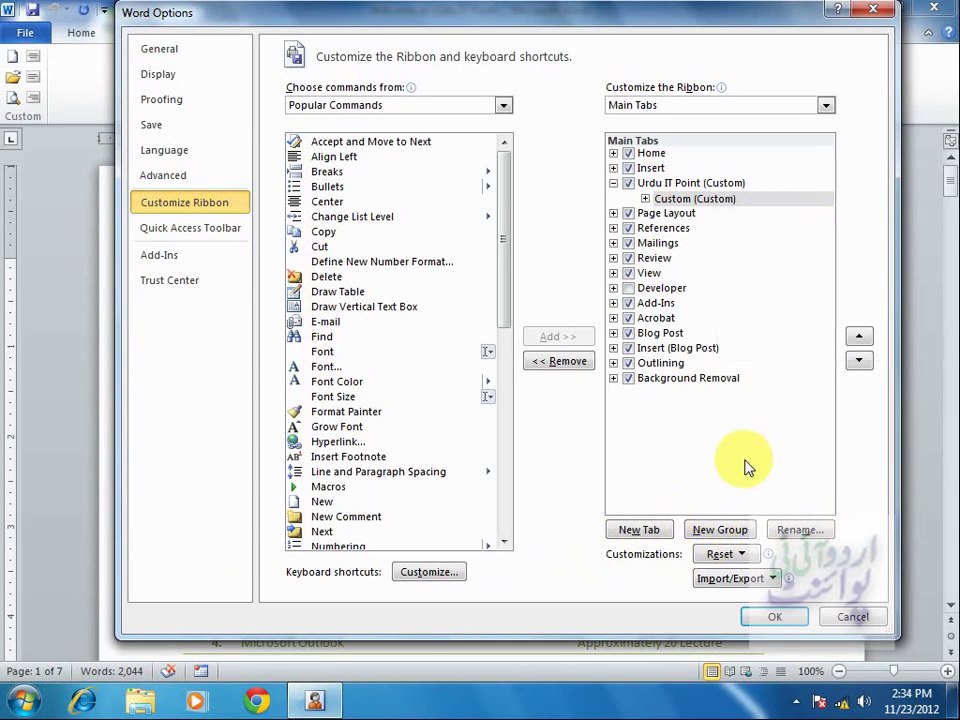
left_click(778, 617)
- Look at the Insert and Urdu IT Point tabs, then return to Customize Ribbon settings
left_click(137, 33)
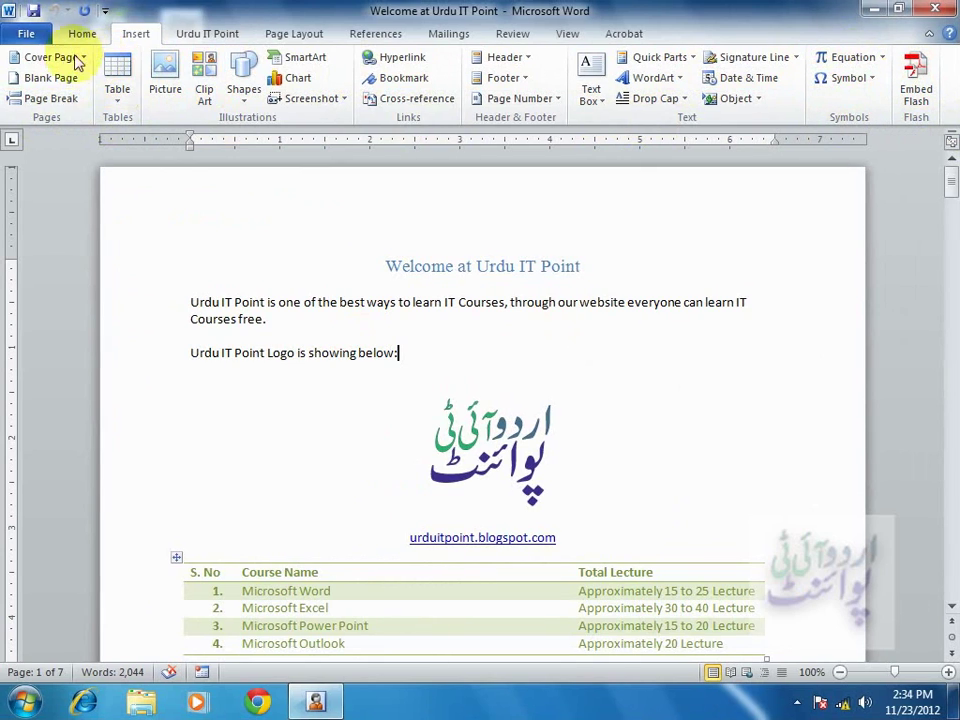
left_click(185, 36)
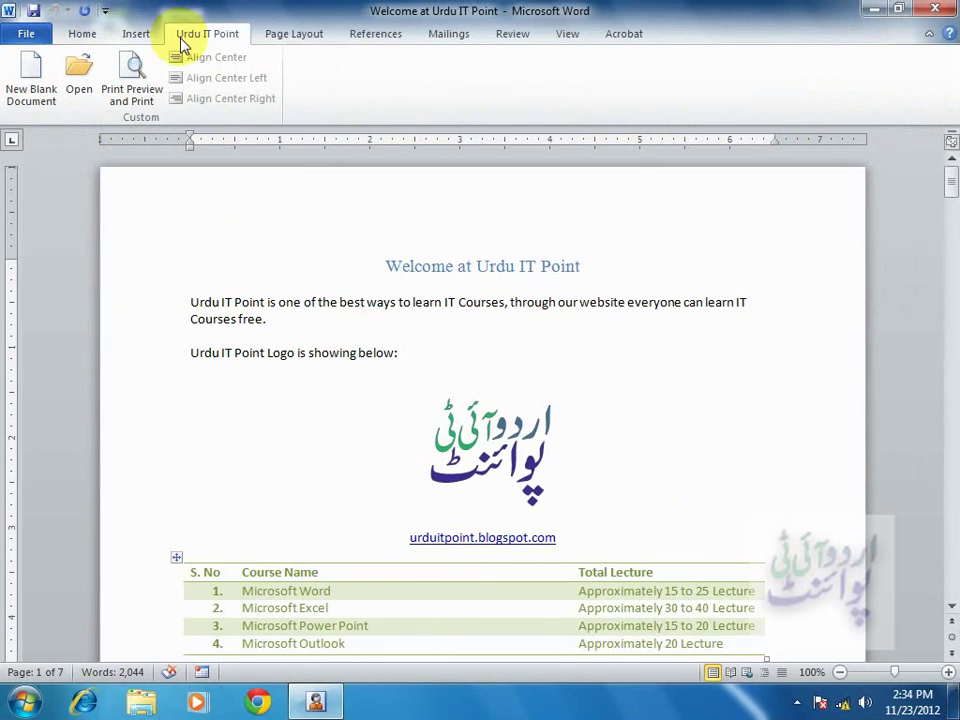
left_click(28, 33)
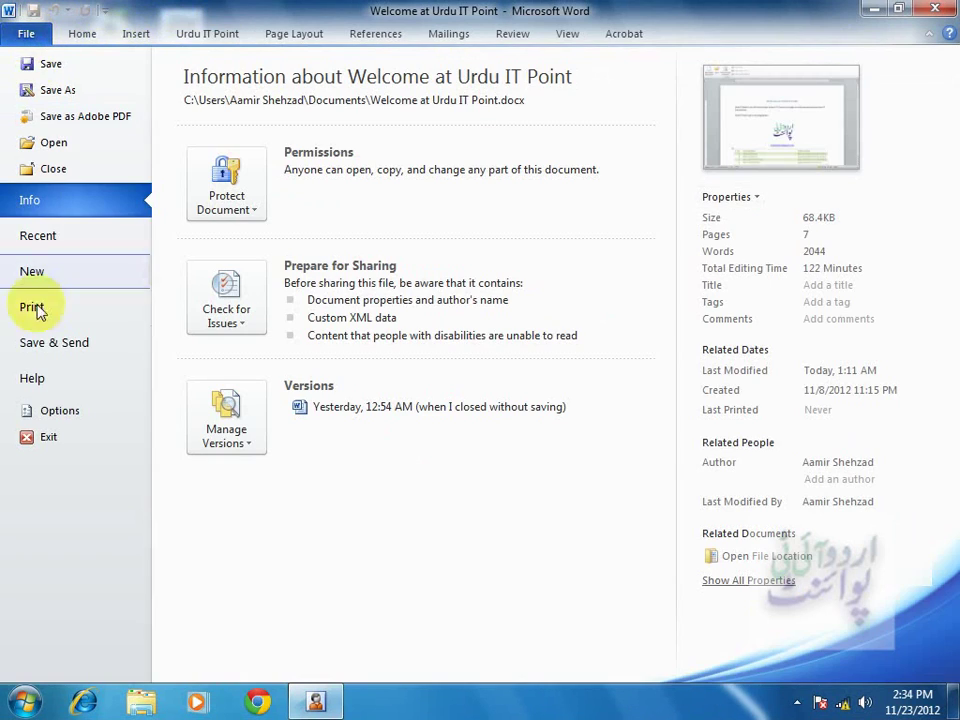
left_click(48, 410)
left_click(193, 205)
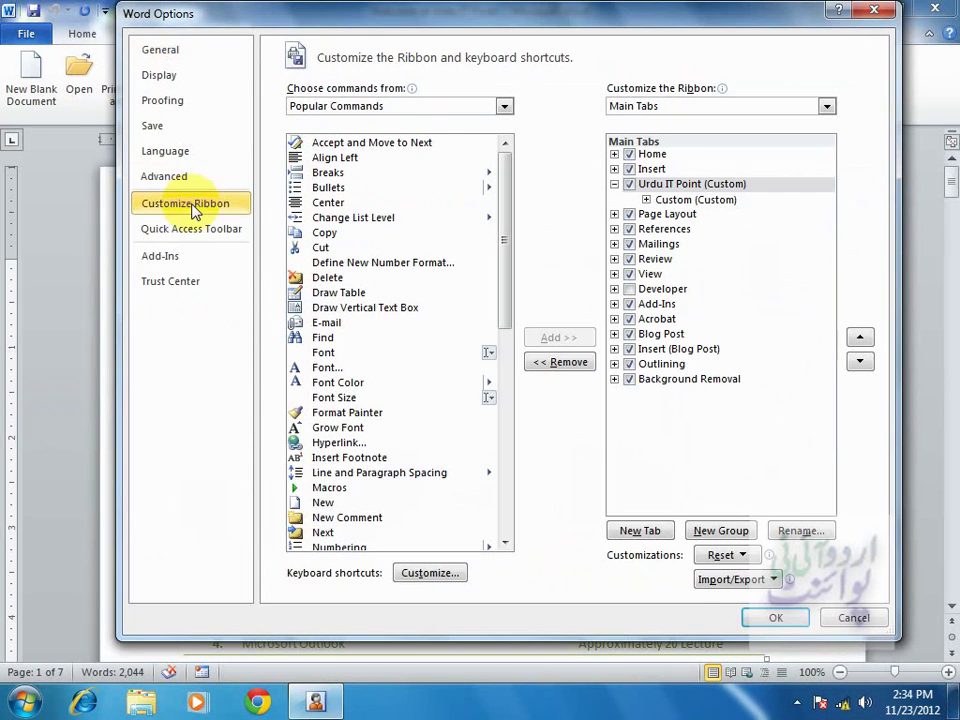
- Move the Urdu IT Point tab down and back up, then remove it and apply
left_click(636, 185)
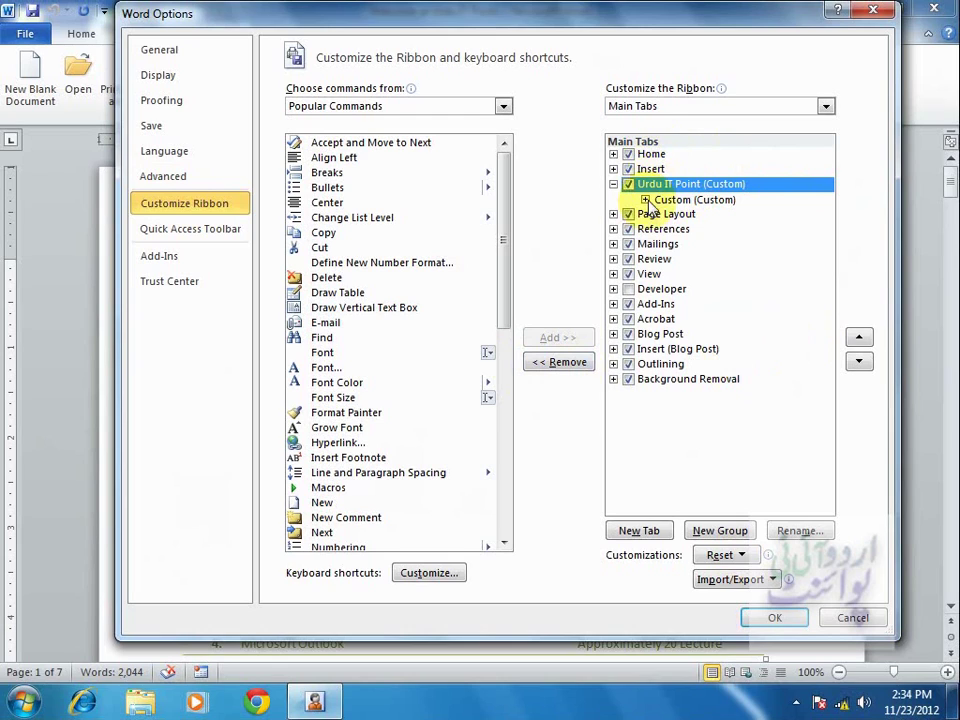
left_click(859, 362)
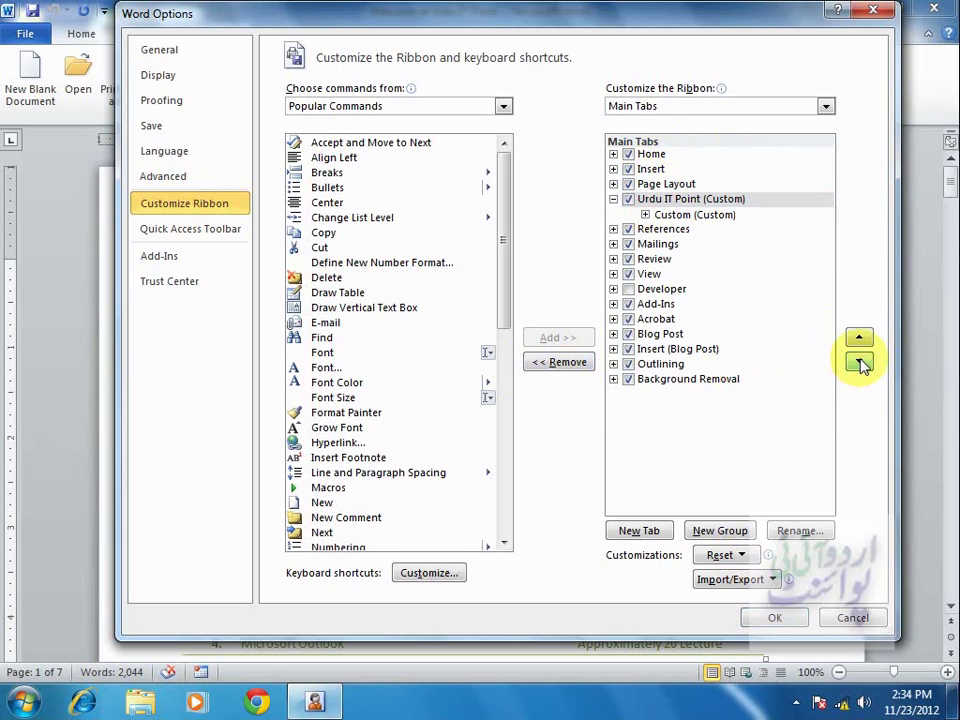
left_click(859, 362)
left_click(859, 340)
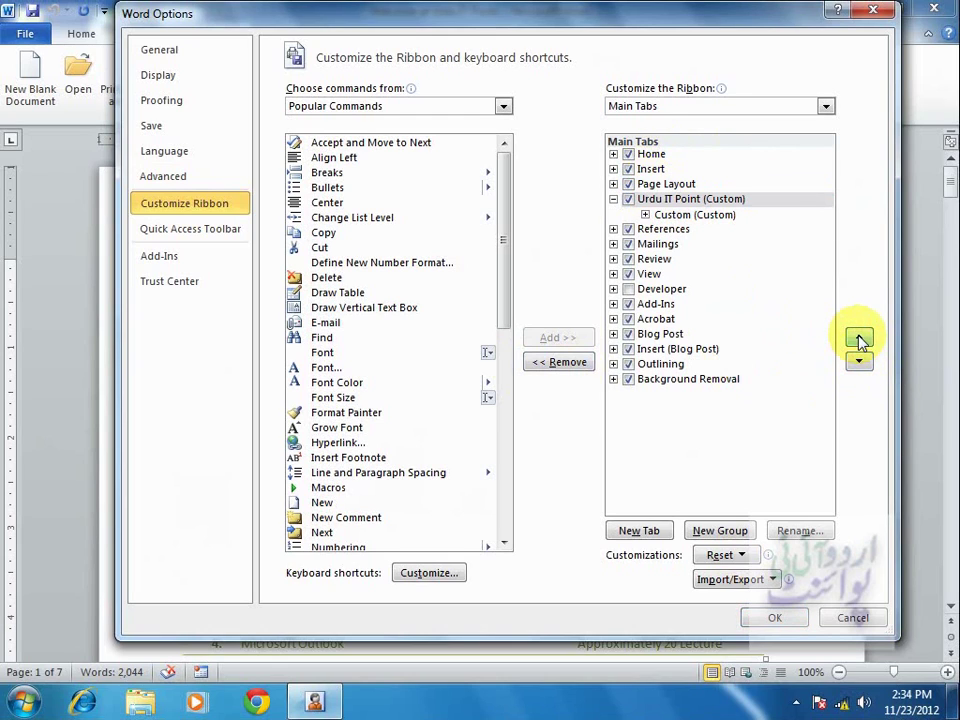
left_click(859, 340)
left_click(560, 363)
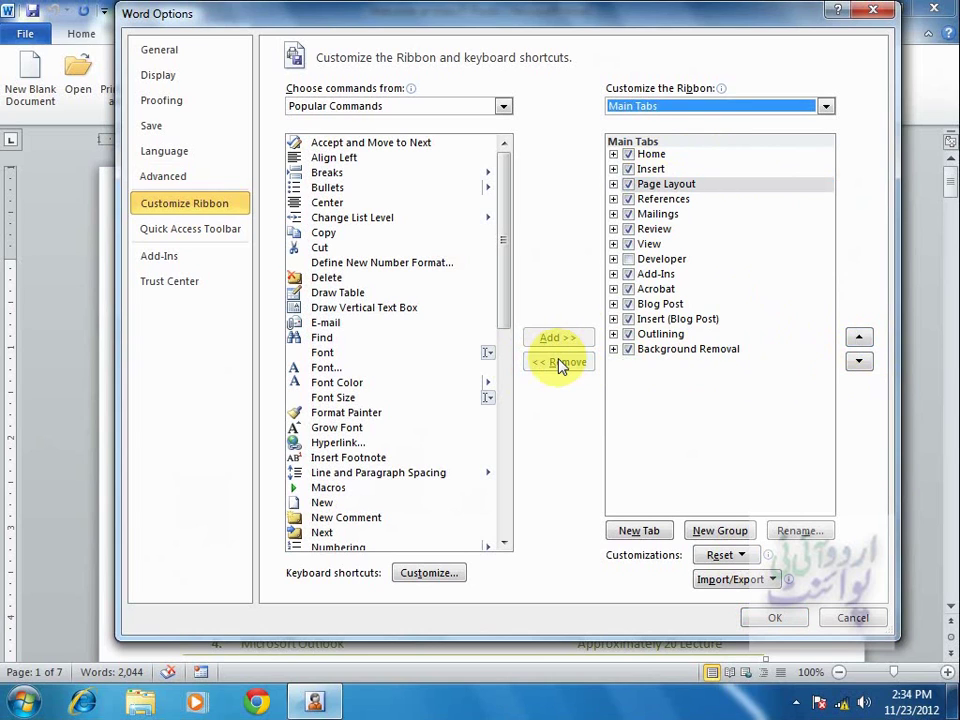
left_click(765, 624)
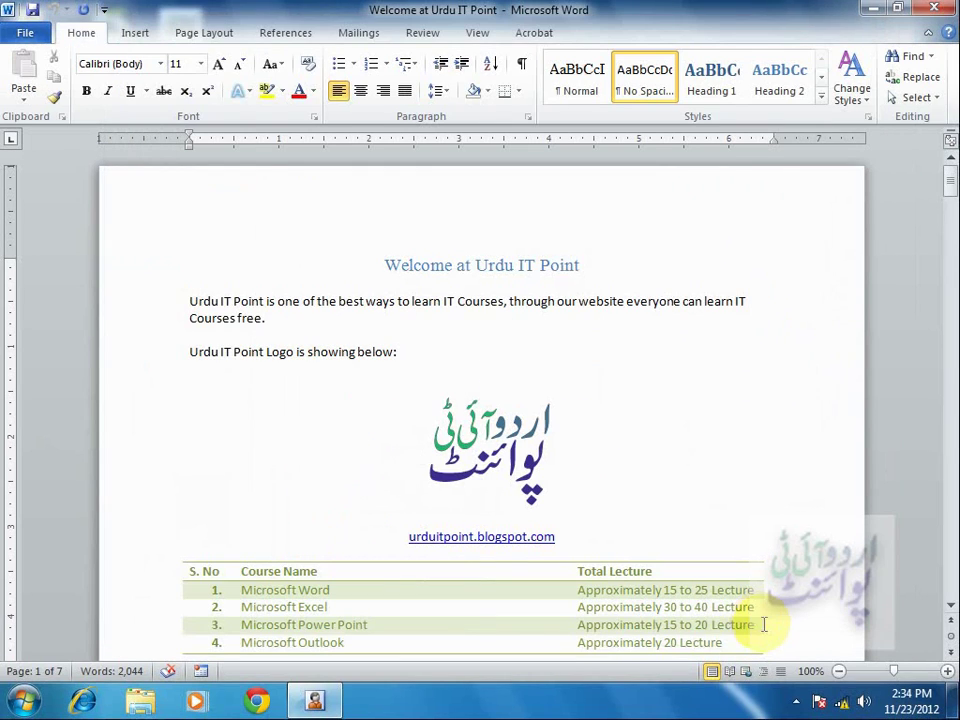
- Show the Save page of Word Options
left_click(22, 32)
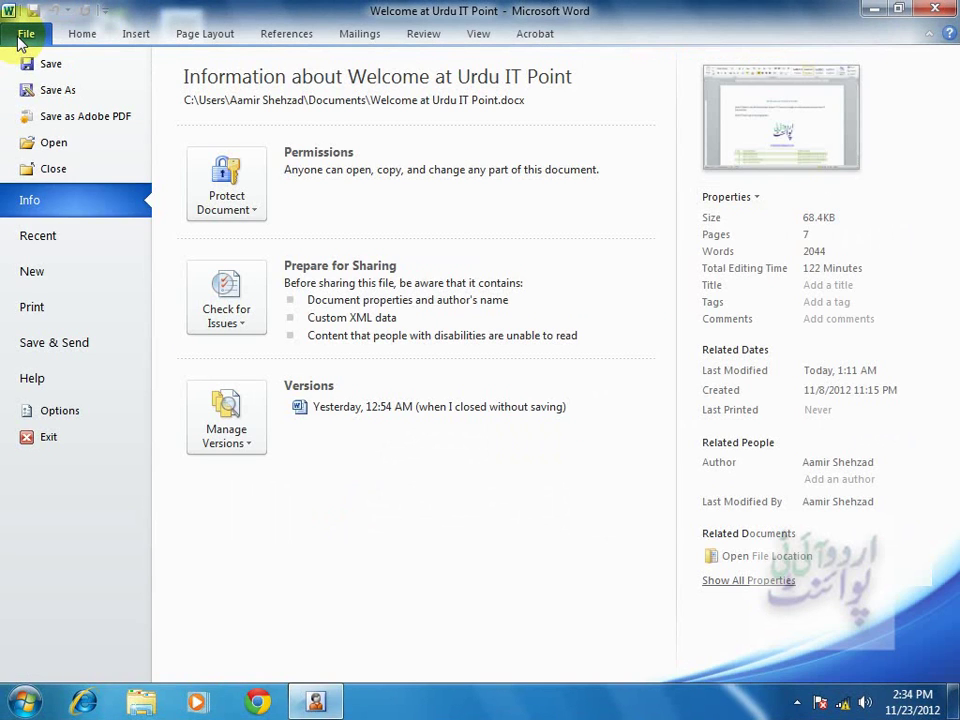
left_click(77, 413)
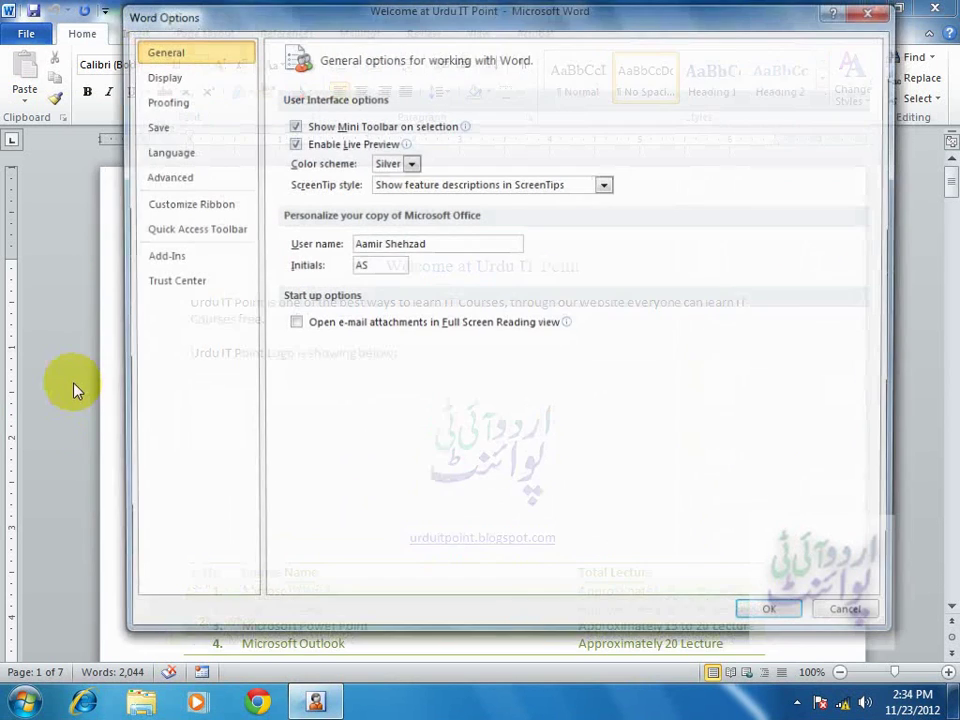
left_click(150, 133)
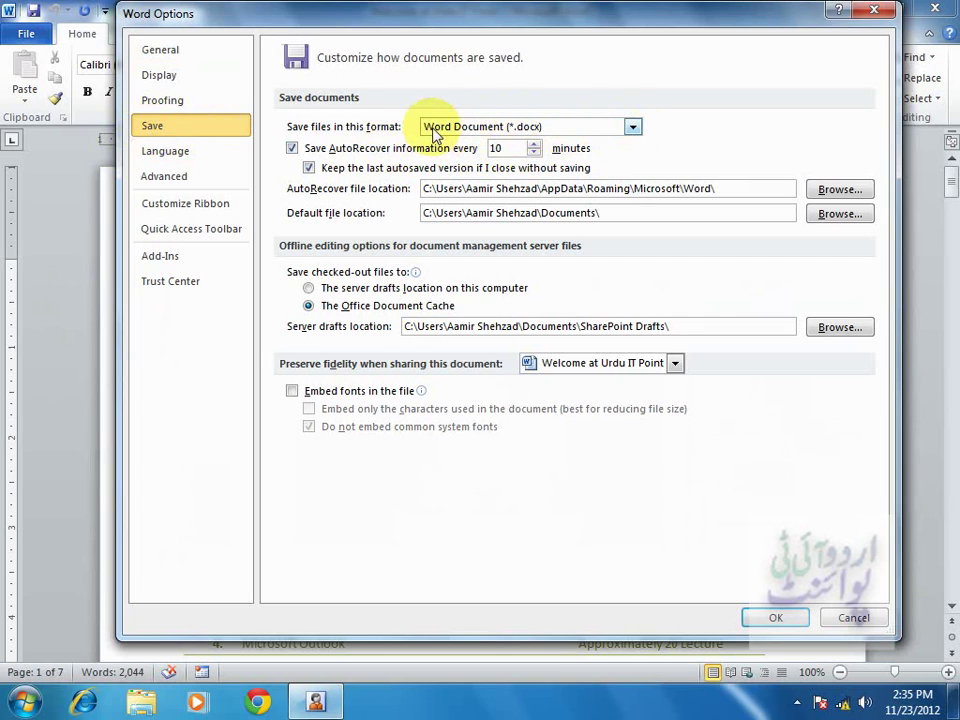
- Switch the default save format to Word 97-2003 Document, then back to Word Document (*.docx)
left_click(633, 126)
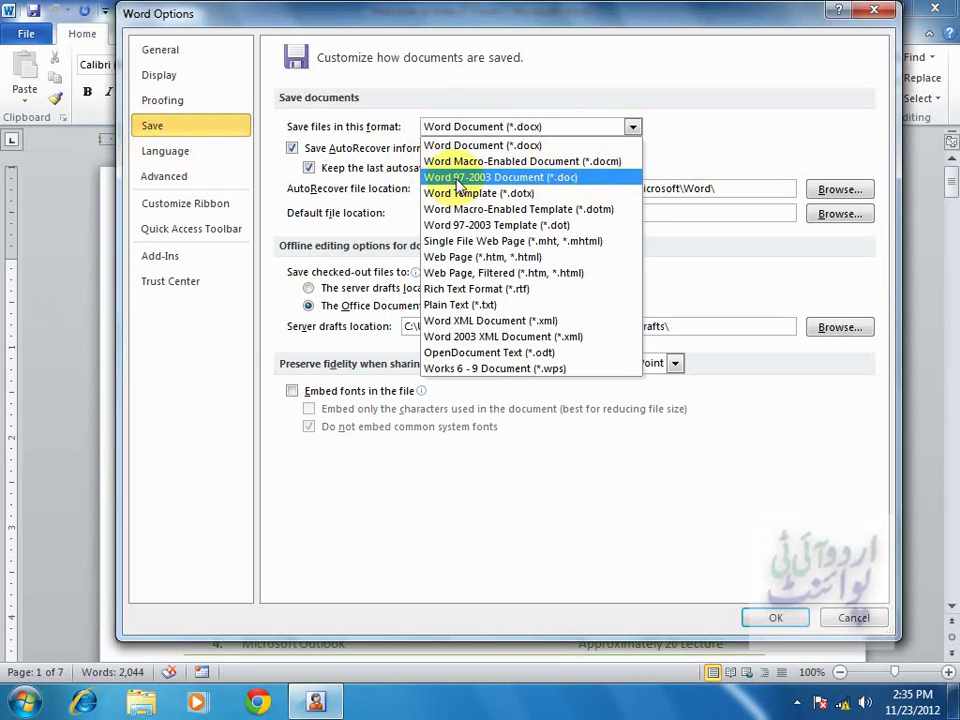
left_click(559, 186)
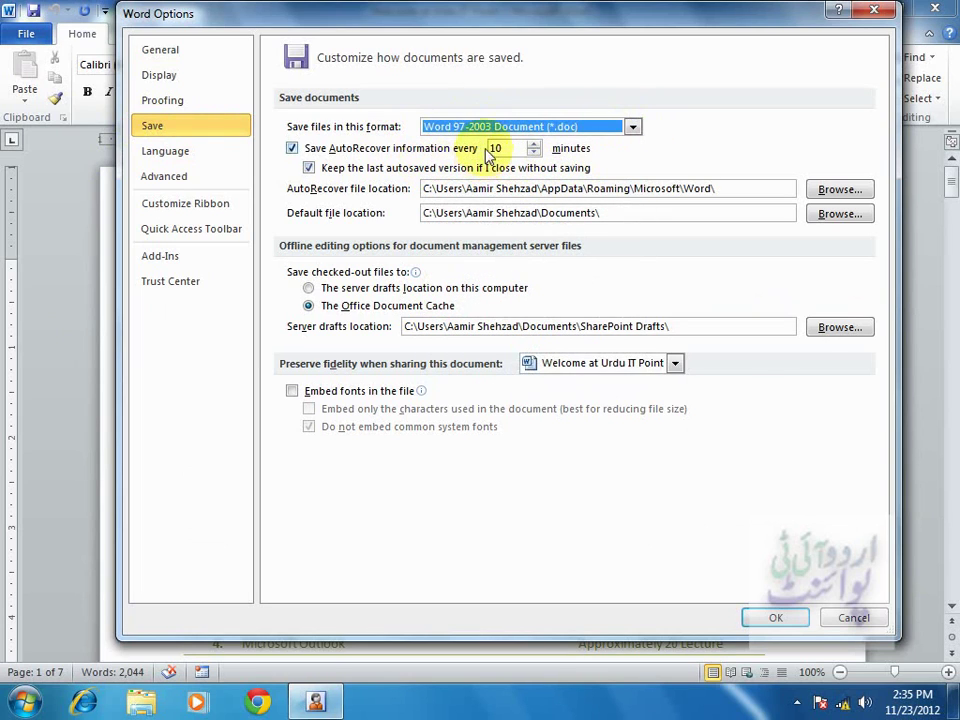
left_click(615, 129)
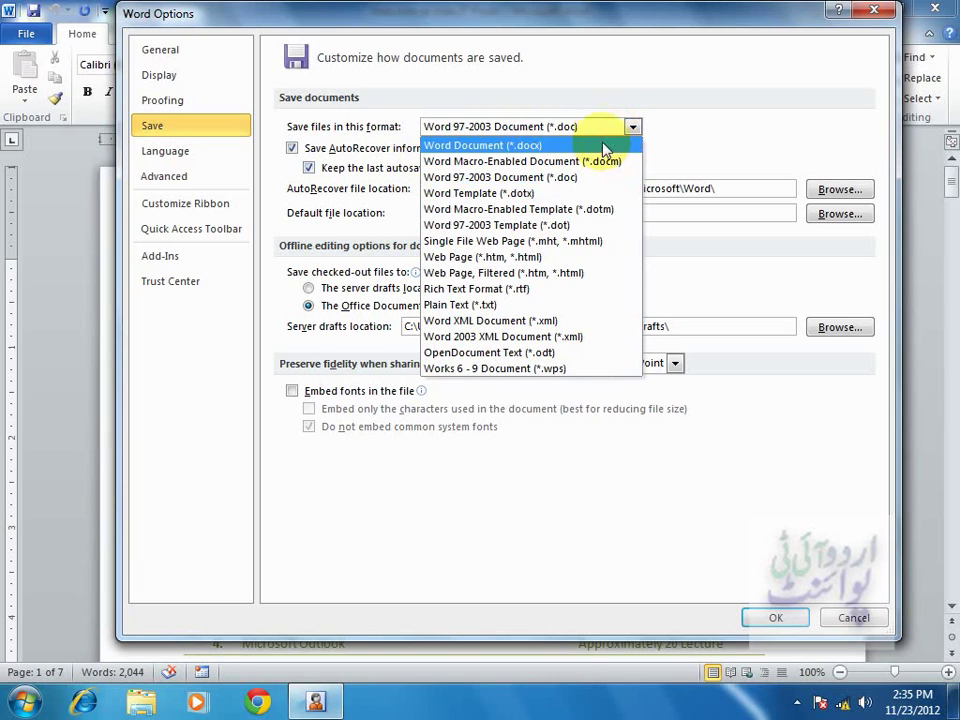
left_click(603, 146)
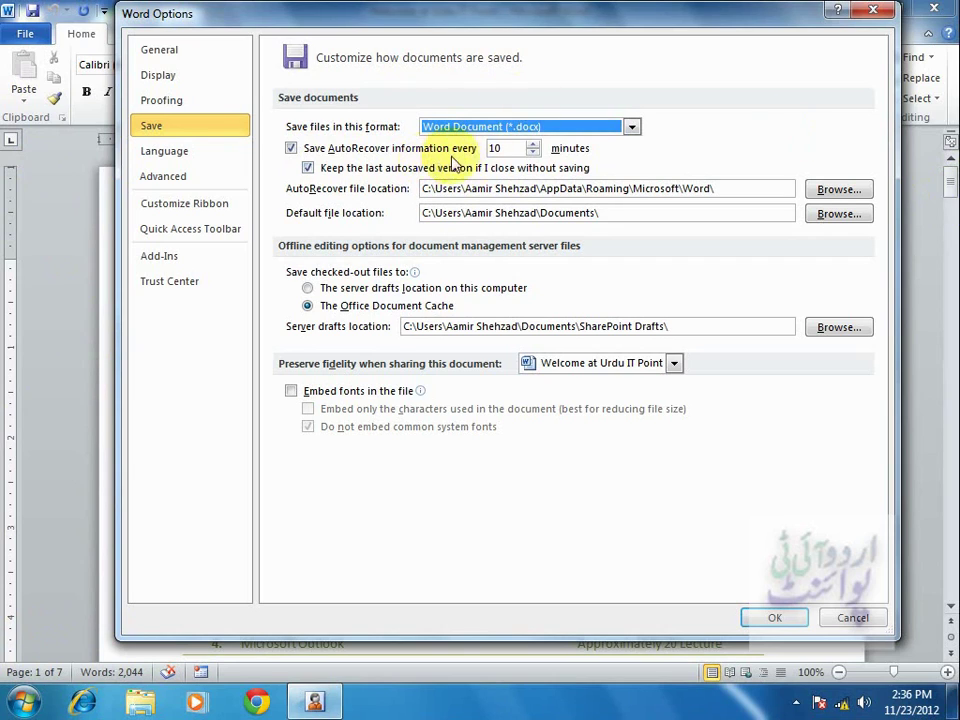
left_click(533, 152)
left_click(533, 145)
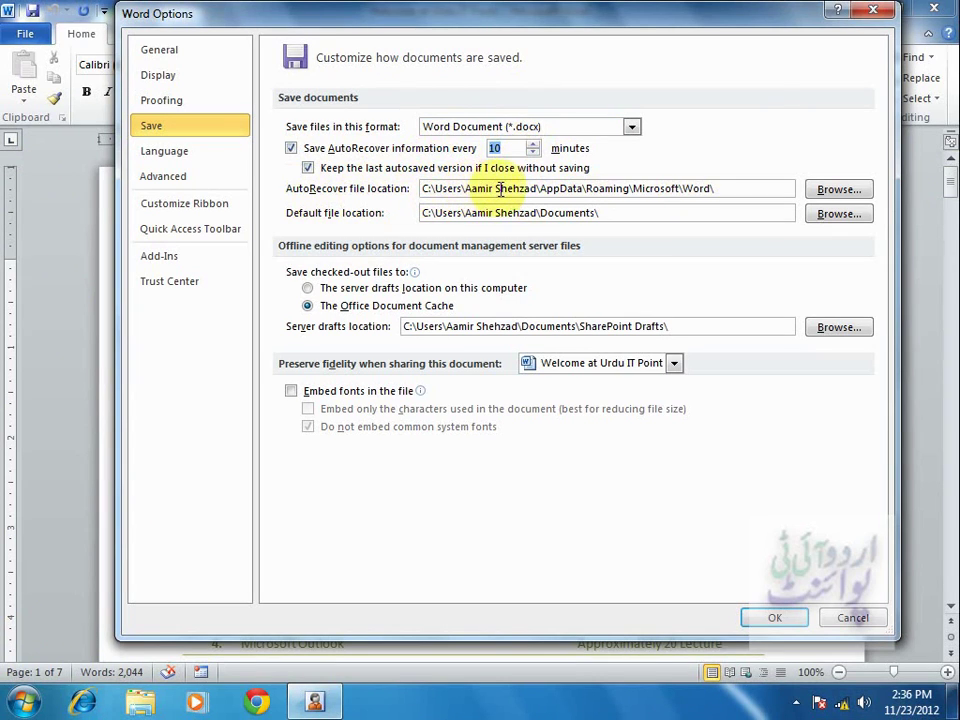
left_click_drag(538, 189, 464, 189)
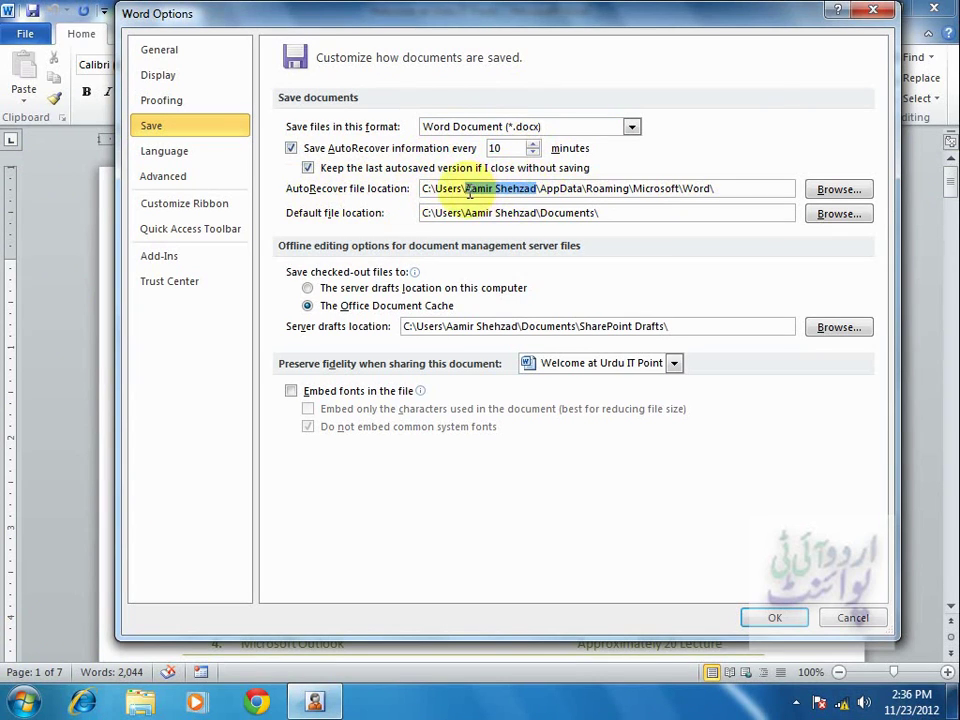
double_click(555, 189)
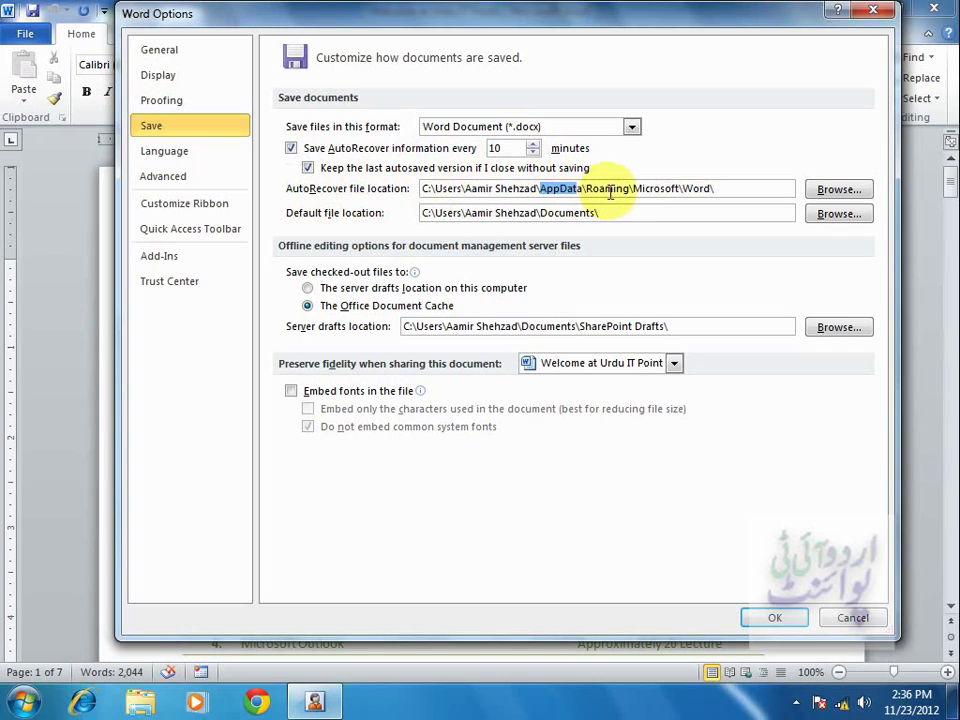
left_click(609, 189)
double_click(658, 188)
double_click(700, 188)
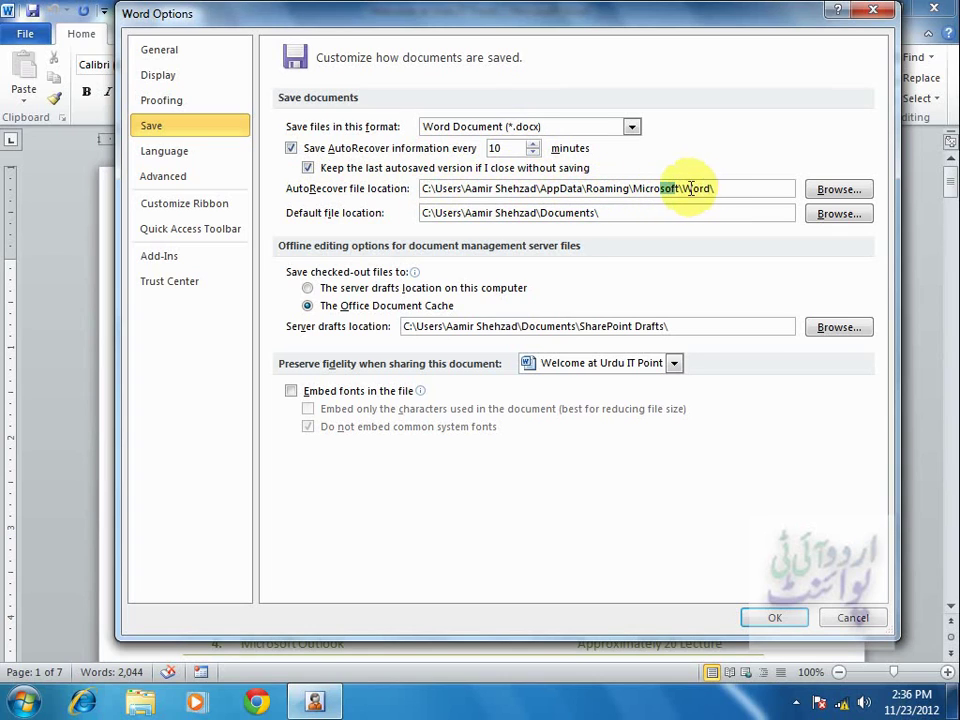
left_click(735, 190)
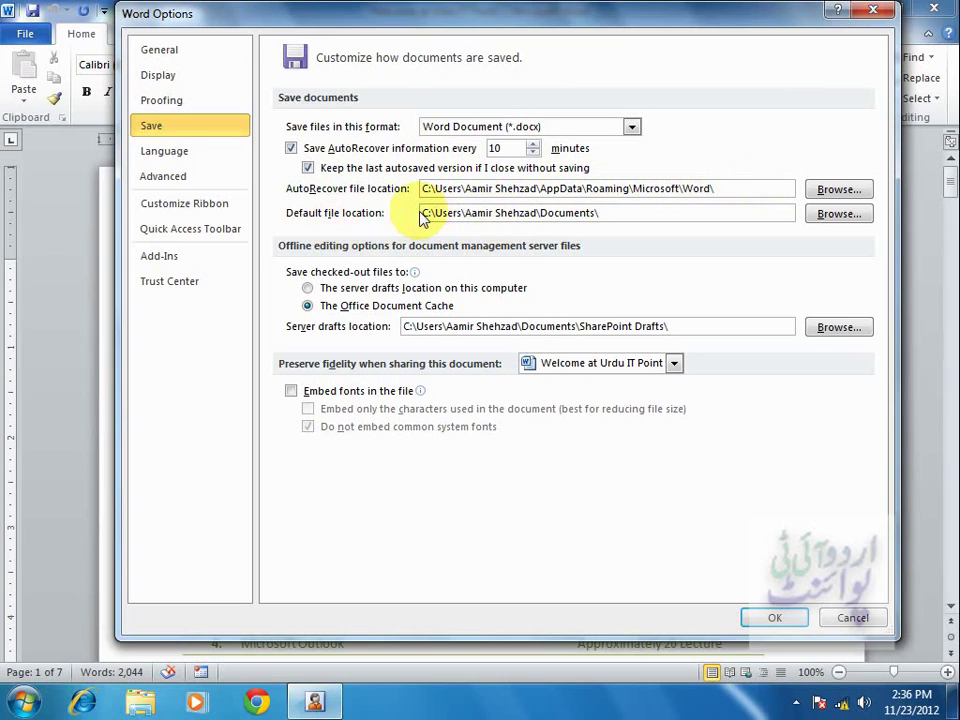
left_click_drag(421, 213, 606, 214)
left_click(547, 214)
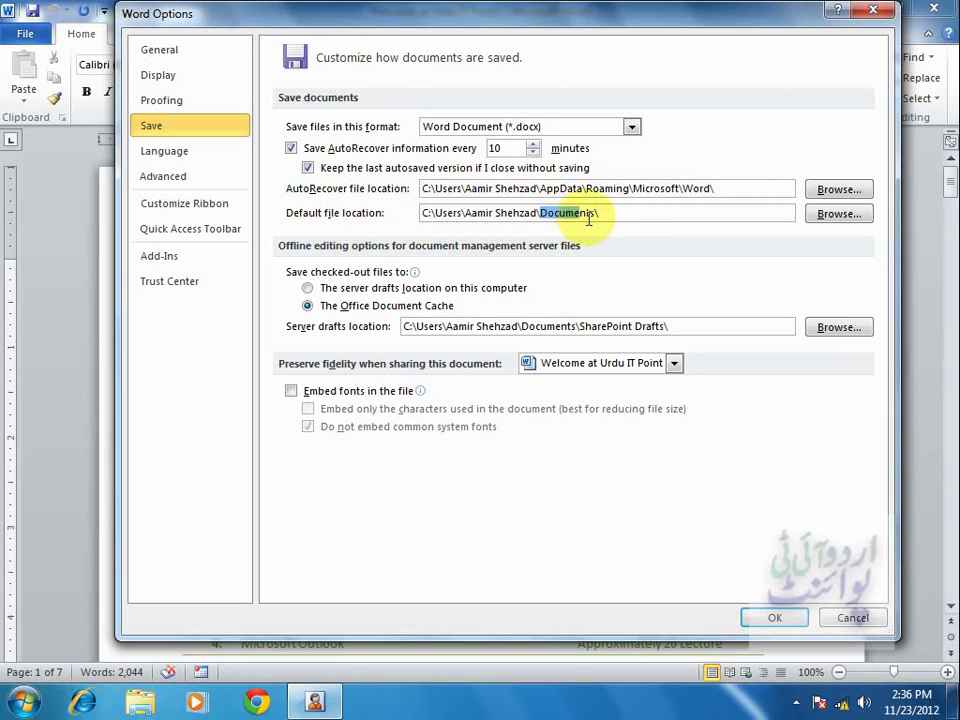
left_click(657, 212)
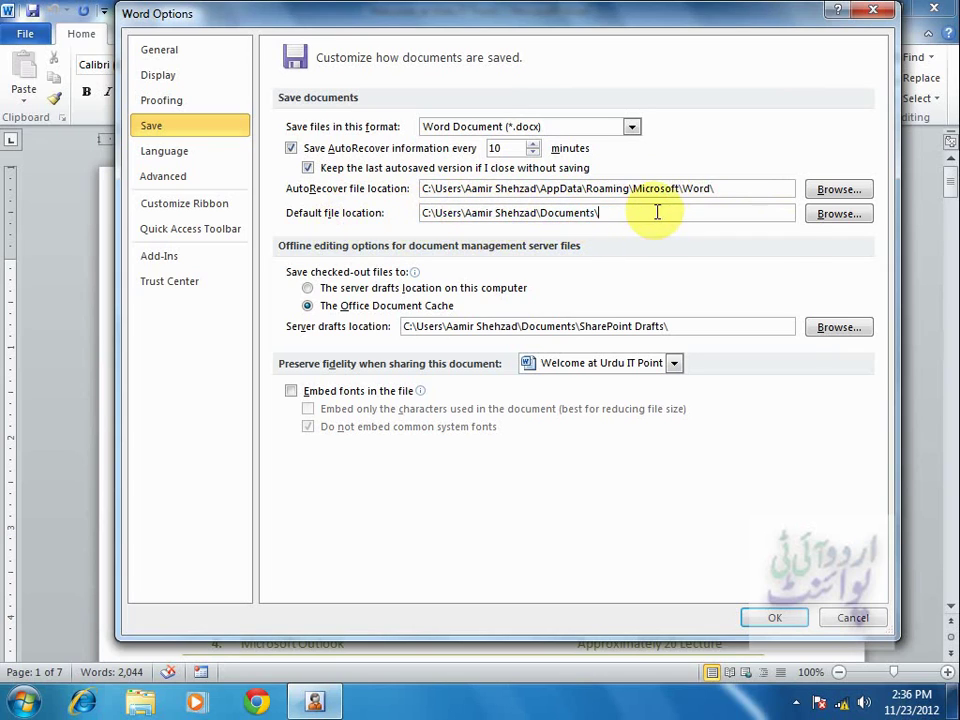
left_click(840, 214)
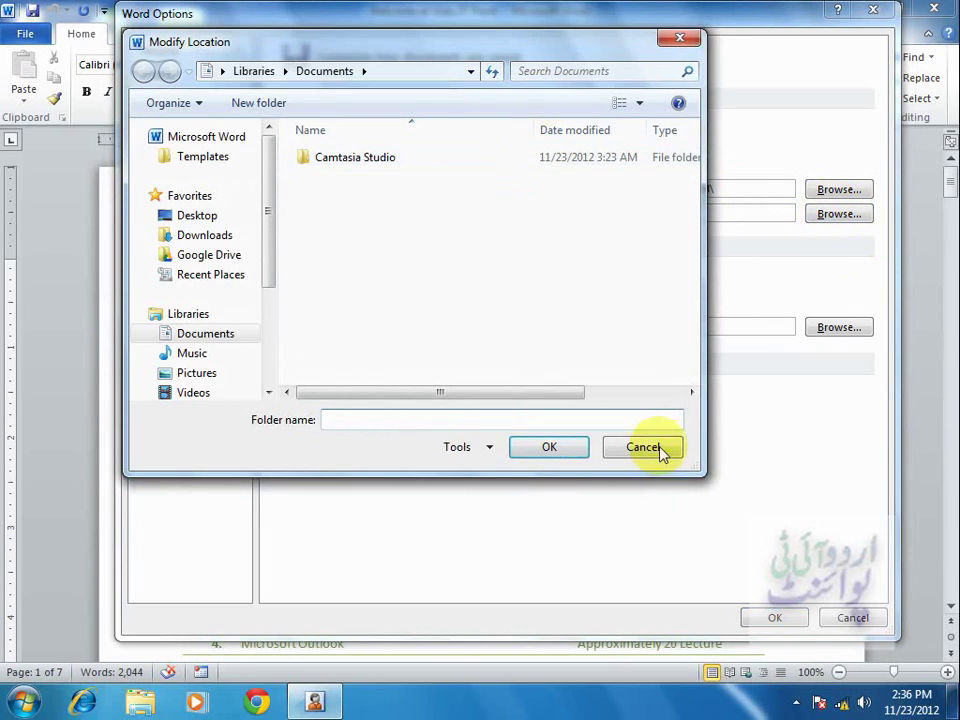
left_click(659, 450)
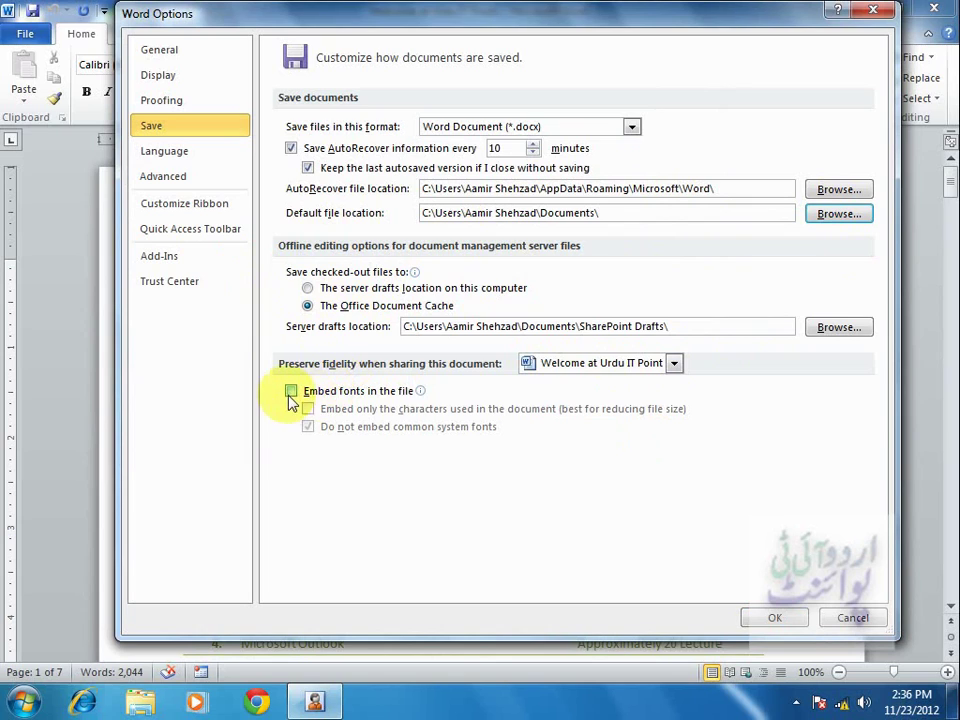
- Toggle Embed fonts in the file on and back off, untick Embed only the characters used, and close Options
mouse_move(316, 401)
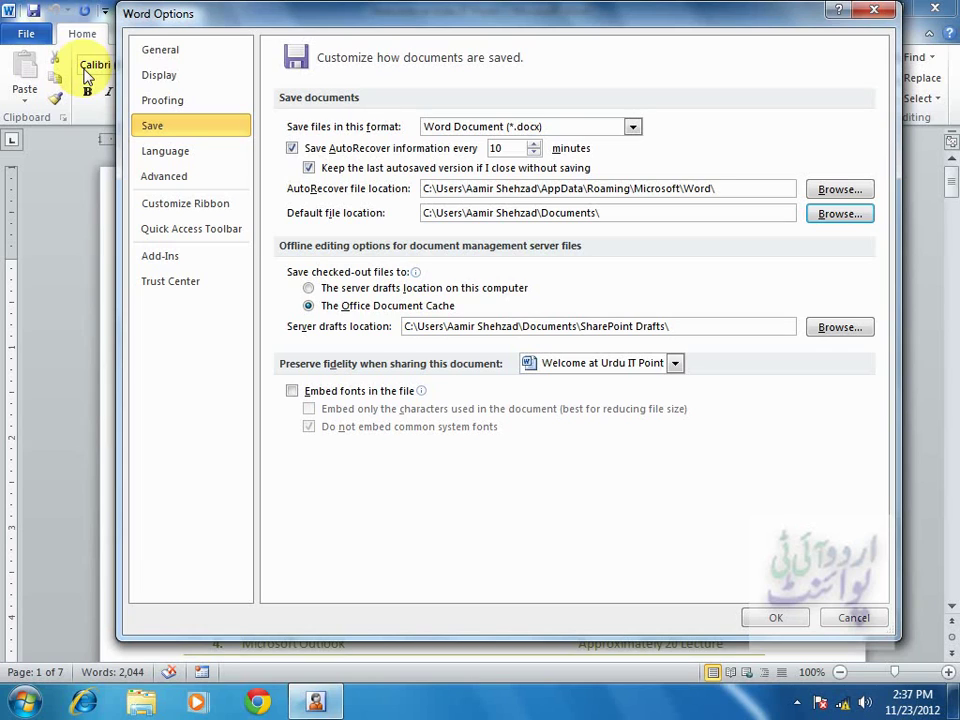
left_click(292, 391)
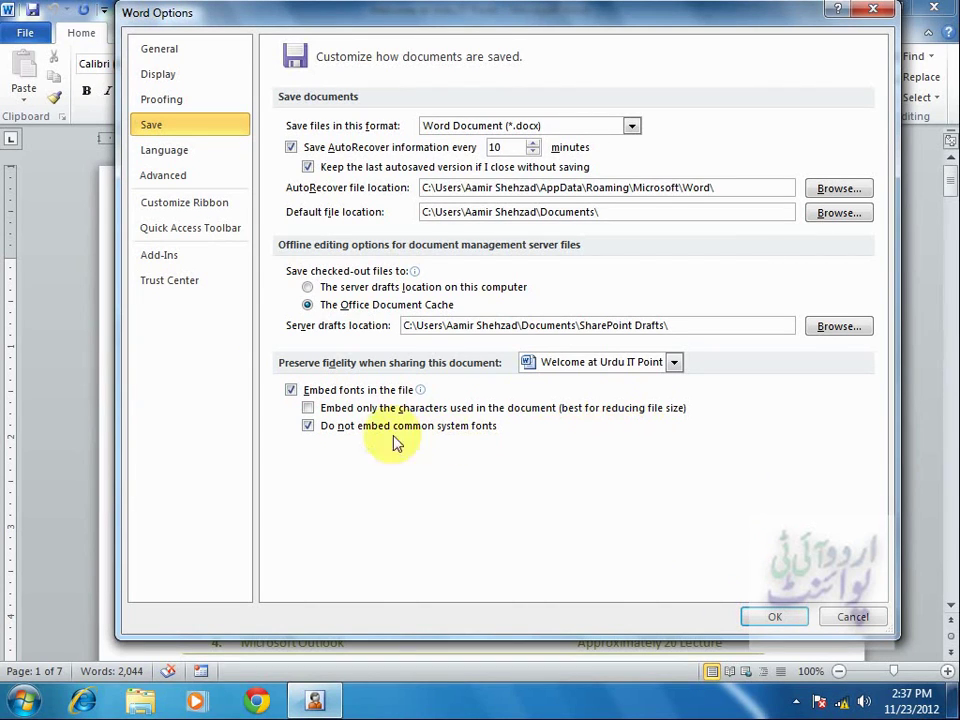
left_click(308, 408)
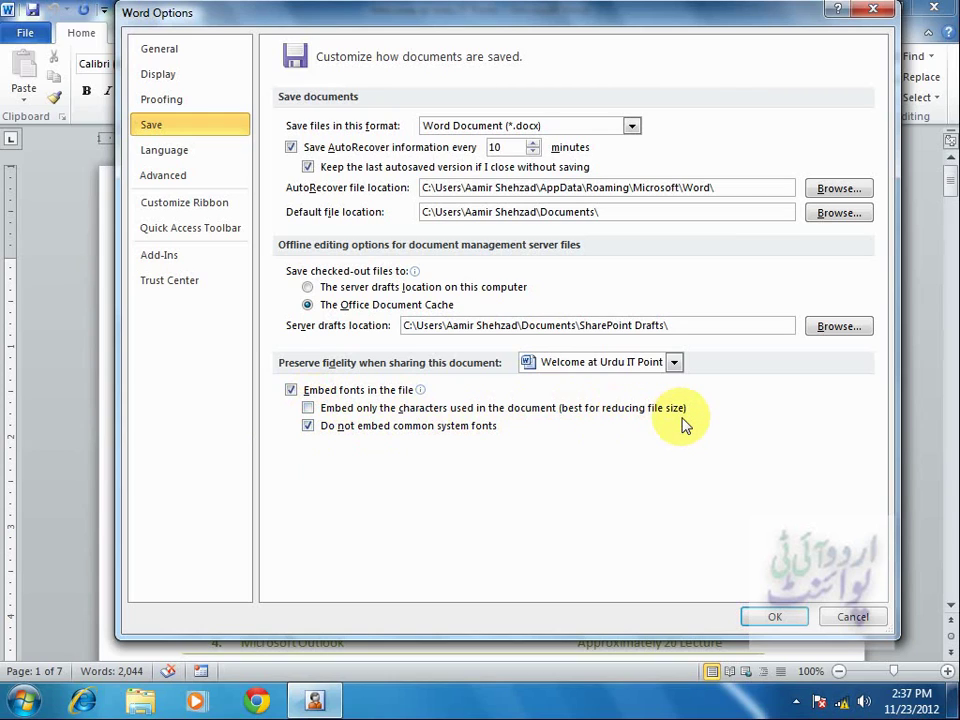
left_click(291, 390)
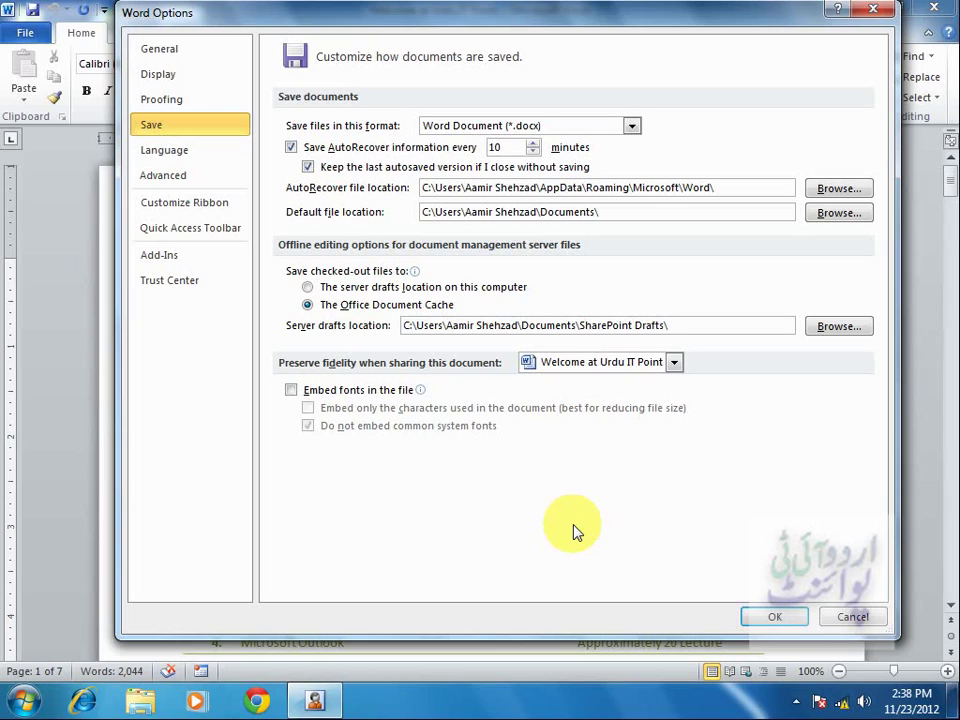
left_click(776, 617)
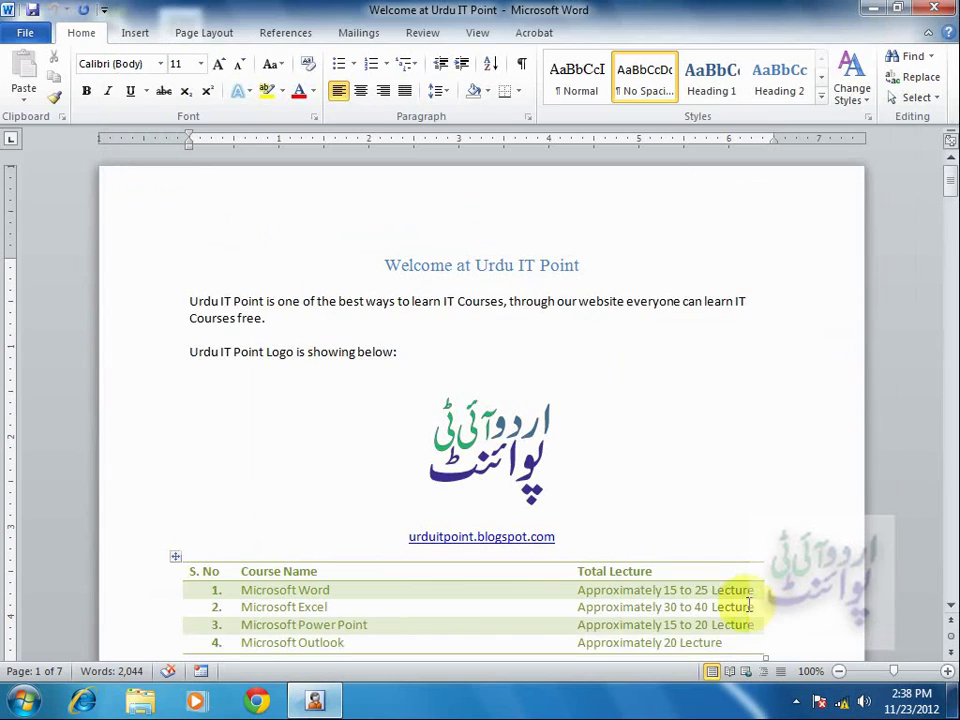